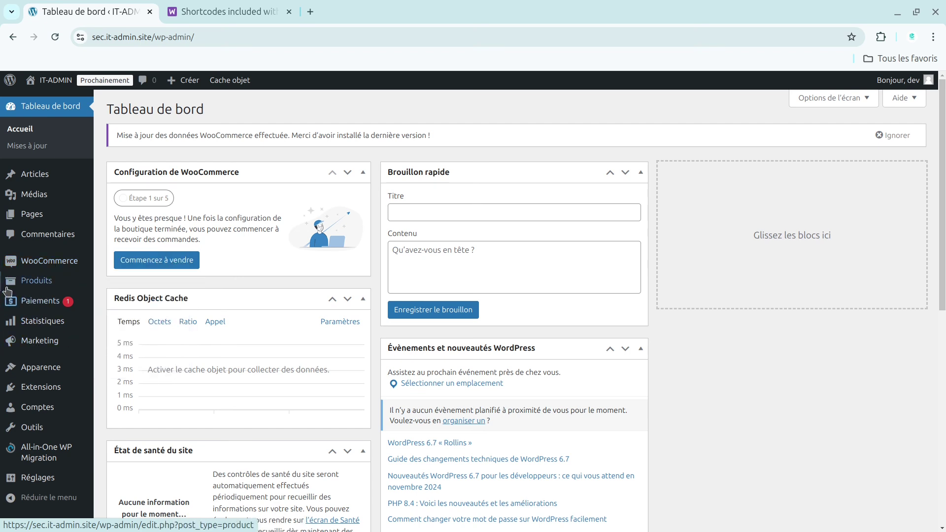
# Step: View the WooCommerce home page and the list of all products
pyautogui.click(55, 270)
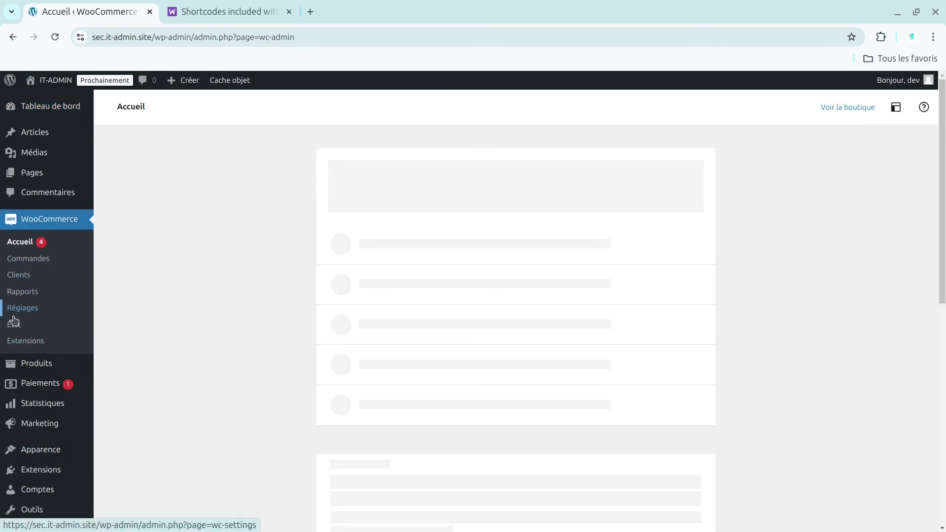
pyautogui.moveTo(34, 372)
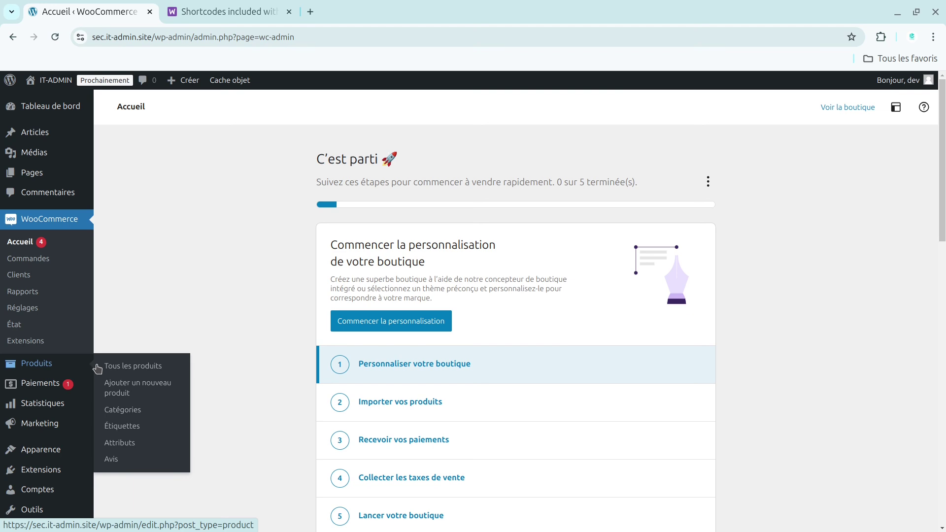
pyautogui.click(138, 371)
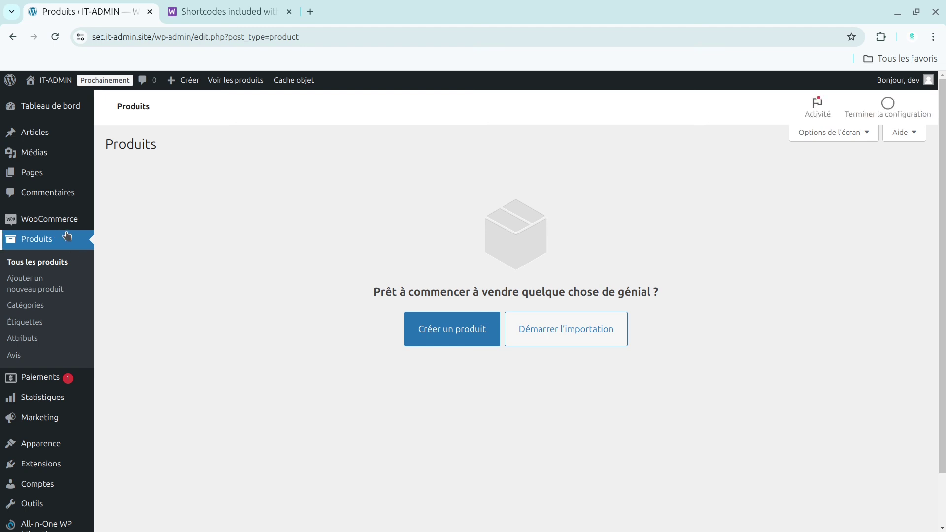
# Step: Check the page setup in WooCommerce's advanced settings and the site's list of pages
pyautogui.click(85, 221)
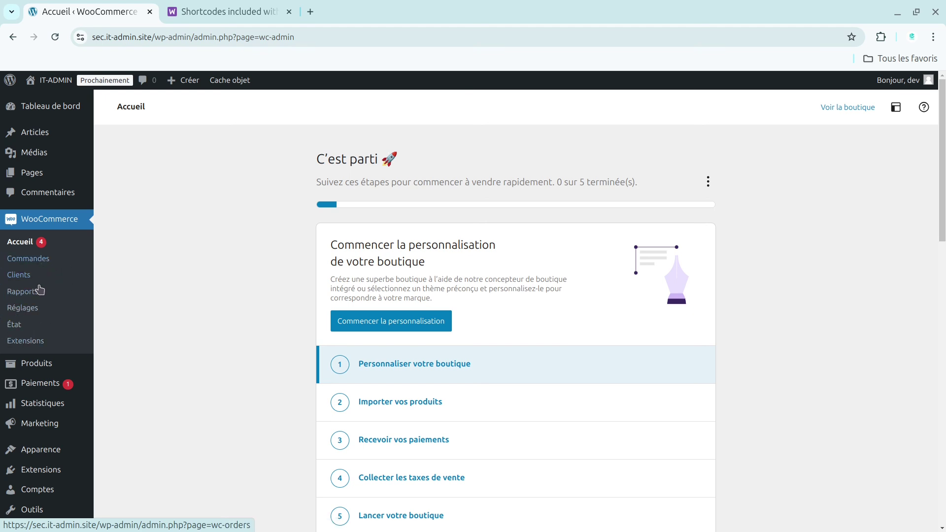
pyautogui.click(40, 312)
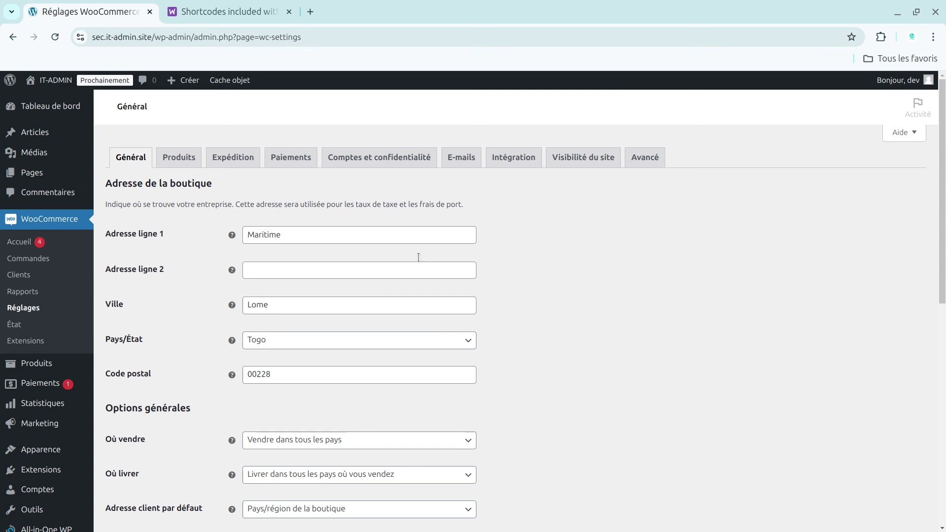
pyautogui.click(643, 166)
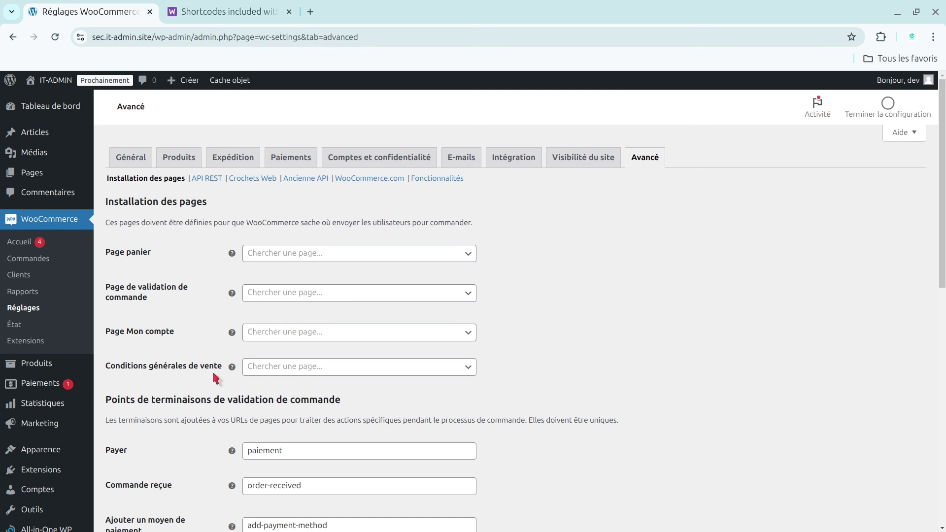
pyautogui.click(48, 173)
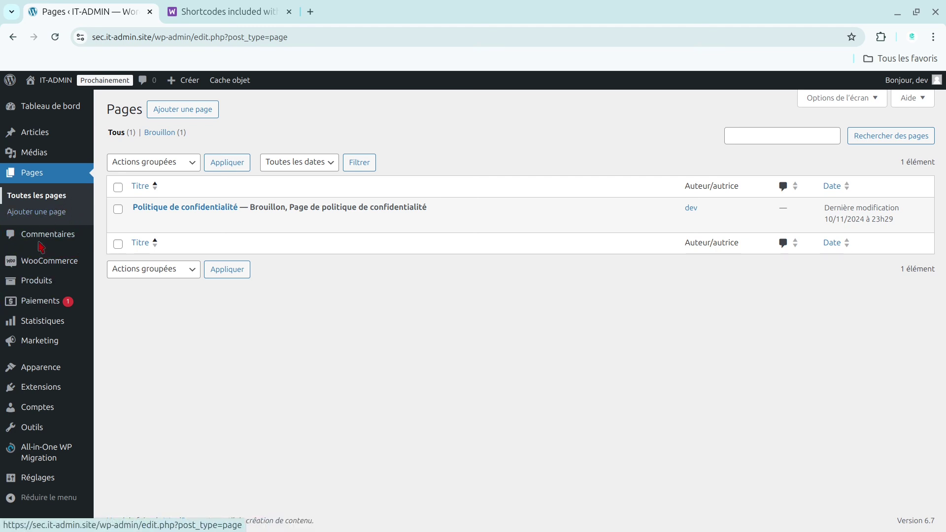
# Step: Run the WooCommerce status tool "Créer les pages WooCommerce par défaut" to install the missing shop pages
pyautogui.moveTo(64, 260)
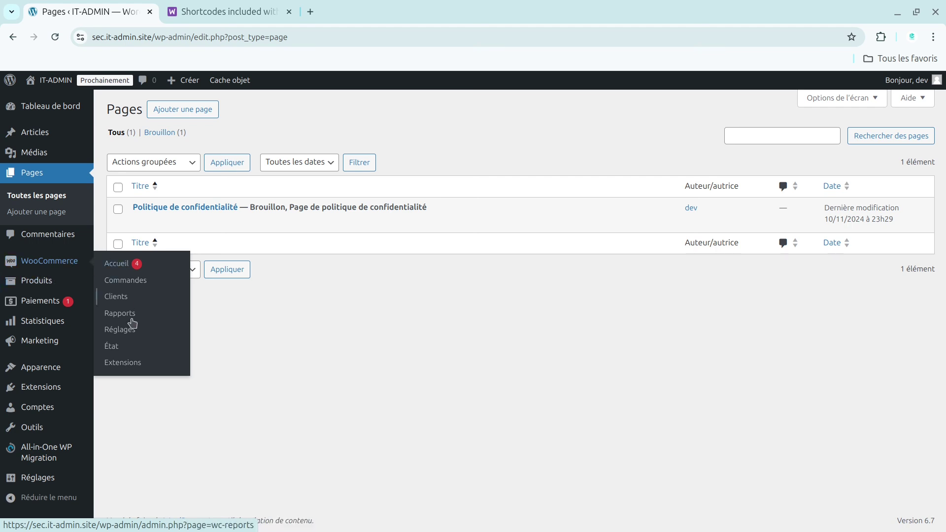
pyautogui.click(127, 338)
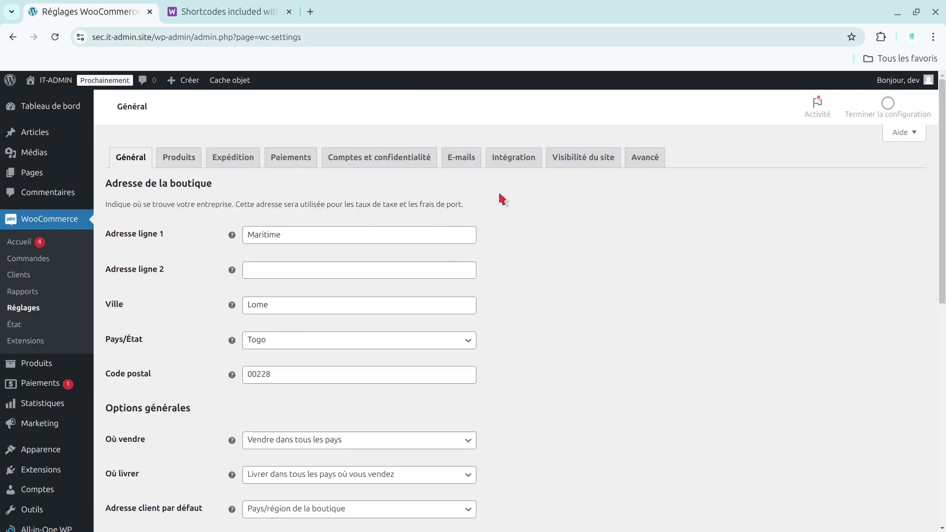
pyautogui.click(24, 327)
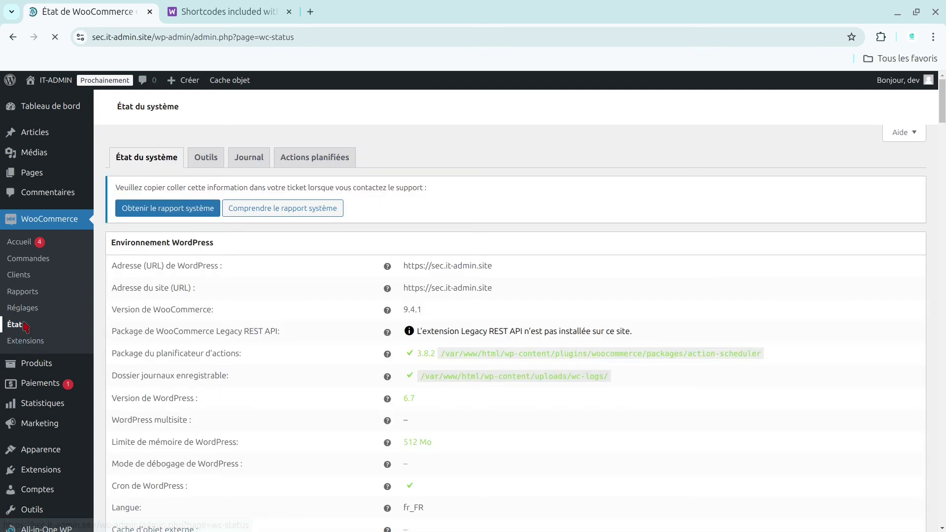
pyautogui.click(206, 157)
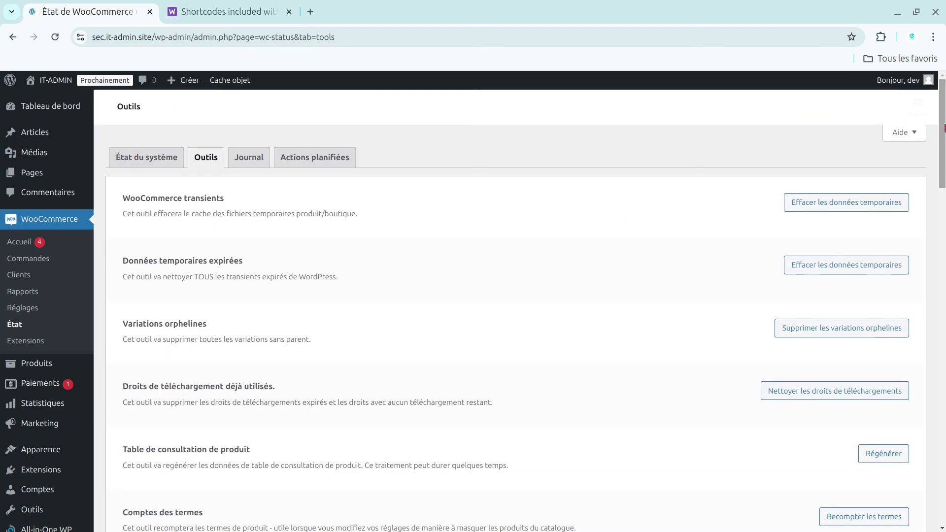
pyautogui.scroll(-5, 943, 188)
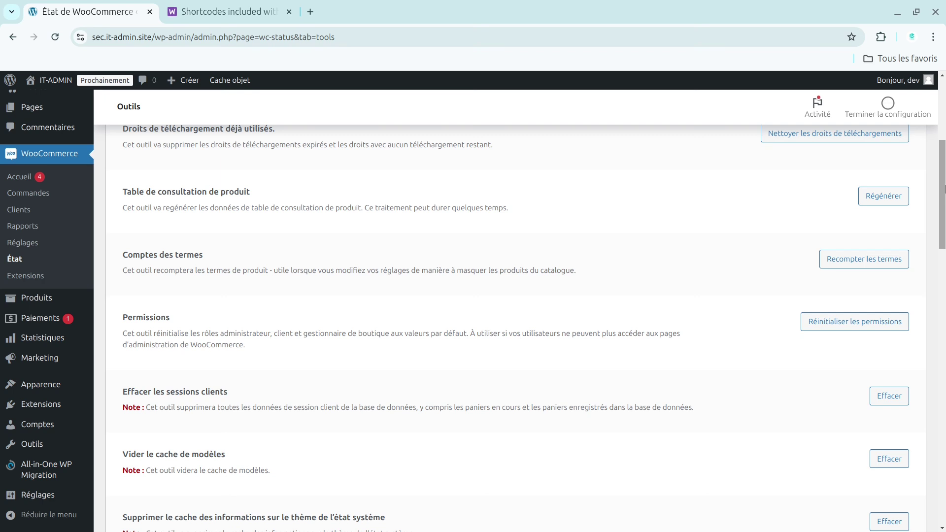
pyautogui.moveTo(945, 189); pyautogui.dragTo(944, 229)
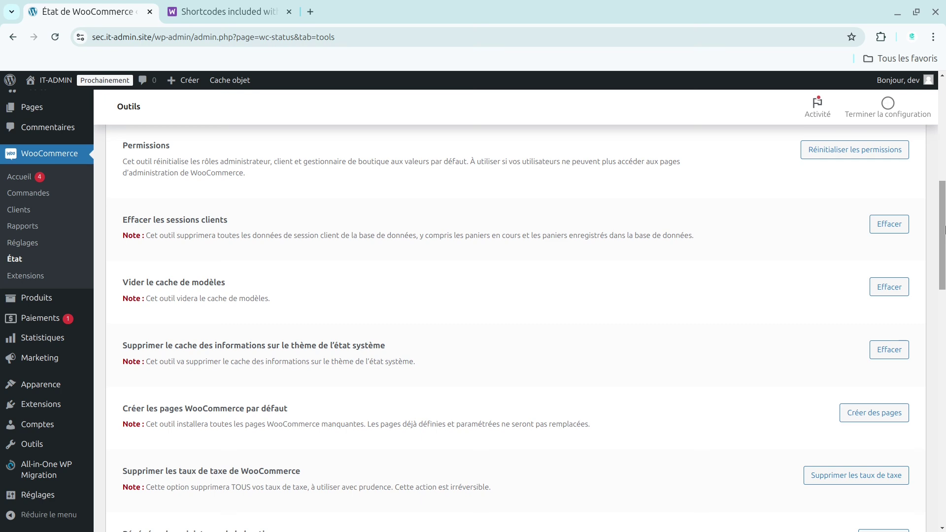
pyautogui.moveTo(945, 229); pyautogui.dragTo(944, 262)
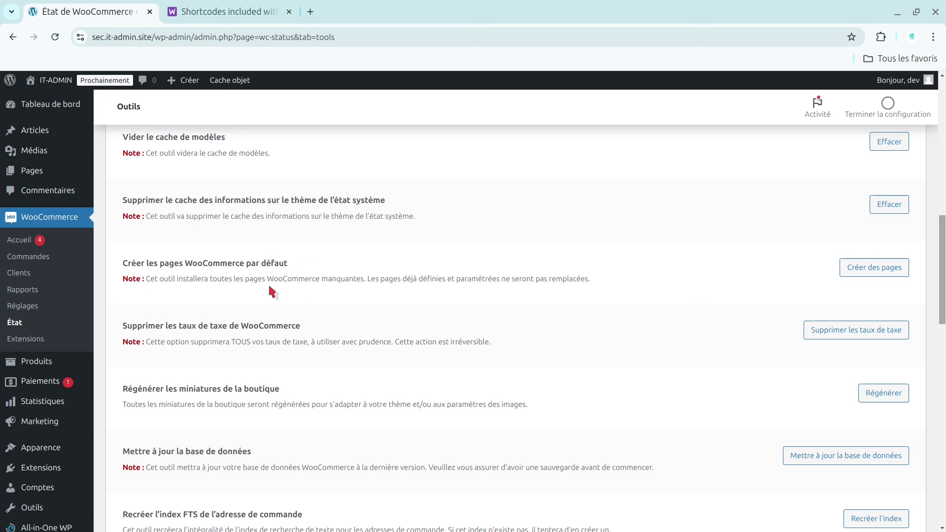
pyautogui.click(863, 272)
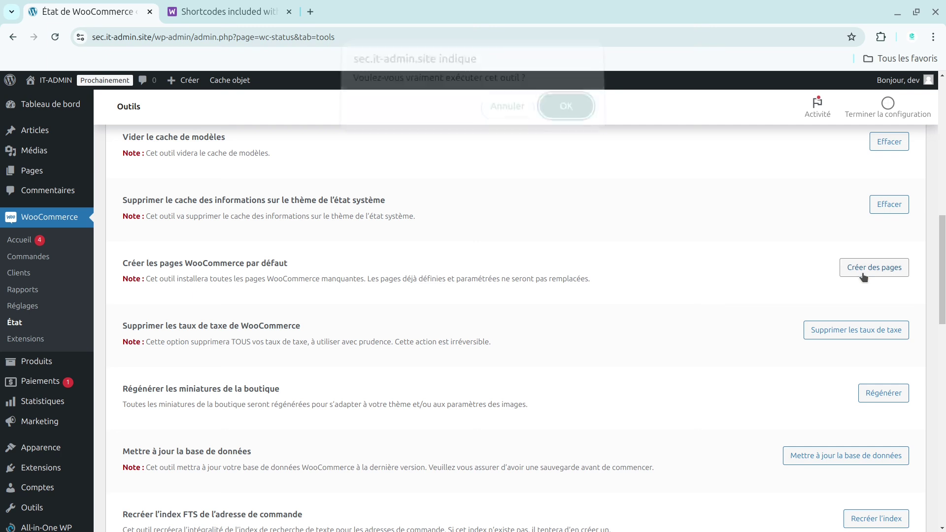
pyautogui.click(566, 113)
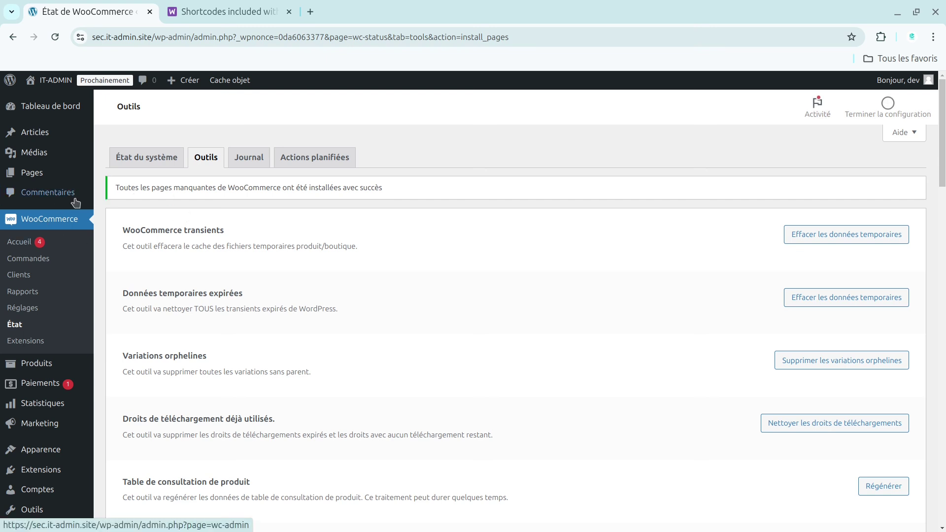
# Step: Review the cart, checkout and account page assignments in the advanced settings, and the newly installed pages in the page list
pyautogui.click(38, 308)
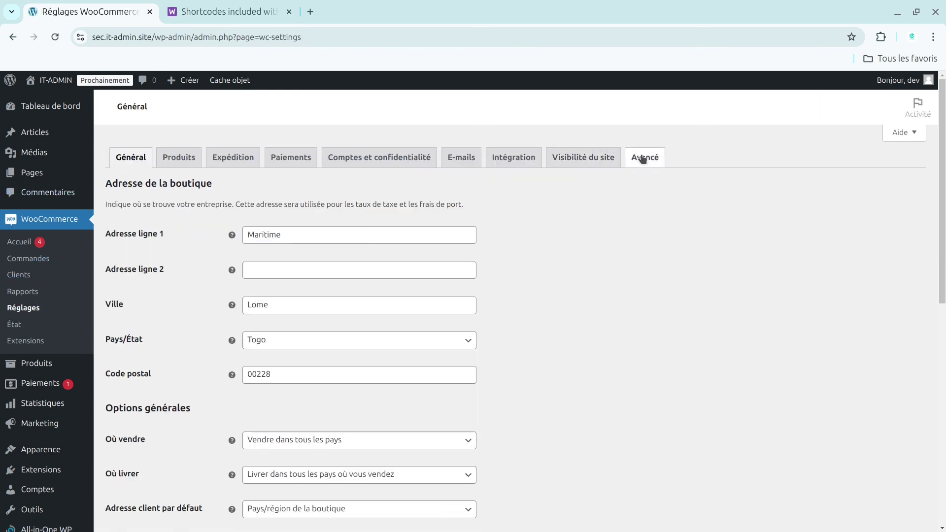
pyautogui.click(643, 158)
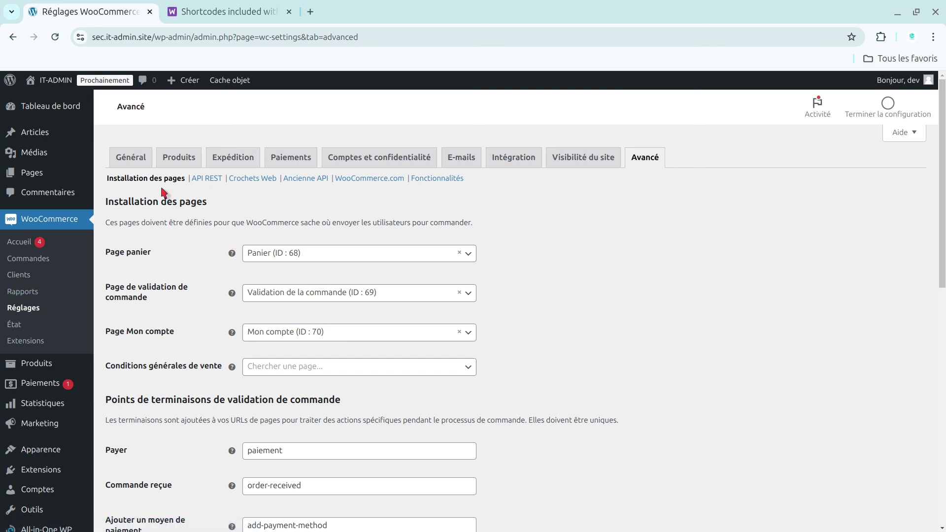
pyautogui.click(32, 174)
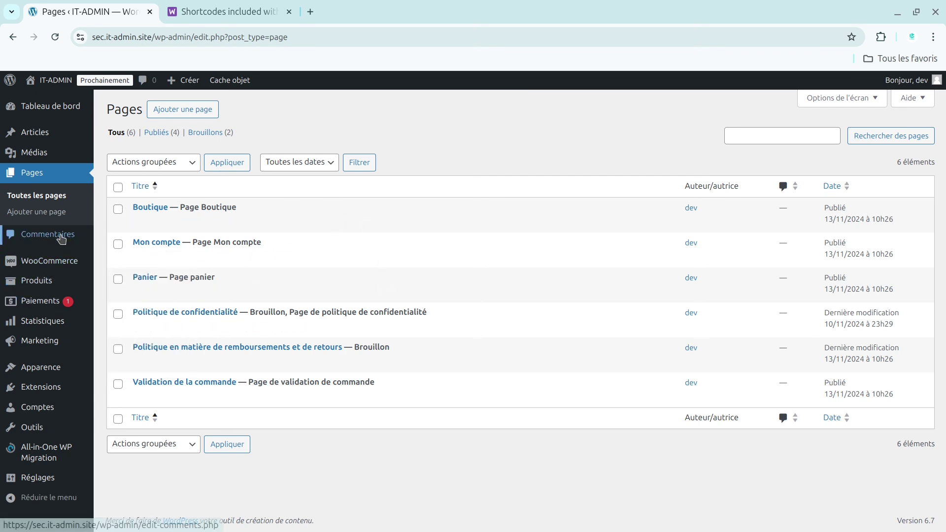
# Step: View the product list and return to the list of all pages
pyautogui.moveTo(26, 289)
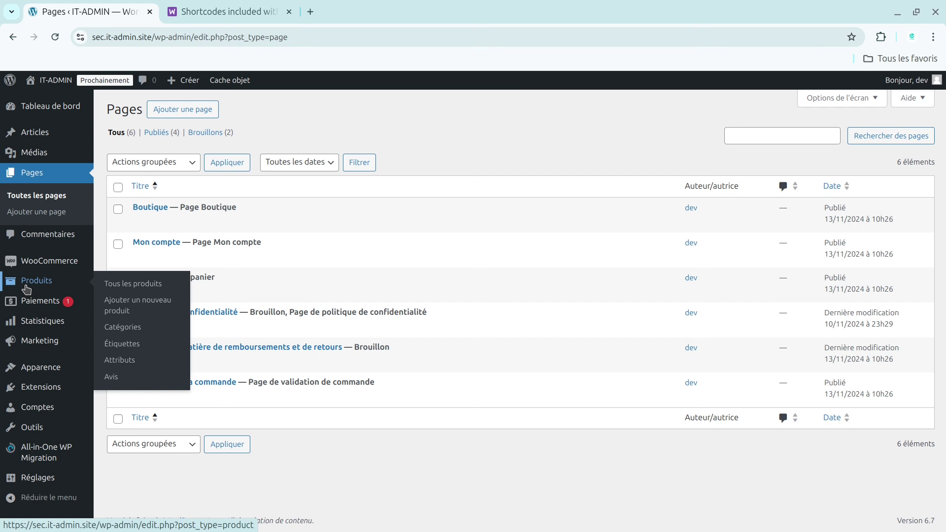
pyautogui.click(68, 287)
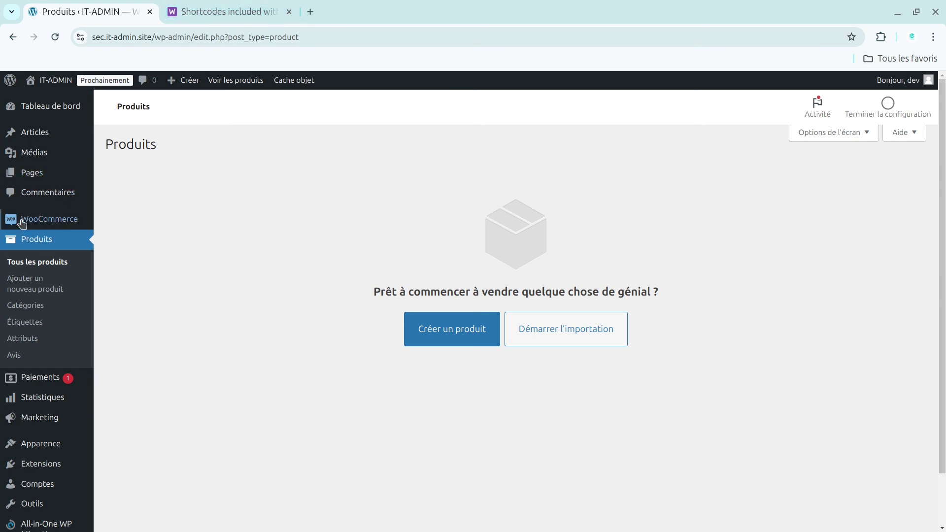
pyautogui.moveTo(57, 163)
pyautogui.click(122, 176)
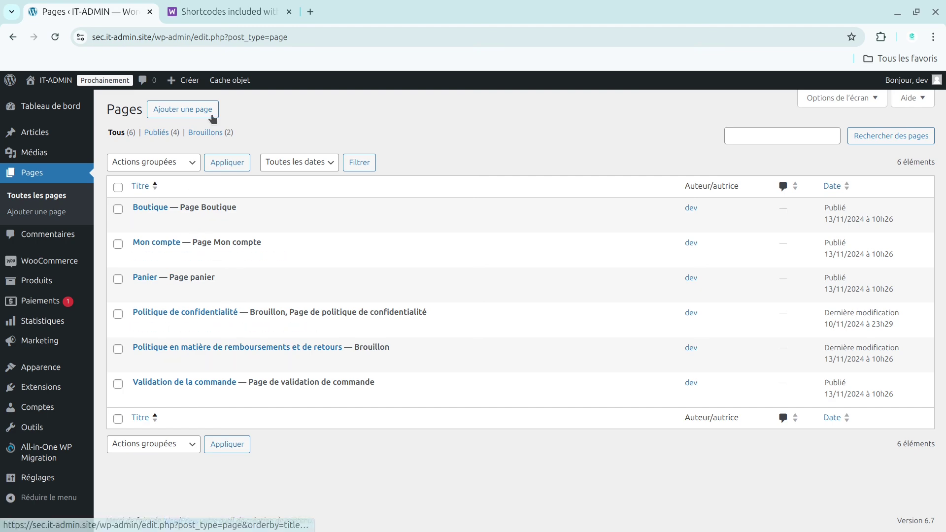
# Step: Examine the table of WooCommerce shortcodes in the online documentation and compare it with the site's page list
pyautogui.click(193, 14)
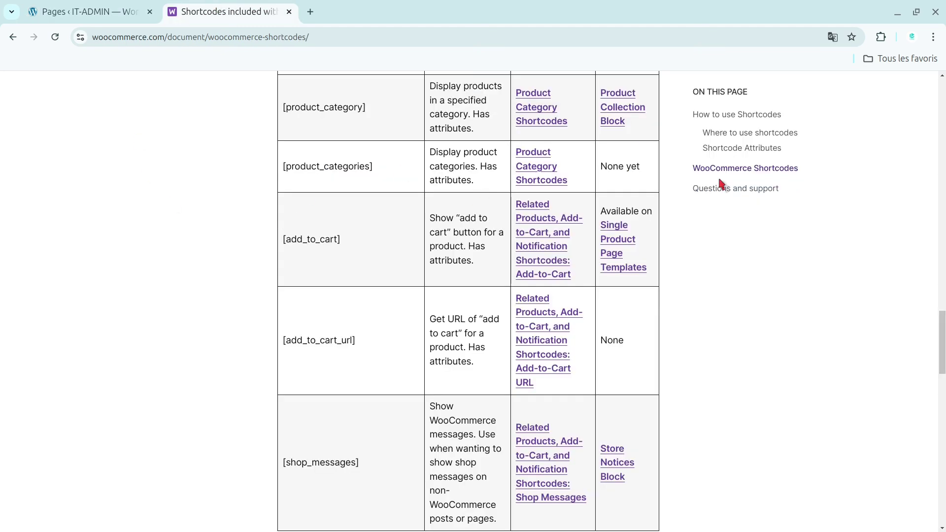
pyautogui.moveTo(944, 351); pyautogui.dragTo(943, 275)
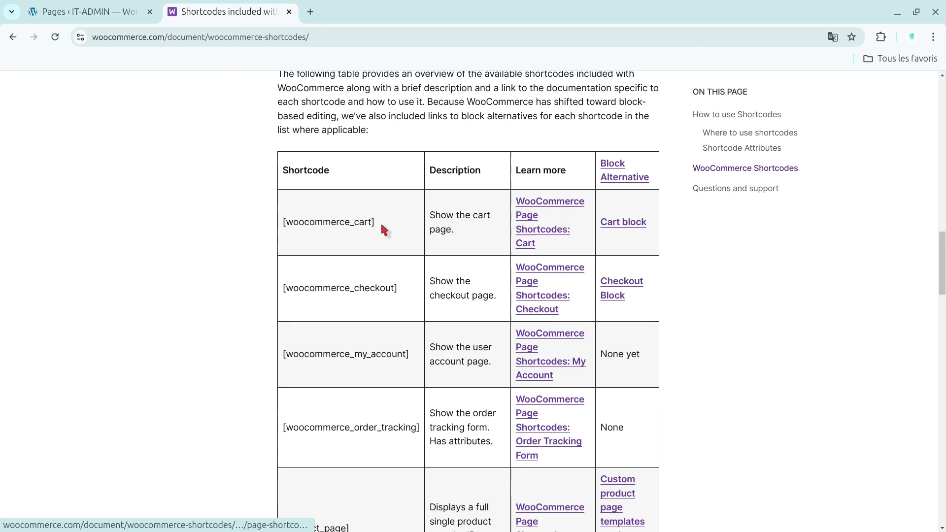
pyautogui.click(103, 6)
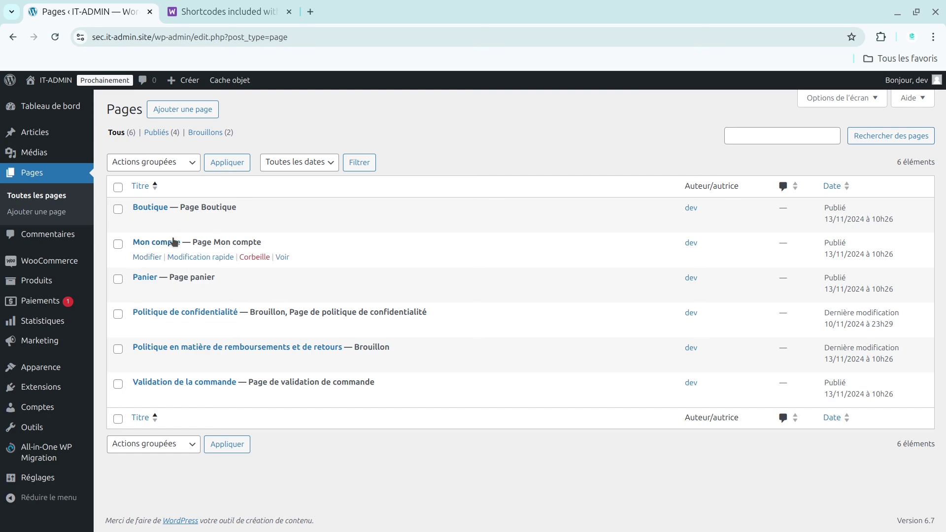
pyautogui.click(218, 10)
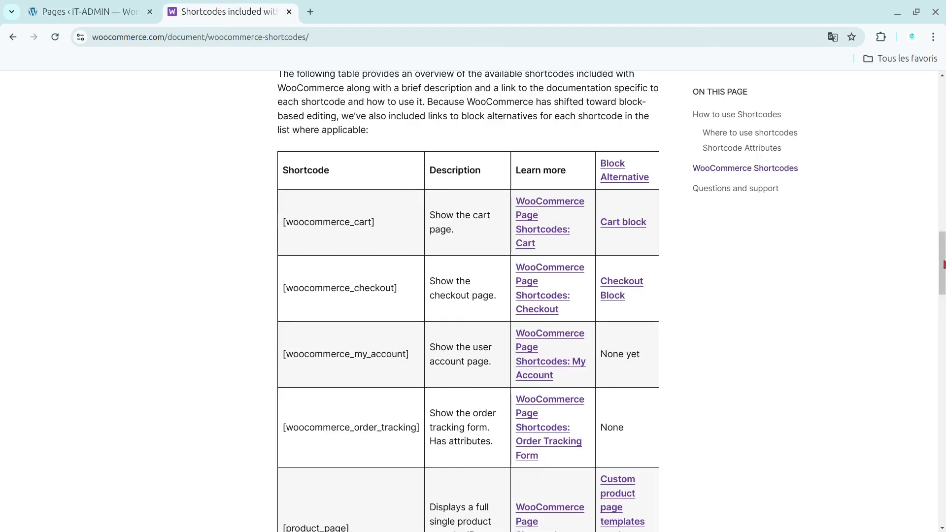
pyautogui.moveTo(943, 266); pyautogui.dragTo(943, 336)
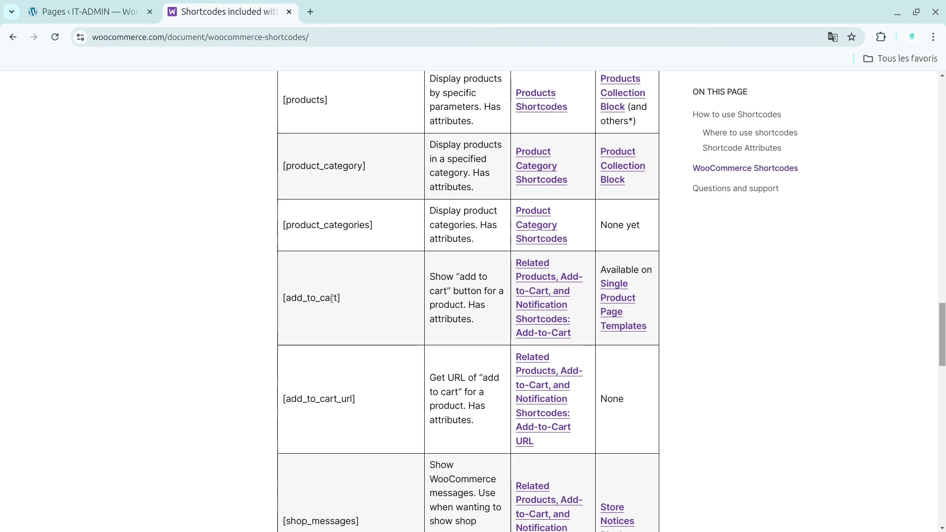
pyautogui.moveTo(943, 337); pyautogui.dragTo(943, 253)
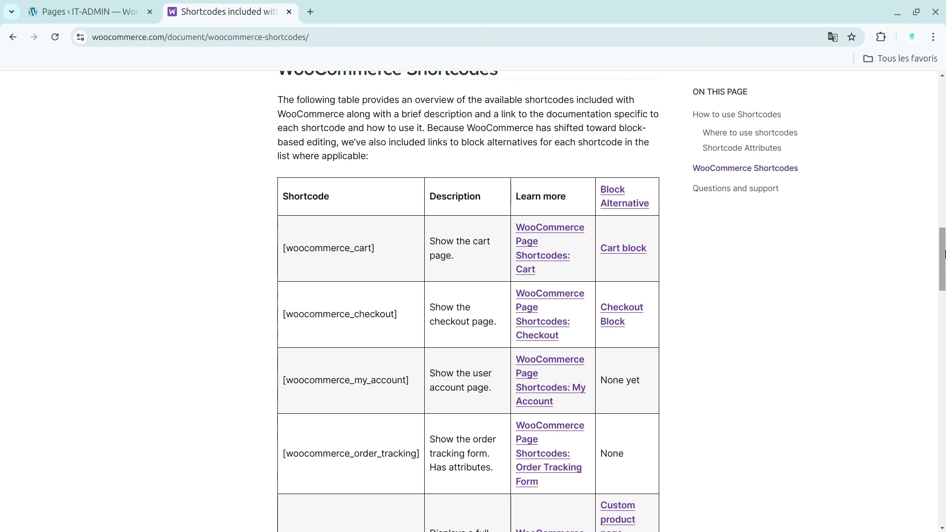
pyautogui.click(93, 11)
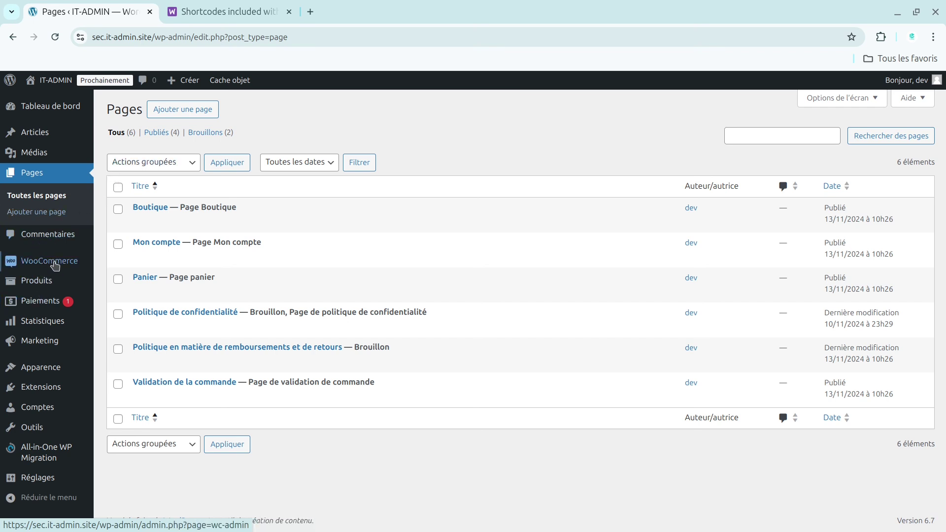
# Step: Enable tax calculation ("Activer le calcul et le coût de la taxe") in WooCommerce's general settings and save the changes
pyautogui.moveTo(54, 266)
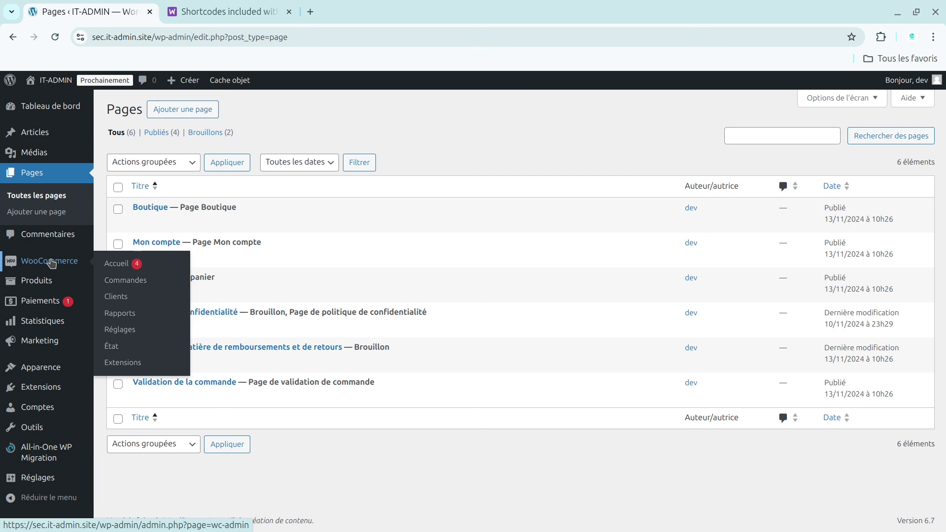
pyautogui.click(123, 336)
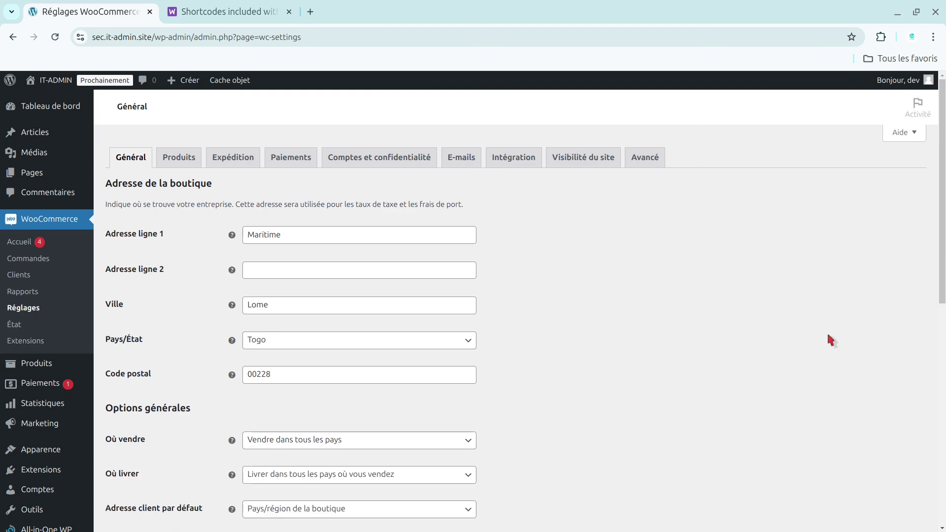
pyautogui.moveTo(945, 197); pyautogui.dragTo(944, 338)
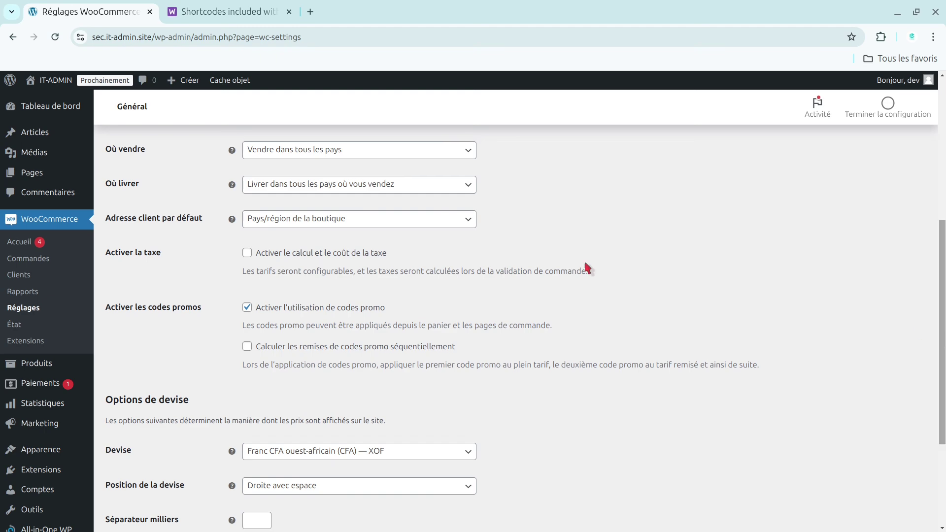
pyautogui.click(247, 253)
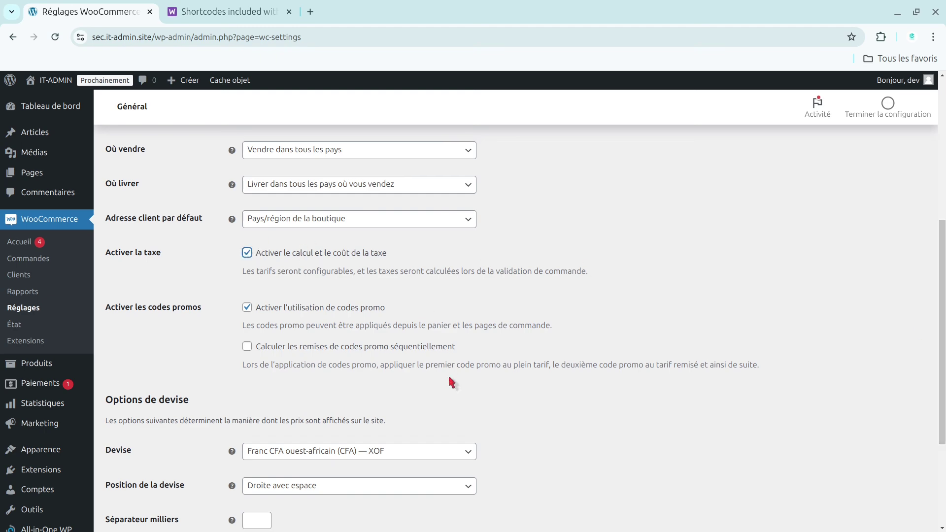
pyautogui.moveTo(945, 331); pyautogui.dragTo(932, 416)
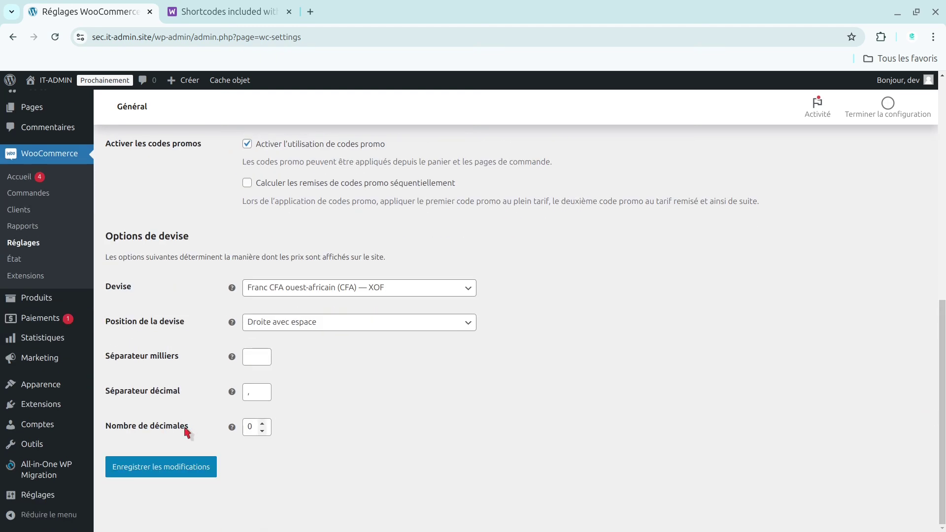
pyautogui.click(152, 468)
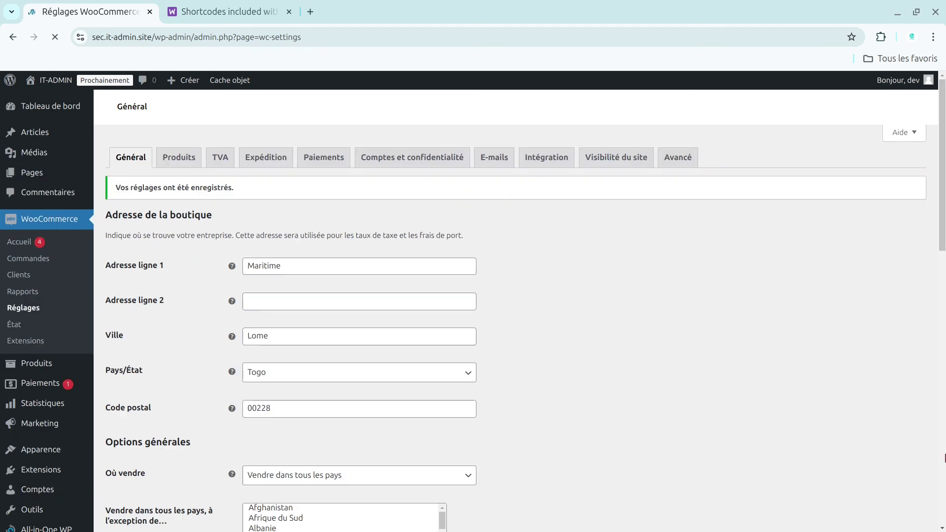
# Step: Review the VAT options ("Options de TVA") in the WooCommerce settings
pyautogui.moveTo(945, 377); pyautogui.dragTo(945, 244)
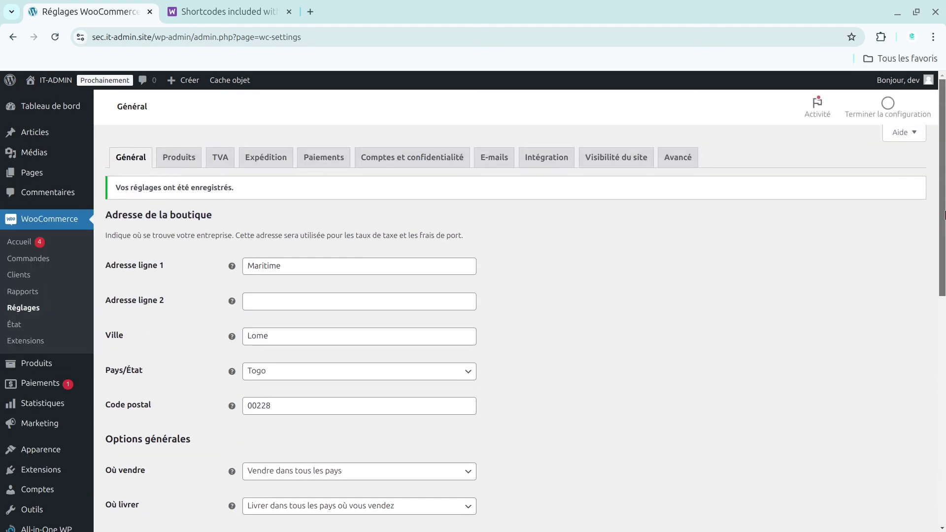
pyautogui.click(226, 161)
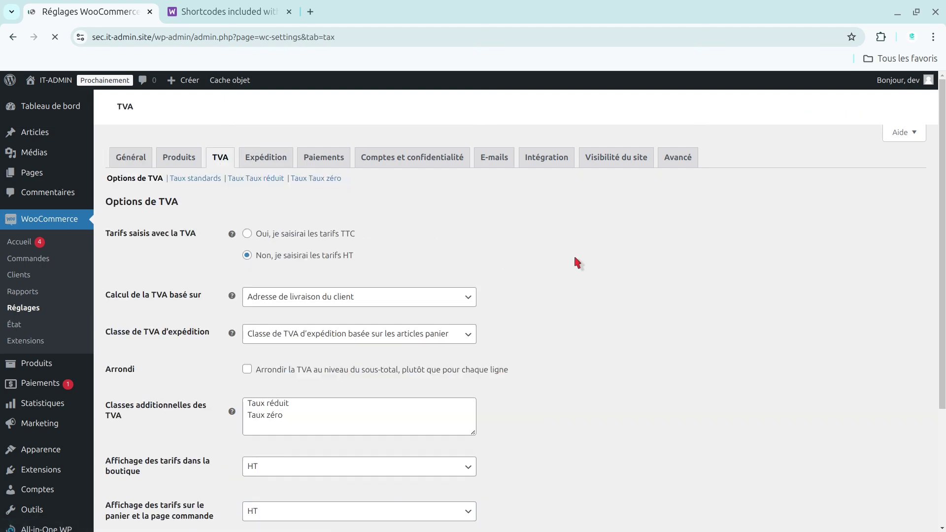
pyautogui.moveTo(939, 236); pyautogui.dragTo(939, 339)
pyautogui.scroll(3, 337, 227)
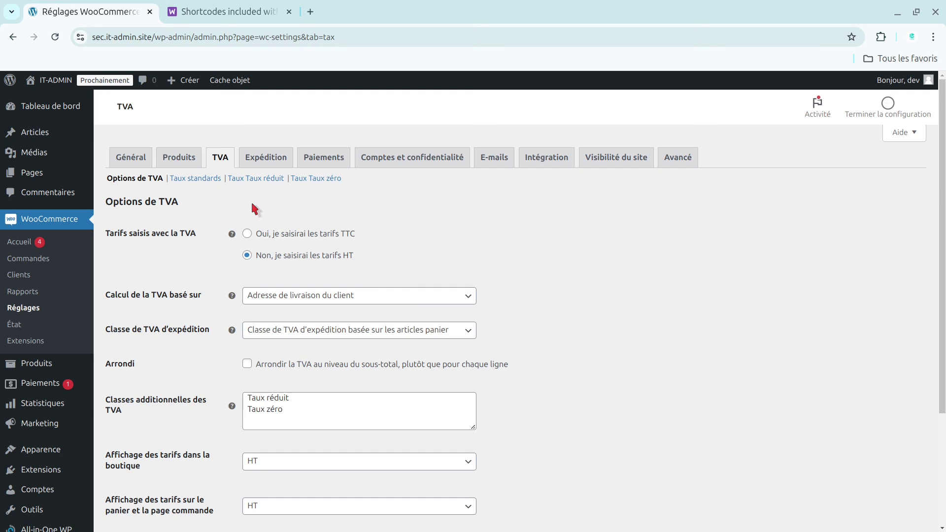
# Step: Insert a row in the standard tax rates with country code TG, state code Lome, postcode 00228 and city Lomé
pyautogui.click(194, 179)
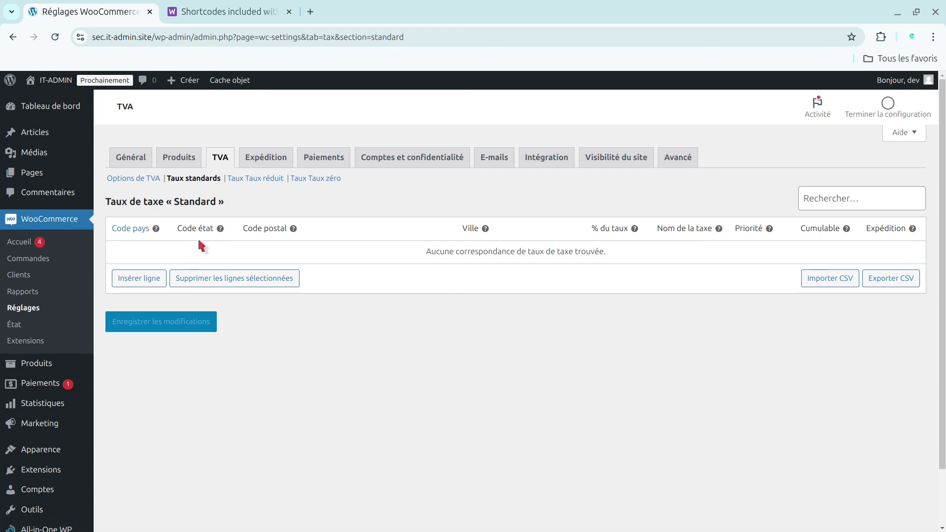
pyautogui.click(132, 281)
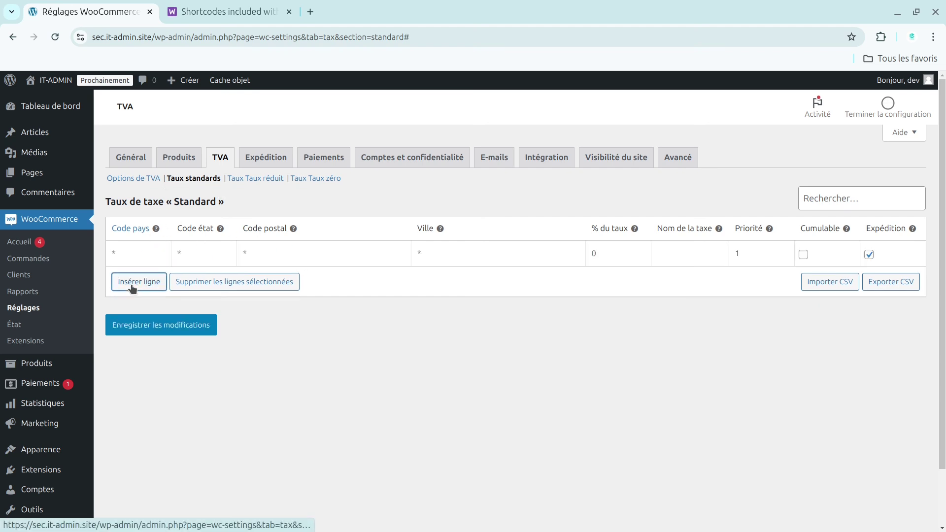
pyautogui.click(132, 253)
pyautogui.write('T')
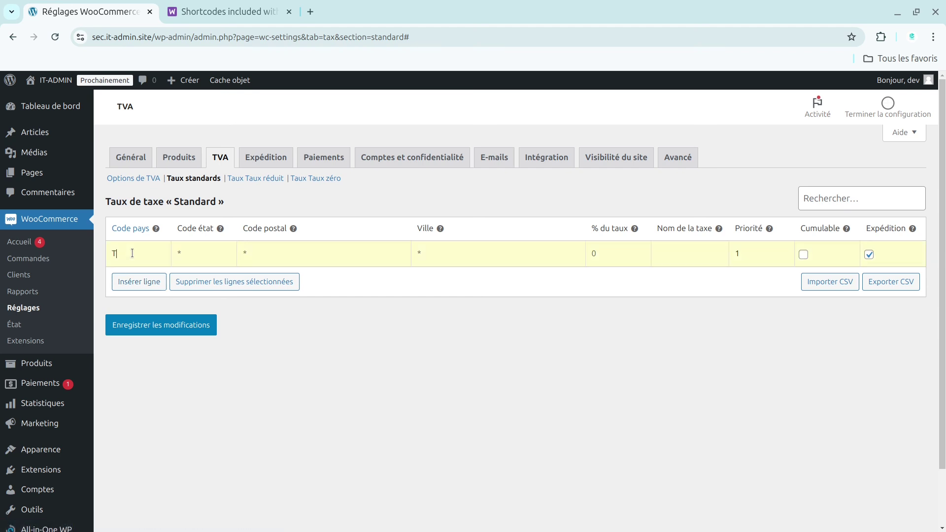
pyautogui.write('GLome')
pyautogui.press('Tab')
pyautogui.write('00228')
pyautogui.click(448, 253)
pyautogui.write('Lomé')
# Step: Replace the state code of the new standard tax rate row with Maritime
pyautogui.click(205, 257)
pyautogui.press('BackSpace')
pyautogui.press('BackSpace')
pyautogui.press('BackSpace')
pyautogui.press('BackSpace')
pyautogui.write('M')
pyautogui.press('Tab')
pyautogui.click(205, 258)
pyautogui.write('ar')
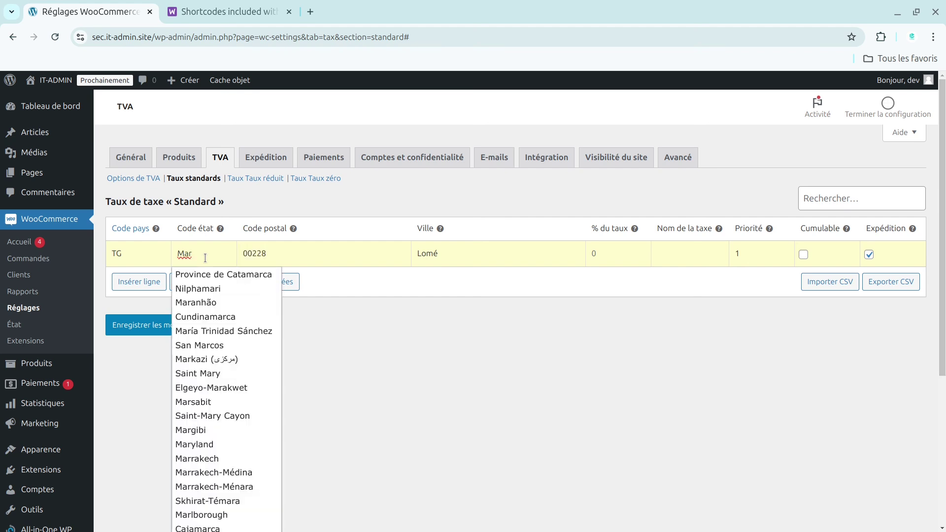
pyautogui.write('i')
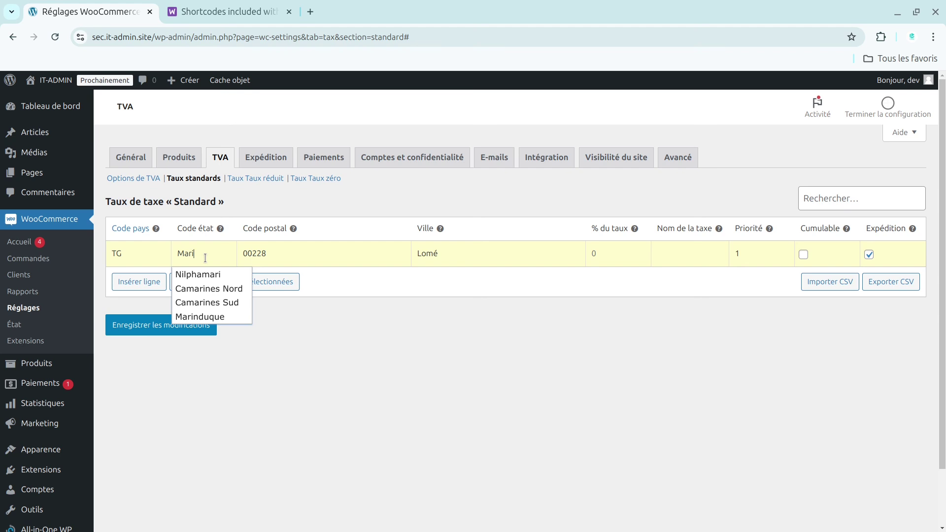
pyautogui.write('time')
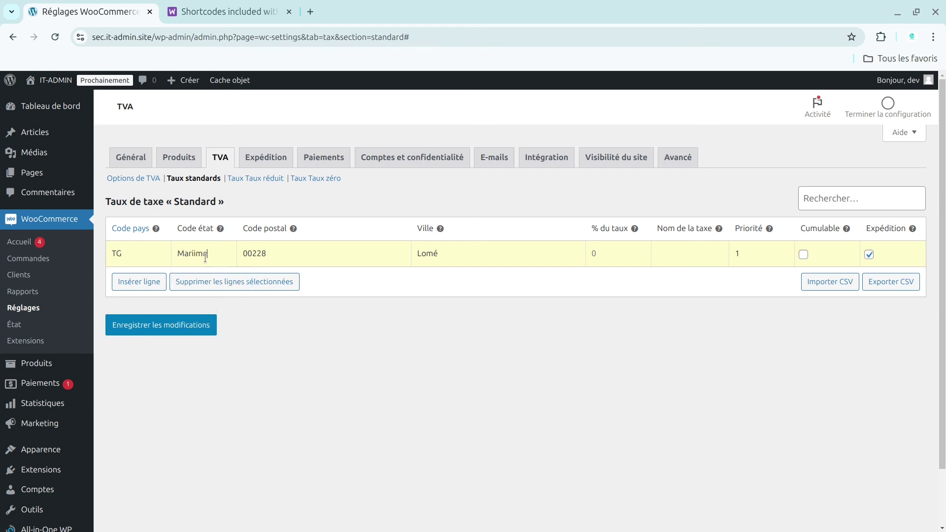
pyautogui.click(457, 253)
pyautogui.click(197, 296)
pyautogui.press('BackSpace')
pyautogui.write('e')
# Step: Set the standard tax rate to 18 %, name the tax TVA and save the changes
pyautogui.click(609, 252)
pyautogui.write('1')
pyautogui.write('8')
pyautogui.write('TVA')
pyautogui.click(151, 334)
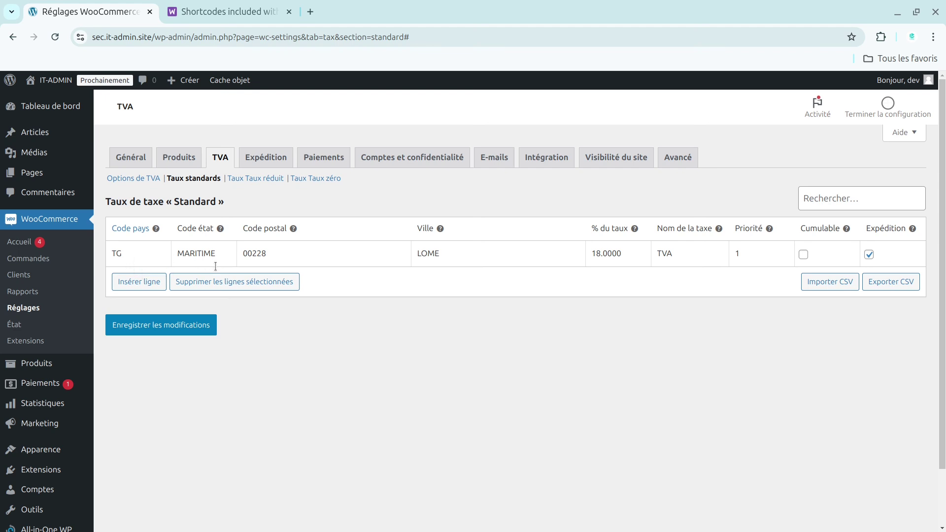
# Step: Check the reduced-rate and zero-rate tax tables, and open the product list
pyautogui.click(256, 179)
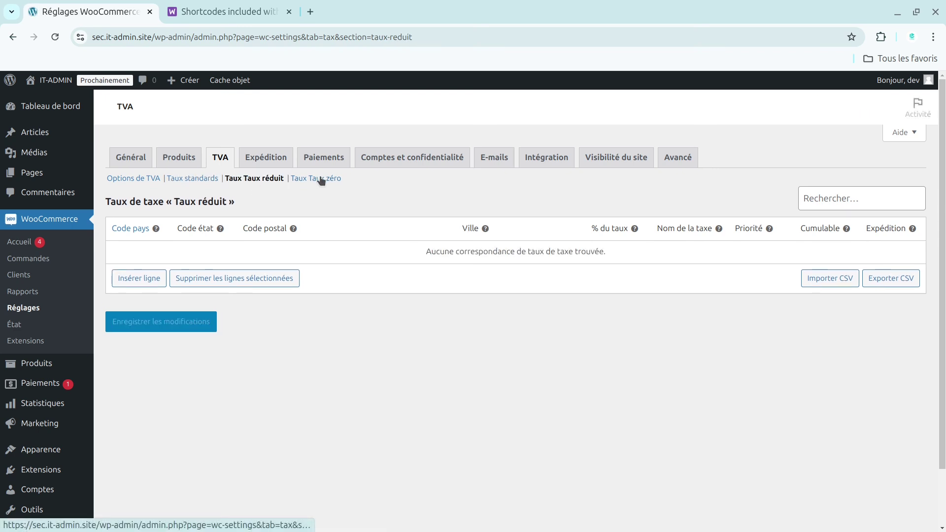
pyautogui.click(320, 178)
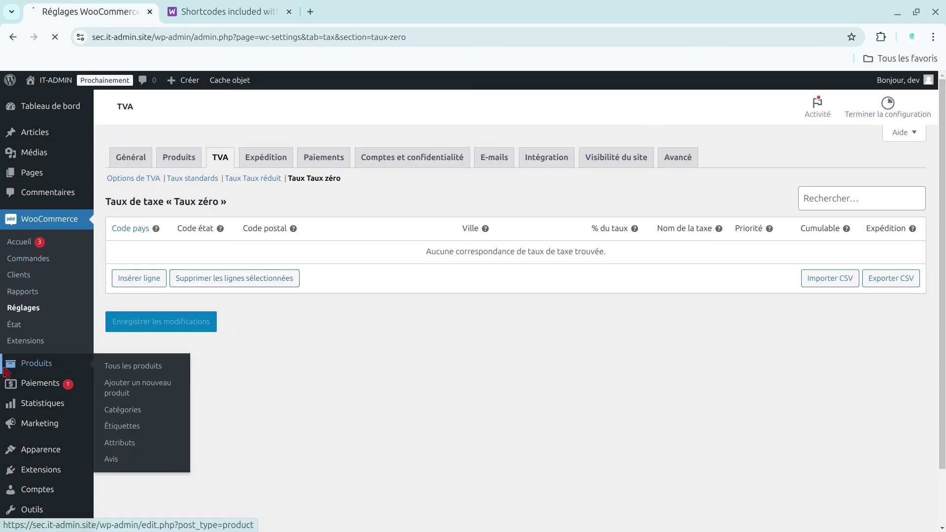
pyautogui.click(28, 366)
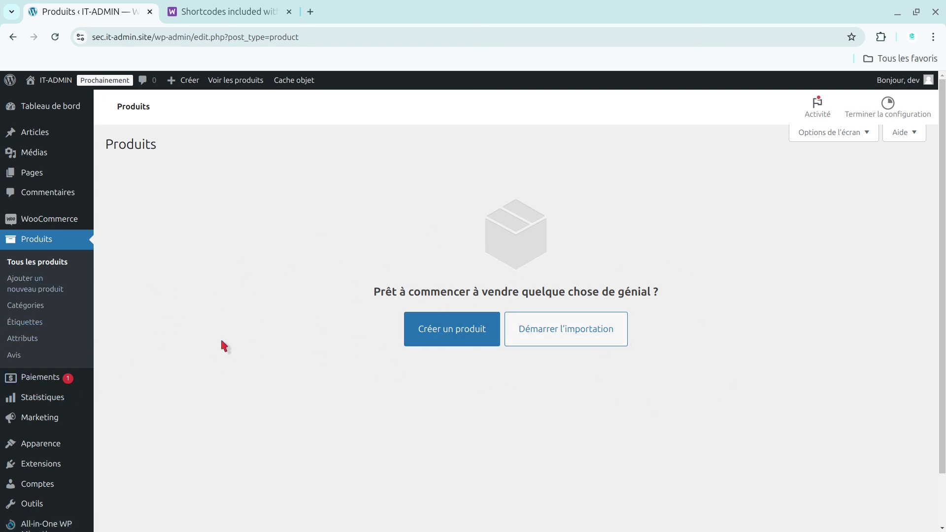
# Step: Add a product category named USB, keeping the default display type and no parent category
pyautogui.click(25, 306)
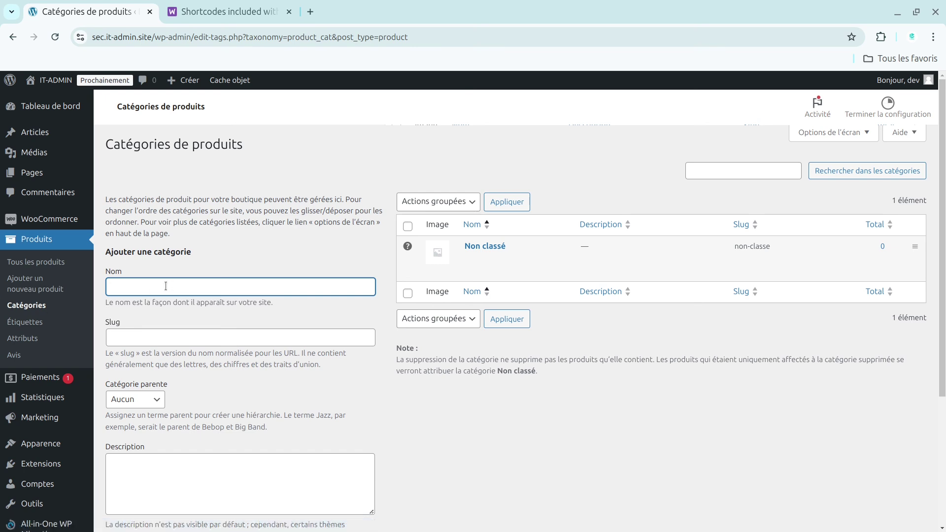
pyautogui.write('USB')
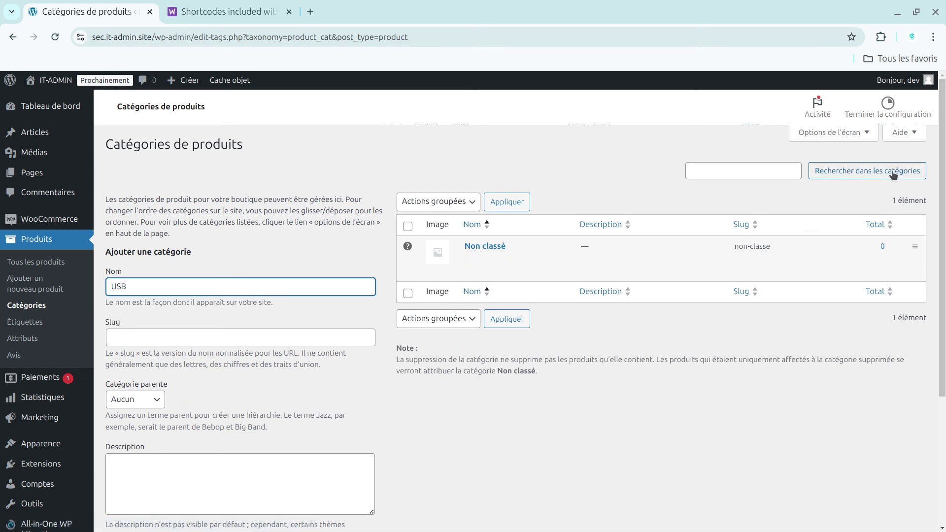
pyautogui.scroll(-2, 907, 276)
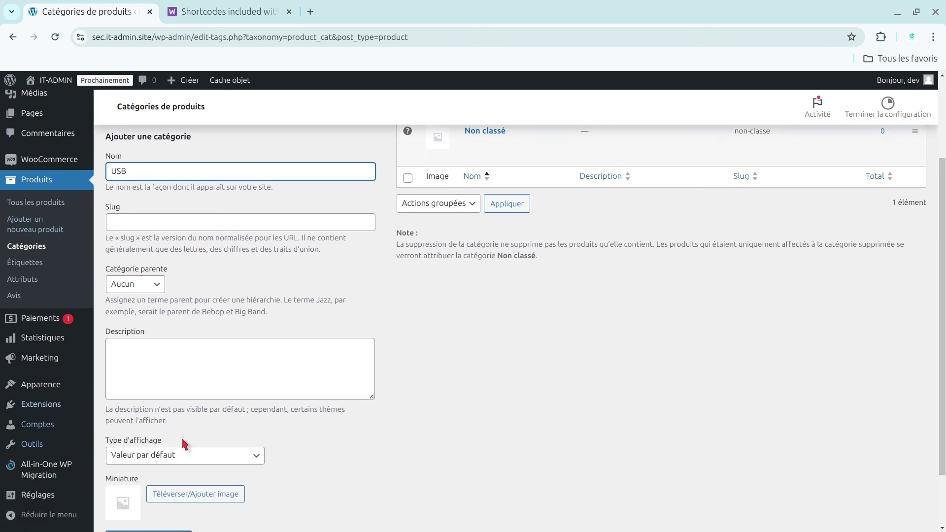
pyautogui.scroll(-2, 903, 290)
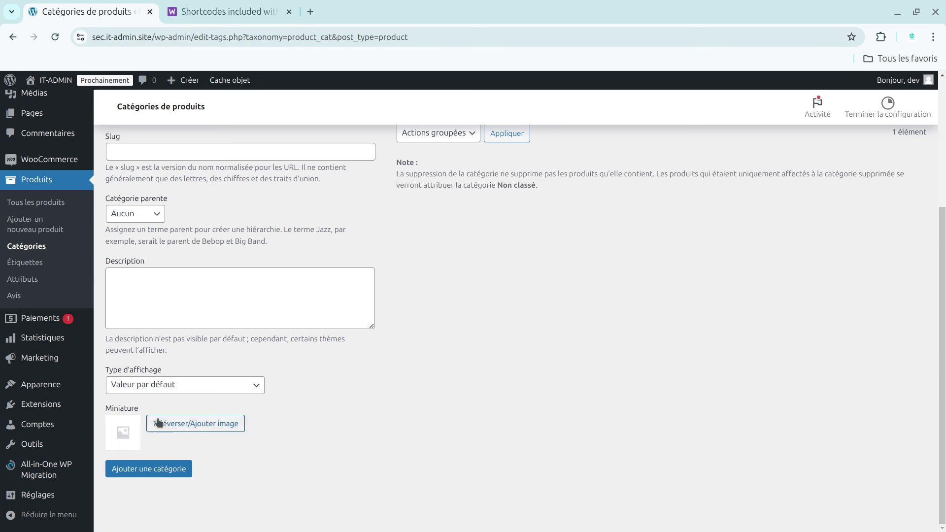
pyautogui.click(151, 471)
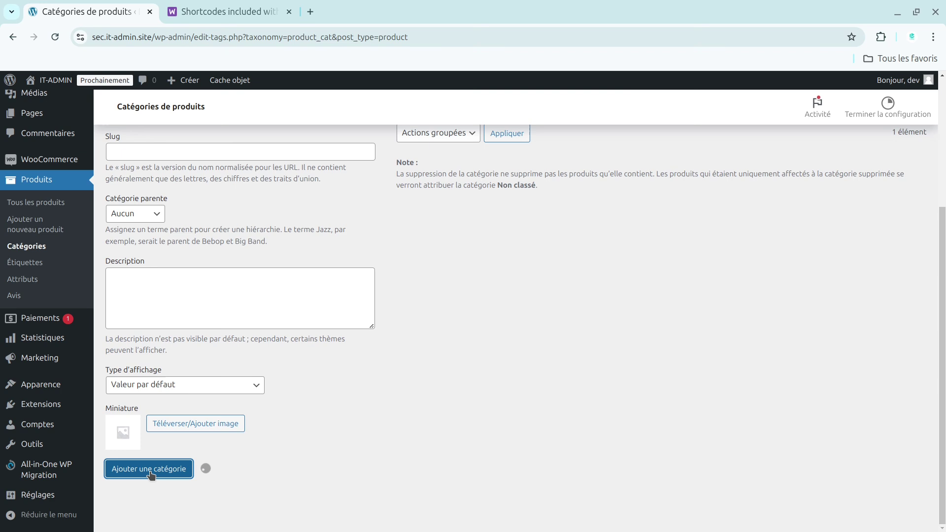
pyautogui.moveTo(944, 340); pyautogui.dragTo(945, 275)
pyautogui.moveTo(493, 191)
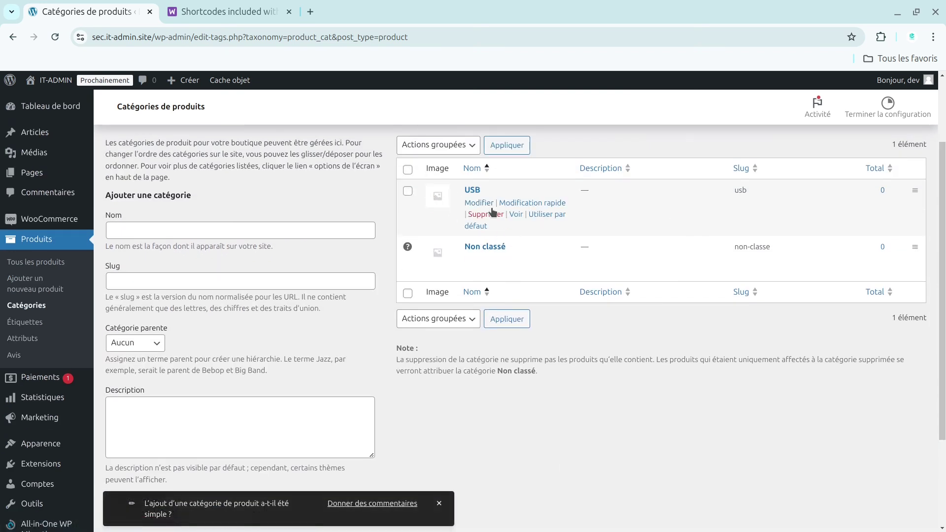
# Step: Add a second product category named Stockage without a parent category
pyautogui.click(154, 230)
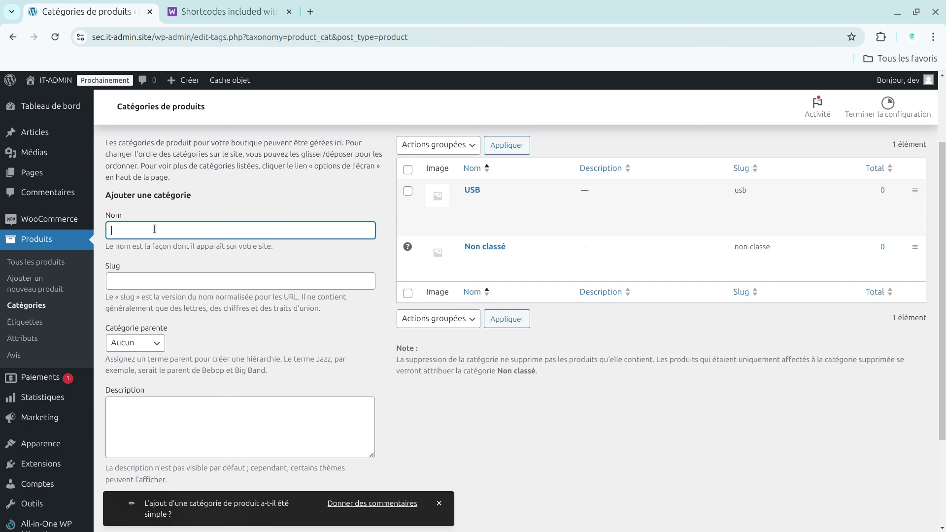
pyautogui.write('Stockage')
pyautogui.moveTo(432, 265)
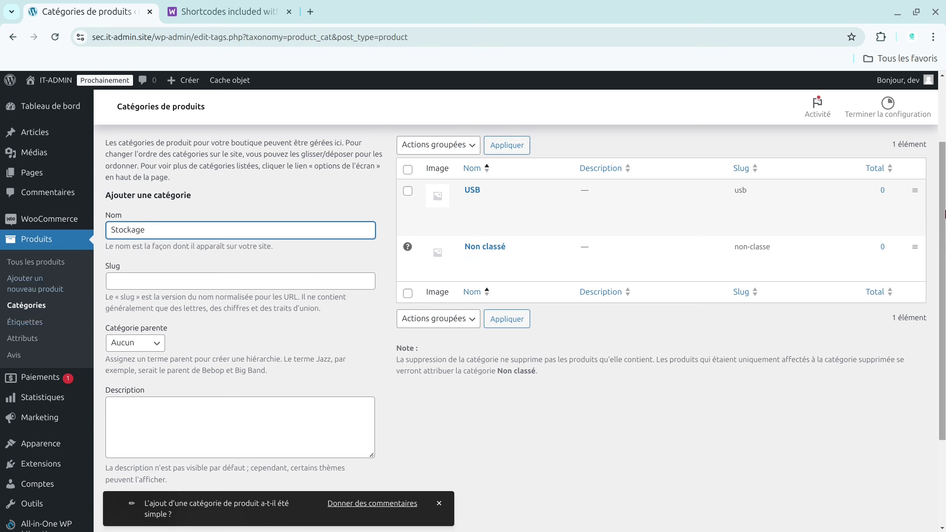
pyautogui.scroll(-2, 222, 394)
pyautogui.moveTo(84, 502)
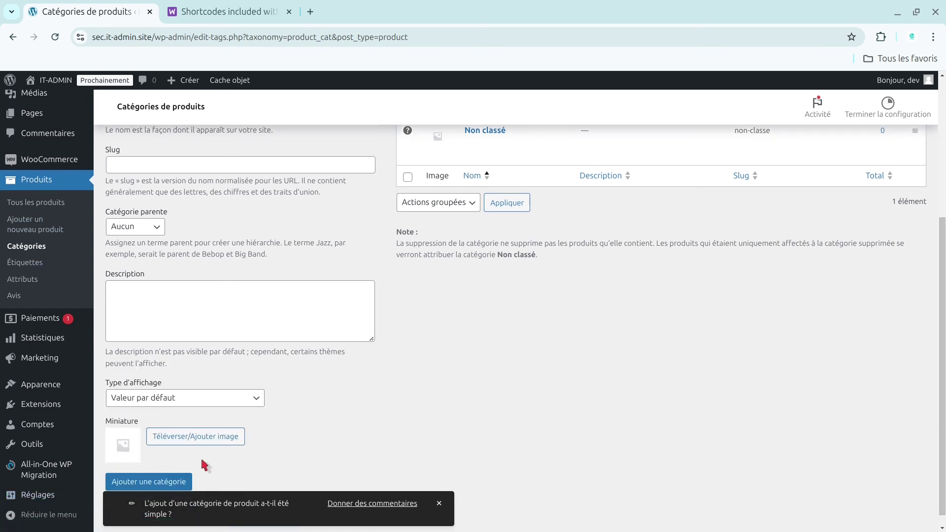
pyautogui.click(171, 480)
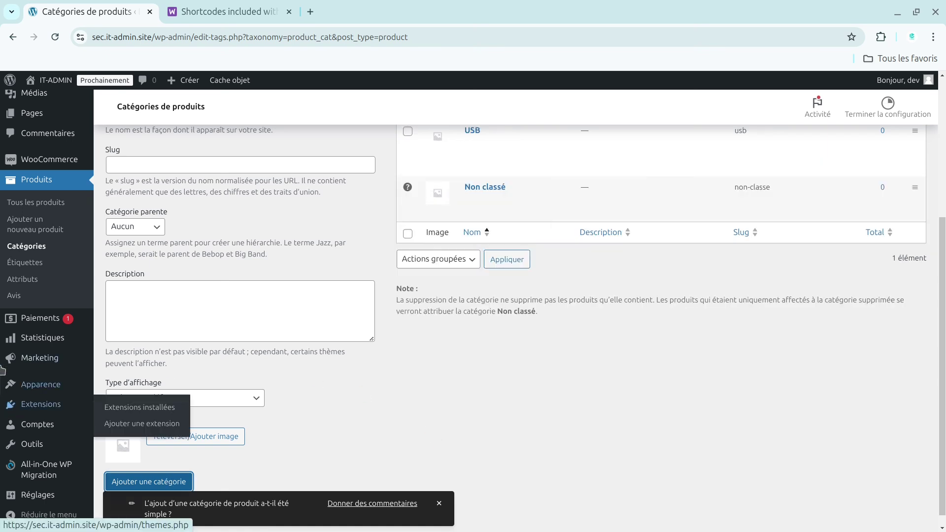
# Step: Enter "Téléphone Android" as the slug of a new category, correcting its spelling, and try to add the category
pyautogui.click(157, 169)
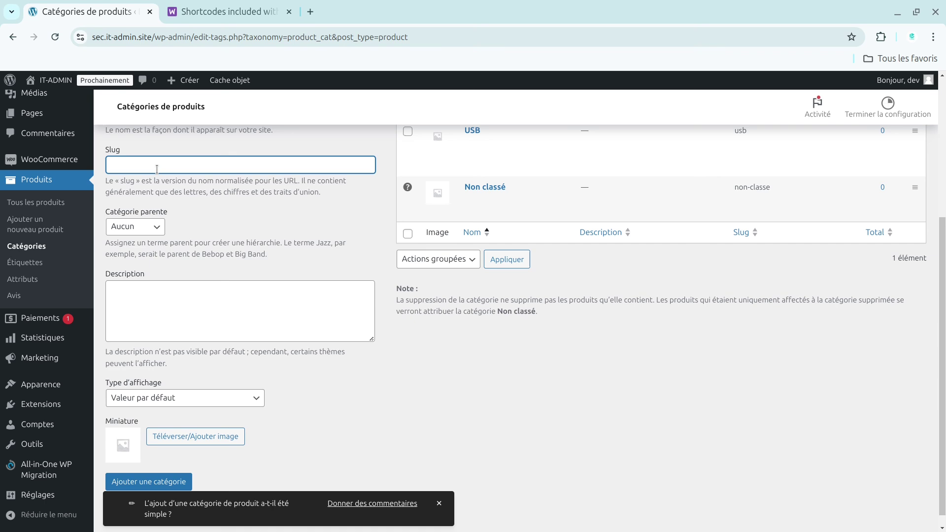
pyautogui.write('Téléphne Android')
pyautogui.rightClick(131, 164)
pyautogui.click(163, 205)
pyautogui.rightClick(175, 166)
pyautogui.click(144, 178)
pyautogui.click(148, 481)
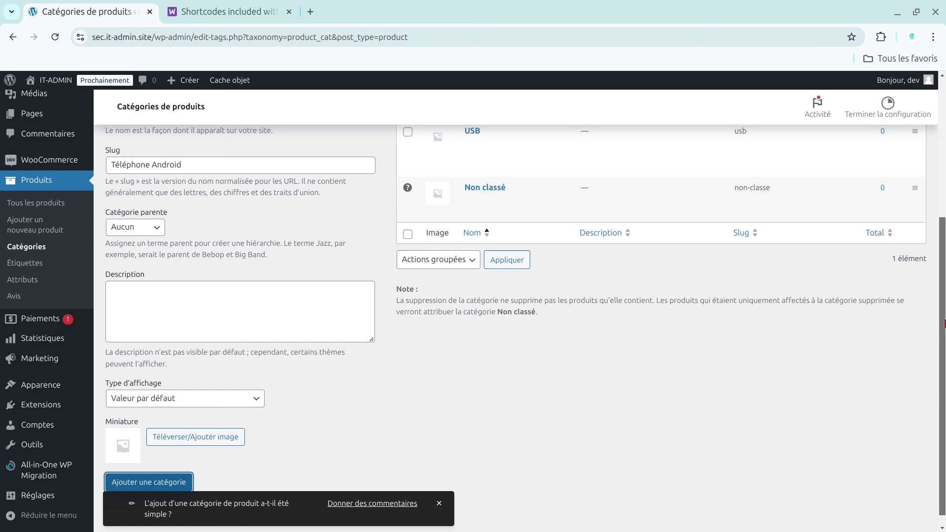
pyautogui.scroll(2, 945, 372)
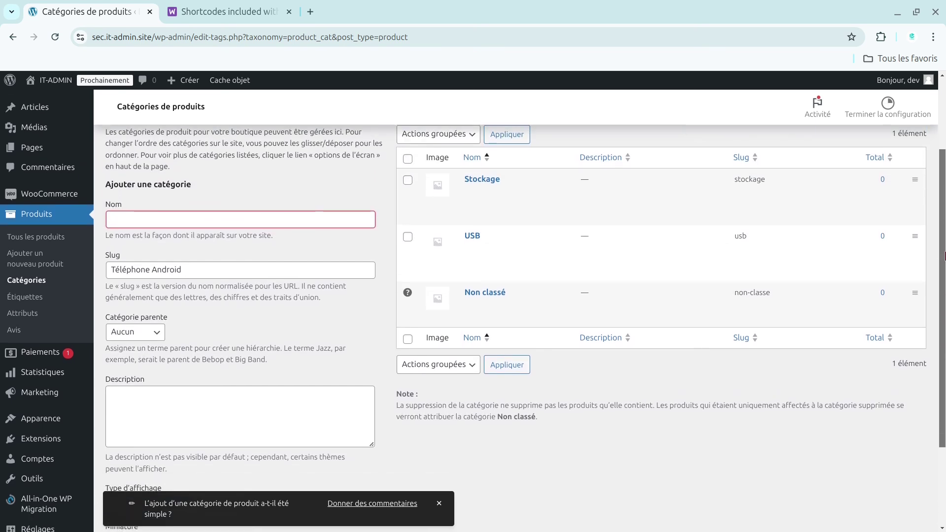
pyautogui.moveTo(409, 254)
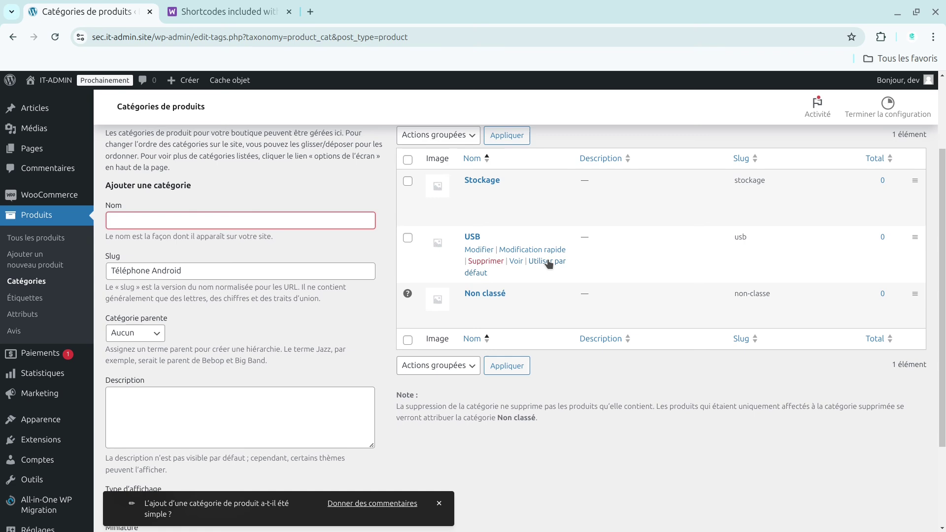
# Step: Copy "Téléphone Android" from the slug into the category name and clear the slug
pyautogui.click(240, 220)
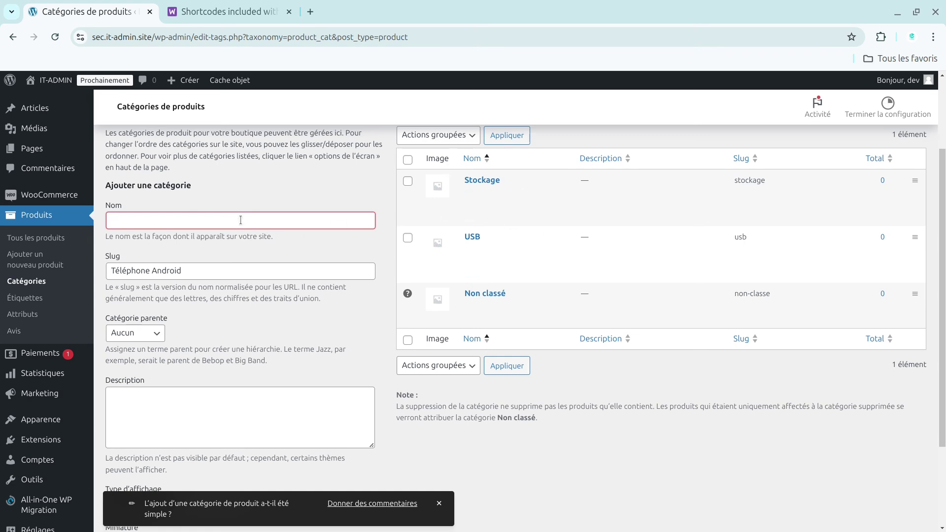
pyautogui.click(200, 275)
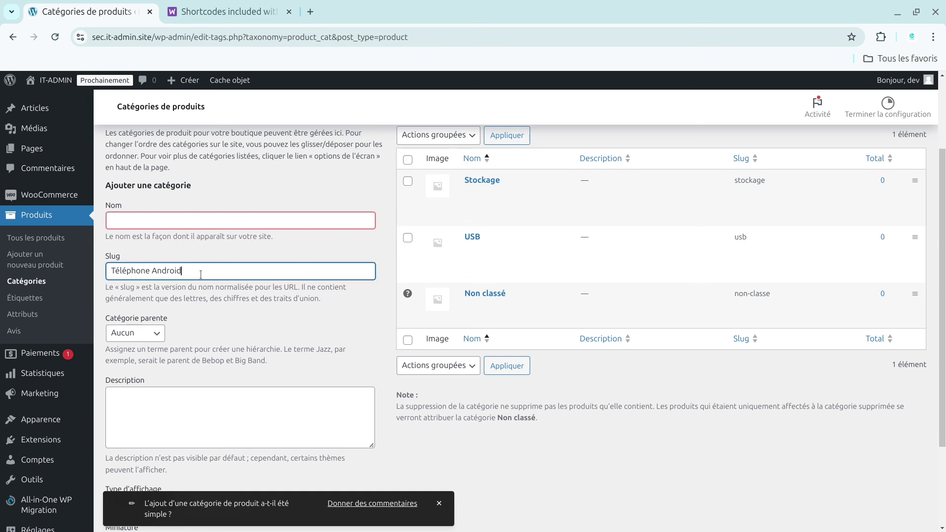
pyautogui.tripleClick(201, 275)
pyautogui.hotkey('ctrl', 'c')
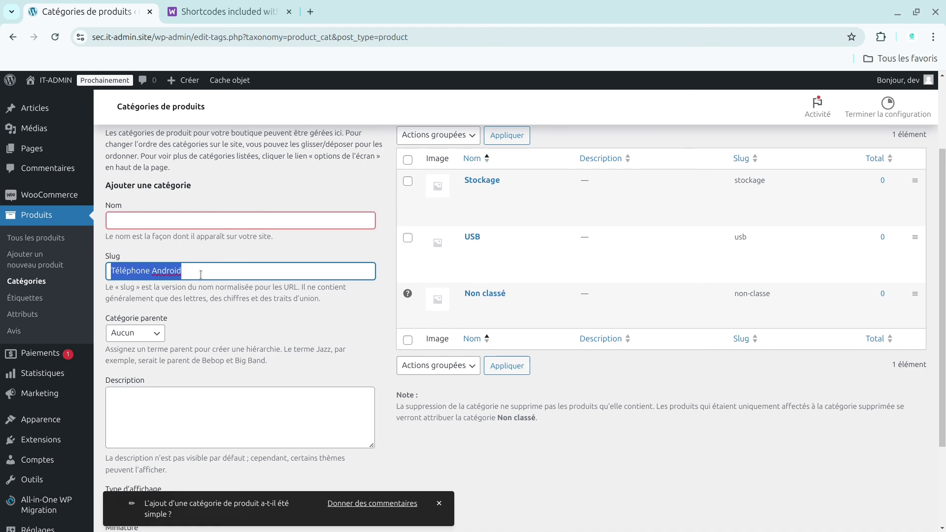
pyautogui.click(152, 223)
pyautogui.hotkey('ctrl', 'v')
pyautogui.click(198, 269)
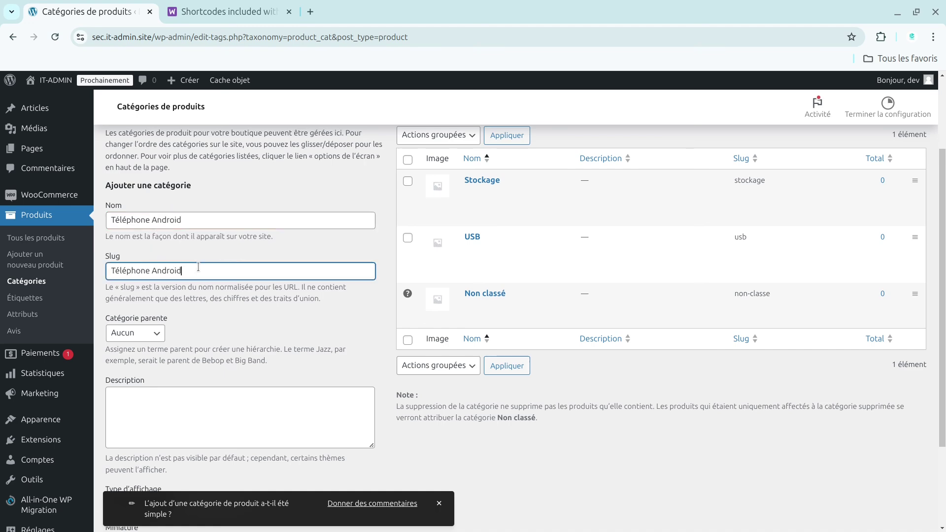
pyautogui.tripleClick(198, 269)
pyautogui.press('BackSpace')
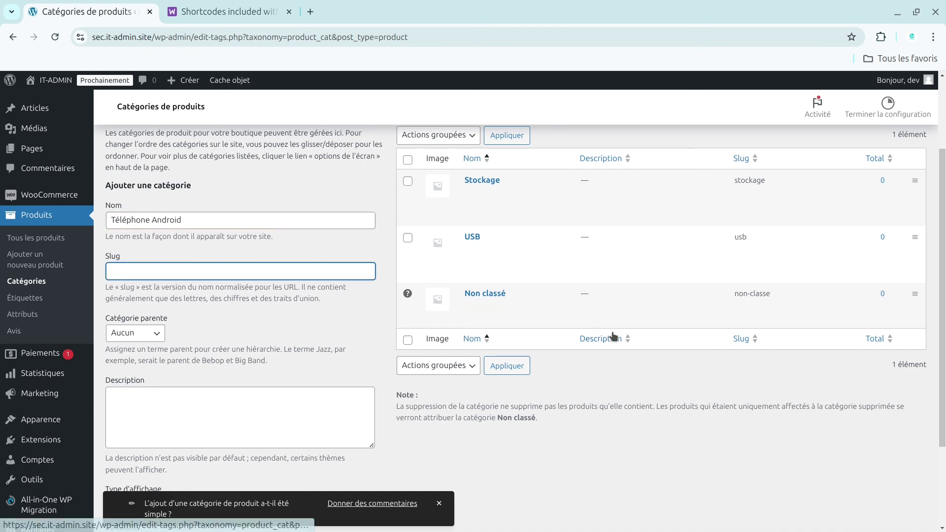
# Step: Add the Téléphone Android category and check it in the category list
pyautogui.moveTo(942, 281); pyautogui.dragTo(942, 359)
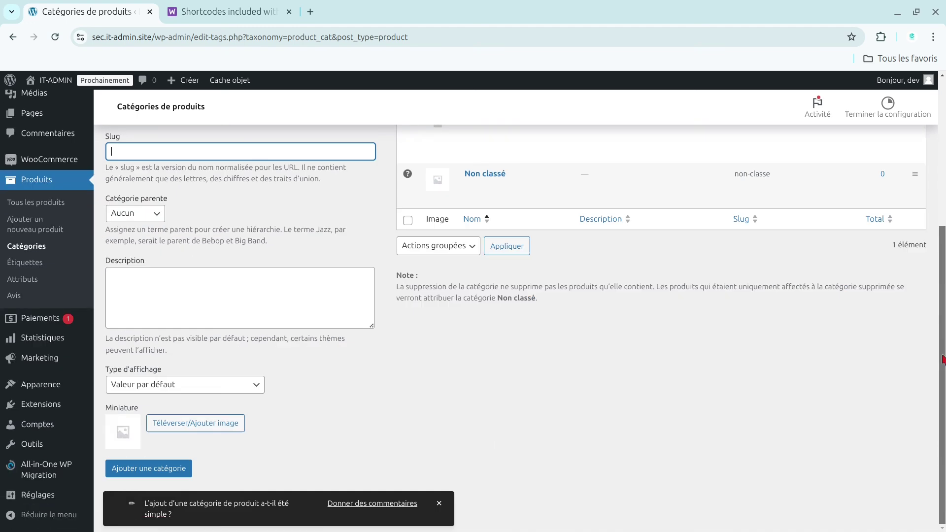
pyautogui.click(172, 468)
pyautogui.moveTo(942, 404); pyautogui.dragTo(944, 322)
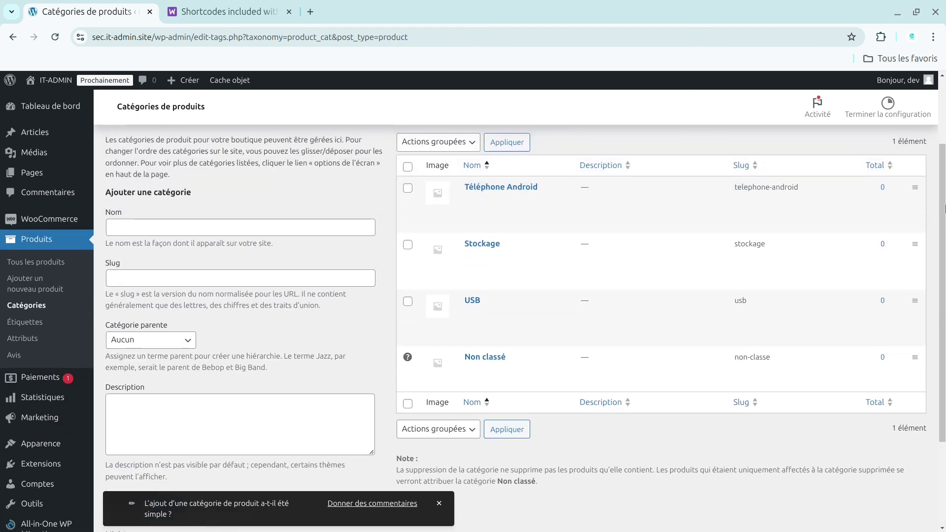
pyautogui.moveTo(944, 207); pyautogui.dragTo(945, 188)
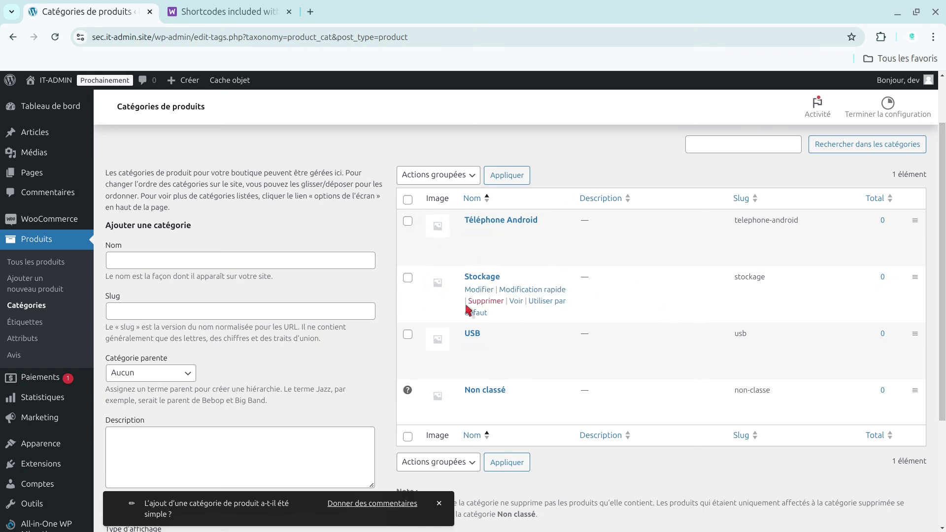
# Step: Add three product tags named Ios, Mikrotik and Cisco
pyautogui.click(24, 323)
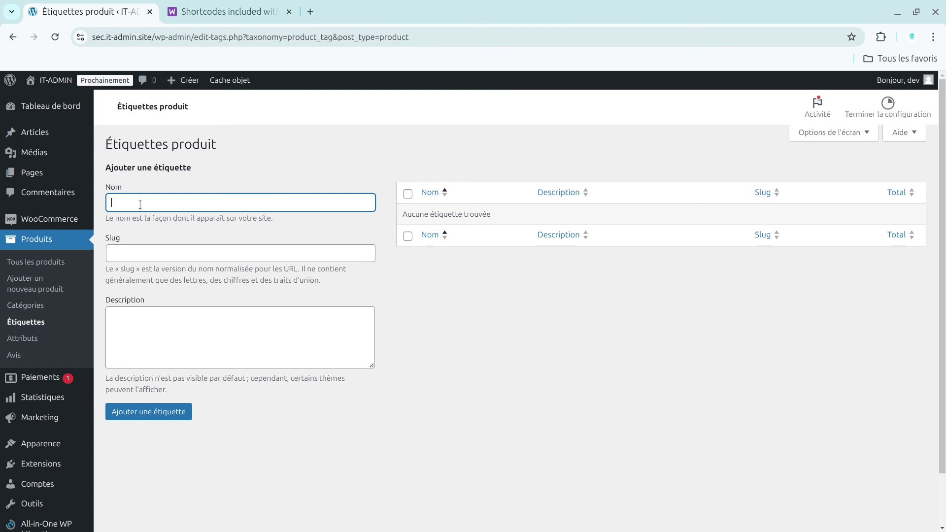
pyautogui.write('Ios')
pyautogui.press('Return')
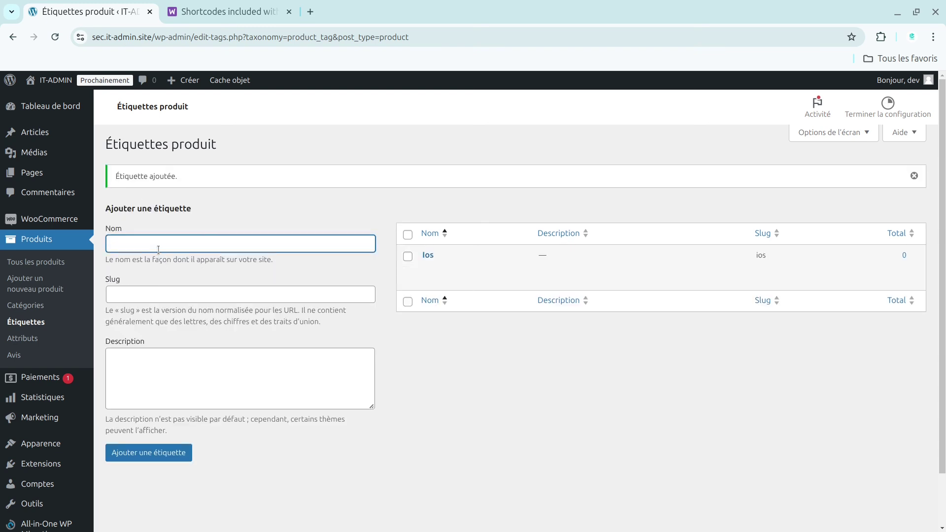
pyautogui.write('Mikrotik')
pyautogui.press('Return')
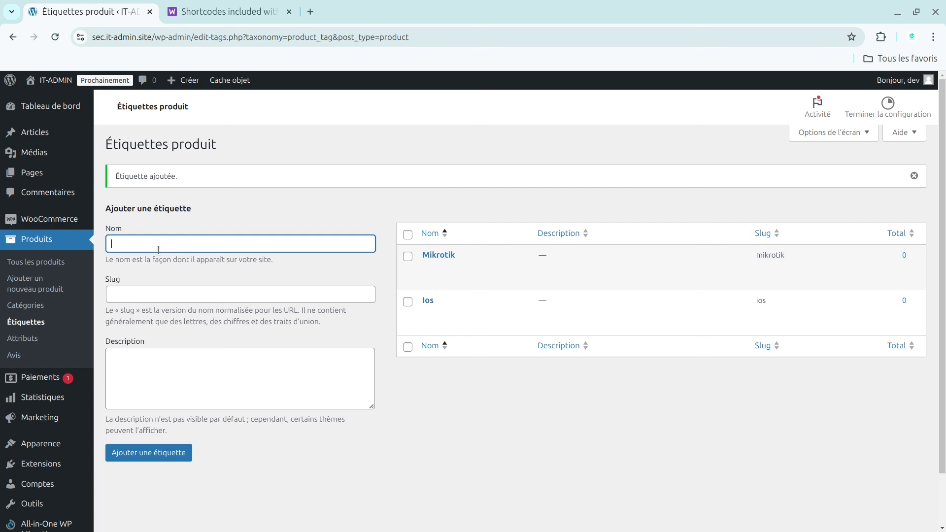
pyautogui.write('CC')
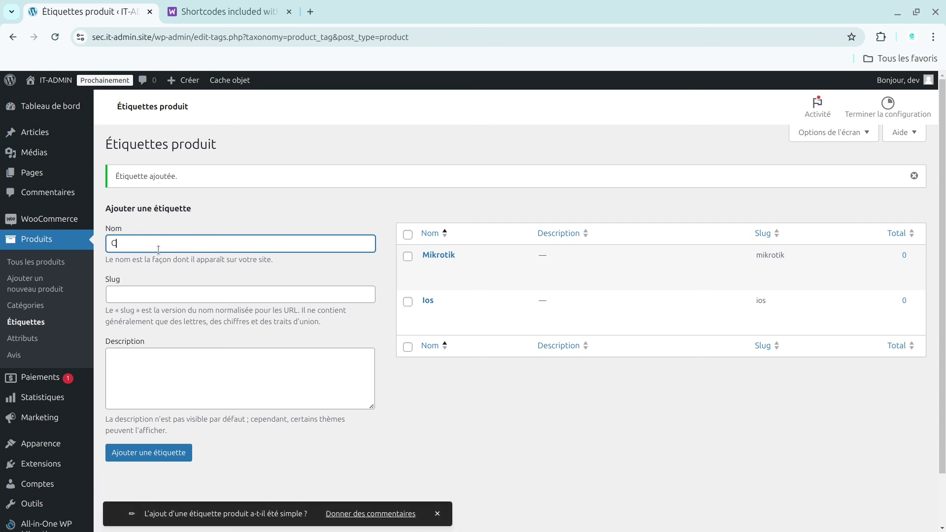
pyautogui.write('isco')
pyautogui.press('Return')
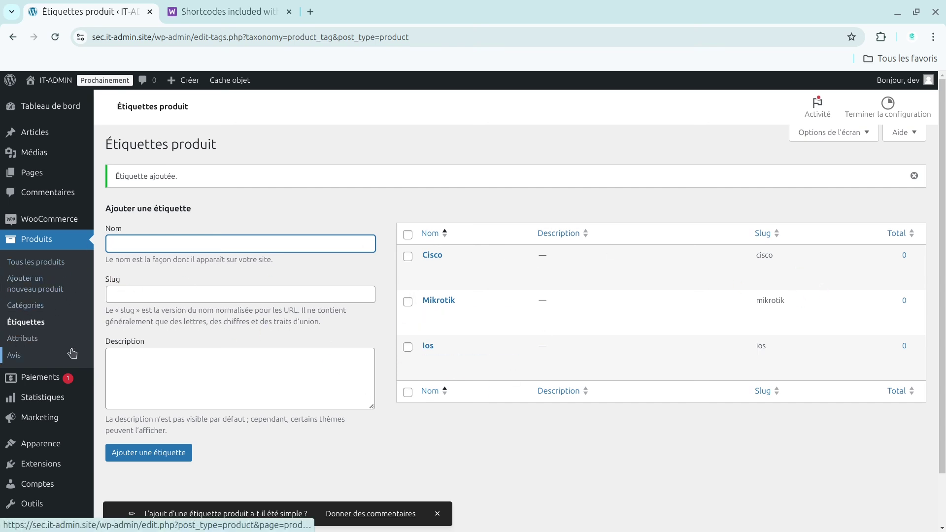
# Step: Start a new product named "Carte Mémoire" and place the cursor in its description
pyautogui.click(47, 287)
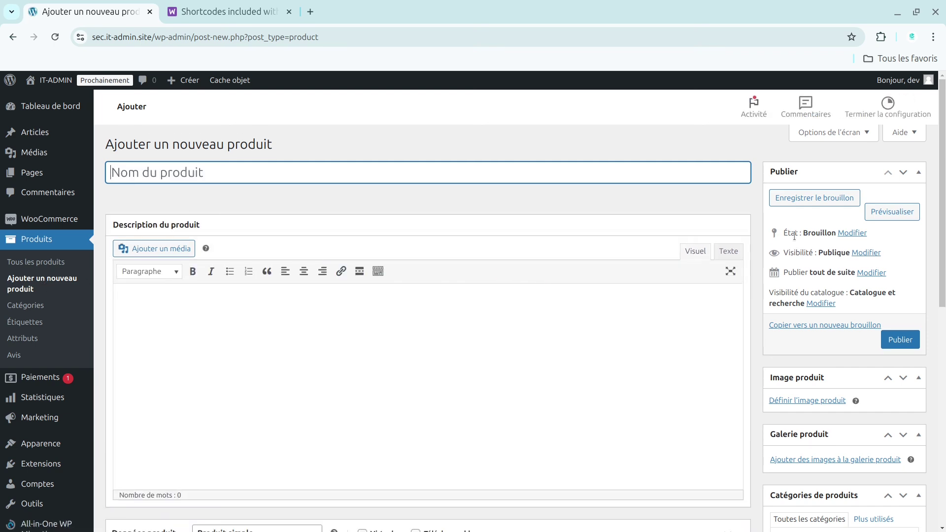
pyautogui.moveTo(944, 152)
pyautogui.mouseDown()
pyautogui.moveTo(942, 387)
pyautogui.moveTo(944, 134)
pyautogui.mouseUp()
pyautogui.write('Carte M')
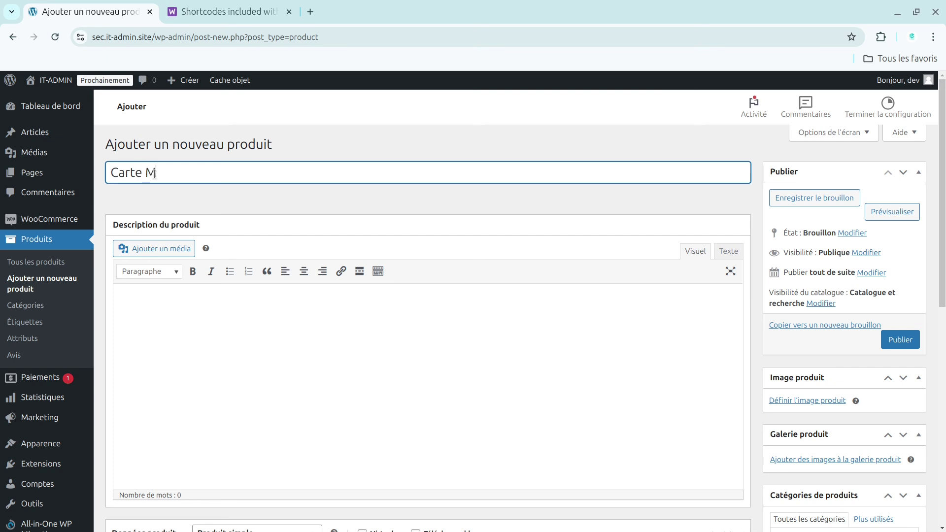
pyautogui.write('émoire')
pyautogui.click(183, 330)
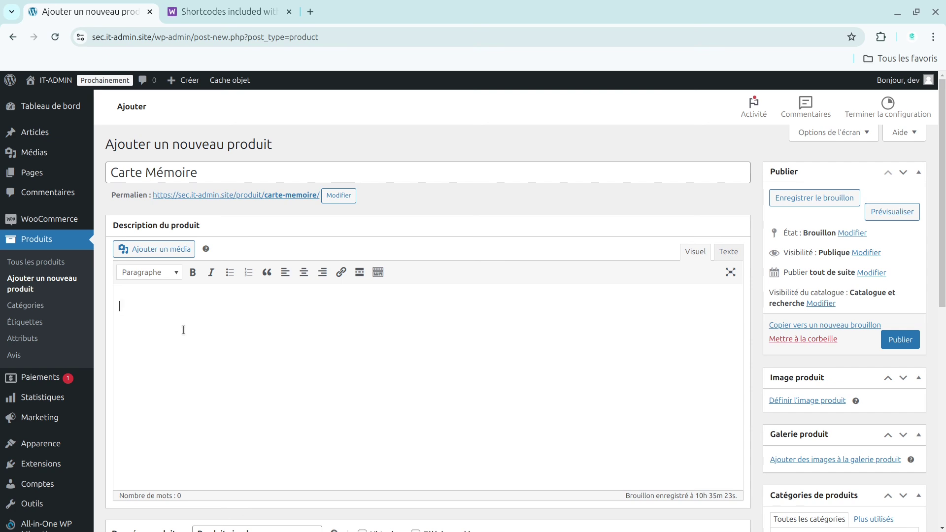
pyautogui.click(168, 316)
# Step: Switch to the other browser page, search for ChatGPT and open its site from the results
pyautogui.click(213, 9)
pyautogui.click(238, 40)
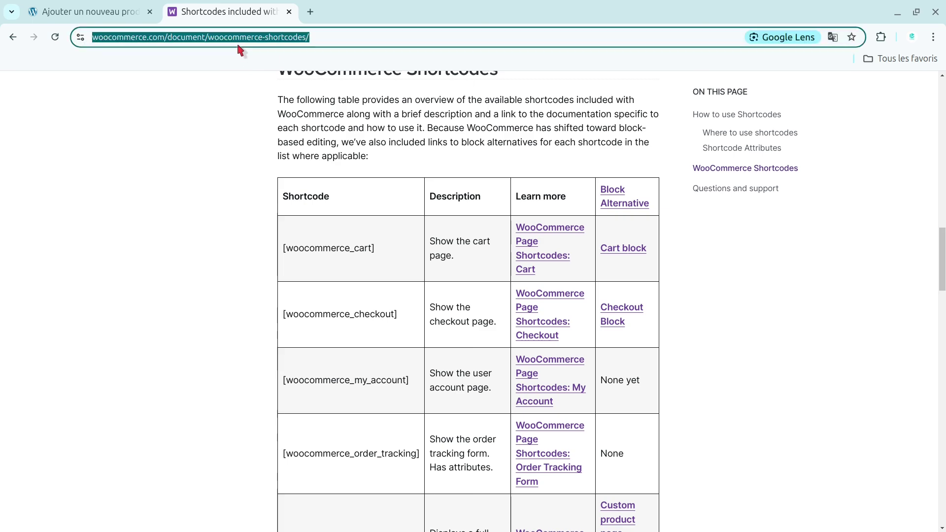
pyautogui.press('BackSpace')
pyautogui.write('cha')
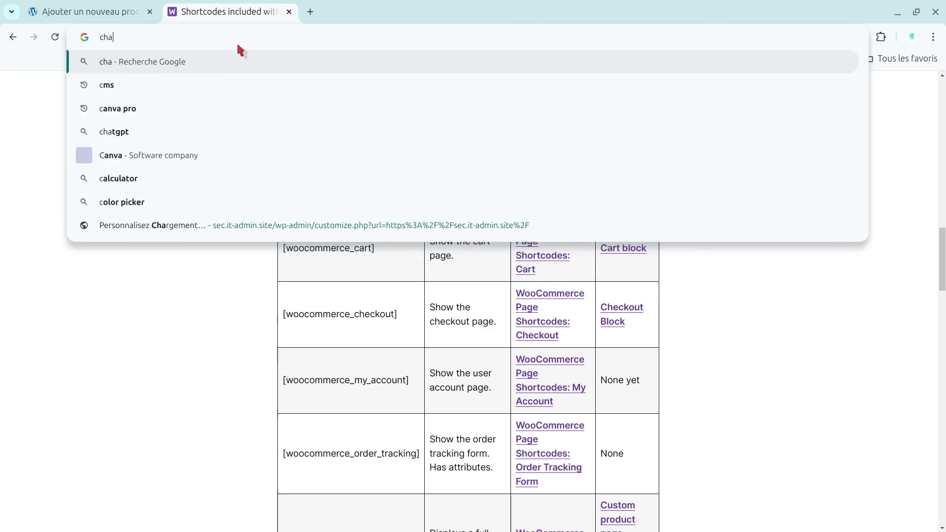
pyautogui.click(133, 83)
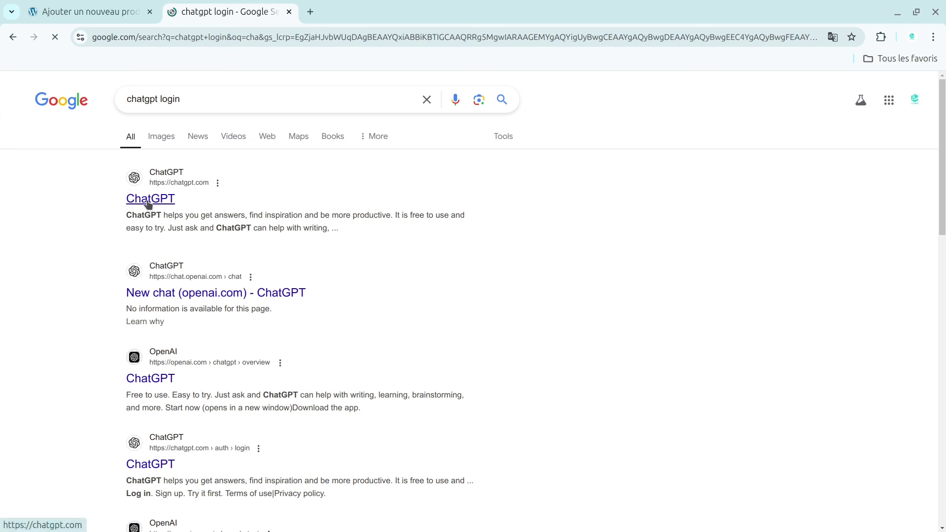
pyautogui.click(149, 201)
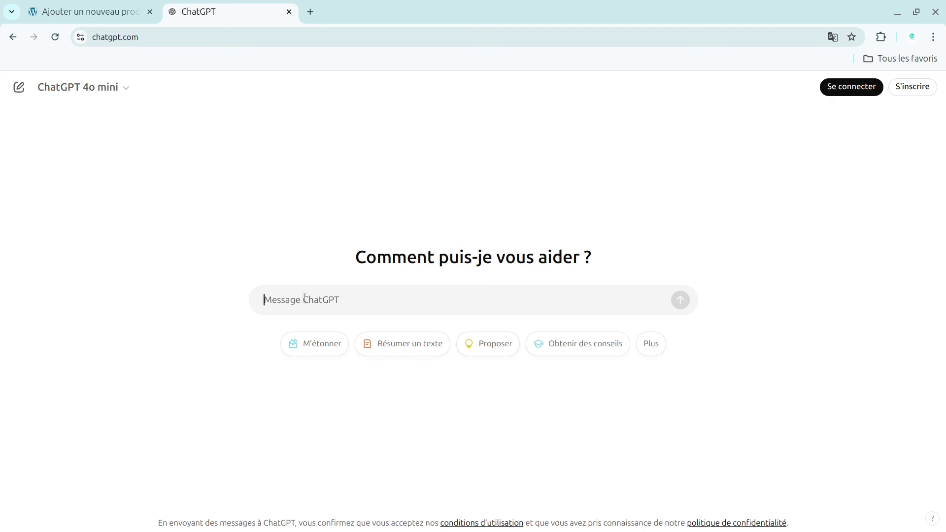
# Step: Send ChatGPT the prompt "fais moi une fiche produit pour une carte mémoire"
pyautogui.write('fais ')
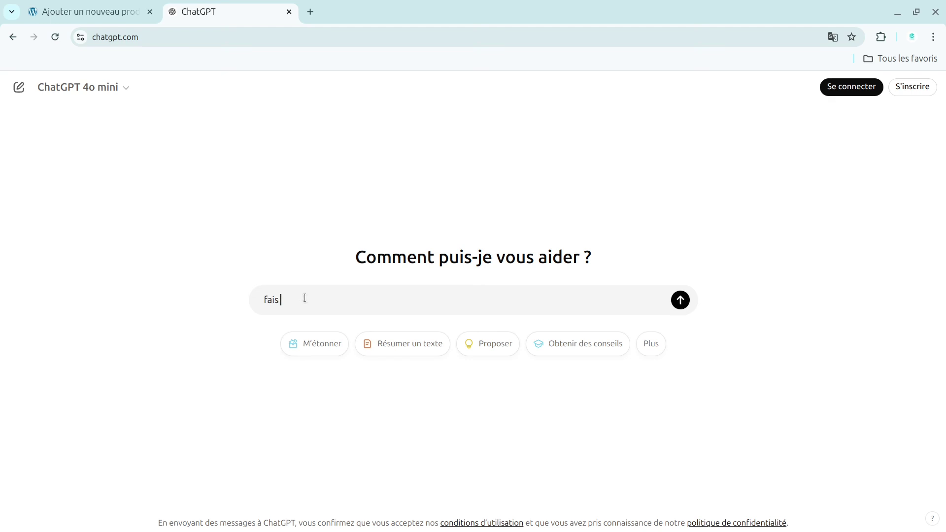
pyautogui.write('moi ')
pyautogui.write('uhe =mo')
pyautogui.press('BackSpace')
pyautogui.press('BackSpace')
pyautogui.press('BackSpace')
pyautogui.press('BackSpace')
pyautogui.press('BackSpace')
pyautogui.press('BackSpace')
pyautogui.press('BackSpace')
pyautogui.press('BackSpace')
pyautogui.write('i une f')
pyautogui.press('BackSpace')
pyautogui.write('fiche produit ')
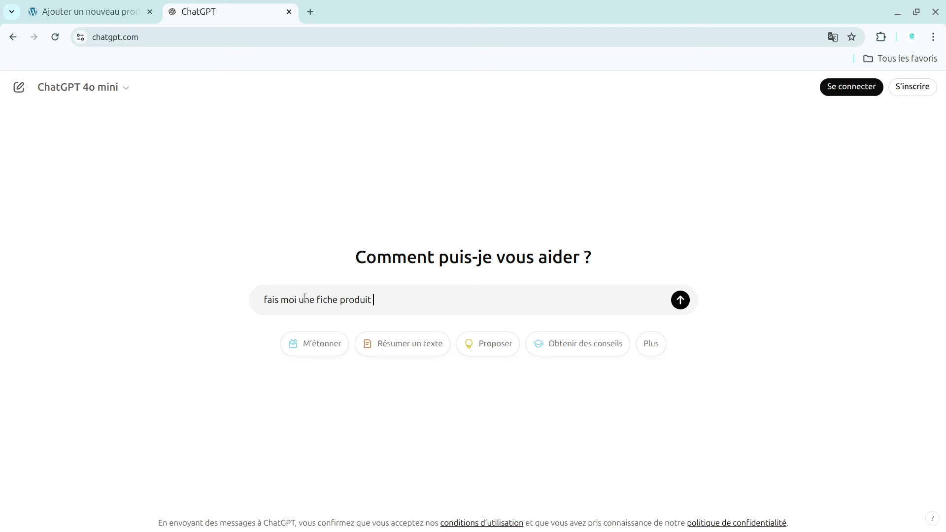
pyautogui.write('pour une carte ')
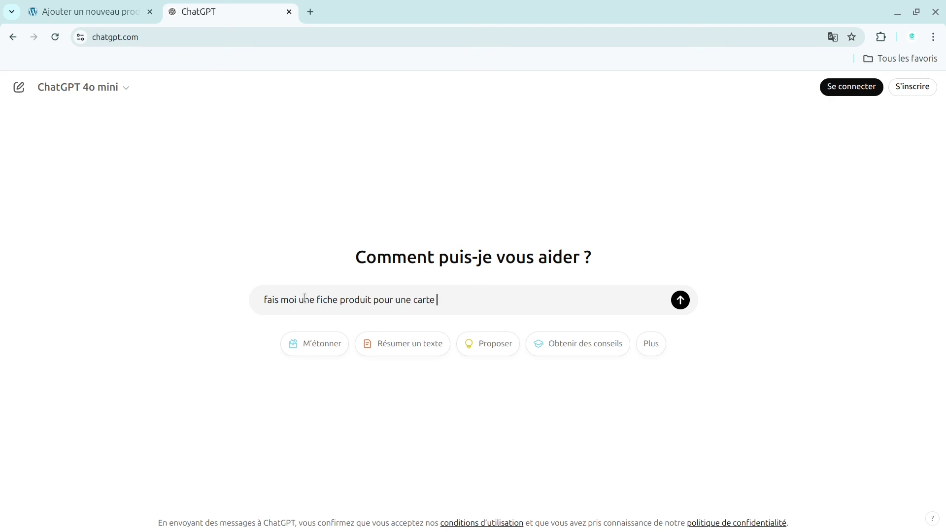
pyautogui.write('mem')
pyautogui.press('BackSpace')
pyautogui.press('BackSpace')
pyautogui.write('émoire')
pyautogui.press('Return')
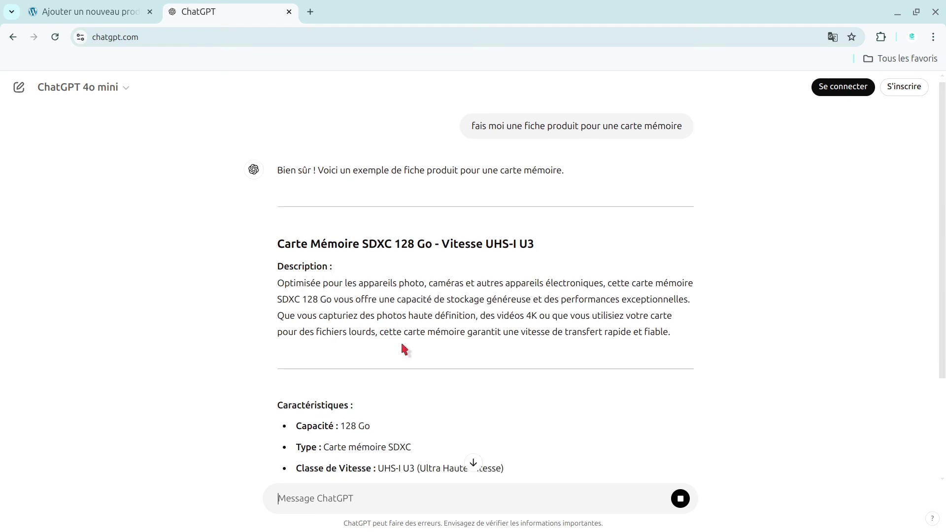
# Step: Review the answer, then reuse the earlier prompt with "pour ma boutique e-commerce" appended and send it
pyautogui.scroll(-5, 939, 347)
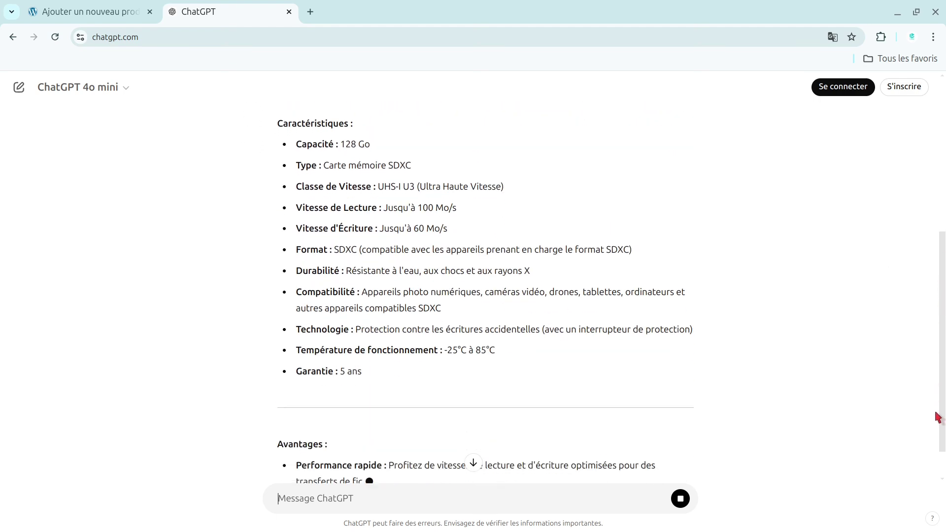
pyautogui.scroll(-3, 938, 439)
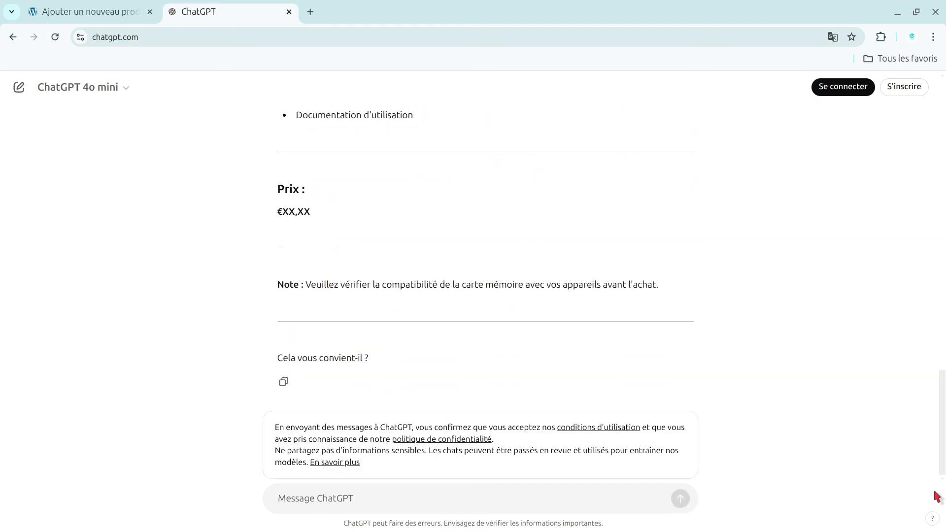
pyautogui.moveTo(942, 459); pyautogui.dragTo(944, 170)
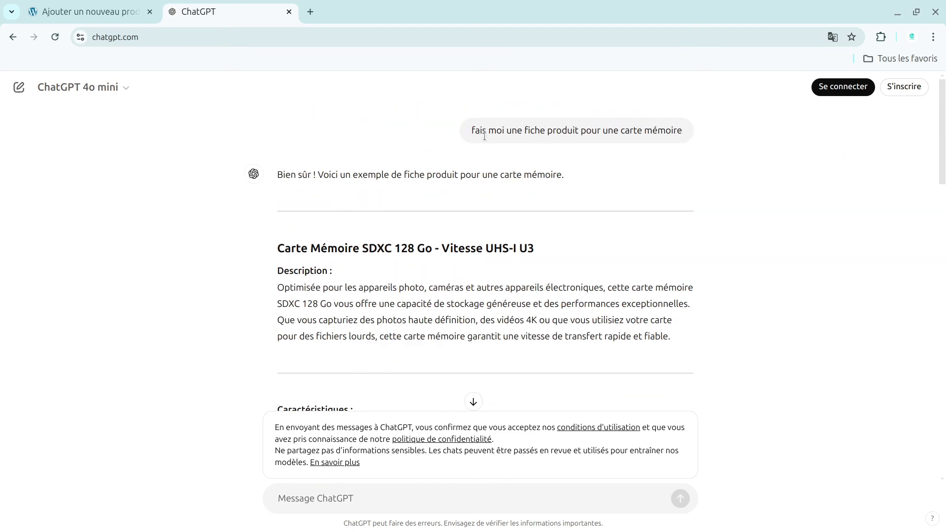
pyautogui.moveTo(472, 132); pyautogui.dragTo(696, 140)
pyautogui.hotkey('ctrl', 'c')
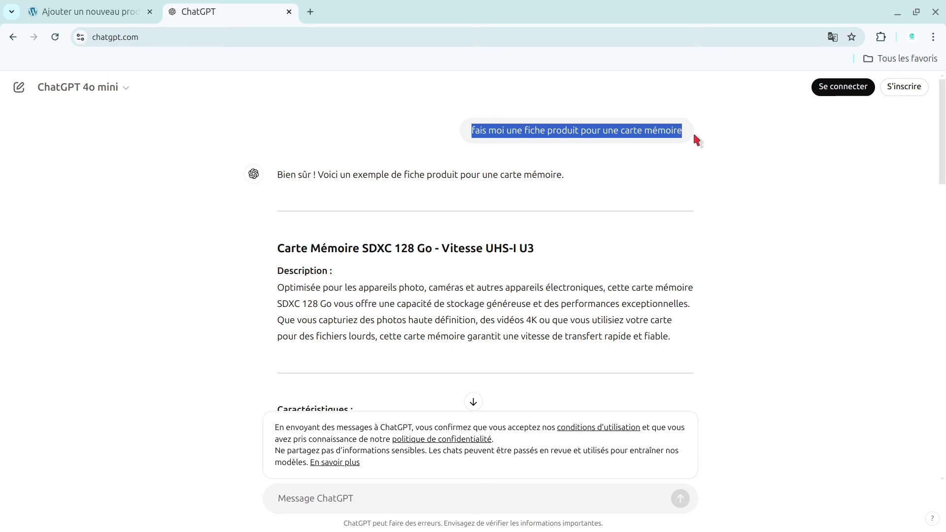
pyautogui.click(383, 494)
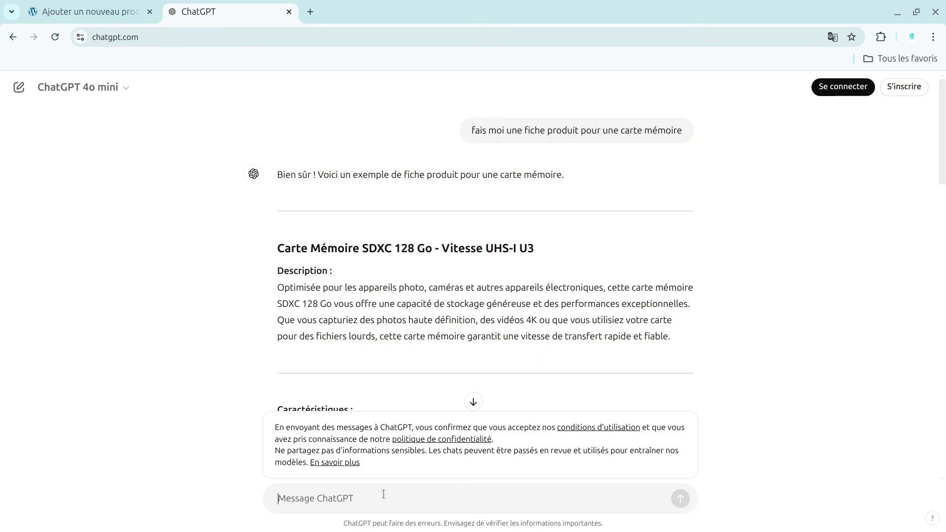
pyautogui.hotkey('ctrl', 'v')
pyautogui.write('pour ma')
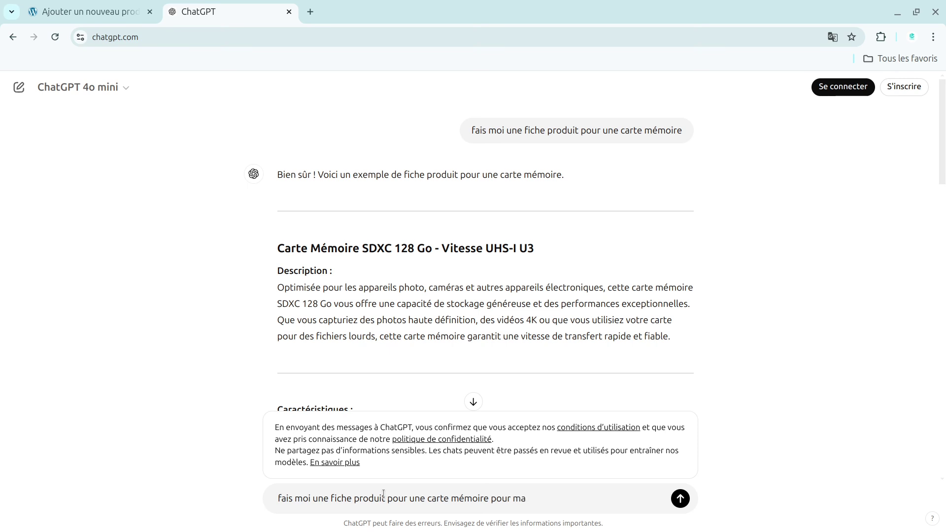
pyautogui.write(' boutique e-commerce')
pyautogui.press('BackSpace')
pyautogui.press('BackSpace')
pyautogui.press('BackSpace')
pyautogui.press('BackSpace')
pyautogui.write('erce')
pyautogui.press('Return')
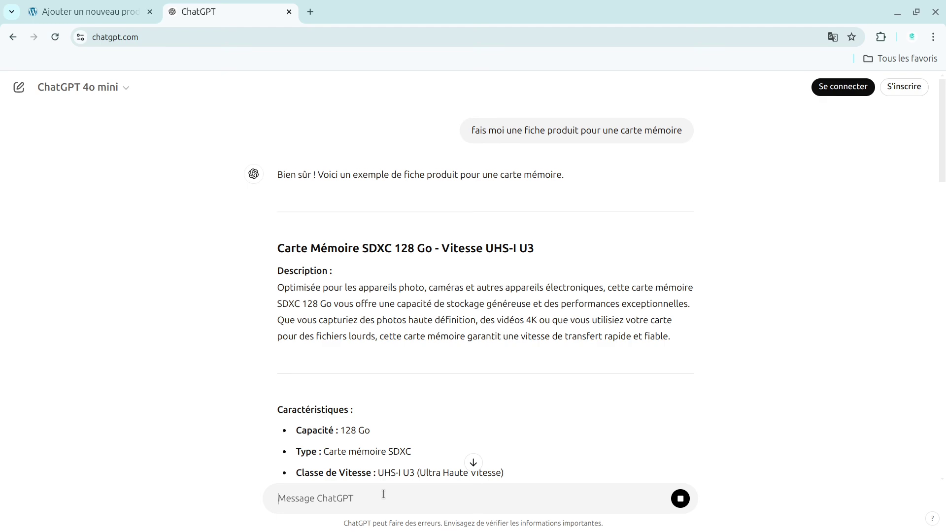
# Step: Copy the main characteristics list, from Capacité de stockage to Garantie, out of ChatGPT's new answer into the Carte Mémoire product description in WordPress
pyautogui.scroll(-3, 941, 187)
pyautogui.moveTo(941, 186); pyautogui.dragTo(925, 478)
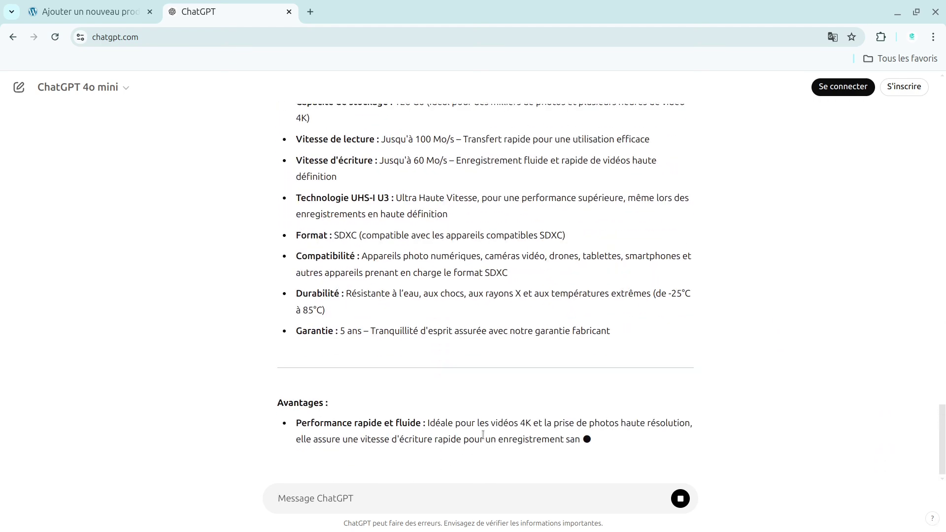
pyautogui.moveTo(943, 432); pyautogui.dragTo(943, 389)
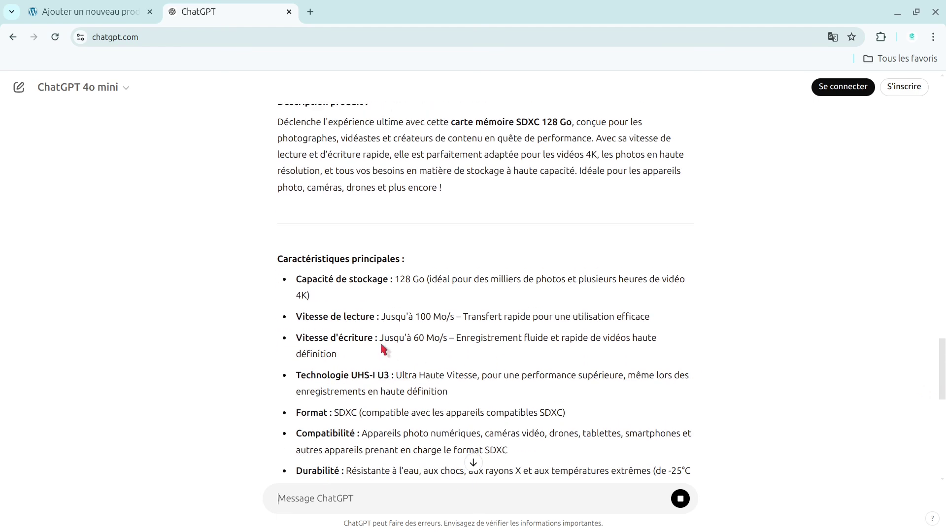
pyautogui.moveTo(277, 257); pyautogui.dragTo(403, 415)
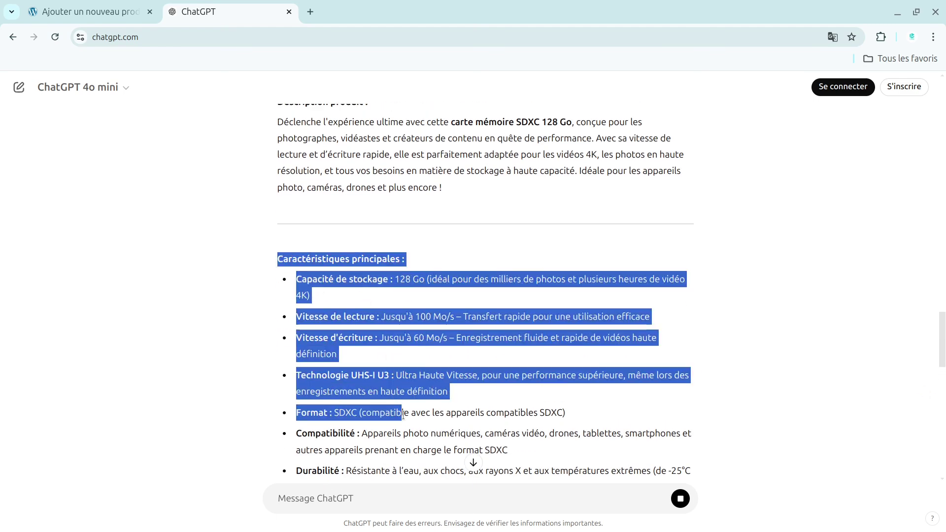
pyautogui.moveTo(297, 278); pyautogui.dragTo(371, 247)
pyautogui.hotkey('ctrl', 'c')
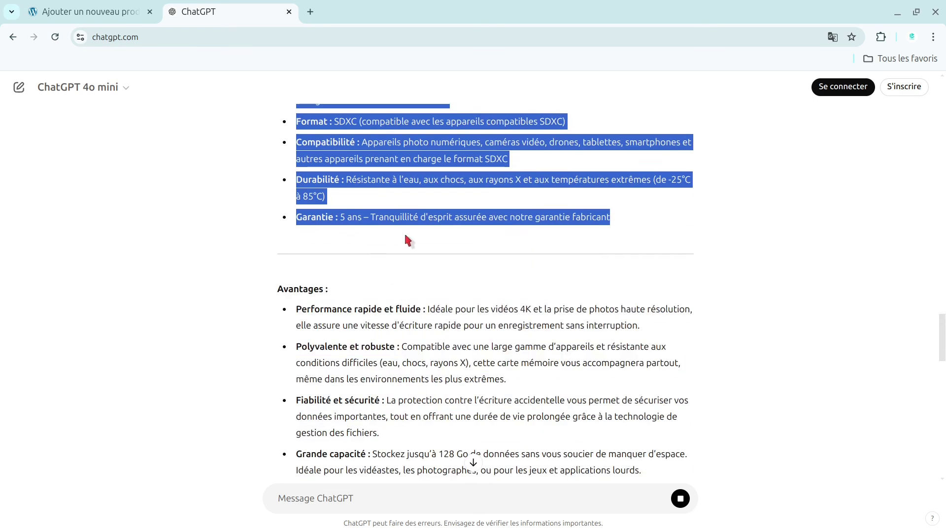
pyautogui.click(89, 11)
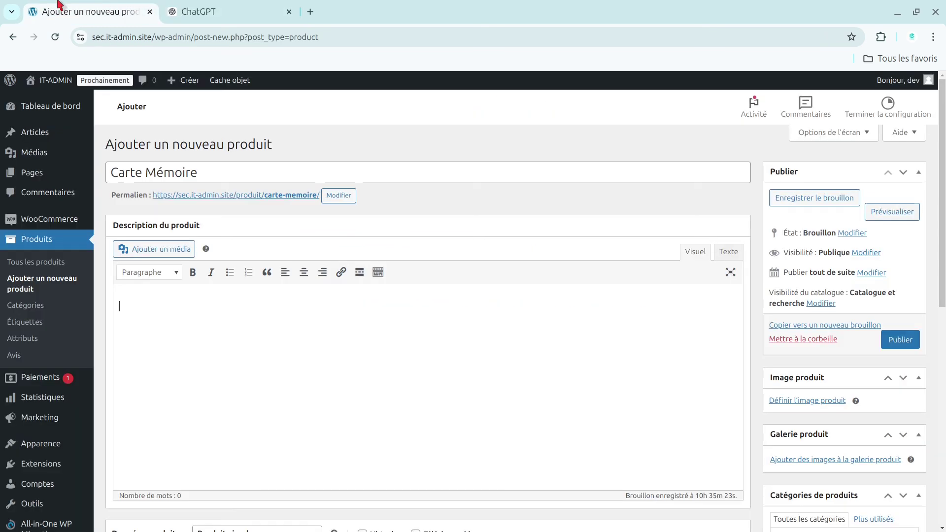
pyautogui.hotkey('ctrl', 'v')
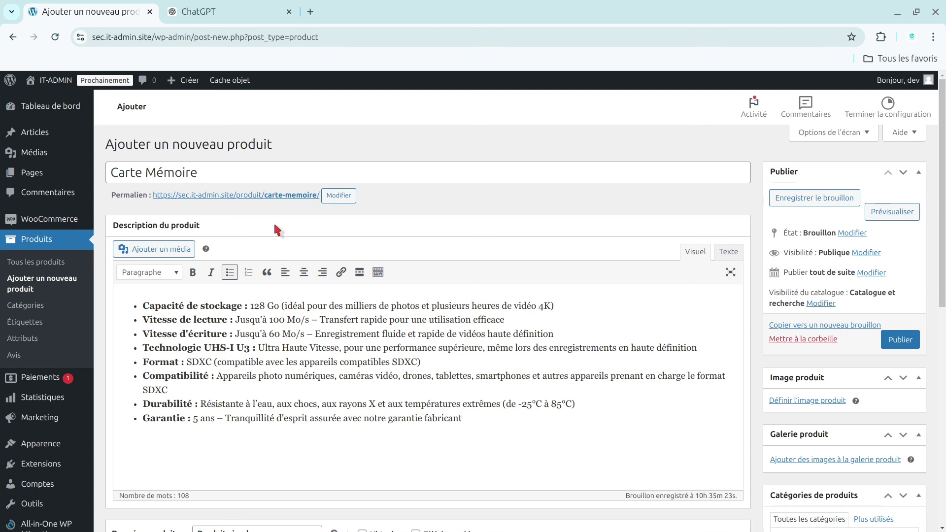
# Step: Copy the Avantages section from ChatGPT and paste it below the characteristics list in the WordPress product description
pyautogui.click(231, 11)
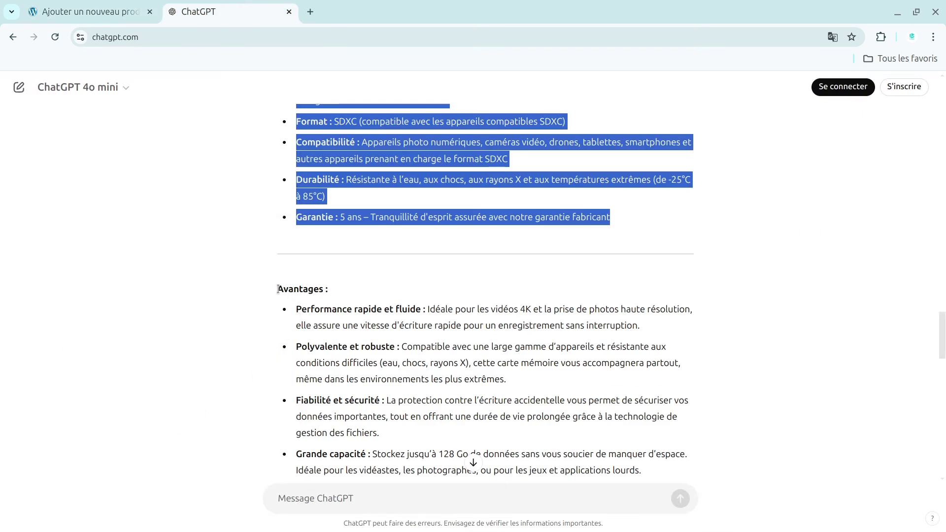
pyautogui.moveTo(278, 290); pyautogui.dragTo(392, 228)
pyautogui.hotkey('ctrl', 'c')
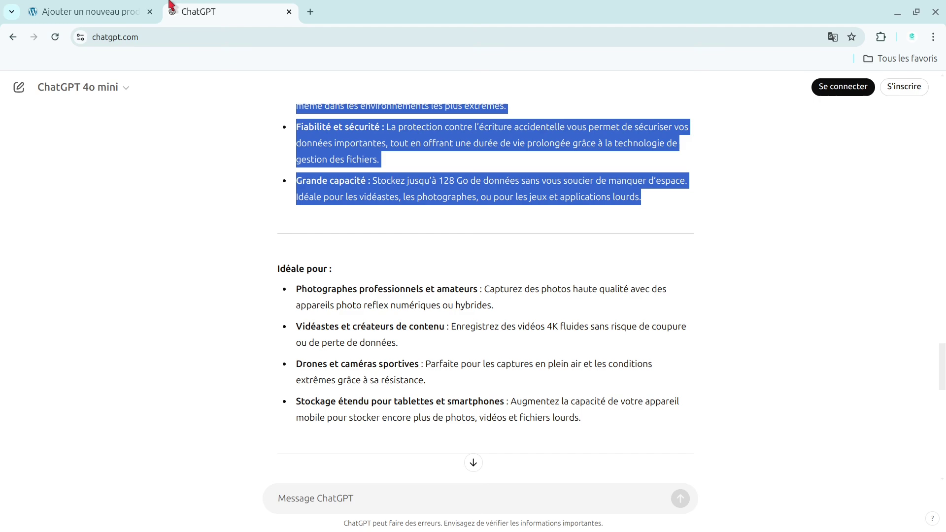
pyautogui.click(91, 11)
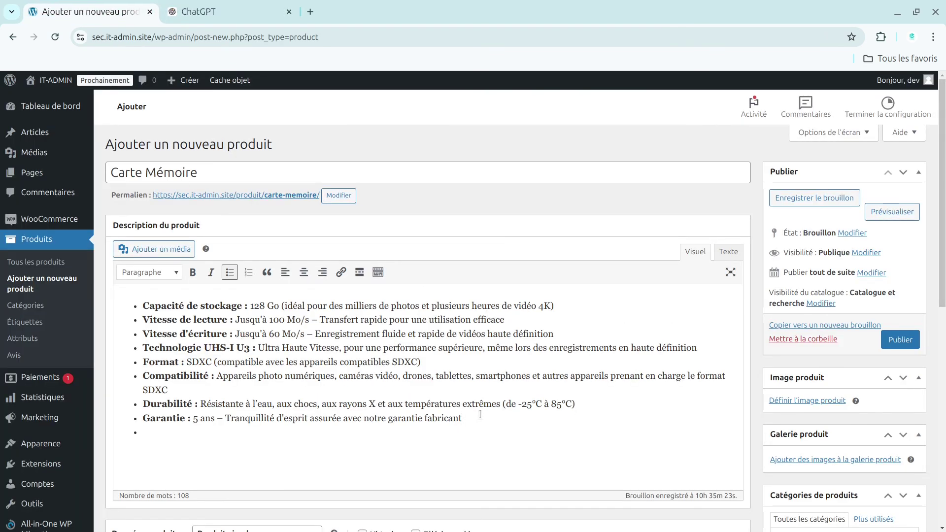
pyautogui.press('BackSpace')
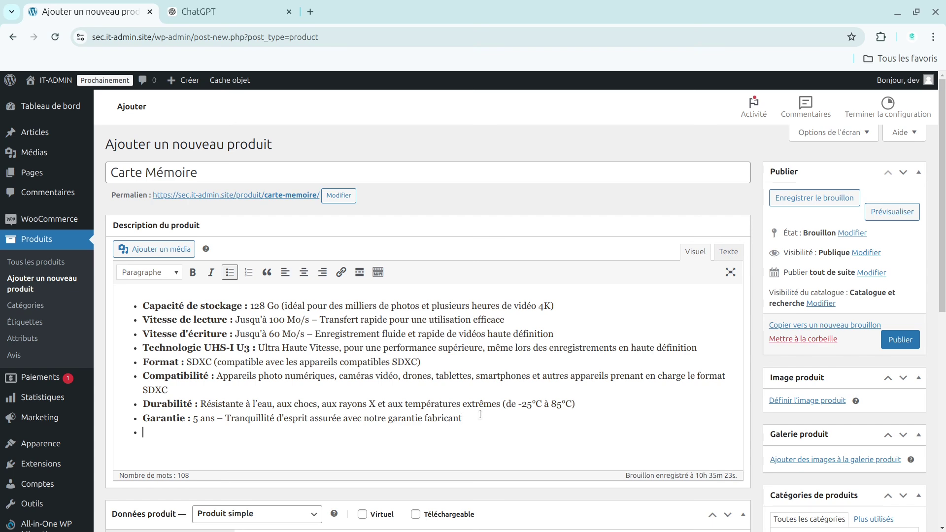
pyautogui.press('Return')
pyautogui.hotkey('ctrl', 'v')
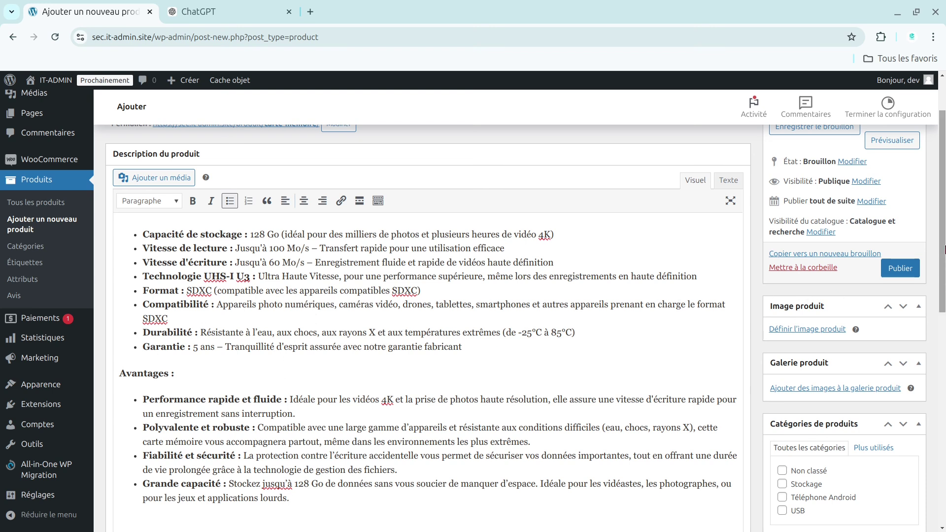
pyautogui.scroll(-3, 944, 250)
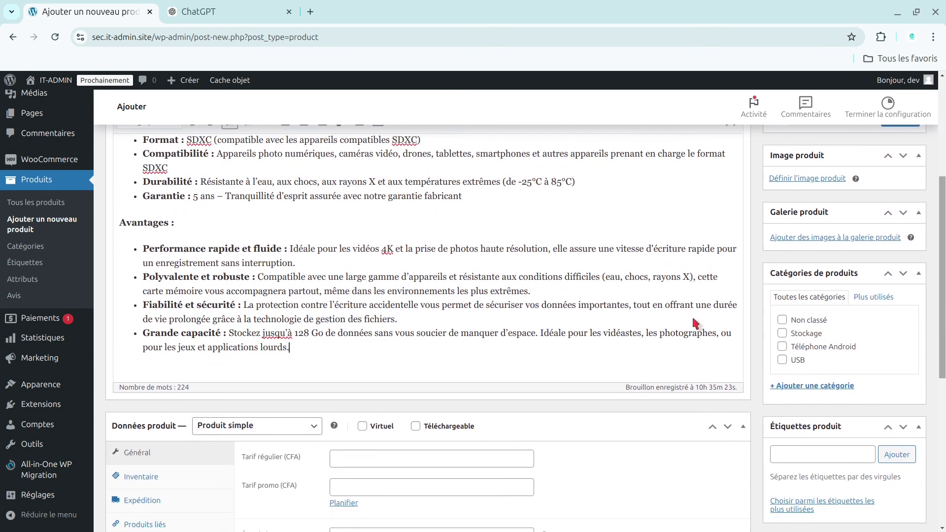
# Step: End the Avantages list with a blank line, then copy ChatGPT's Description produit paragraph into the product's short description in WordPress
pyautogui.press('Return')
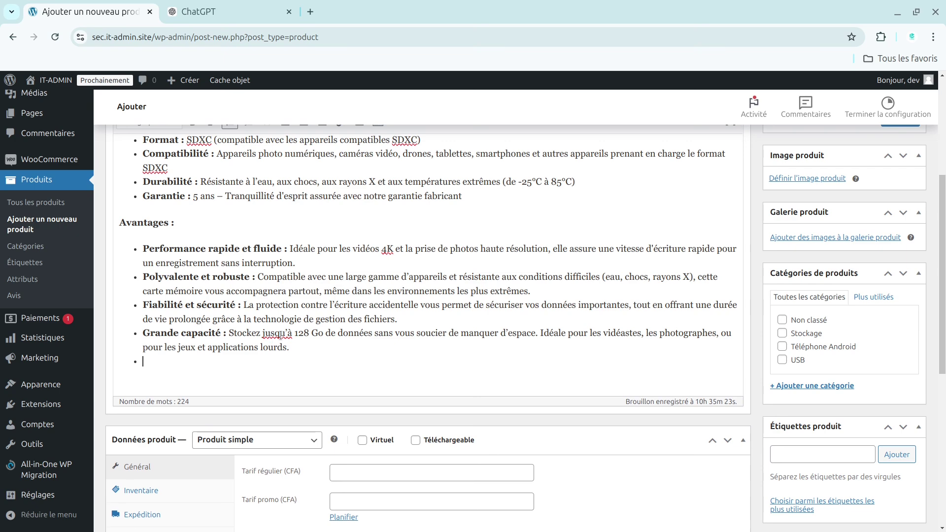
pyautogui.press('Return')
pyautogui.click(197, 11)
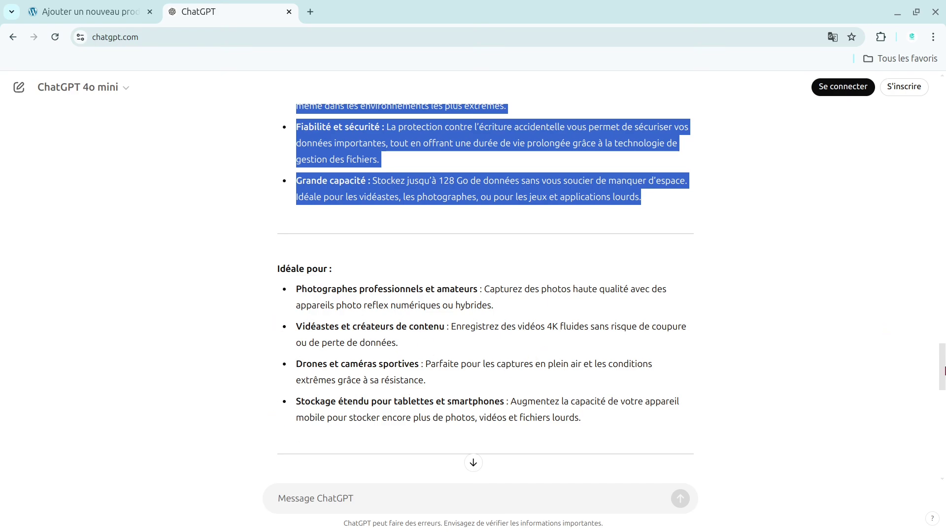
pyautogui.moveTo(944, 383); pyautogui.dragTo(942, 303)
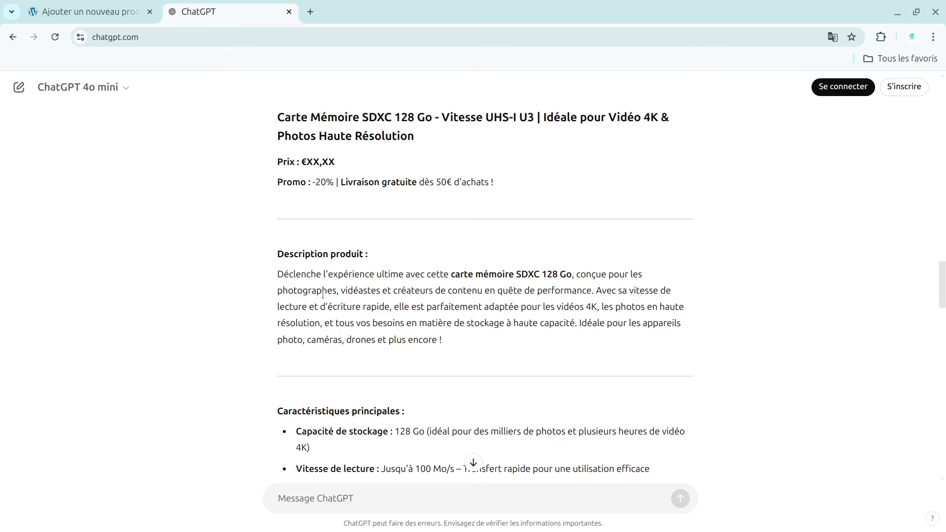
pyautogui.moveTo(277, 276); pyautogui.dragTo(496, 354)
pyautogui.hotkey('ctrl', 'c')
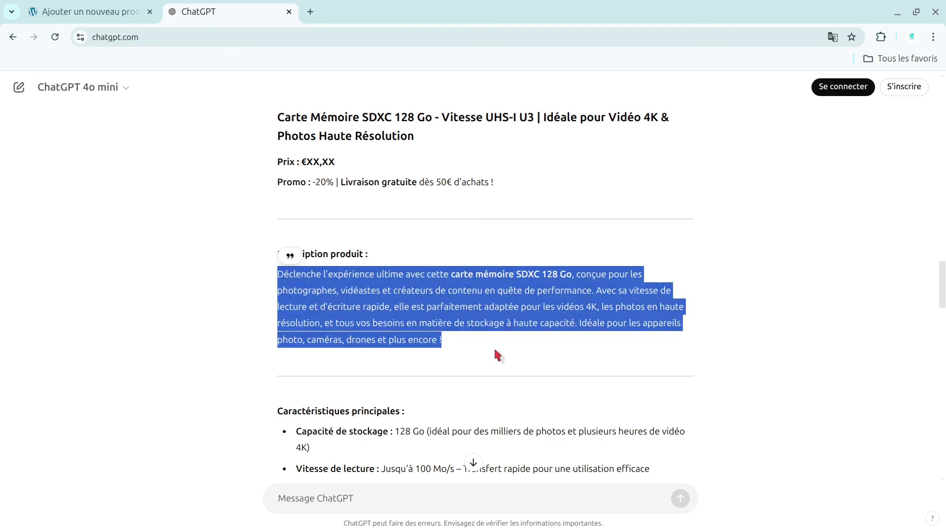
pyautogui.click(99, 10)
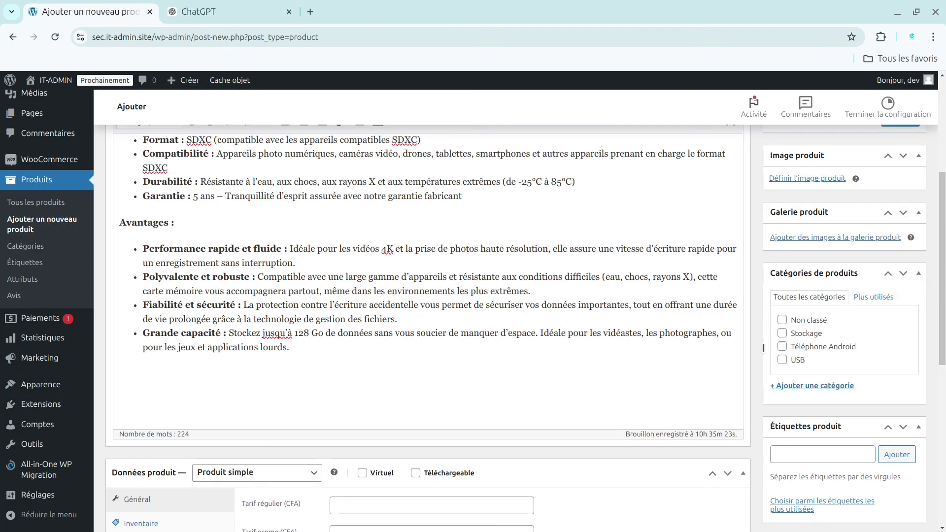
pyautogui.scroll(-8, 264, 406)
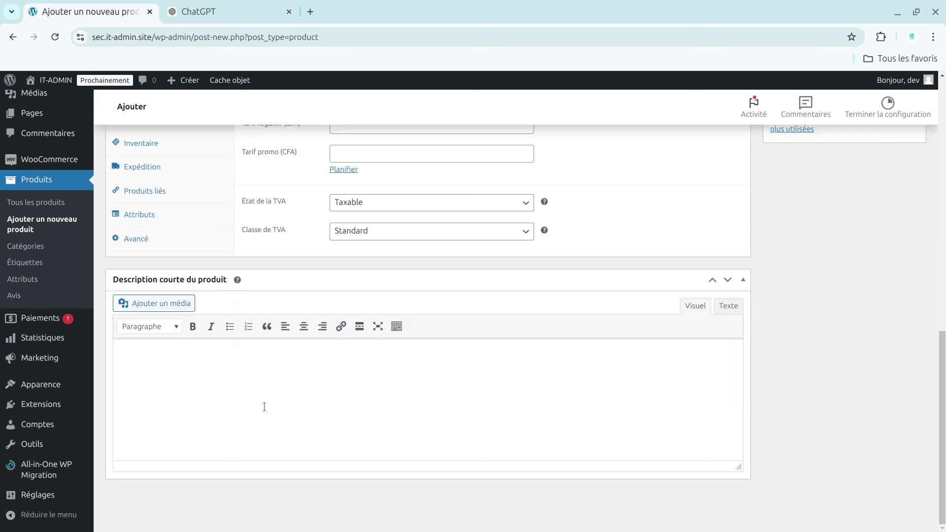
pyautogui.hotkey('ctrl', 'v')
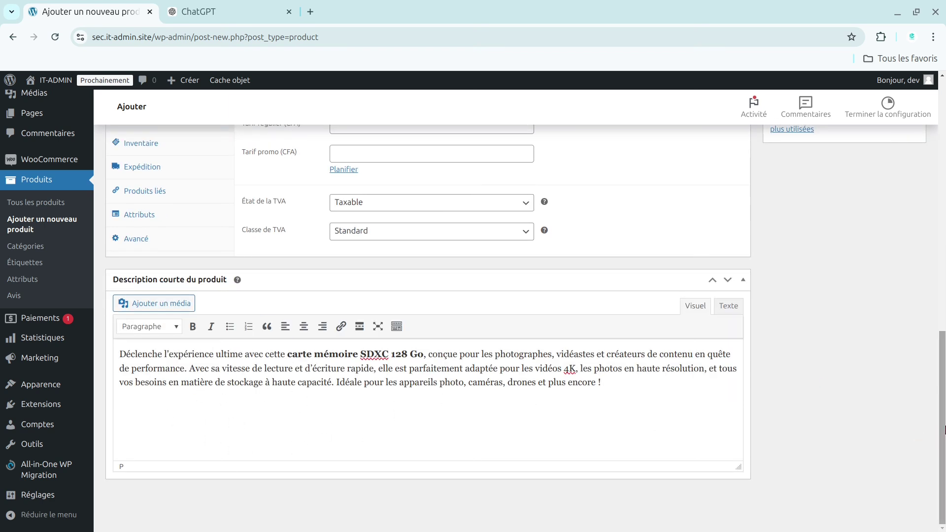
# Step: Set the product's regular price to 5000 CFA and its promotional price to 4500 CFA
pyautogui.moveTo(943, 442); pyautogui.dragTo(944, 205)
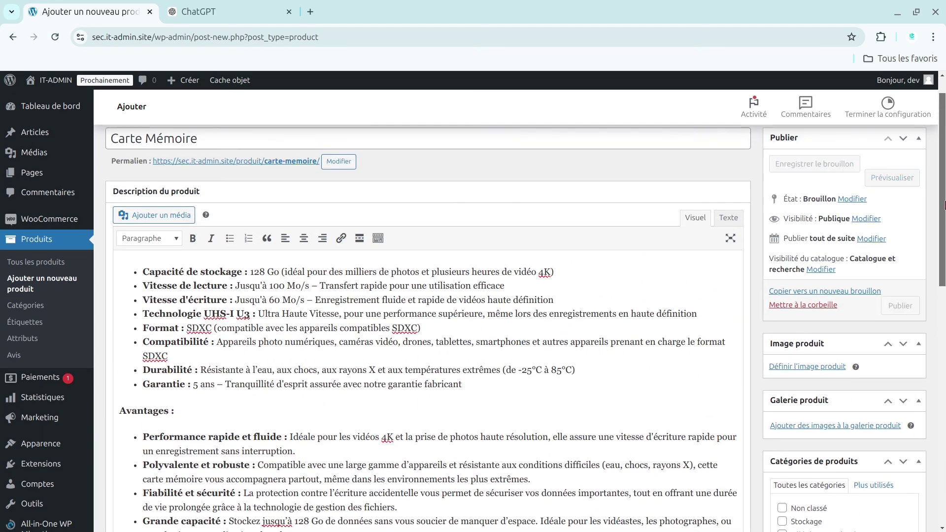
pyautogui.scroll(-7, 330, 408)
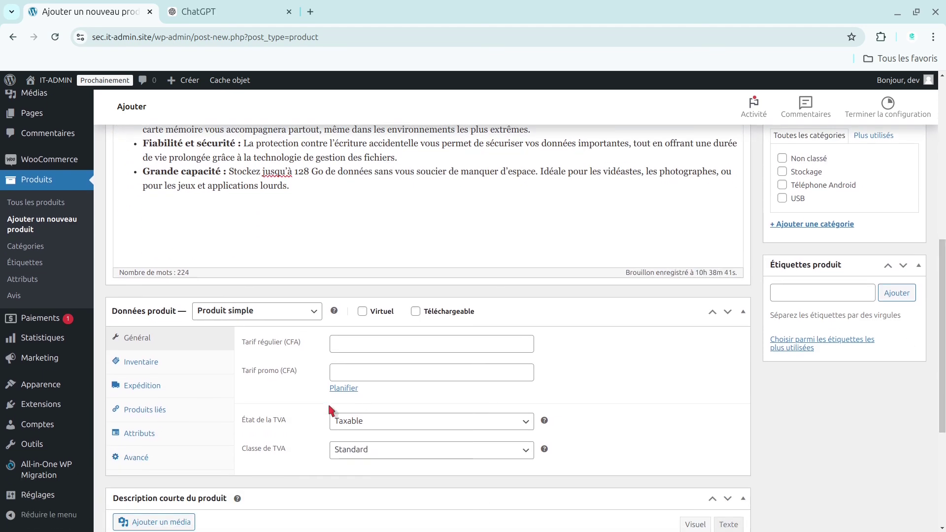
pyautogui.click(367, 348)
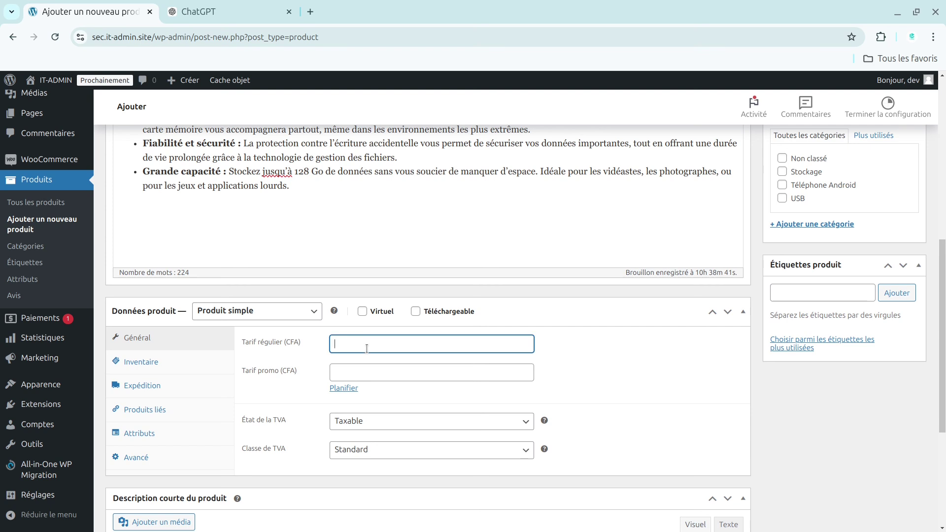
pyautogui.write('5000')
pyautogui.click(355, 370)
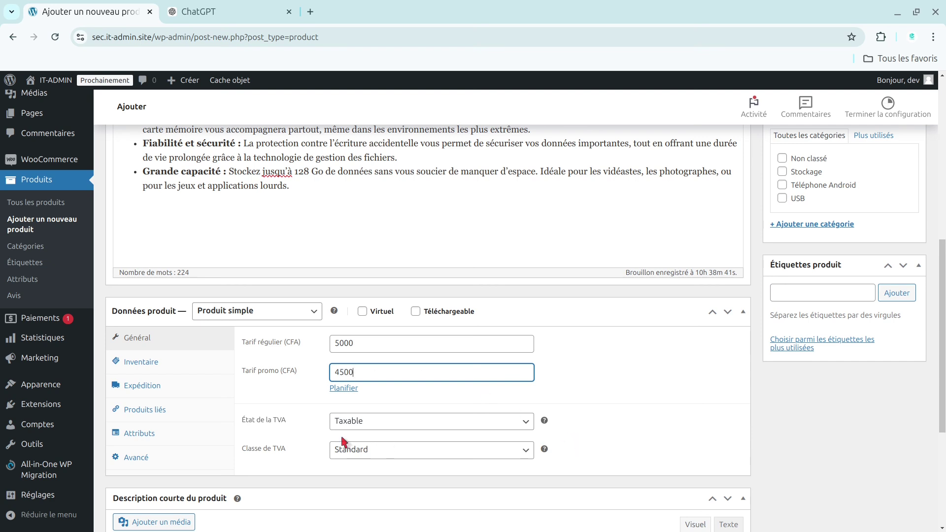
# Step: Set the product's TVA class to Taux zéro and its TVA status to Aucune
pyautogui.click(378, 425)
pyautogui.click(339, 427)
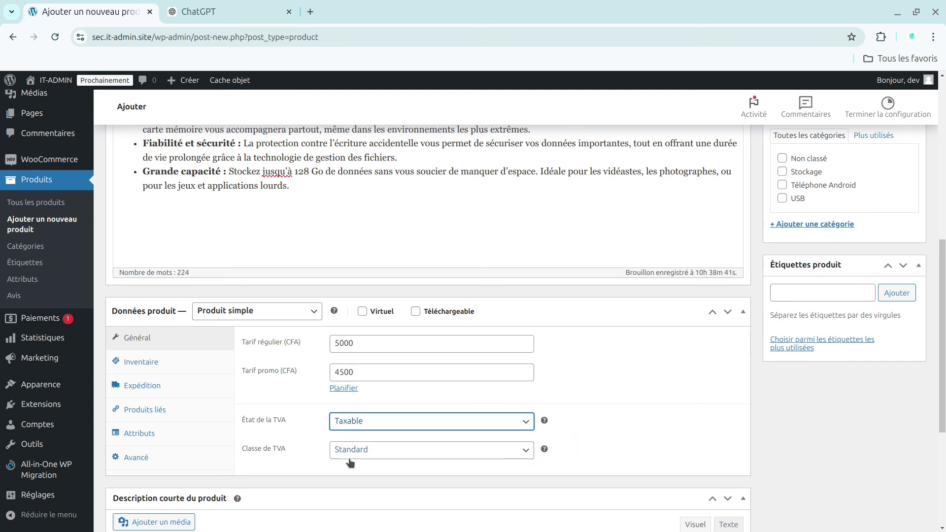
pyautogui.click(367, 456)
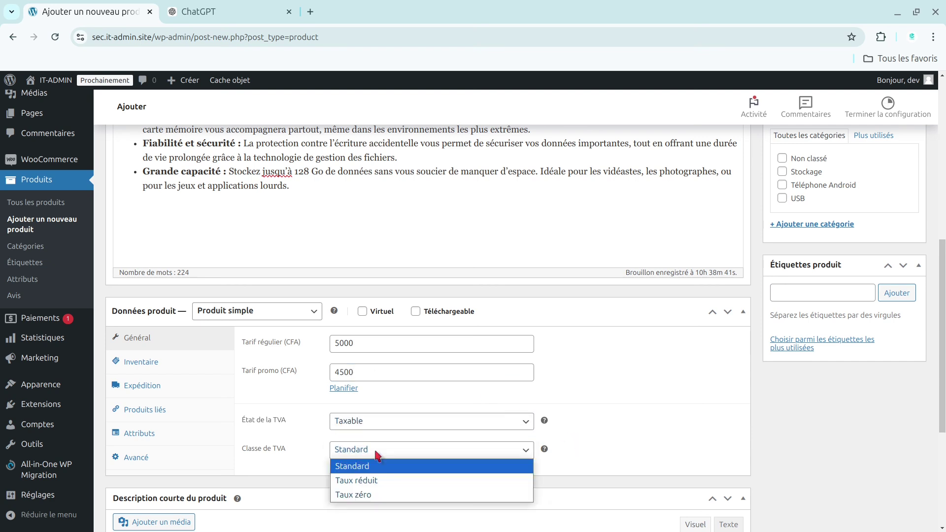
pyautogui.click(355, 495)
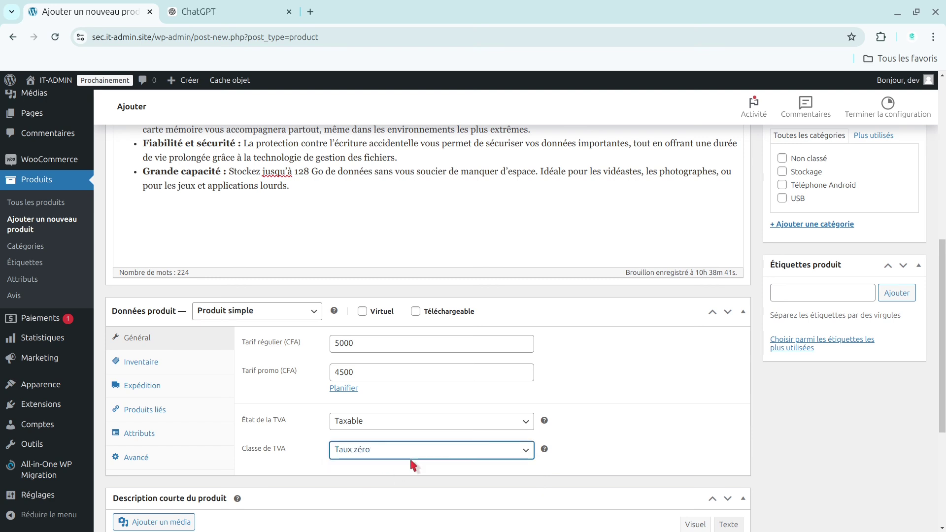
pyautogui.scroll(-2, 394, 384)
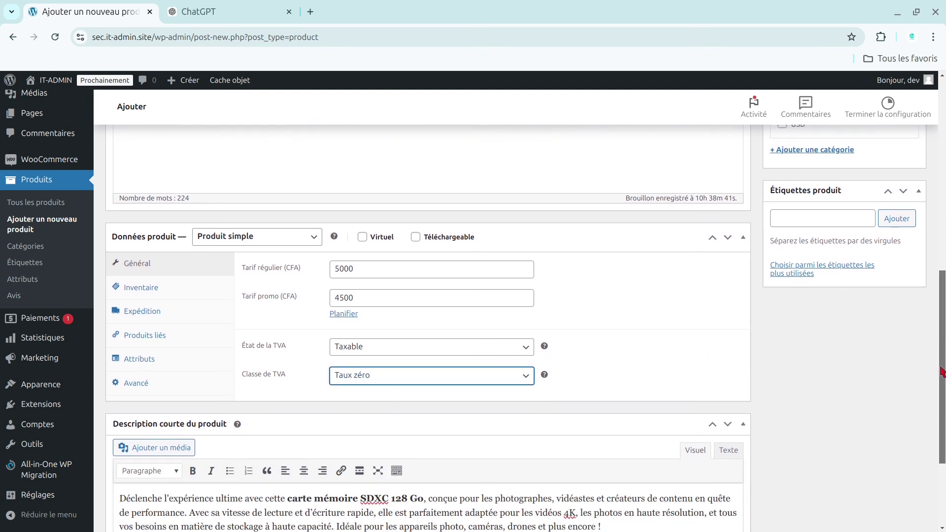
pyautogui.click(393, 351)
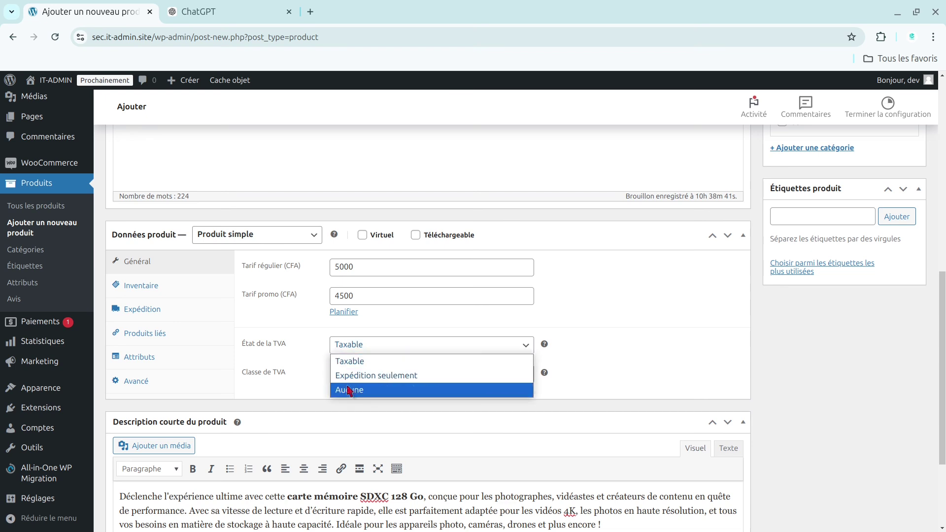
pyautogui.click(348, 390)
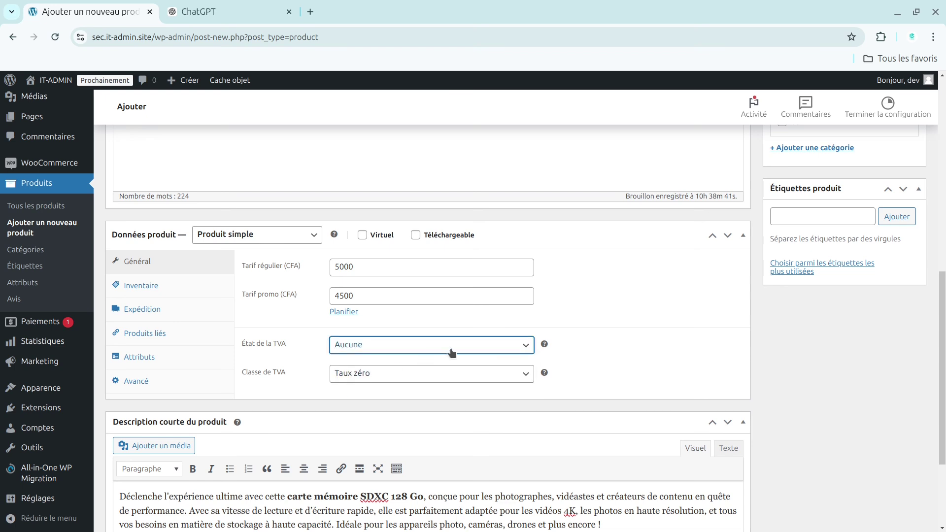
pyautogui.click(416, 353)
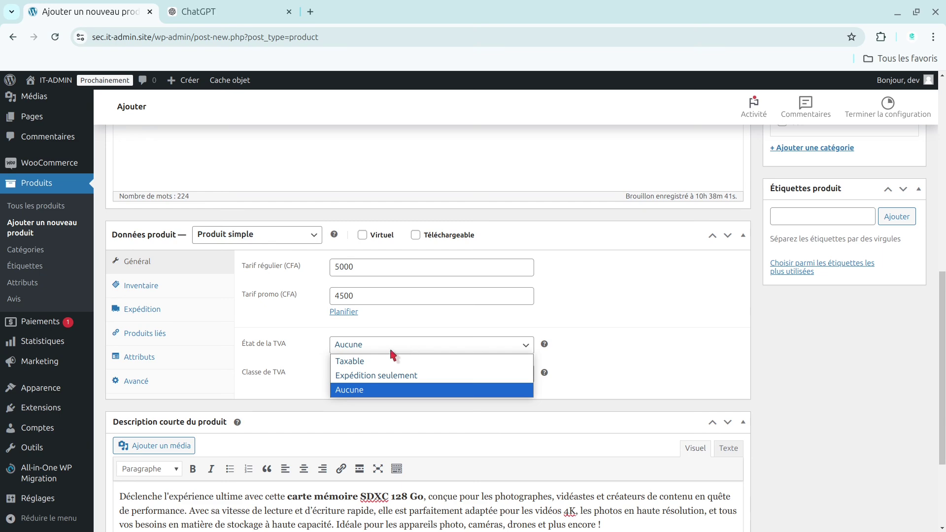
pyautogui.click(428, 340)
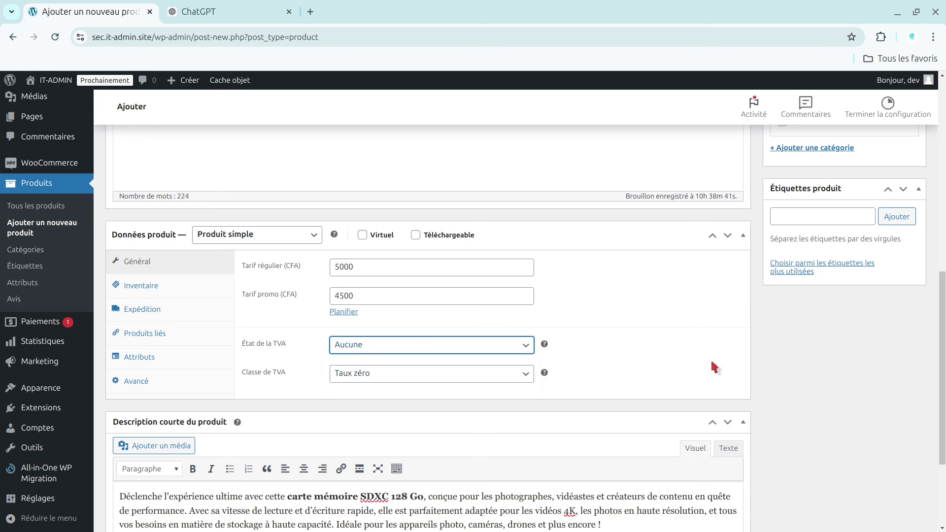
# Step: Start uploading files for the product image and browse to the Download folder on drive F
pyautogui.moveTo(944, 309); pyautogui.dragTo(945, 129)
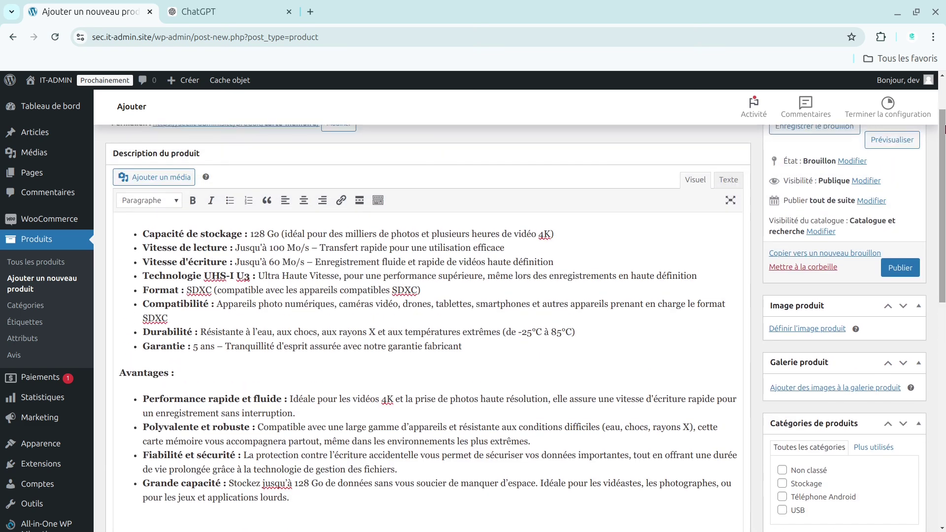
pyautogui.click(807, 329)
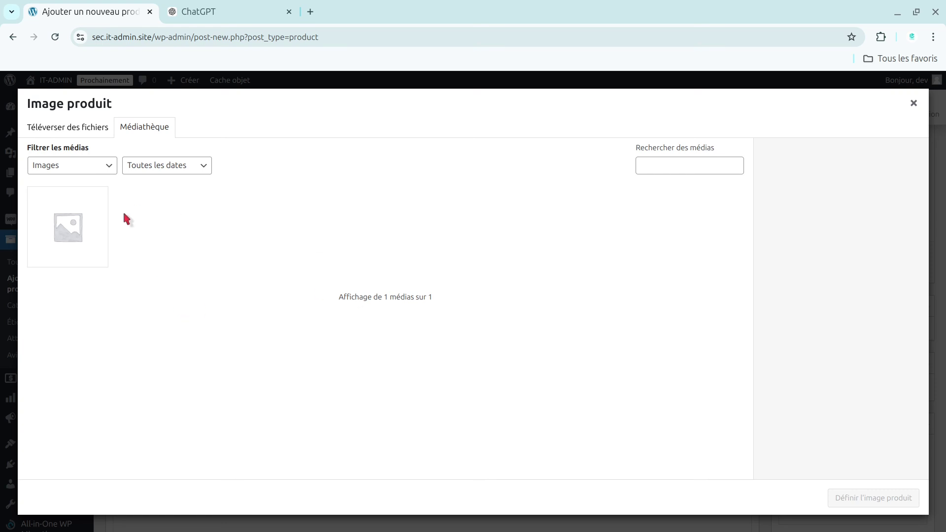
pyautogui.click(87, 133)
pyautogui.click(471, 309)
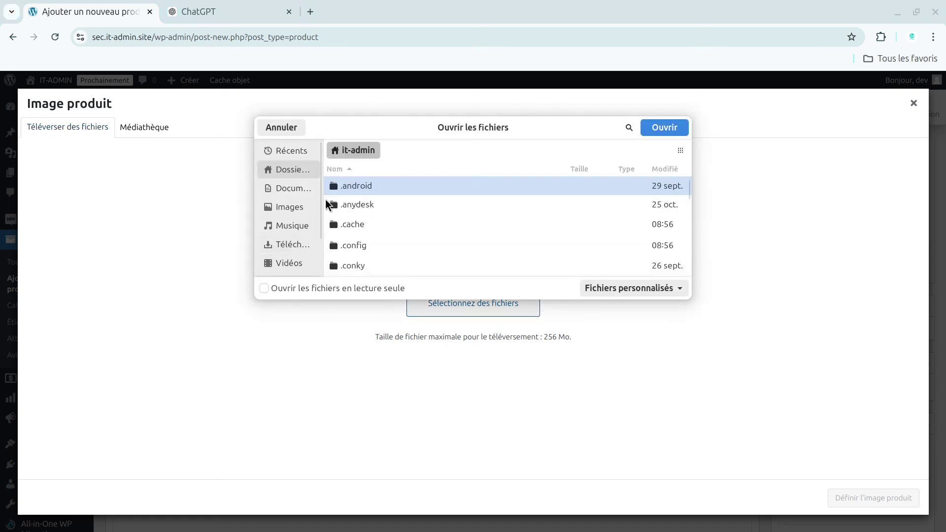
pyautogui.moveTo(325, 221); pyautogui.dragTo(326, 276)
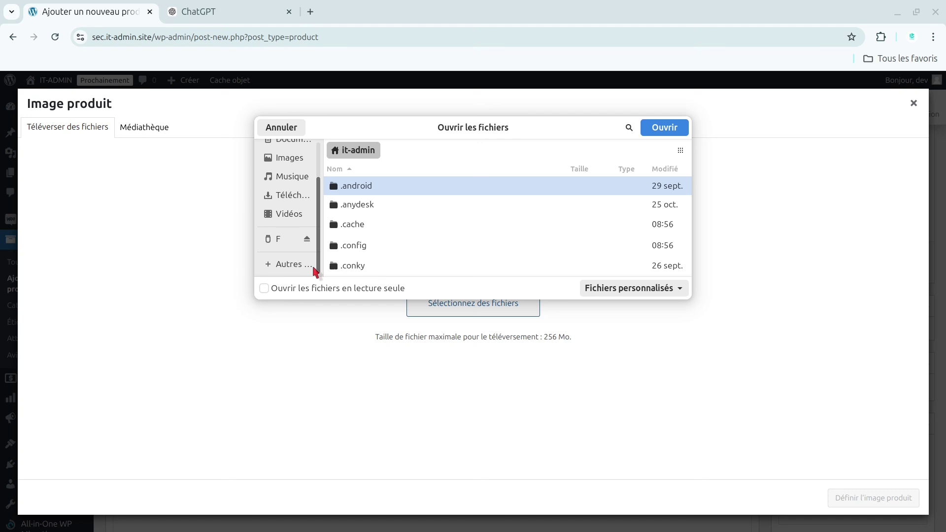
pyautogui.click(275, 242)
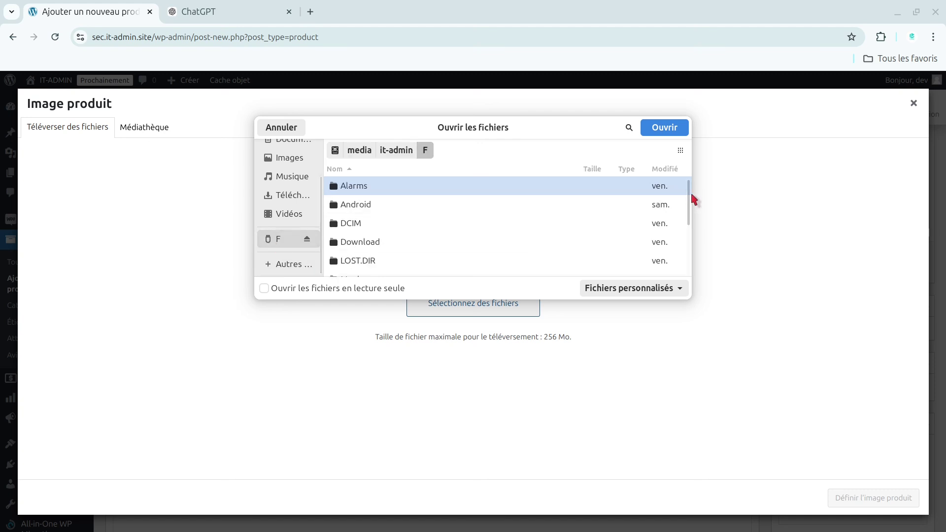
pyautogui.moveTo(690, 200); pyautogui.dragTo(687, 217)
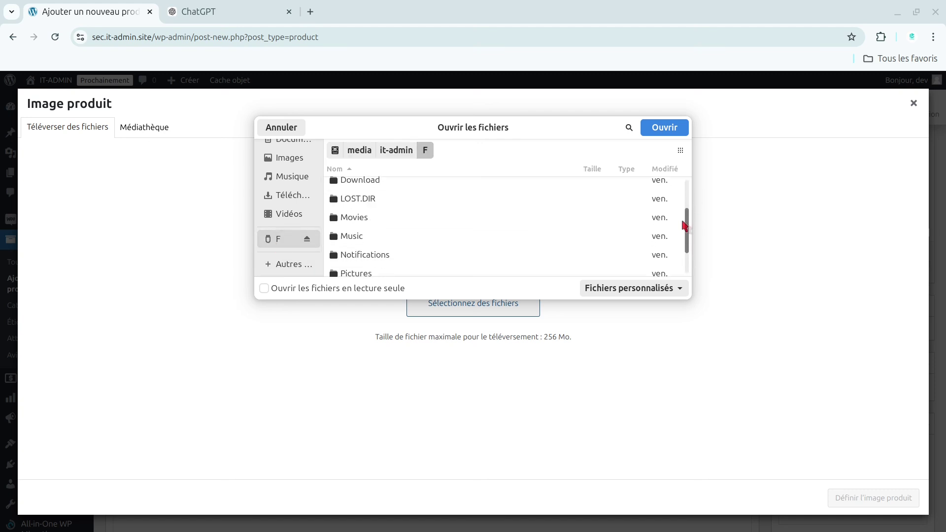
pyautogui.click(388, 186)
pyautogui.doubleClick(387, 187)
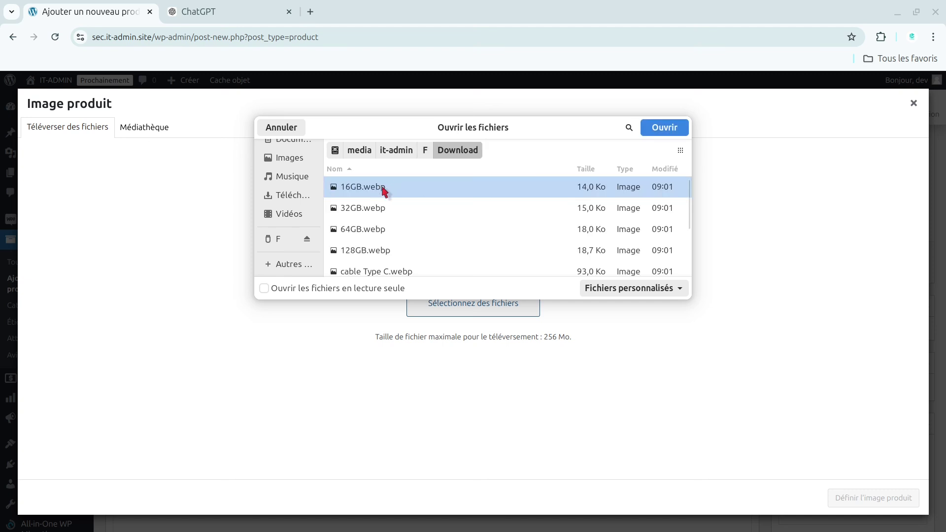
pyautogui.press('Tab')
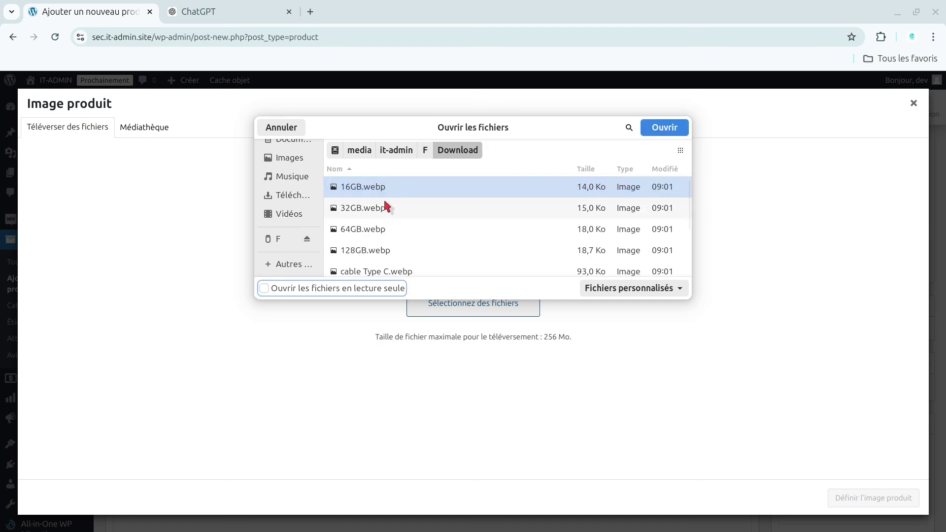
pyautogui.click(387, 206)
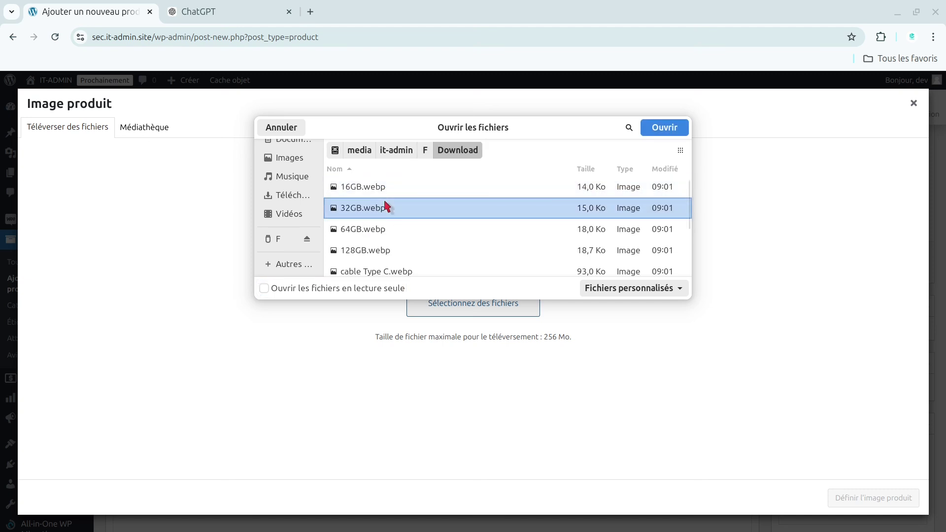
pyautogui.hotkey('ctrl', 'a')
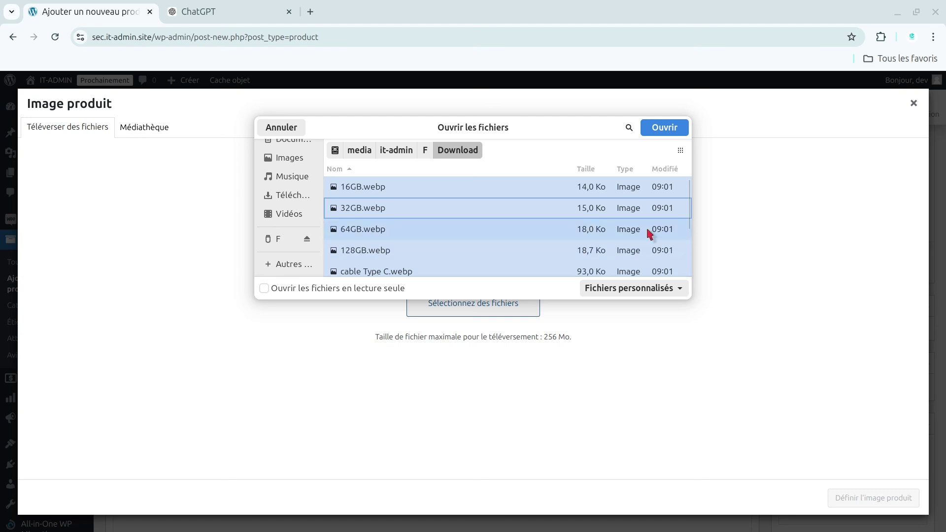
pyautogui.moveTo(574, 237); pyautogui.dragTo(316, 368)
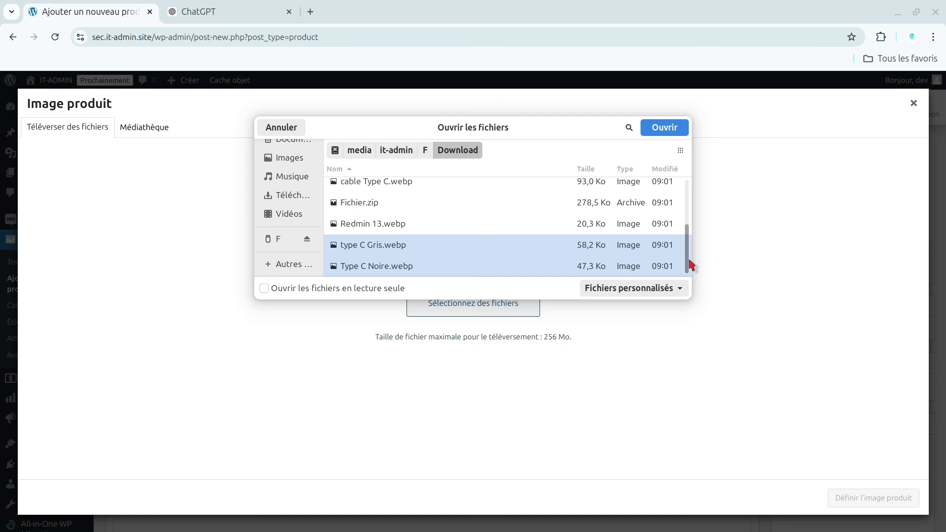
pyautogui.moveTo(688, 265); pyautogui.dragTo(689, 201)
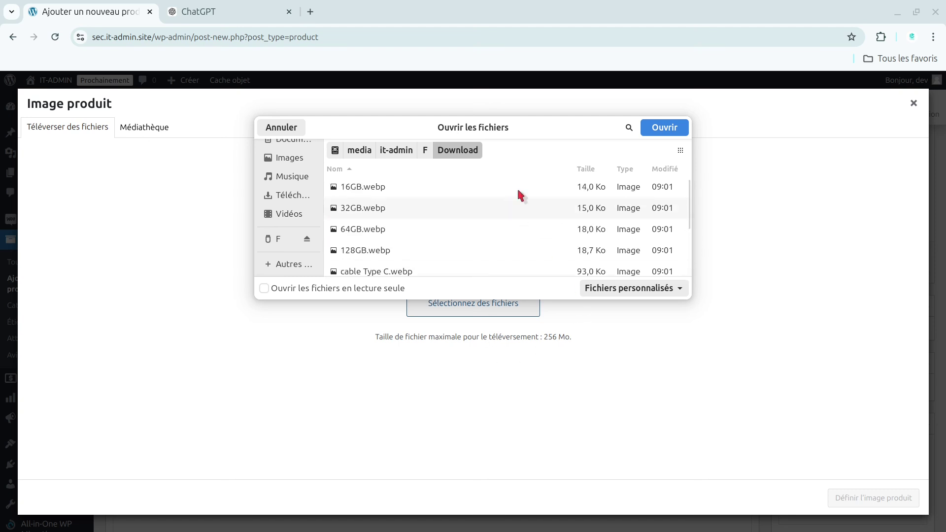
# Step: Switch to the Fichiers file manager and open the Download folder on drive F
pyautogui.moveTo(352, 525)
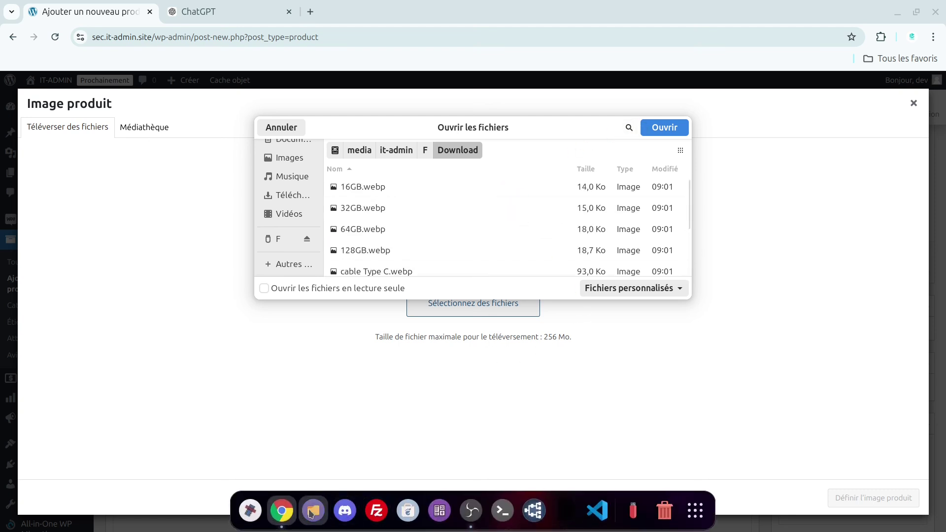
pyautogui.click(314, 511)
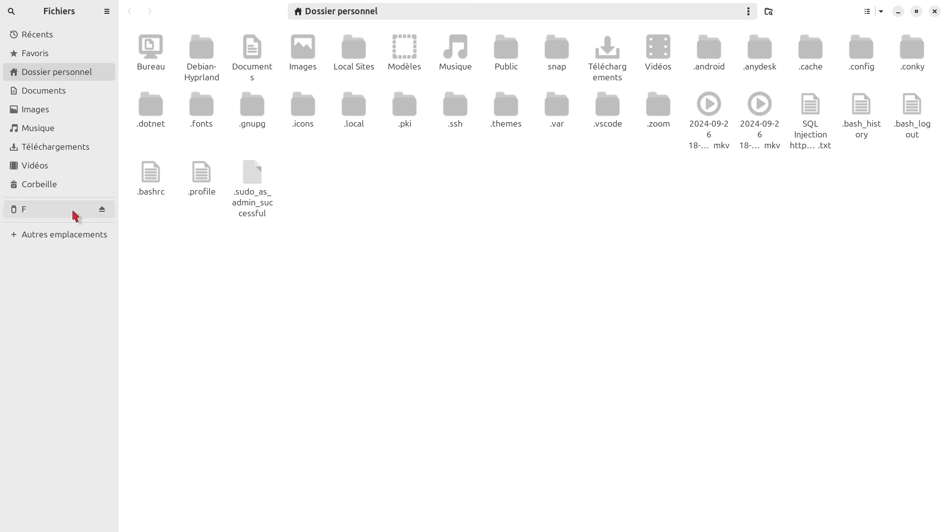
pyautogui.click(66, 209)
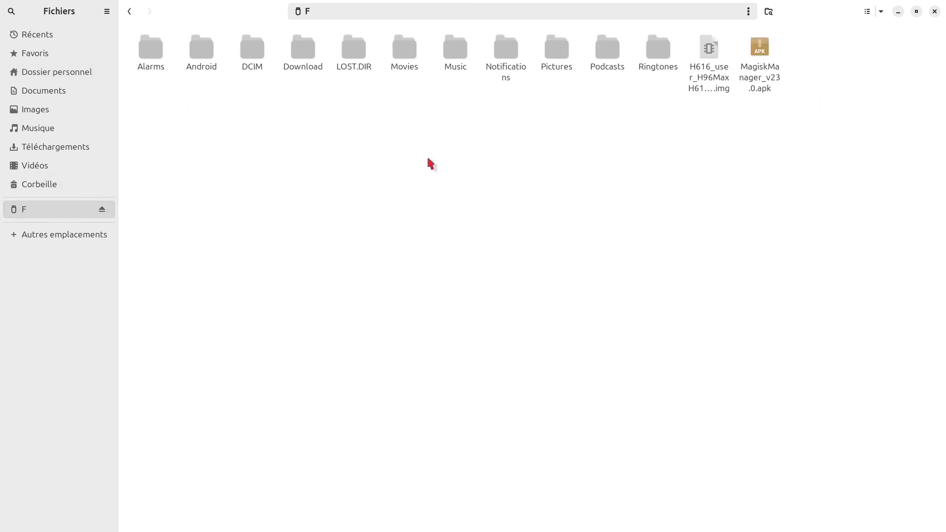
pyautogui.doubleClick(315, 64)
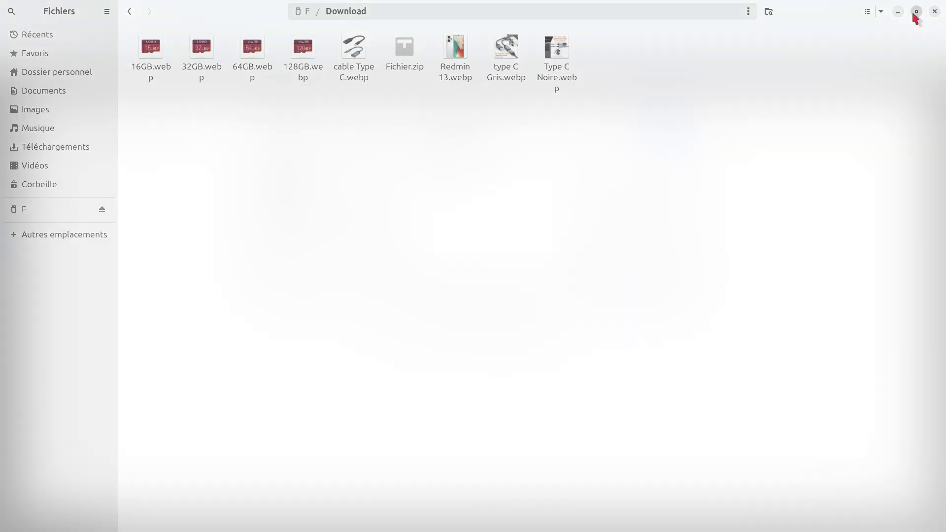
# Step: Restore the Fichiers window to its smaller size and dismiss the browser's file selection dialog
pyautogui.click(916, 11)
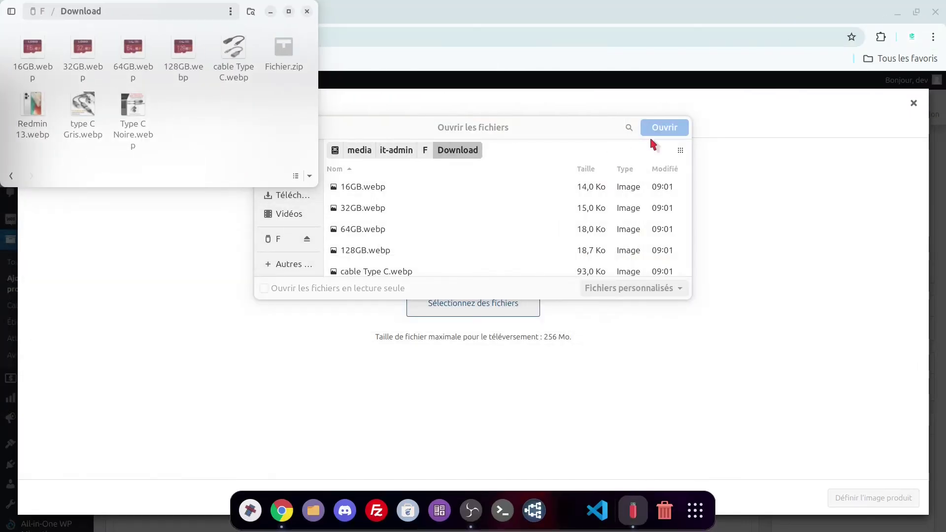
pyautogui.click(536, 117)
pyautogui.click(394, 146)
pyautogui.moveTo(323, 521)
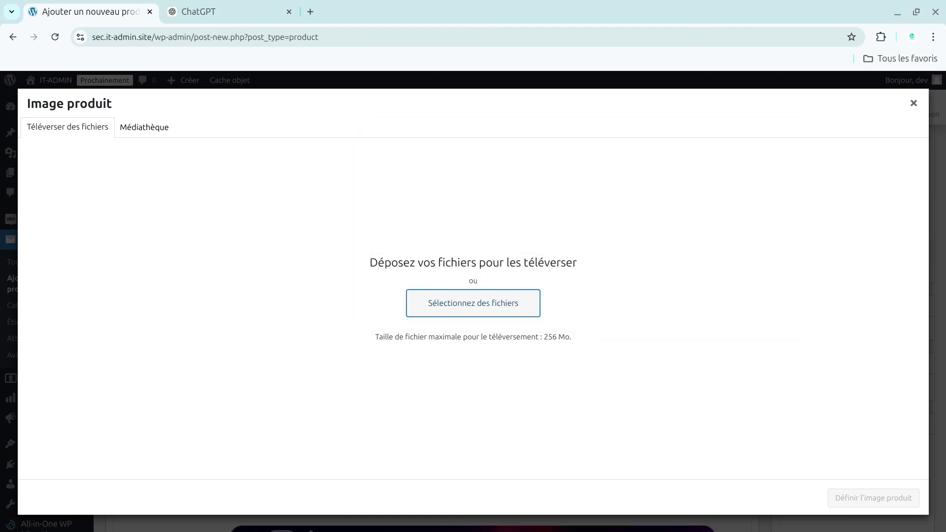
# Step: Open a new Fichiers window over the browser and display the Download folder of drive F in it
pyautogui.click(322, 521)
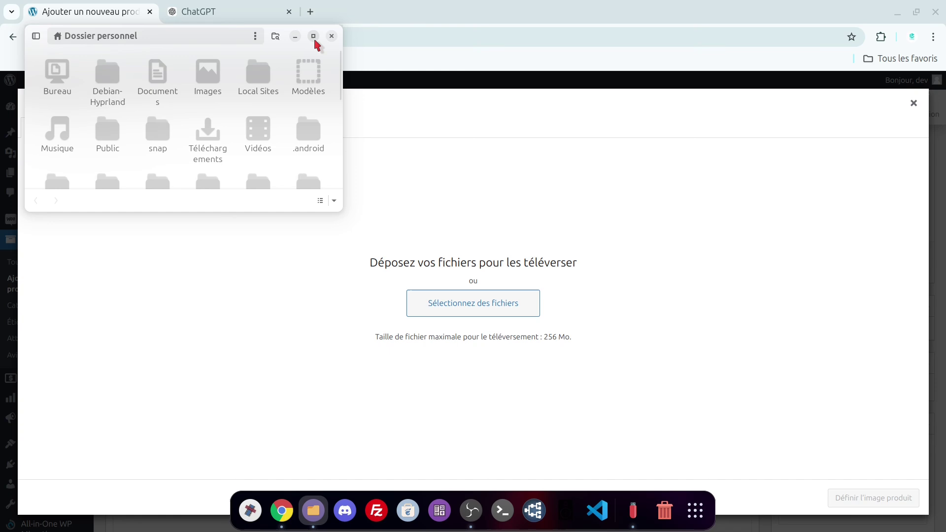
pyautogui.click(313, 36)
pyautogui.click(54, 212)
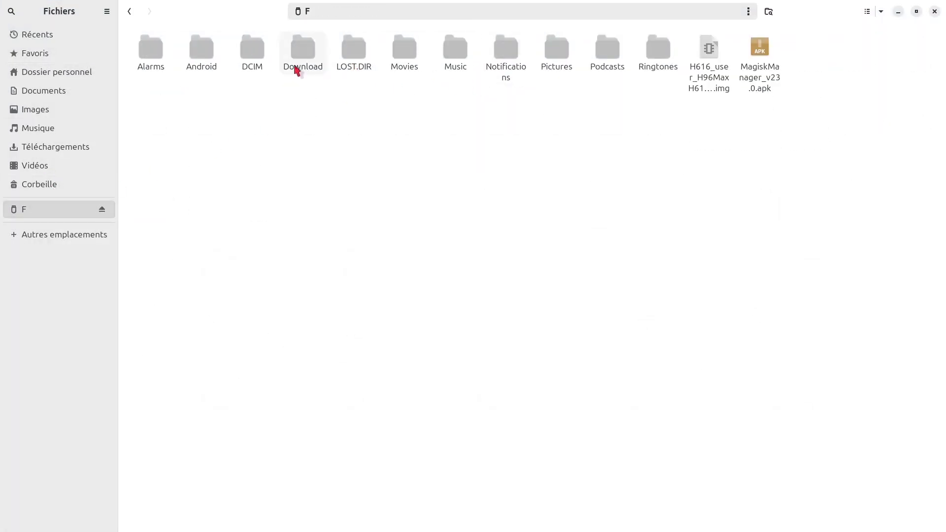
pyautogui.doubleClick(296, 68)
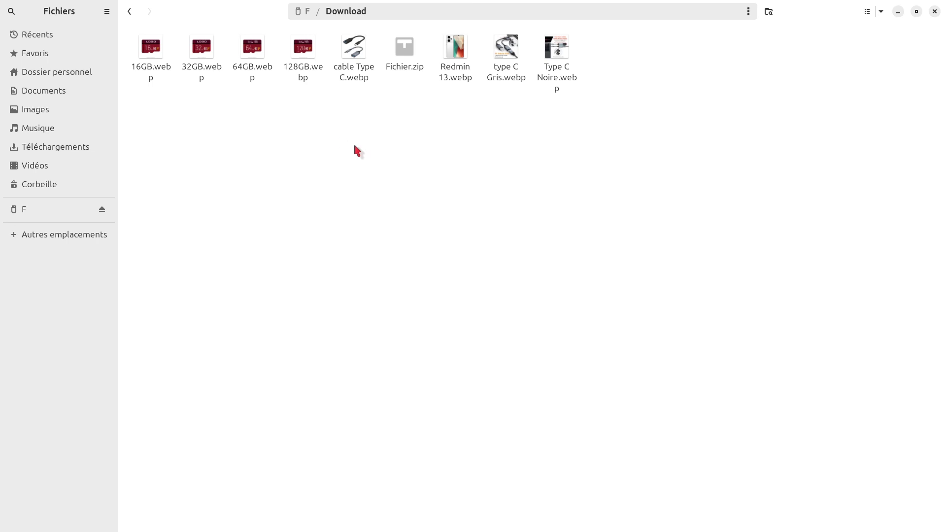
pyautogui.click(917, 11)
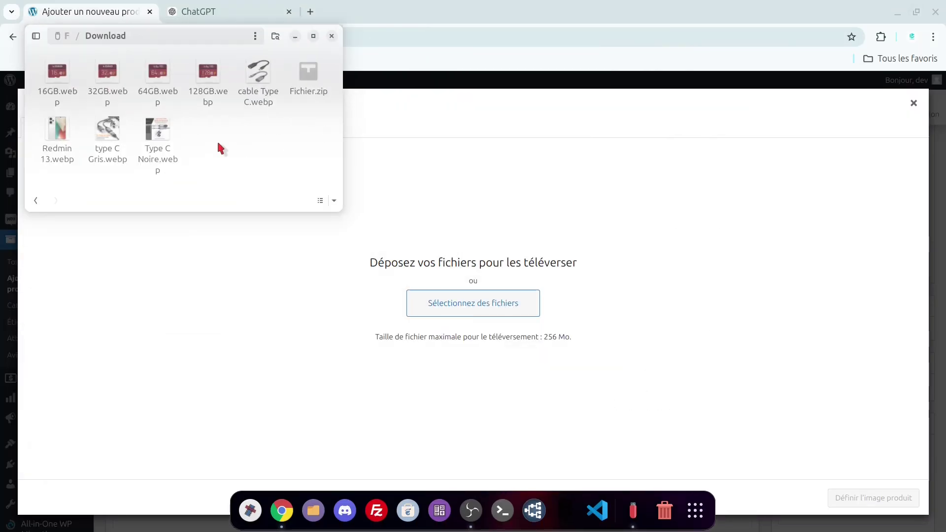
# Step: Upload all files from the Download folder to the media library and set 16GB.webp as the product image
pyautogui.click(129, 145)
pyautogui.hotkey('ctrl', 'a')
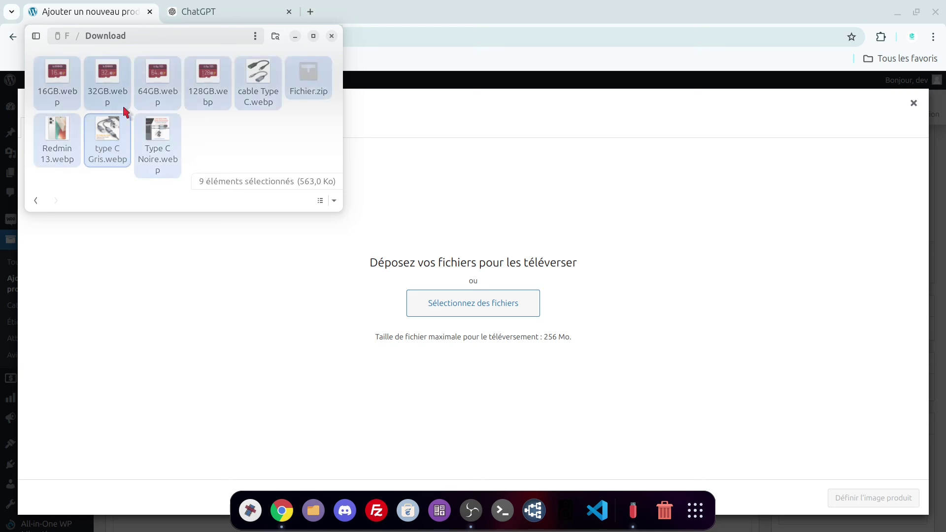
pyautogui.moveTo(107, 96); pyautogui.dragTo(471, 324)
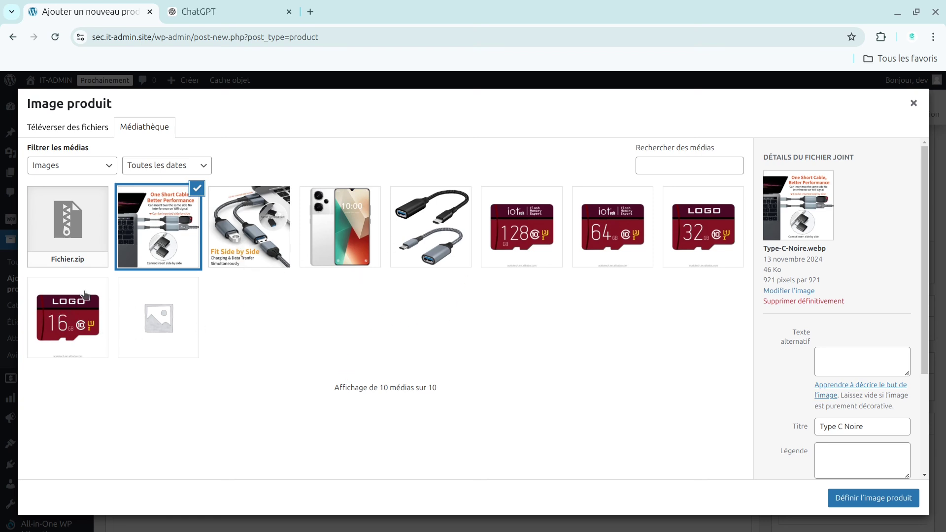
pyautogui.click(83, 318)
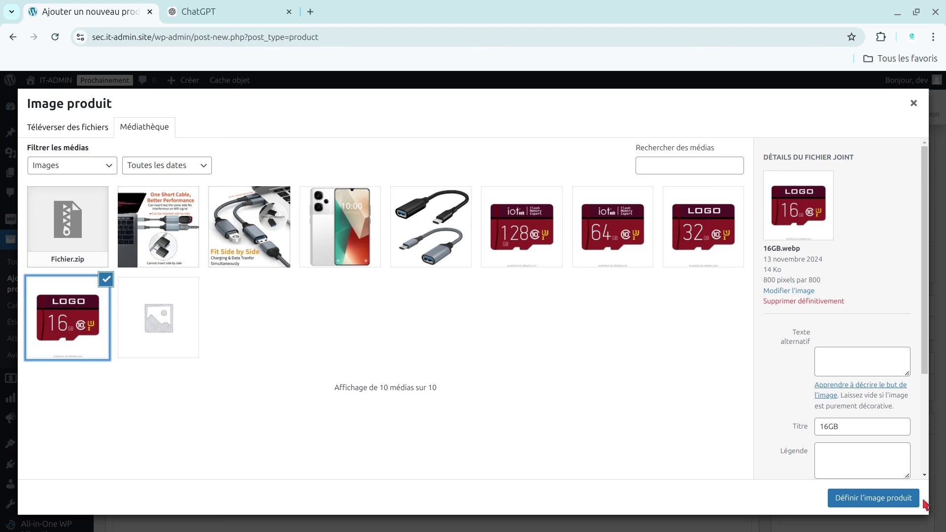
pyautogui.click(876, 500)
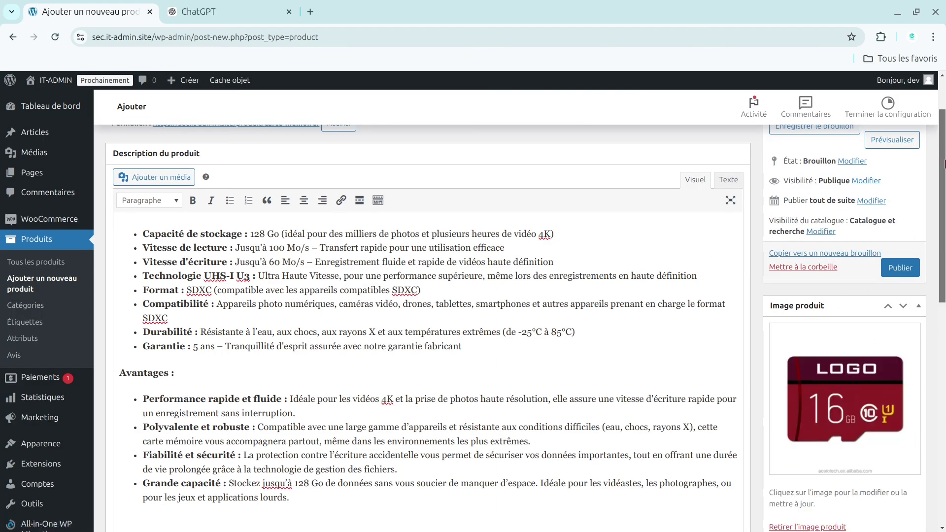
# Step: Add the images type-C-Gris.webp and Type-C-Noire.webp to the product gallery
pyautogui.moveTo(943, 166); pyautogui.dragTo(945, 252)
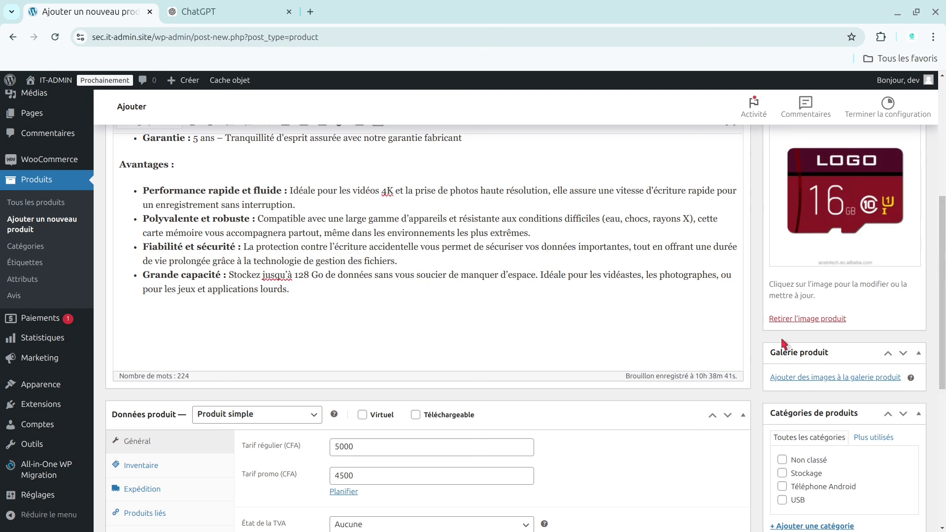
pyautogui.click(806, 378)
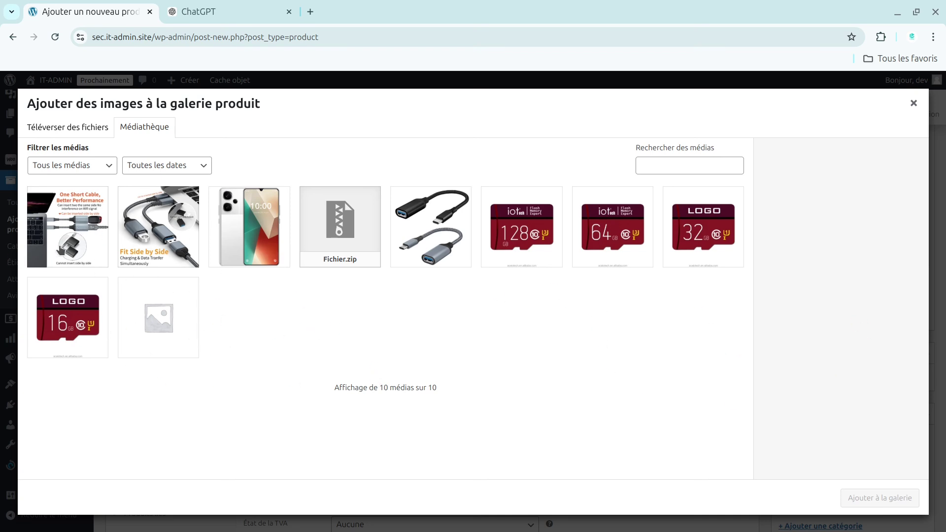
pyautogui.click(61, 250)
pyautogui.click(139, 248)
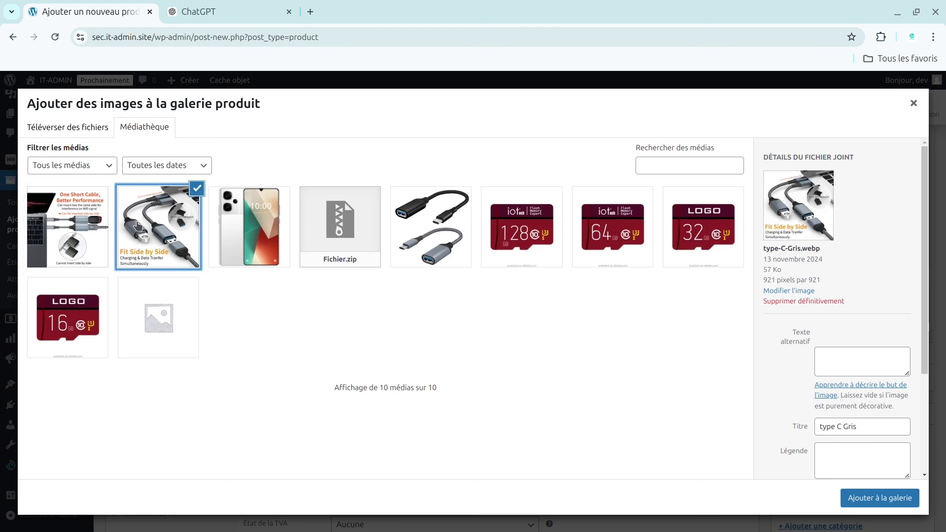
pyautogui.click(76, 227)
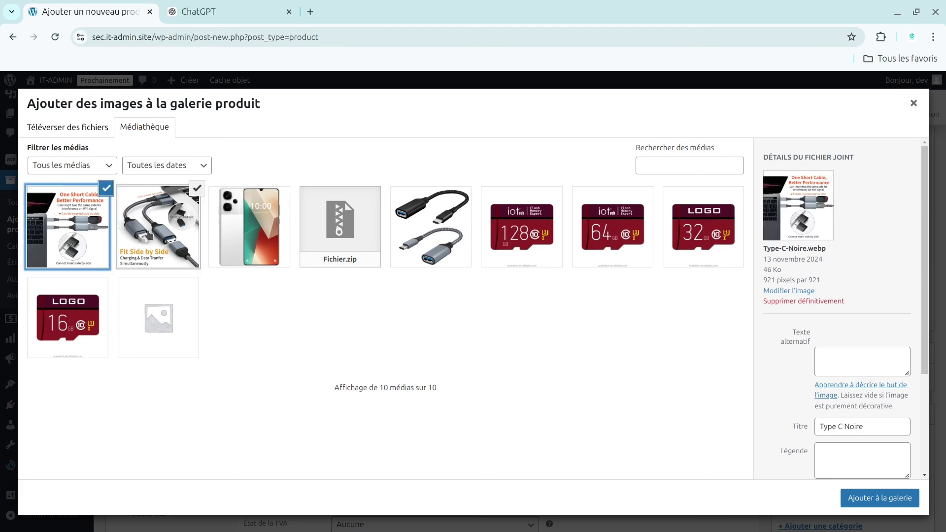
pyautogui.click(880, 498)
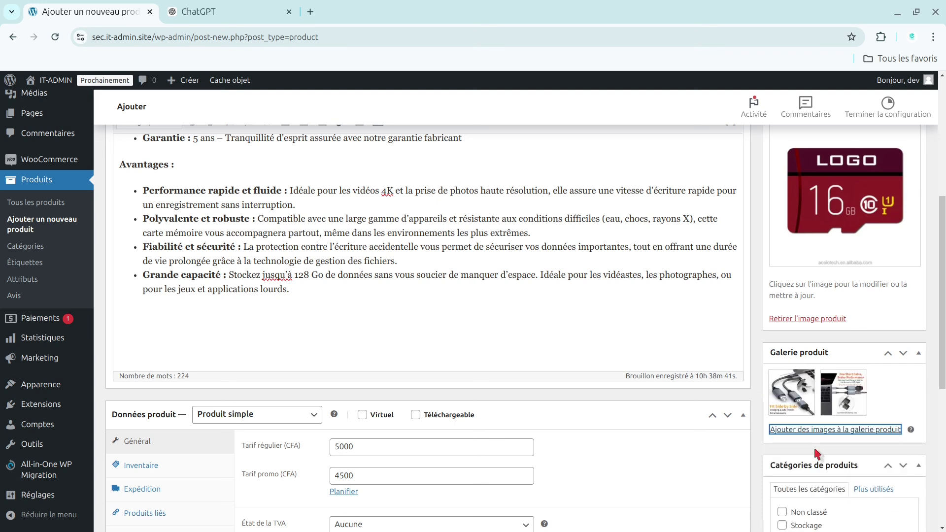
# Step: Assign the product to the Stockage category
pyautogui.moveTo(817, 393)
pyautogui.scroll(-3, 945, 298)
pyautogui.scroll(-1, 944, 297)
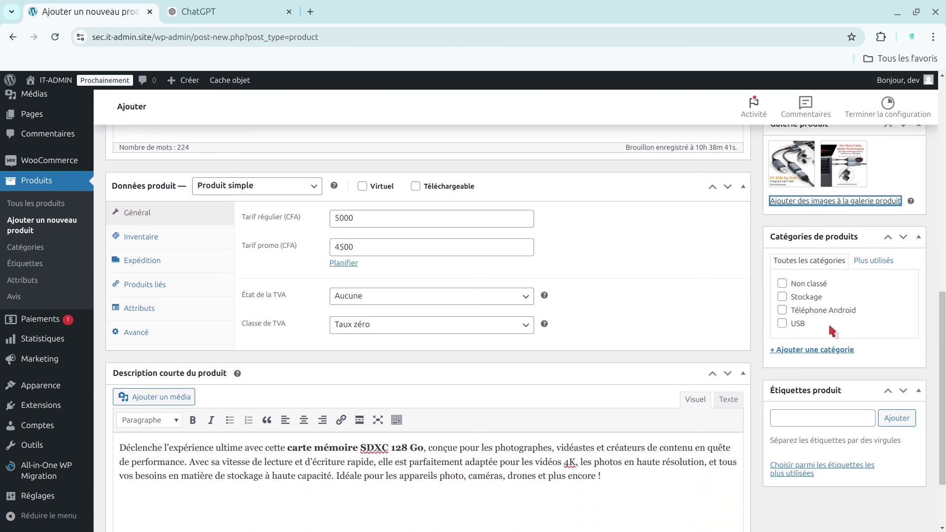
pyautogui.scroll(2, 942, 312)
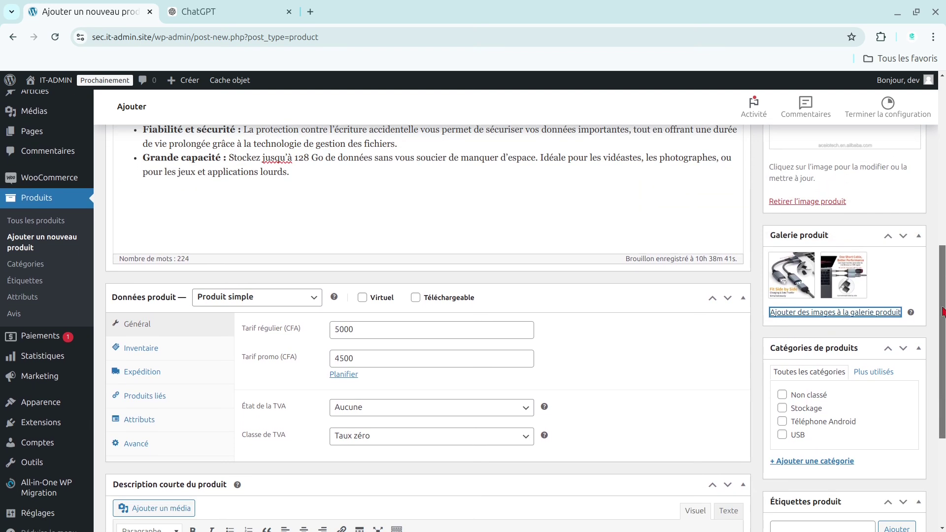
pyautogui.scroll(-1, 942, 312)
pyautogui.click(781, 355)
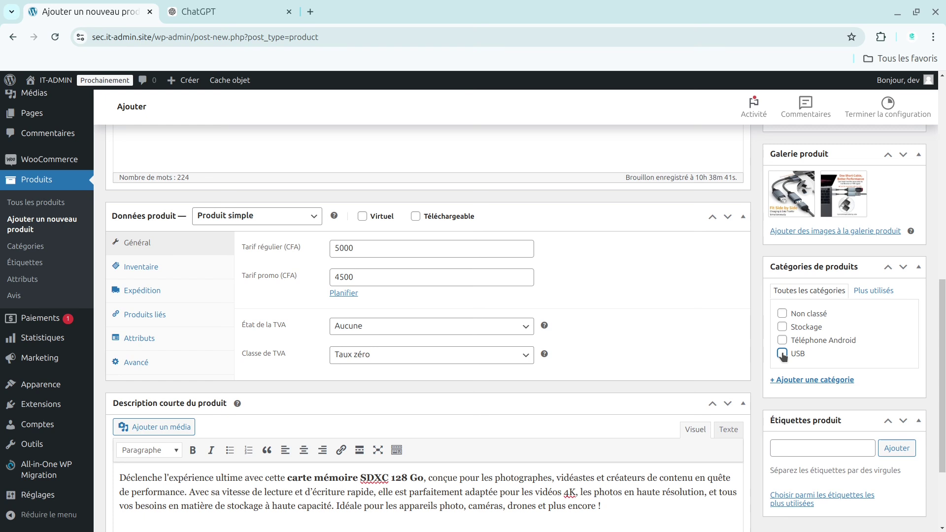
pyautogui.click(782, 327)
# Step: Add the product tag Mémoire, correcting its spelling with the suggested accented form
pyautogui.scroll(-2, 809, 359)
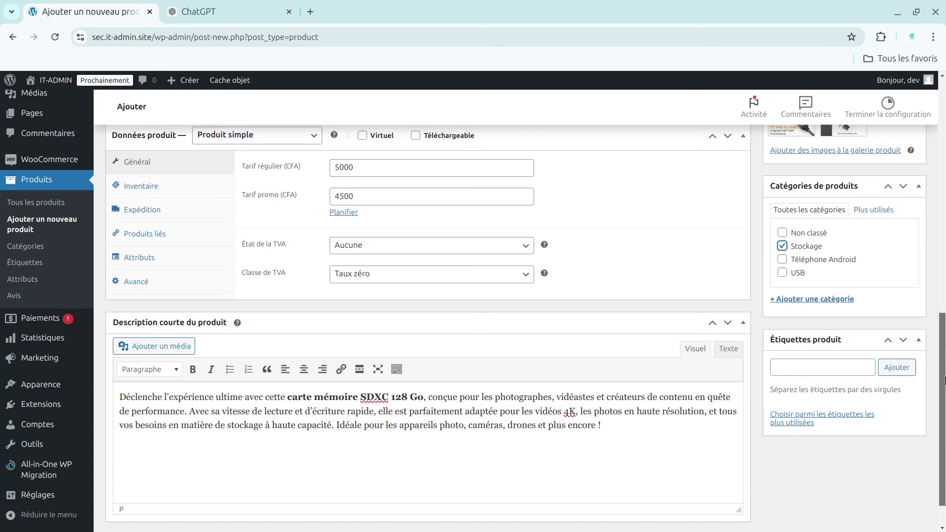
pyautogui.click(785, 339)
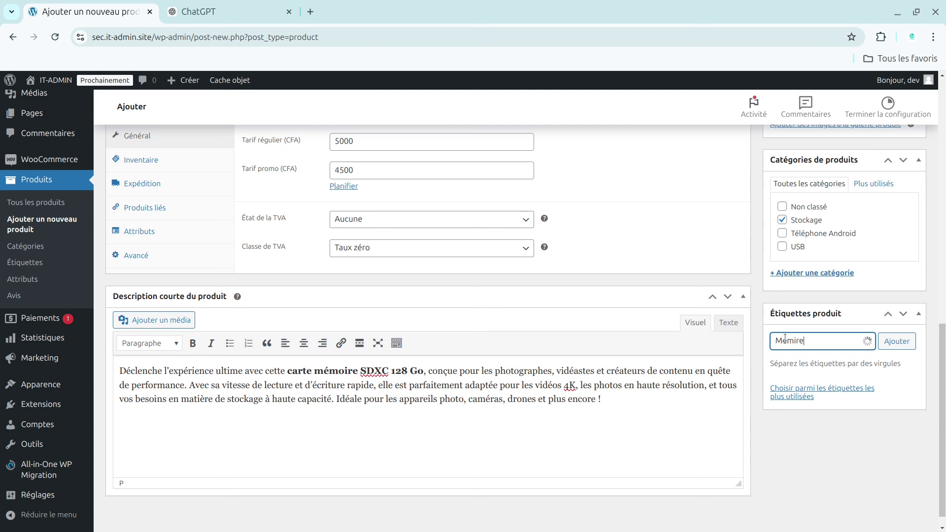
pyautogui.press('BackSpace')
pyautogui.rightClick(793, 341)
pyautogui.click(787, 340)
pyautogui.rightClick(789, 340)
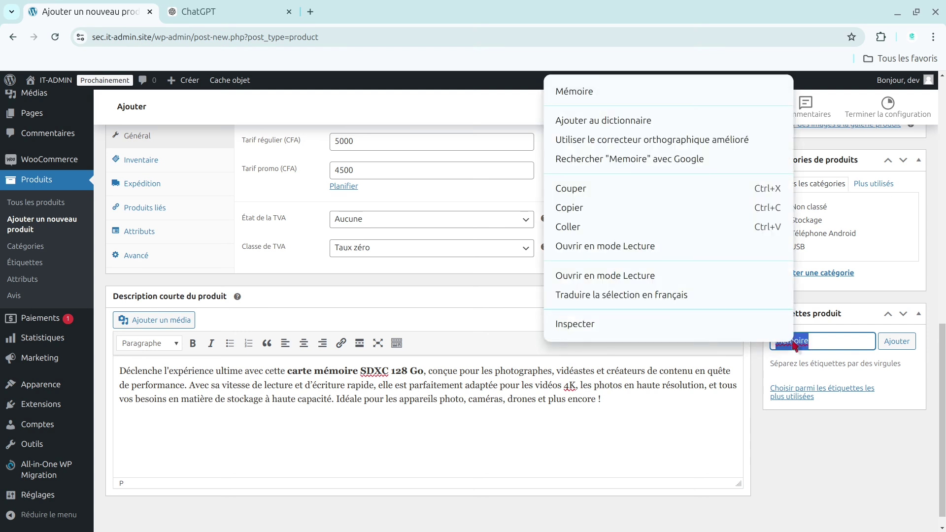
pyautogui.click(589, 92)
pyautogui.press('Return')
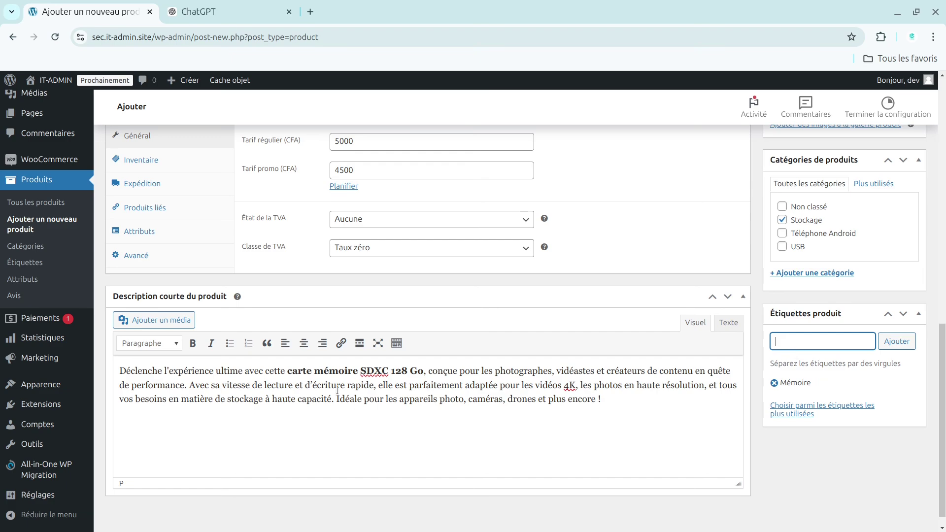
# Step: Publish the Carte Mémoire product
pyautogui.moveTo(942, 402); pyautogui.dragTo(945, 156)
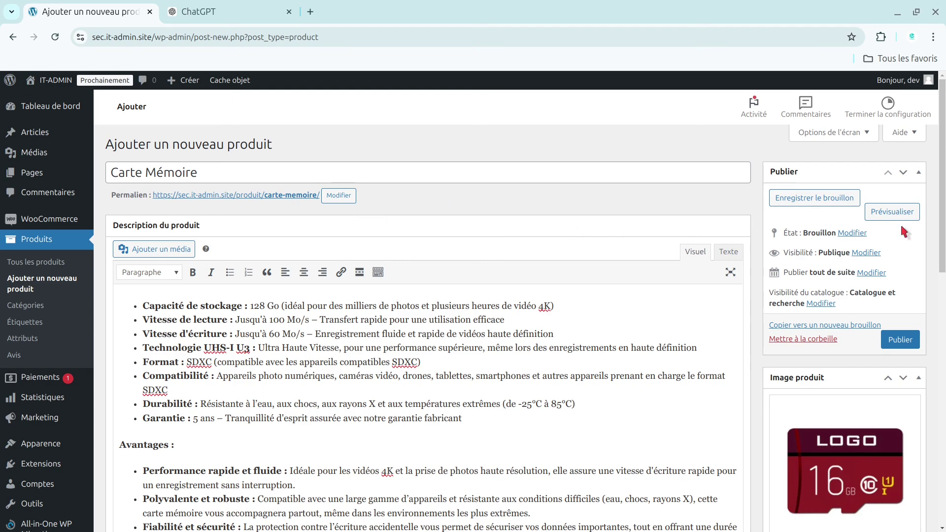
pyautogui.moveTo(943, 160); pyautogui.dragTo(945, 181)
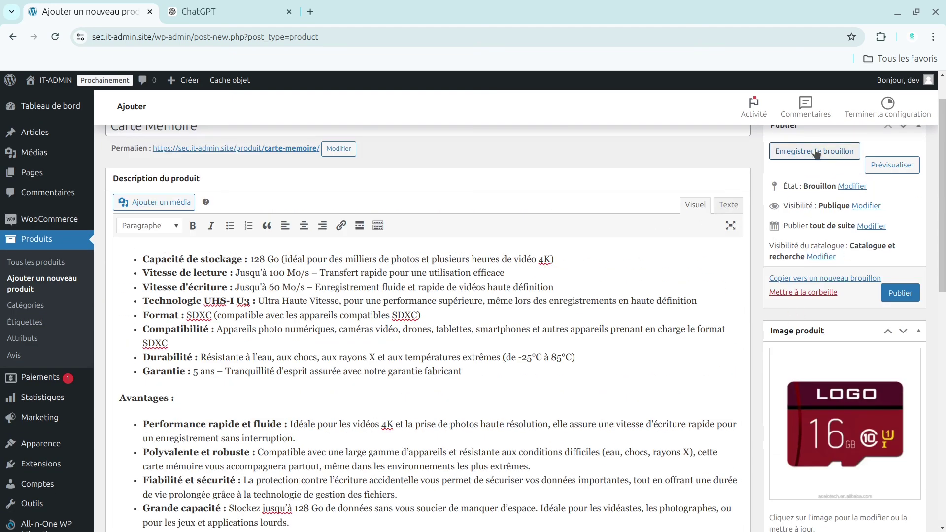
pyautogui.scroll(2, 798, 182)
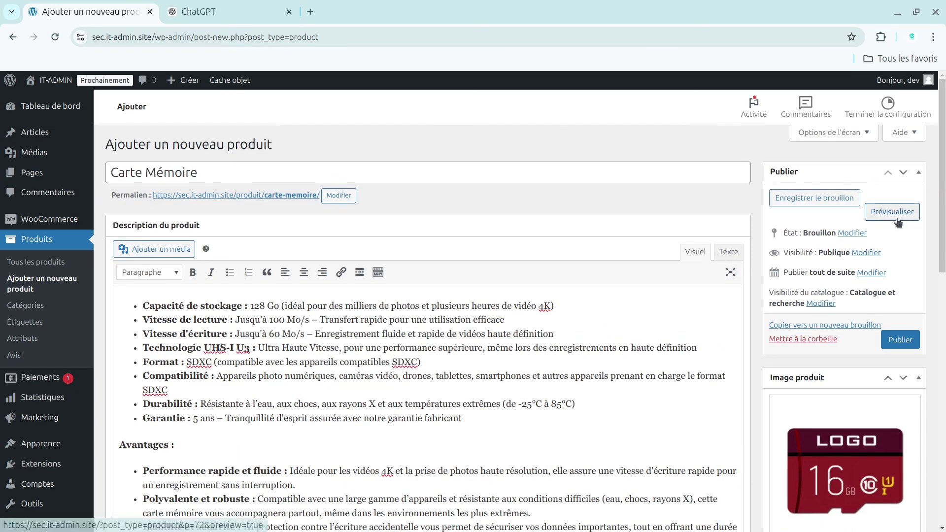
pyautogui.click(895, 347)
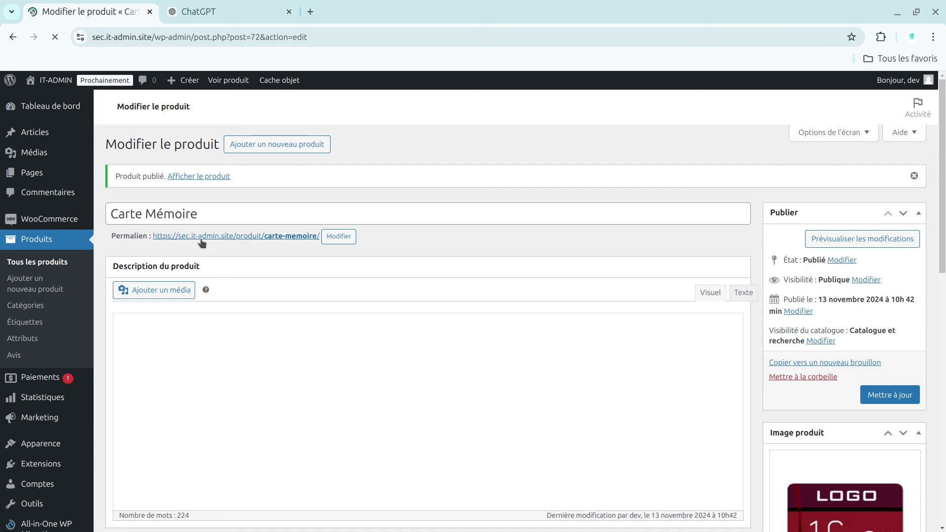
# Step: Open the published product's permalink in a new browser tab and review the product page
pyautogui.rightClick(201, 237)
pyautogui.click(263, 254)
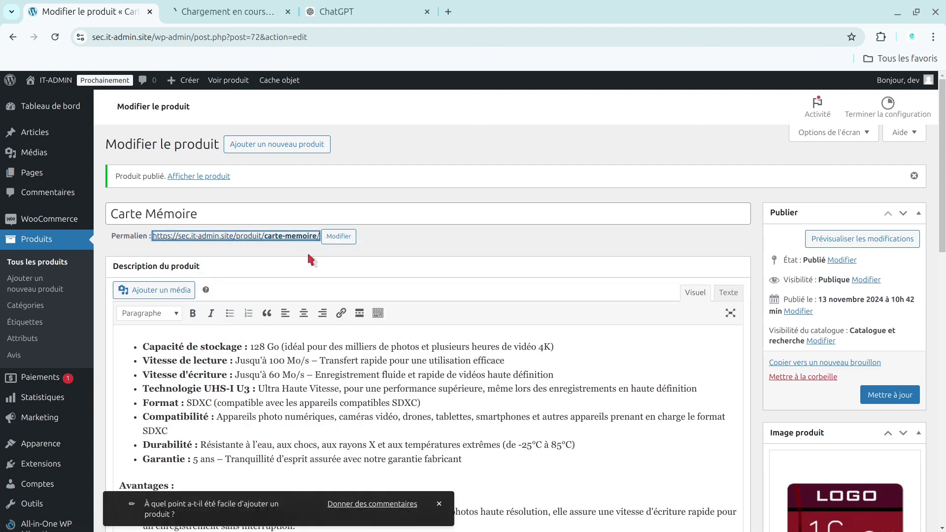
pyautogui.click(233, 3)
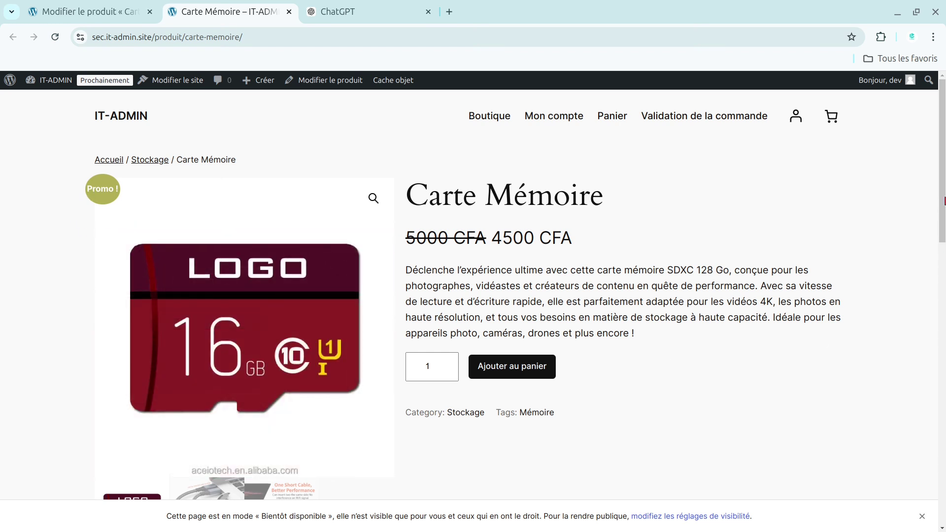
pyautogui.moveTo(944, 201); pyautogui.dragTo(944, 163)
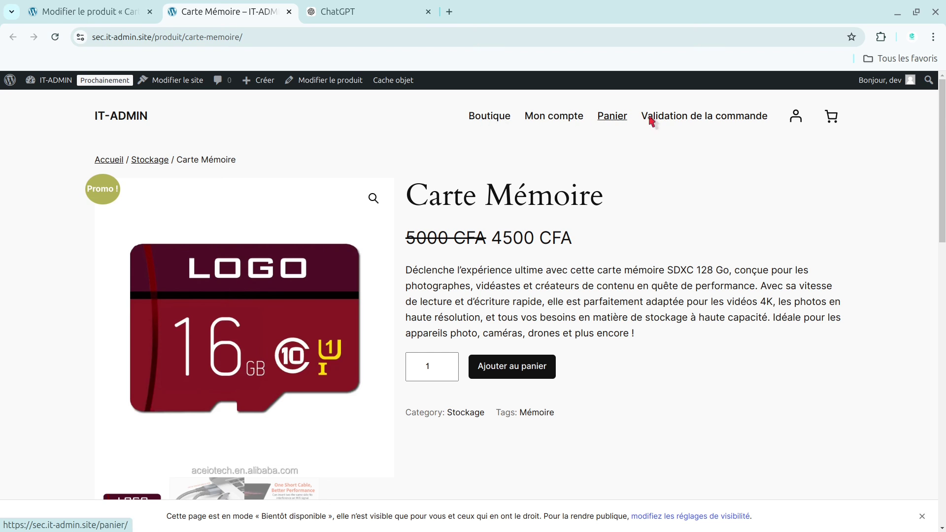
# Step: Look through the shop's Boutique and Mon compte pages and check the cart contents
pyautogui.click(484, 122)
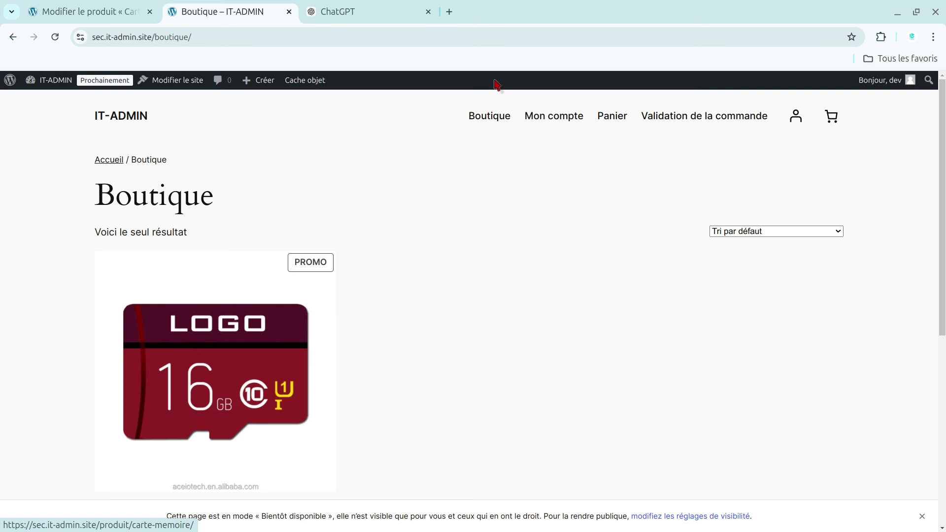
pyautogui.click(556, 117)
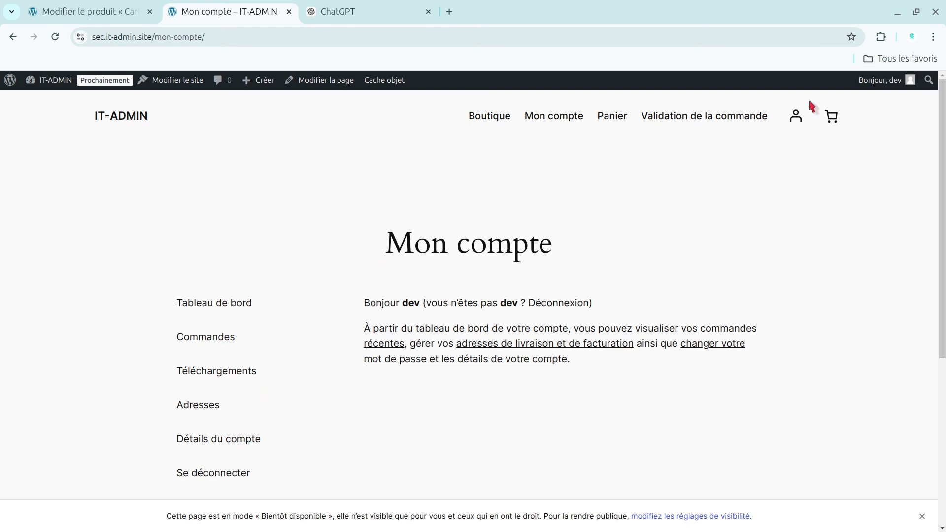
pyautogui.click(831, 116)
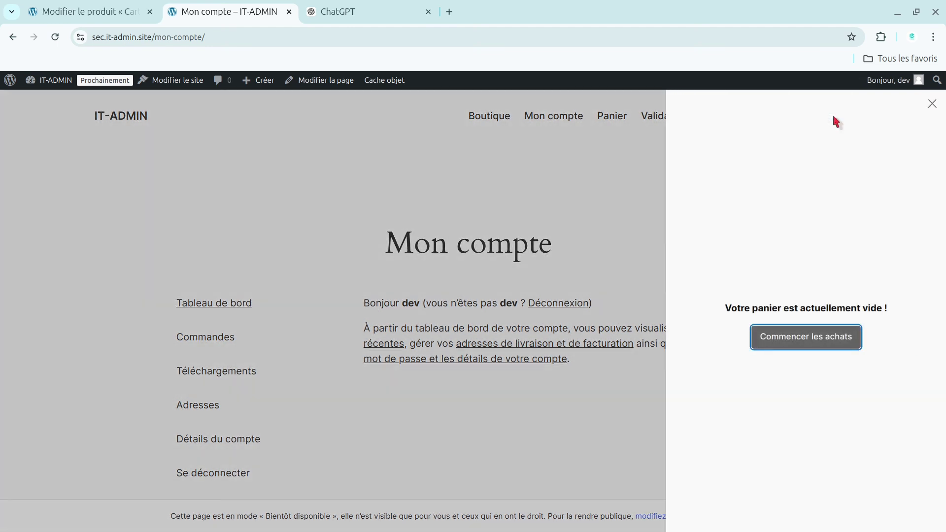
pyautogui.click(503, 188)
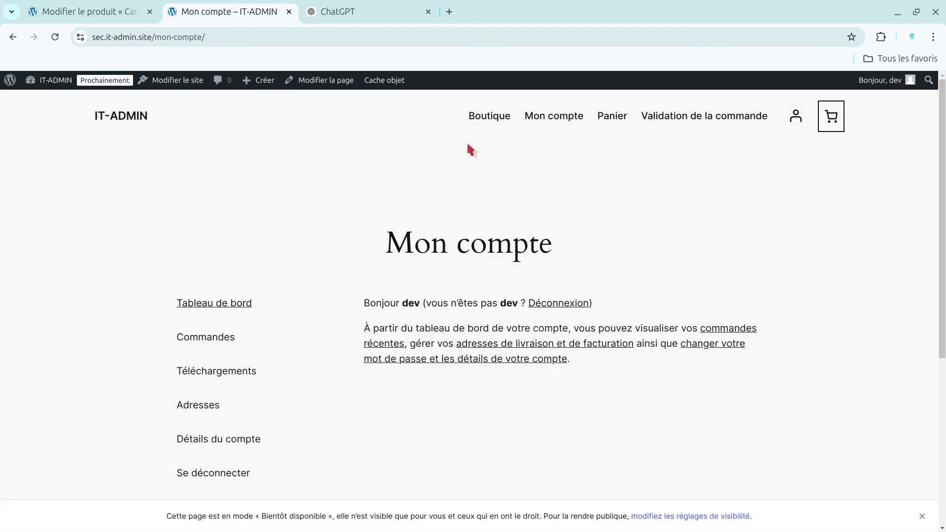
# Step: View the IT-ADMIN home page and go back to the Boutique page
pyautogui.click(109, 117)
pyautogui.click(9, 45)
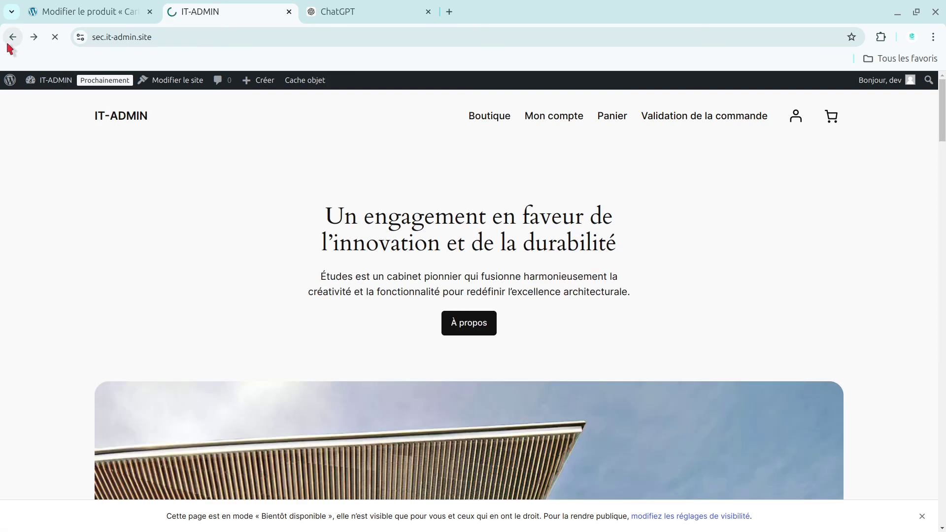
pyautogui.click(9, 45)
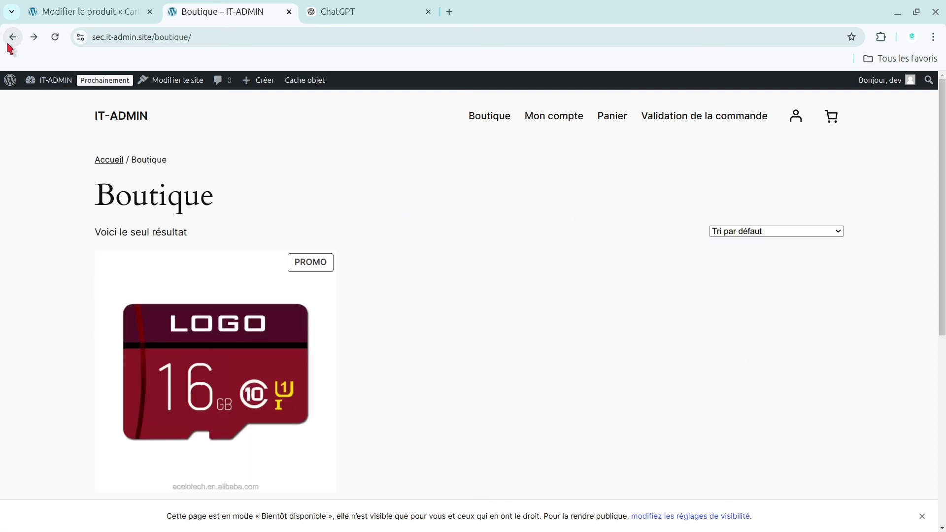
# Step: Open the memory card product from the Boutique page and review its price, description and images
pyautogui.click(231, 333)
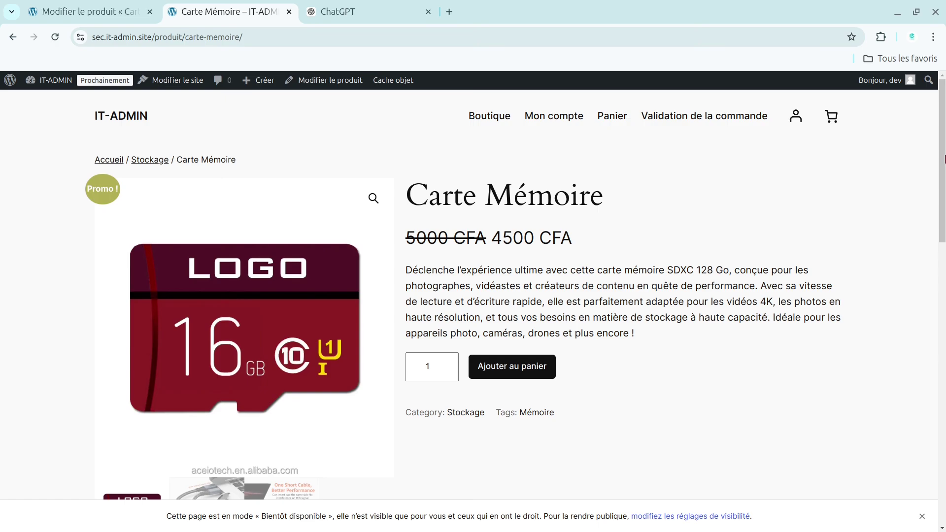
pyautogui.moveTo(944, 159); pyautogui.dragTo(945, 186)
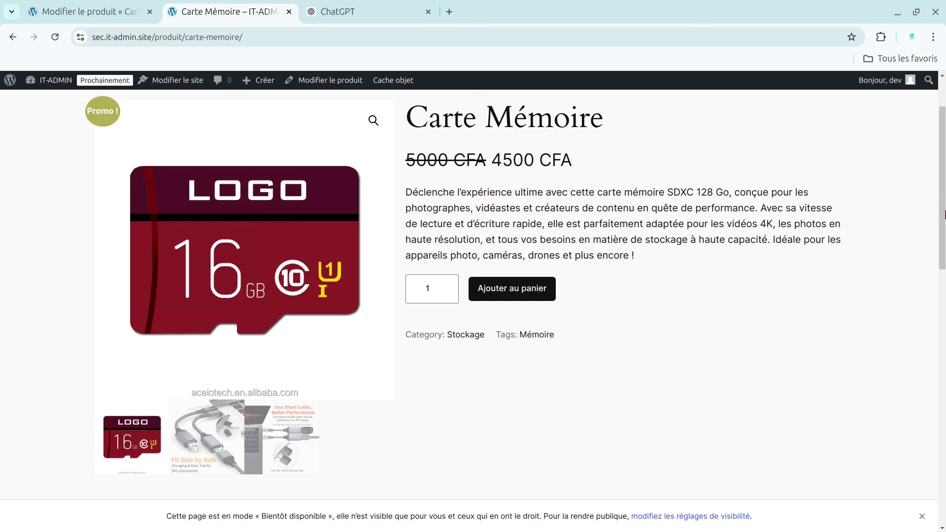
pyautogui.scroll(2, 829, 276)
# Step: Return to the Carte Mémoire edit page and view the product type options, keeping Produit simple
pyautogui.click(79, 12)
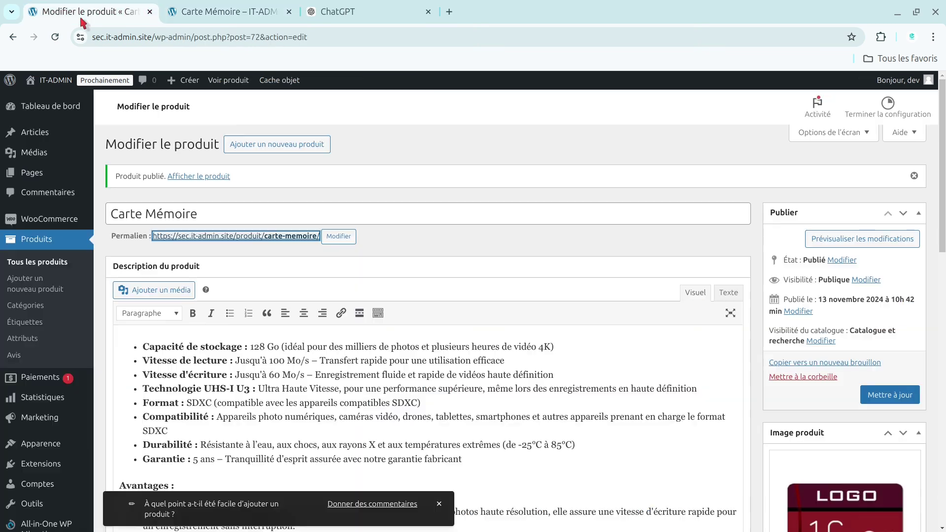
pyautogui.moveTo(945, 167); pyautogui.dragTo(945, 365)
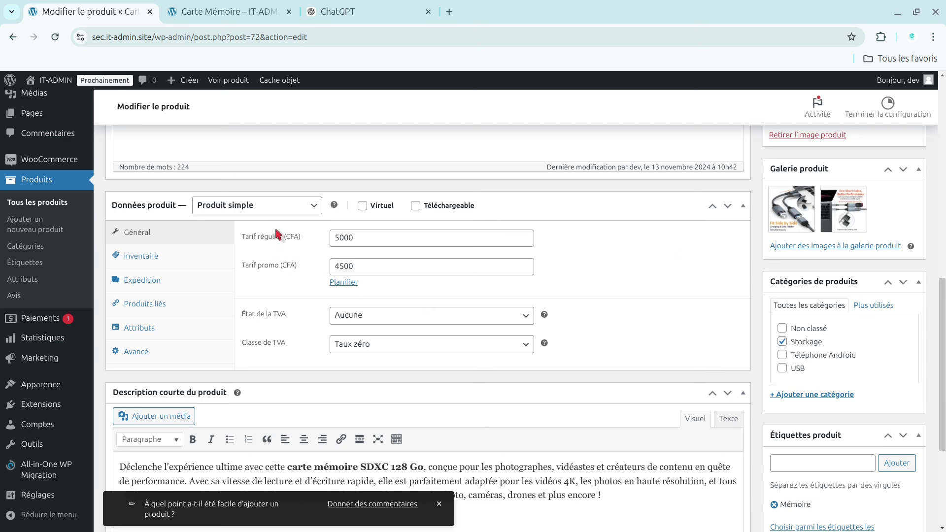
pyautogui.click(298, 205)
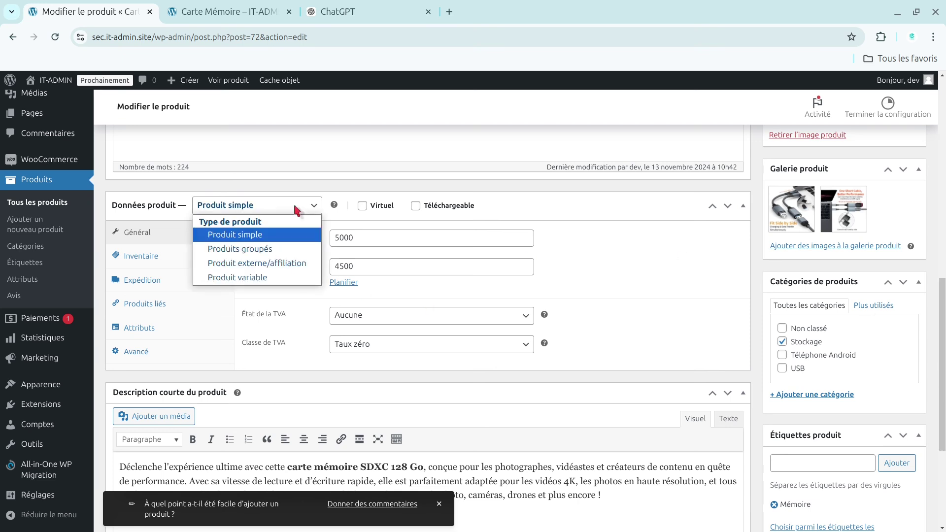
pyautogui.click(239, 239)
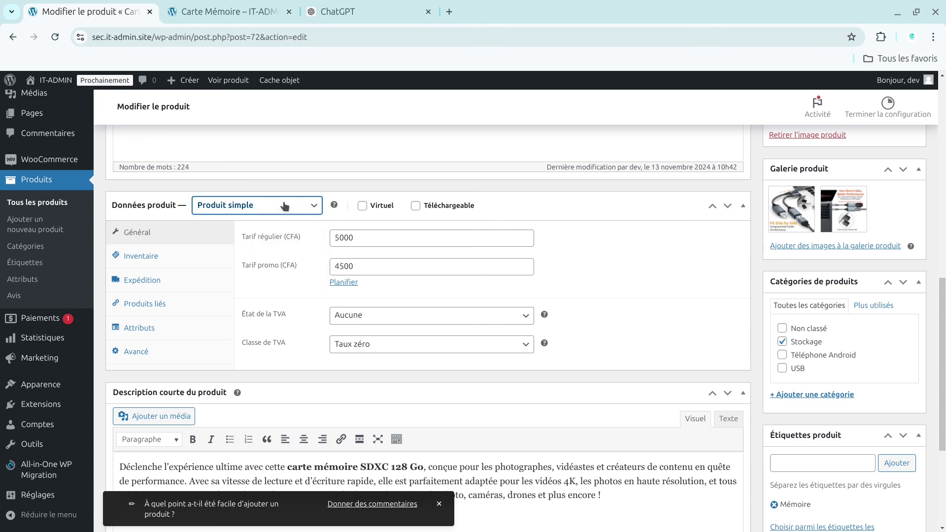
pyautogui.click(285, 206)
pyautogui.click(247, 240)
# Step: Review the Carte Mémoire edit page's descriptions, product image, gallery, prices and categories
pyautogui.moveTo(850, 219)
pyautogui.moveTo(943, 339); pyautogui.dragTo(944, 267)
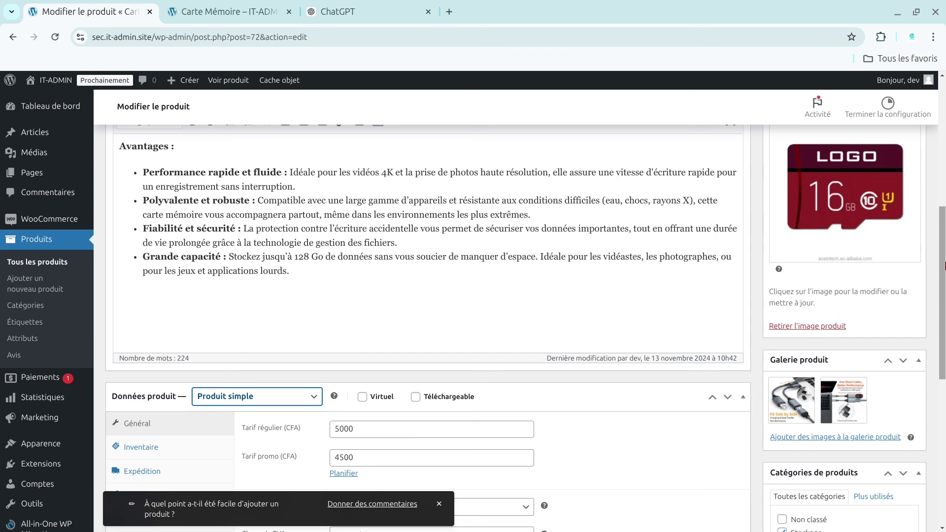
pyautogui.moveTo(945, 266)
pyautogui.mouseDown()
pyautogui.moveTo(944, 233)
pyautogui.moveTo(944, 283)
pyautogui.moveTo(945, 254)
pyautogui.mouseUp()
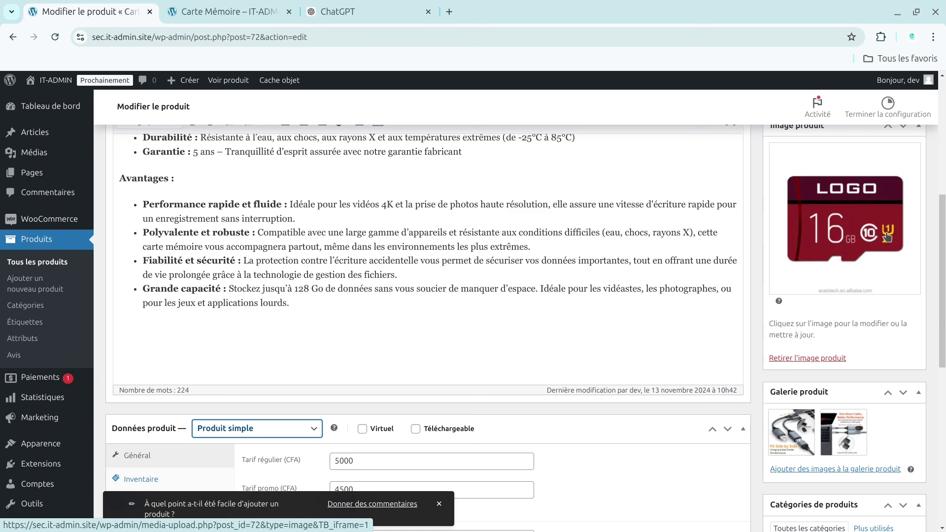
pyautogui.scroll(2, 944, 276)
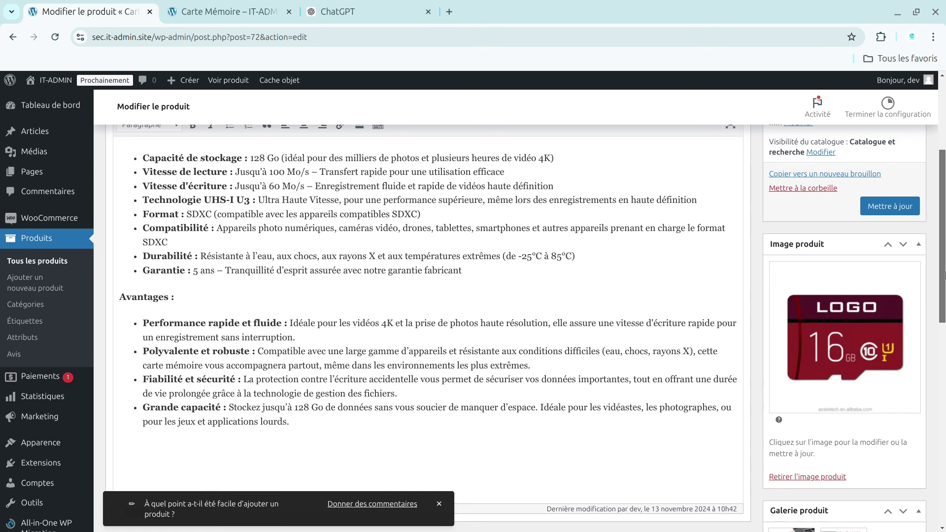
pyautogui.moveTo(944, 276); pyautogui.dragTo(945, 256)
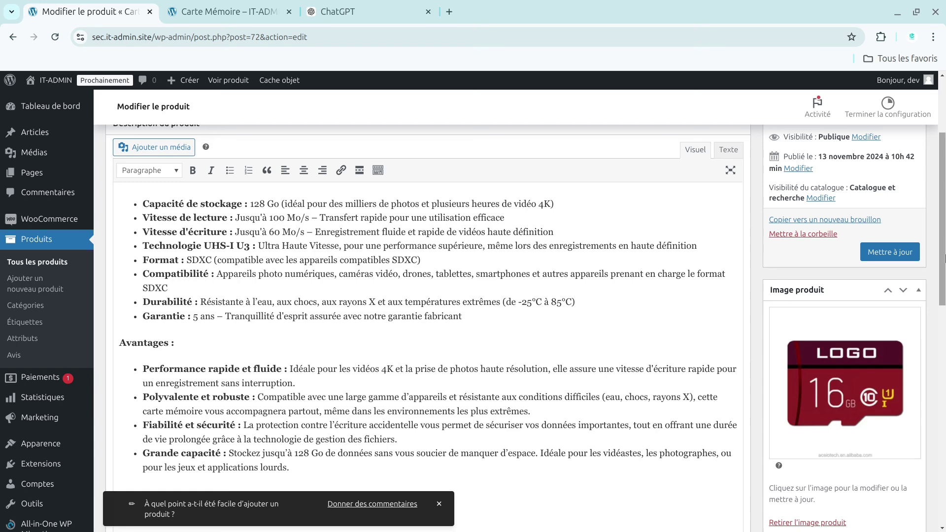
pyautogui.moveTo(944, 258); pyautogui.dragTo(944, 226)
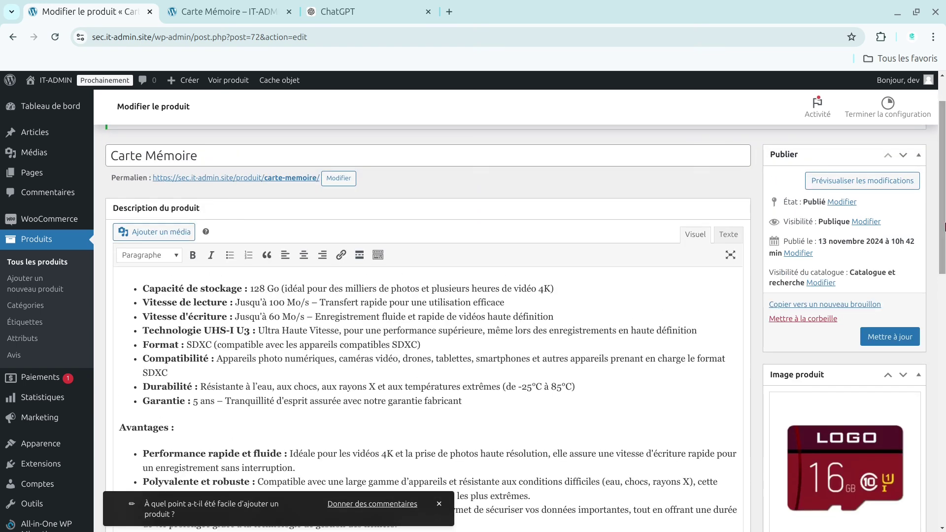
pyautogui.moveTo(945, 226); pyautogui.dragTo(945, 377)
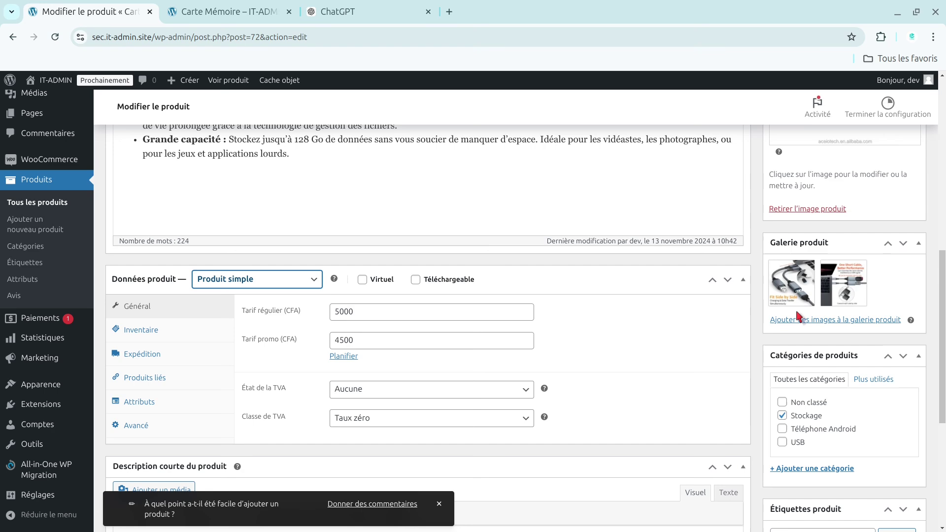
pyautogui.moveTo(945, 301); pyautogui.dragTo(945, 138)
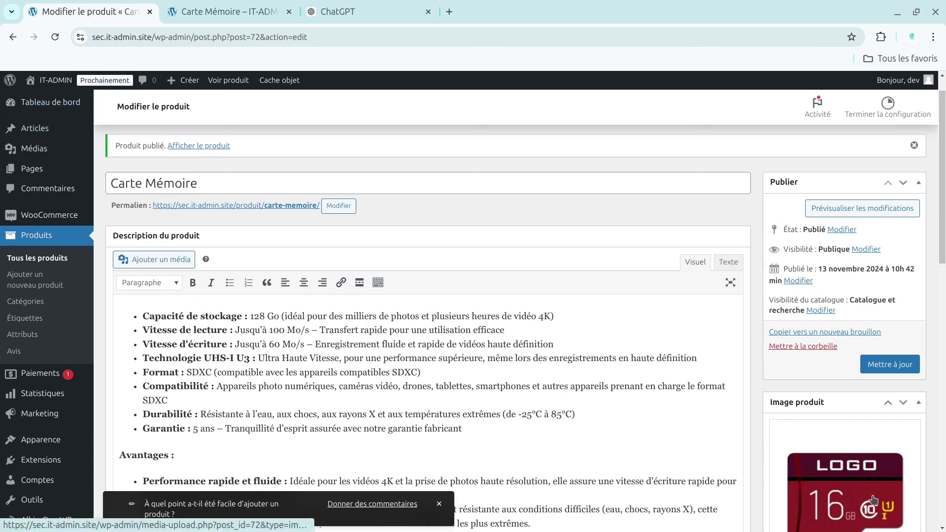
pyautogui.moveTo(944, 177); pyautogui.dragTo(944, 151)
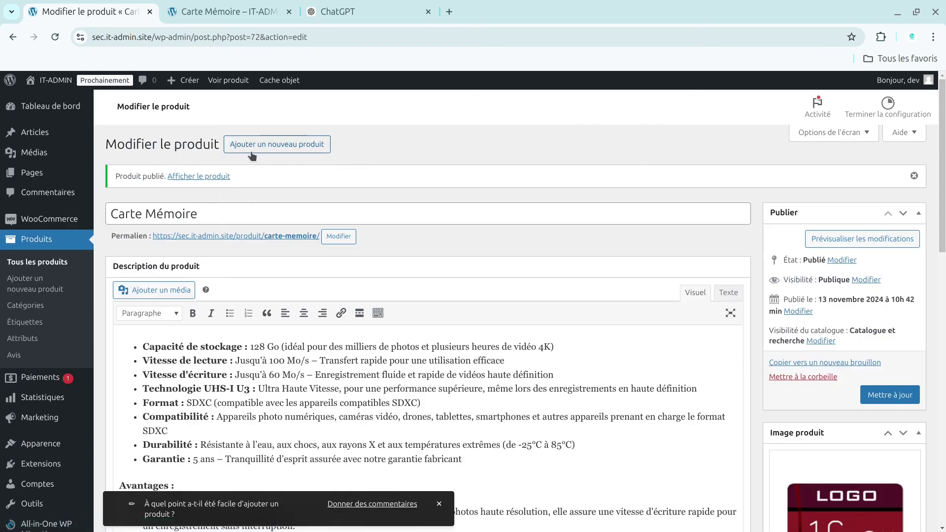
# Step: Start a new product and enter Carte Mémoire as its name
pyautogui.click(282, 149)
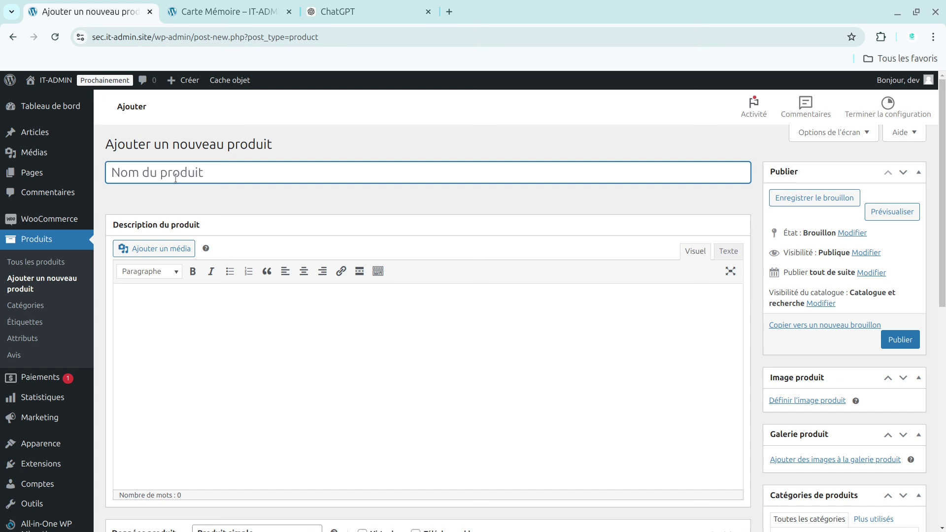
pyautogui.write('Carte L')
pyautogui.press('BackSpace')
pyautogui.write('Meoire')
pyautogui.press('BackSpace')
pyautogui.press('BackSpace')
pyautogui.write('émoire')
# Step: Replace the new product's name with Clé USB and switch to ChatGPT
pyautogui.click(329, 11)
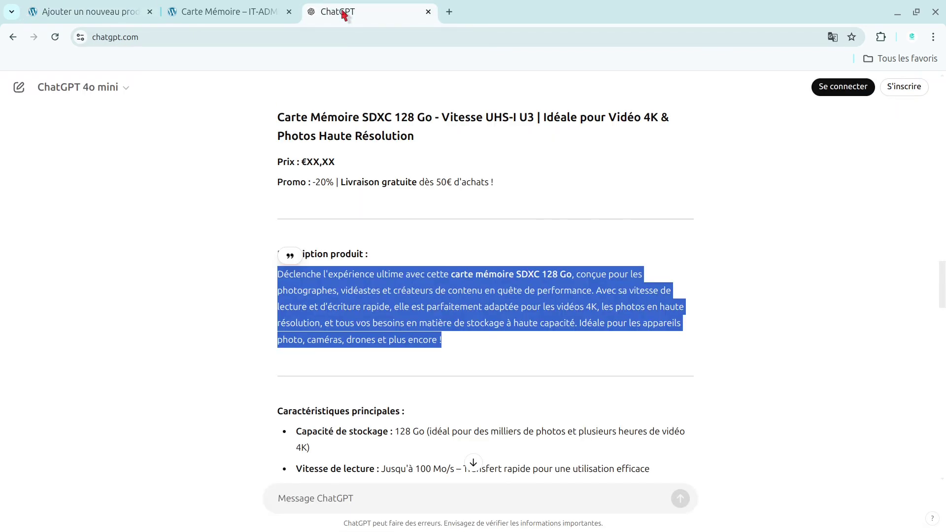
pyautogui.click(201, 4)
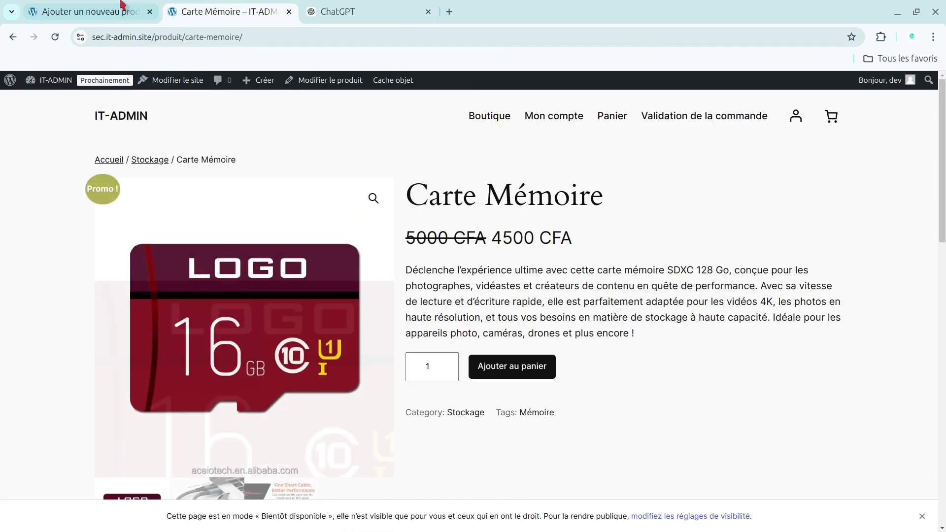
pyautogui.click(93, 10)
pyautogui.press('BackSpace')
pyautogui.press('BackSpace')
pyautogui.press('BackSpace')
pyautogui.press('BackSpace')
pyautogui.press('BackSpace')
pyautogui.press('BackSpace')
pyautogui.press('BackSpace')
pyautogui.press('BackSpace')
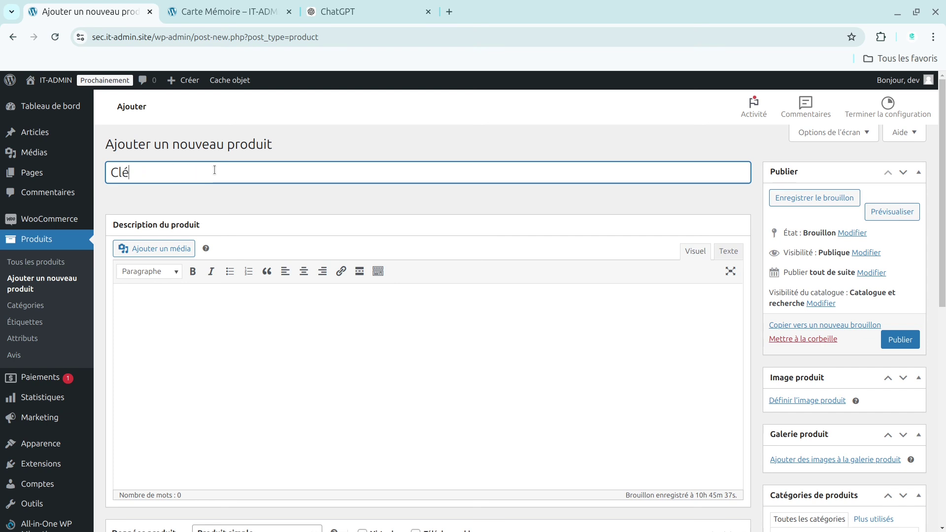
pyautogui.write('Clé USB')
pyautogui.click(335, 11)
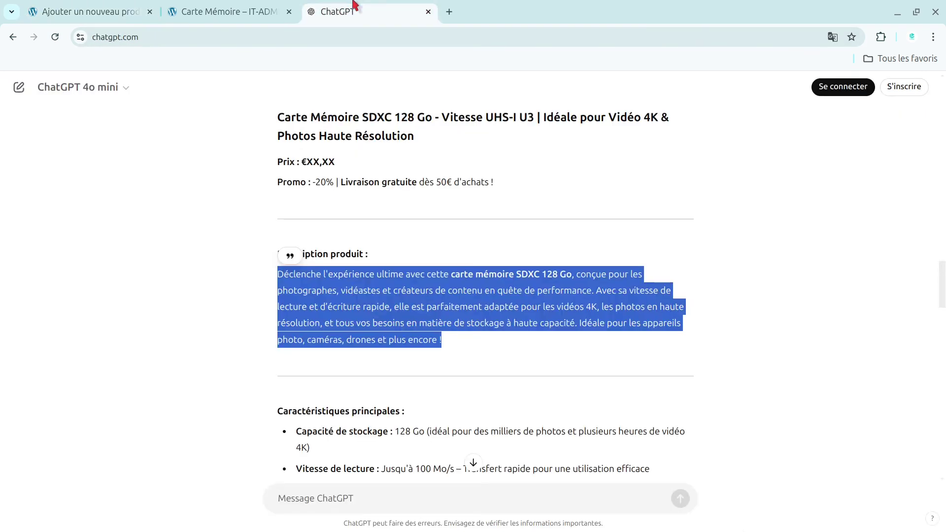
pyautogui.click(496, 502)
pyautogui.write('V')
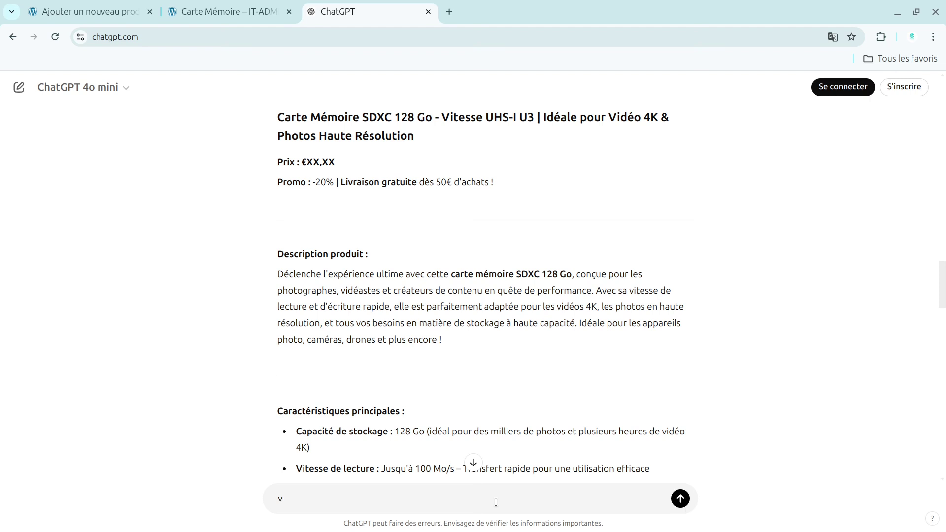
pyautogui.press('BackSpace')
pyautogui.write("Déclenche l'expérience ultime avec cette carte mémoire SDXC 128 Go, conçue pour les photographes, vidéastes et créateurs de contenu en quête de performance. Avec sa vitesse de lecture et d’écriture rapide, elle est parfaitement adaptée pour les vidéos 4K, les photos en haute résolution, et tous vos besoins en matière de stockage à haute capacité. Idéale pour les appareils photo, caméras, drones et plus encore !")
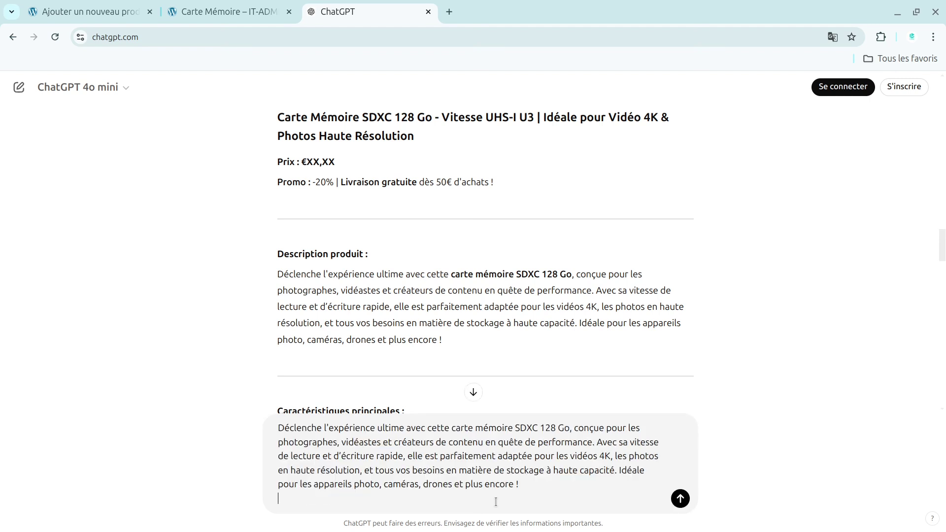
pyautogui.hotkey('ctrl', 'a')
pyautogui.press('BackSpace')
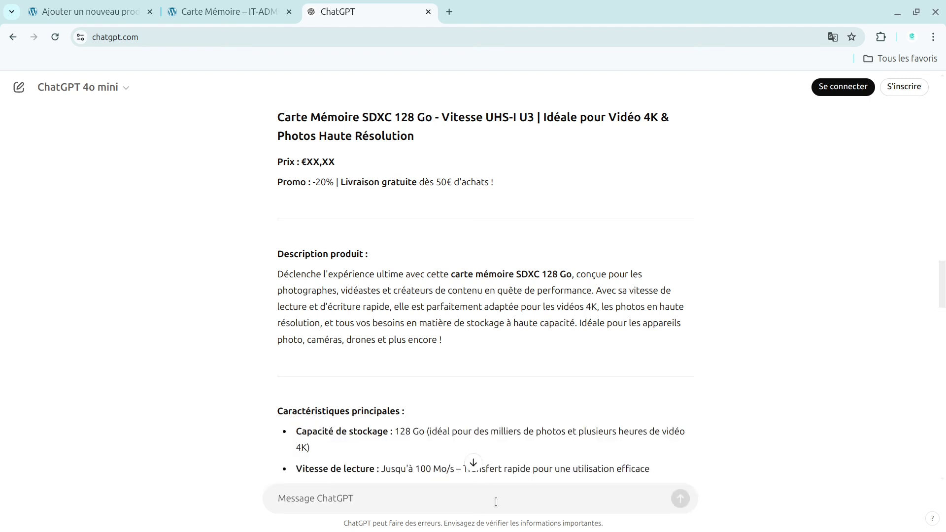
# Step: Ask ChatGPT "fais moi une fiche descriptive d'un cle USB pour ma boutique e-commerce"
pyautogui.write('fa')
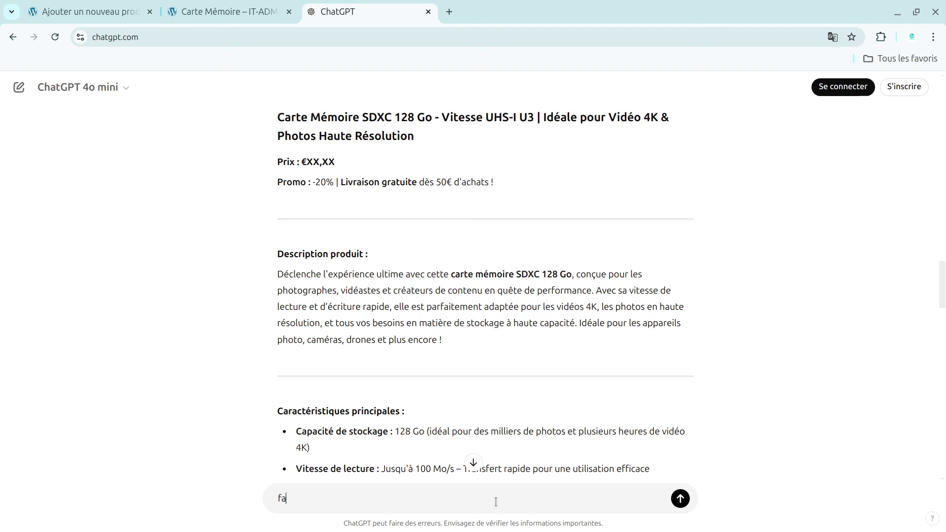
pyautogui.write('is moi une fiche descr')
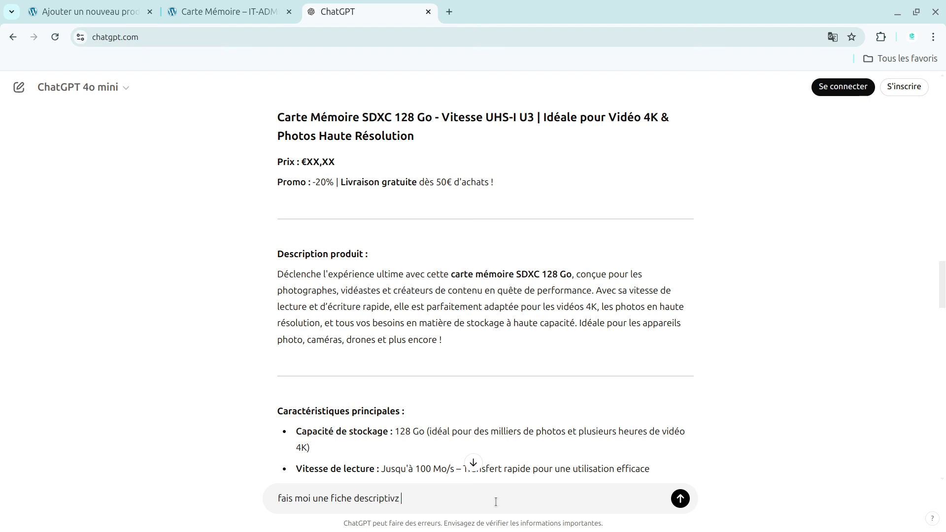
pyautogui.write('iptivz')
pyautogui.press('BackSpace')
pyautogui.write("d'un cle USB pour ma boutique e")
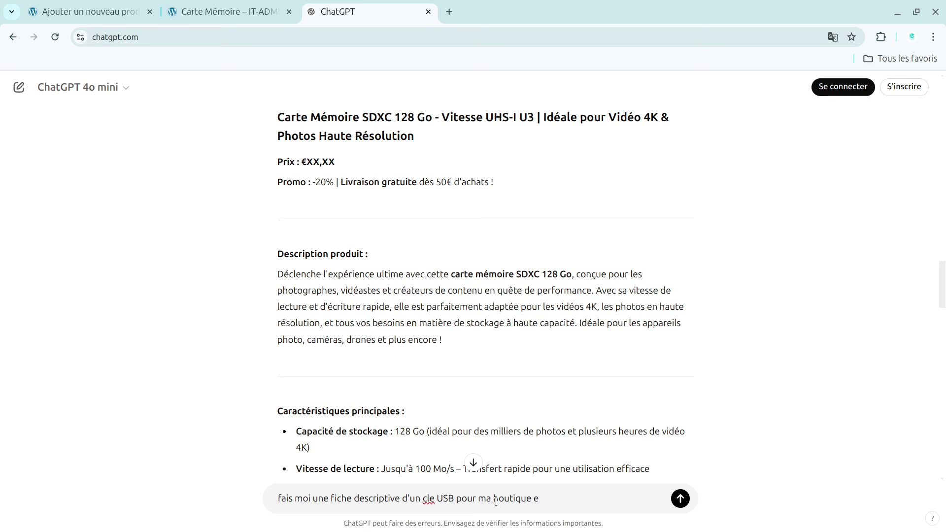
pyautogui.write('mme')
pyautogui.write('e')
pyautogui.press('Return')
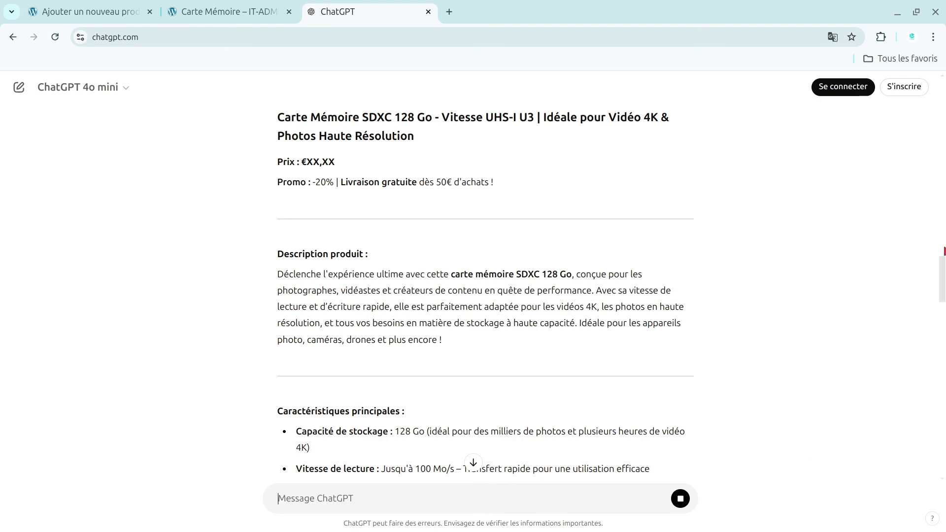
# Step: Go through ChatGPT's generated USB key sheet and select the paragraph under Description produit
pyautogui.scroll(7, 943, 266)
pyautogui.click(473, 462)
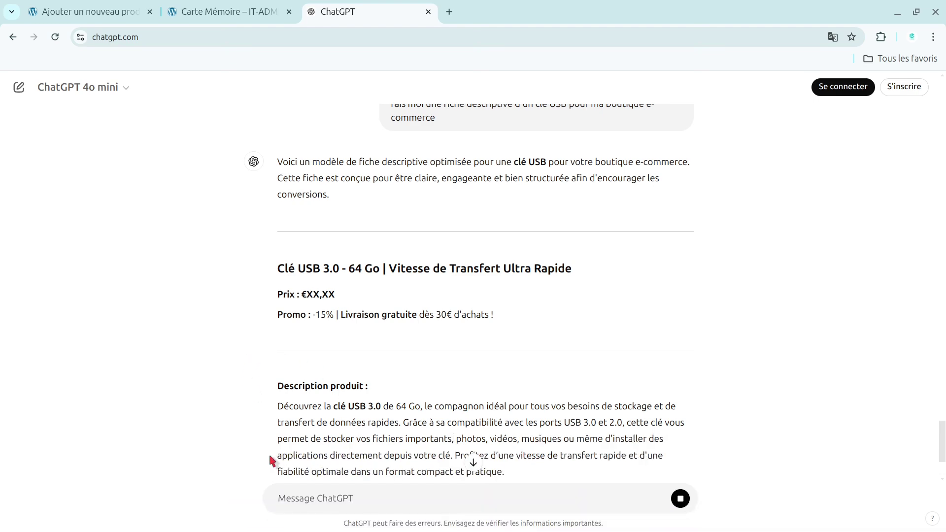
pyautogui.click(473, 464)
pyautogui.doubleClick(472, 461)
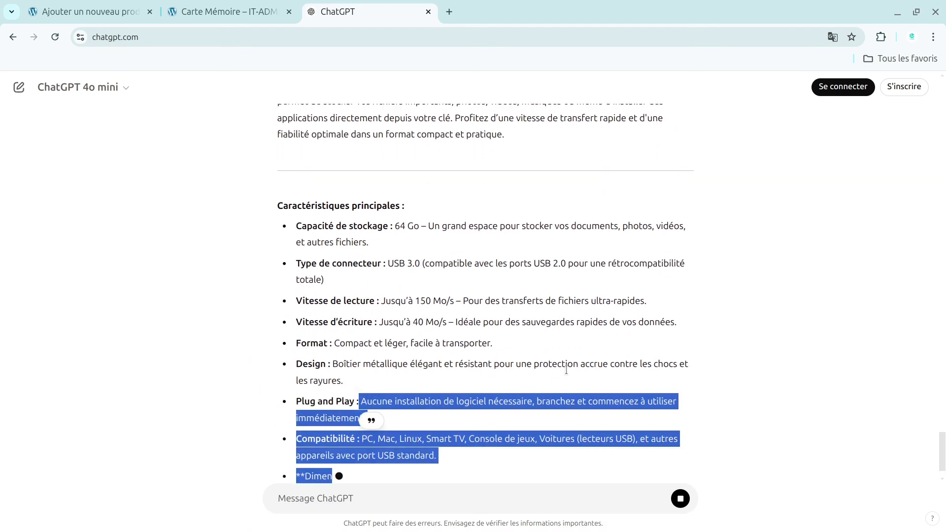
pyautogui.click(127, 417)
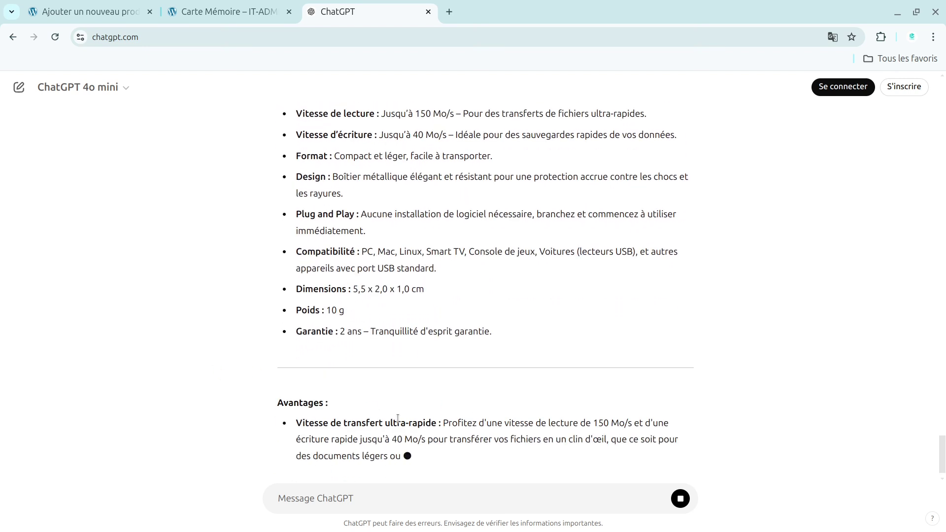
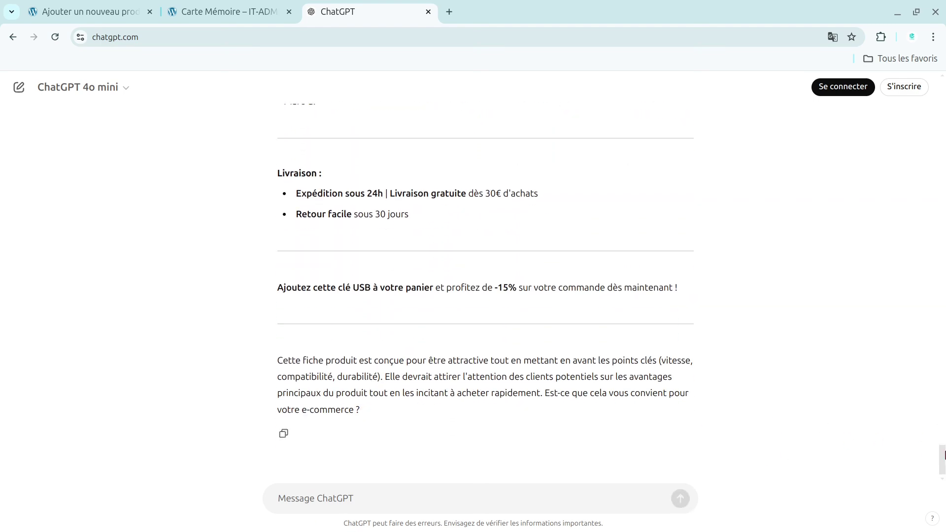
pyautogui.moveTo(941, 463); pyautogui.dragTo(942, 355)
pyautogui.scroll(1, 942, 356)
pyautogui.moveTo(277, 172); pyautogui.dragTo(554, 238)
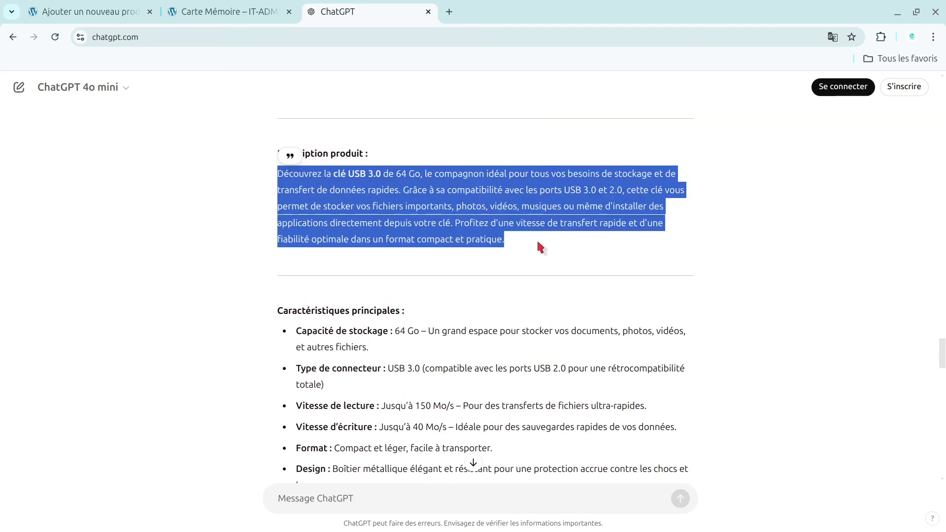
# Step: Return to the new Clé USB product and paste the clipboard text into its short description
pyautogui.click(173, 6)
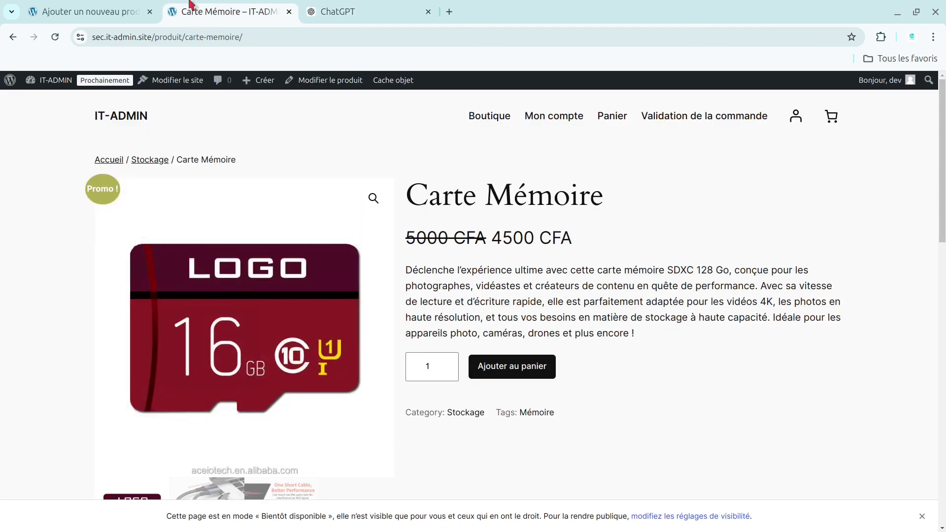
pyautogui.click(88, 5)
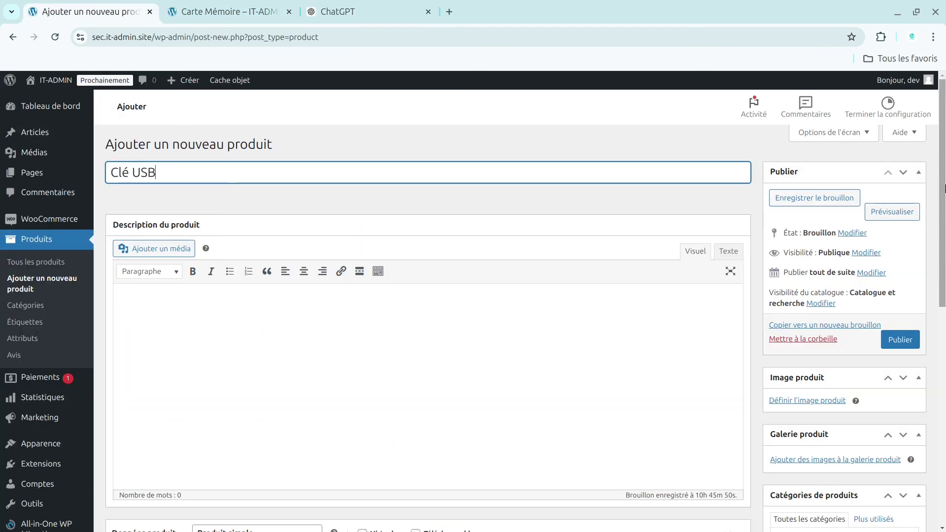
pyautogui.scroll(-9, 331, 383)
pyautogui.click(299, 410)
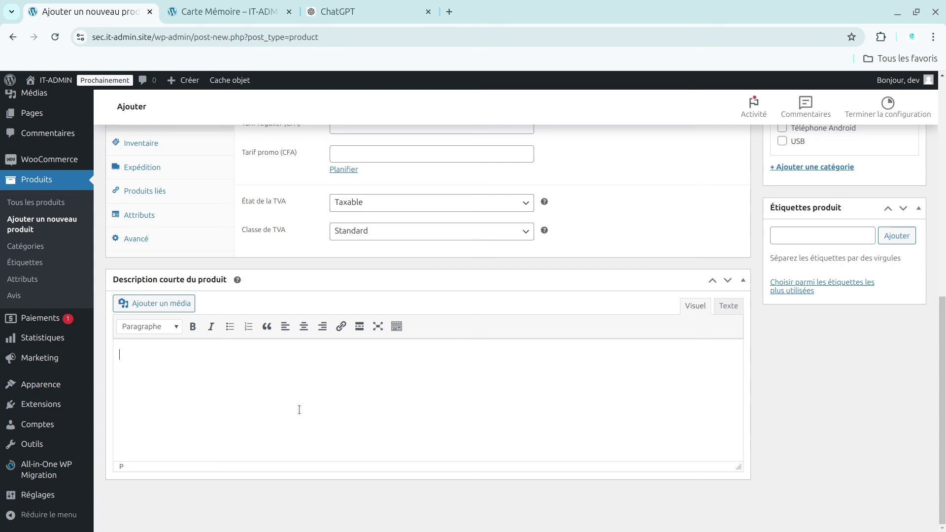
pyautogui.hotkey('ctrl', 'v')
# Step: Copy ChatGPT's Caractéristiques principales list for the USB key into the new product's main description
pyautogui.click(372, 7)
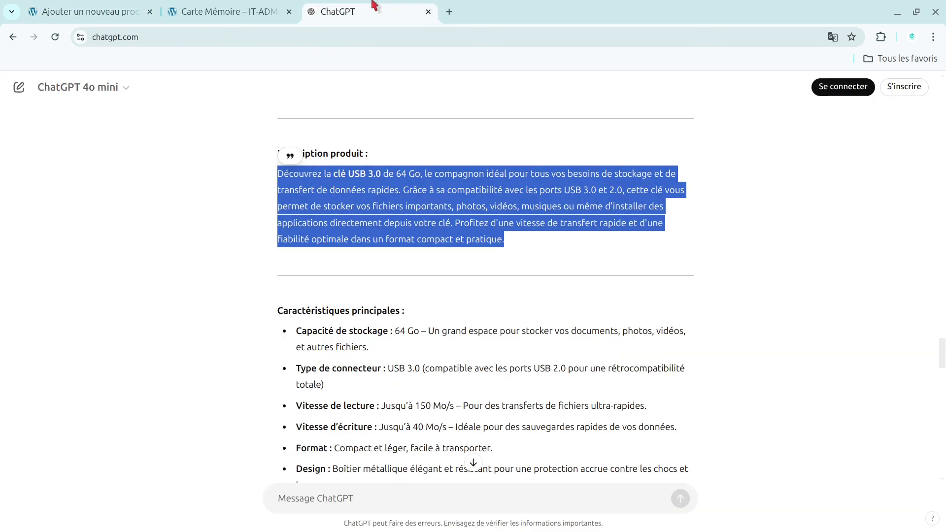
pyautogui.click(401, 313)
pyautogui.moveTo(277, 309); pyautogui.dragTo(329, 396)
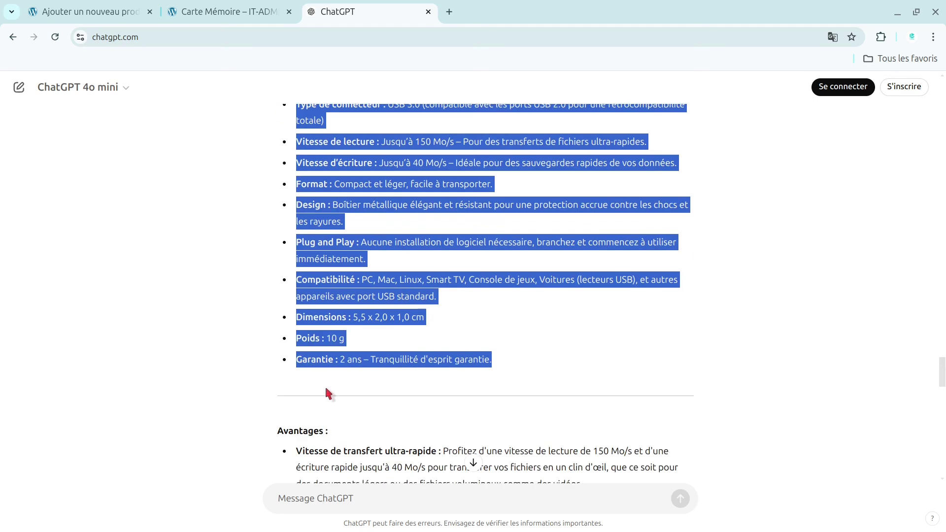
pyautogui.click(219, 9)
pyautogui.click(76, 9)
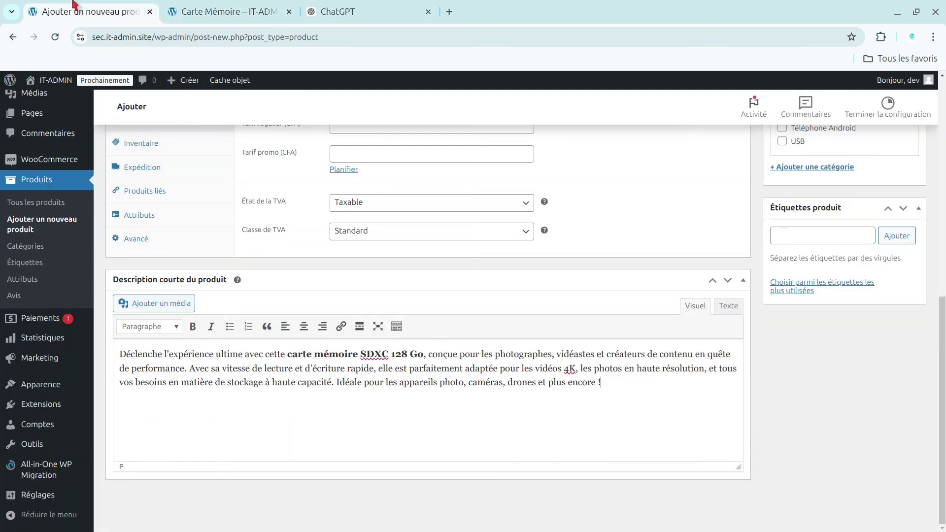
pyautogui.scroll(7, 265, 292)
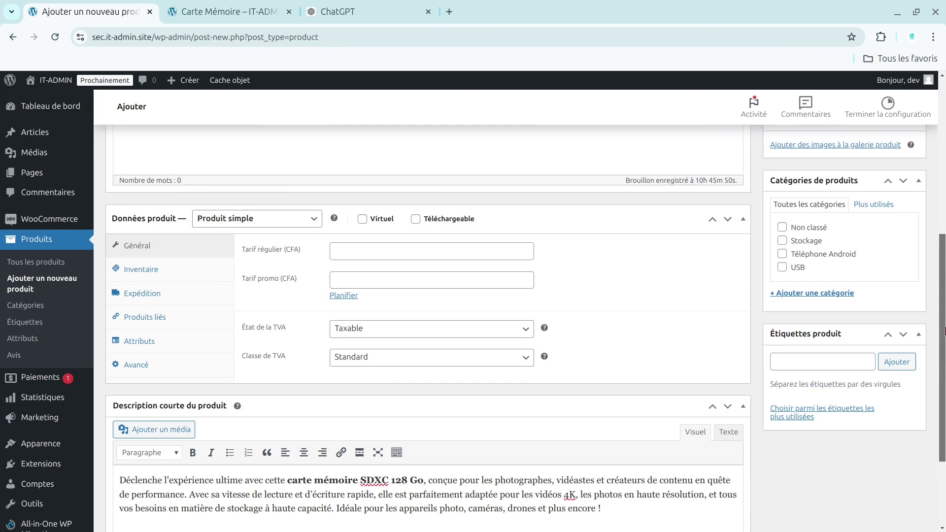
pyautogui.hotkey('ctrl', 'v')
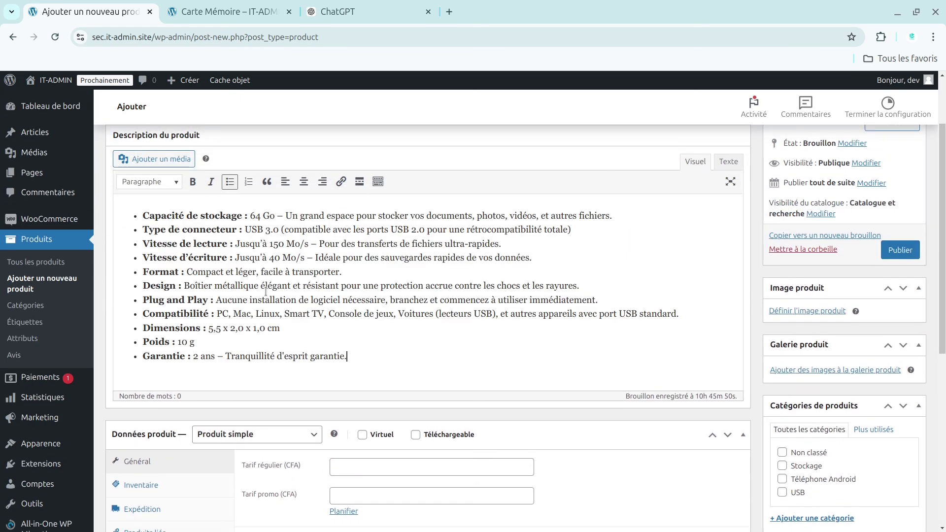
pyautogui.click(232, 11)
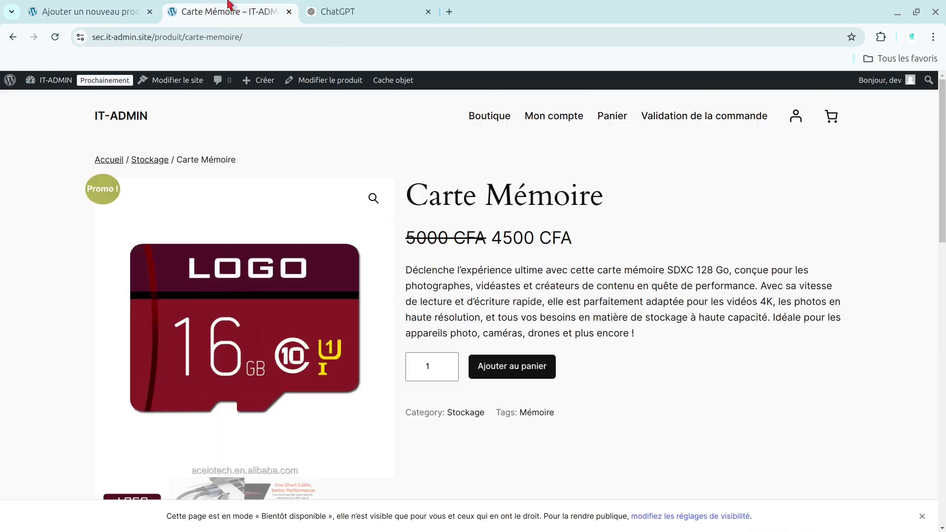
# Step: Close the Carte Mémoire product page and copy the whole Avantages section from the ChatGPT answer
pyautogui.click(316, 10)
pyautogui.click(290, 12)
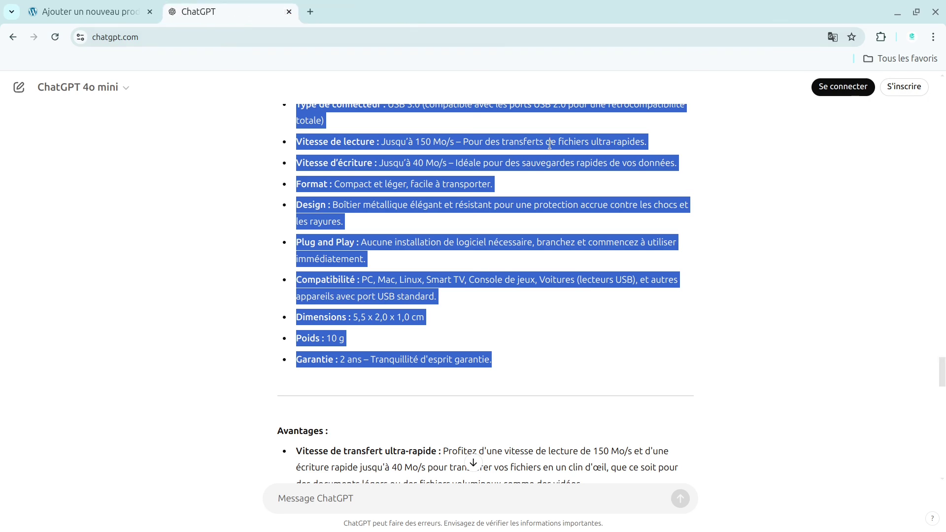
pyautogui.moveTo(943, 365); pyautogui.dragTo(943, 386)
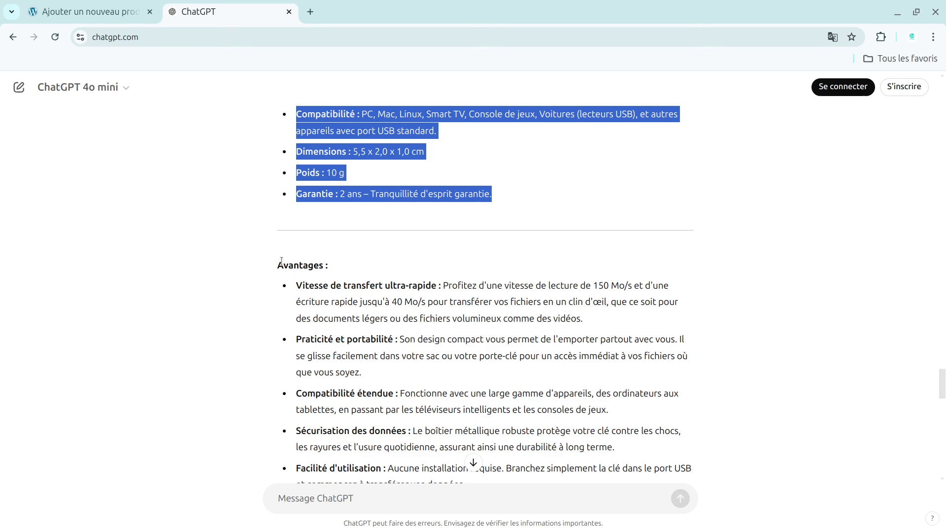
pyautogui.moveTo(277, 265); pyautogui.dragTo(359, 372)
pyautogui.click(525, 180)
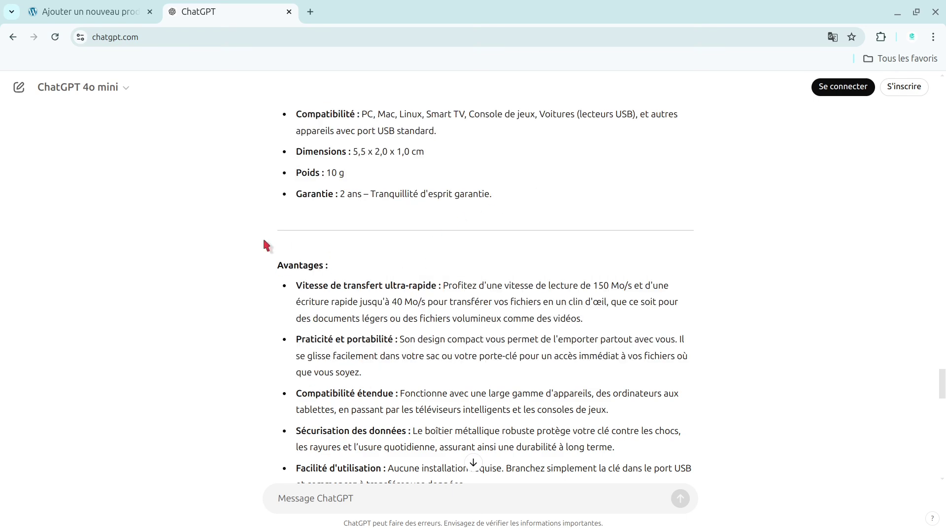
pyautogui.moveTo(269, 259); pyautogui.dragTo(337, 321)
pyautogui.click(396, 265)
pyautogui.moveTo(276, 265); pyautogui.dragTo(350, 365)
pyautogui.hotkey('ctrl', 'c')
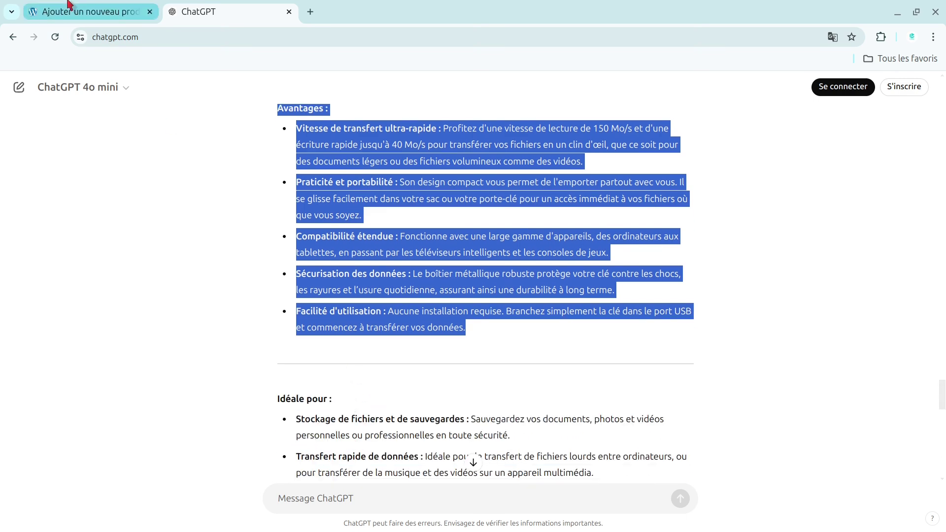
# Step: Paste the copied Avantages section below the specification list in the new product's description
pyautogui.click(88, 12)
pyautogui.press('Return')
pyautogui.press('Return')
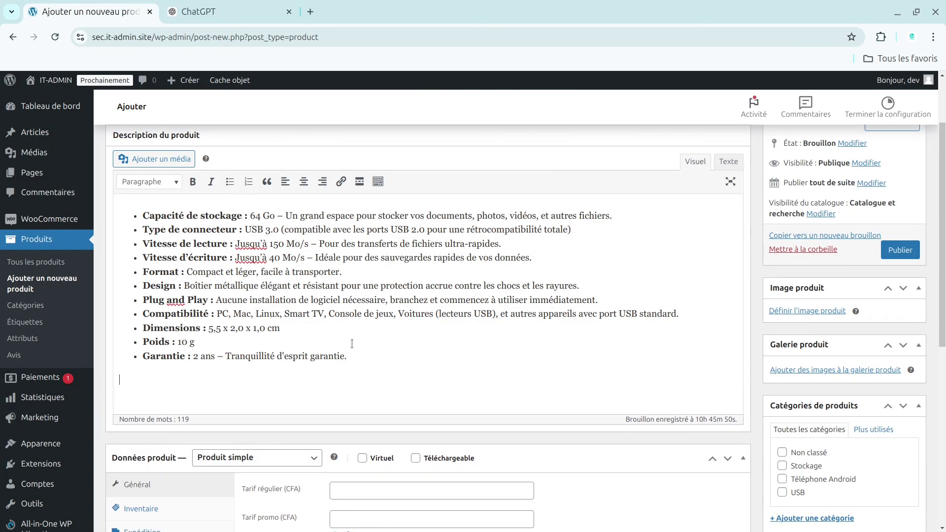
pyautogui.hotkey('ctrl', 'v')
# Step: Copy the "Idéale pour" section from the ChatGPT answer and paste it at the end of the product description
pyautogui.click(270, 10)
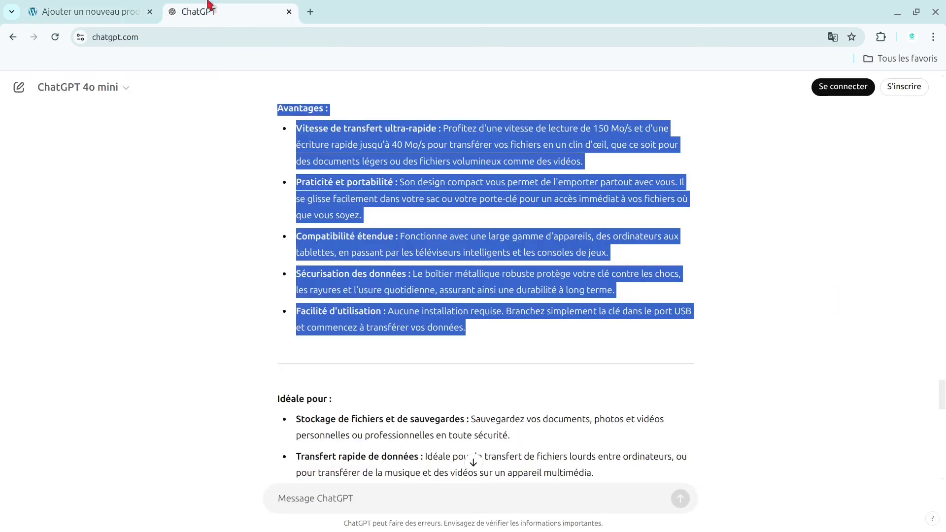
pyautogui.moveTo(942, 402); pyautogui.dragTo(942, 409)
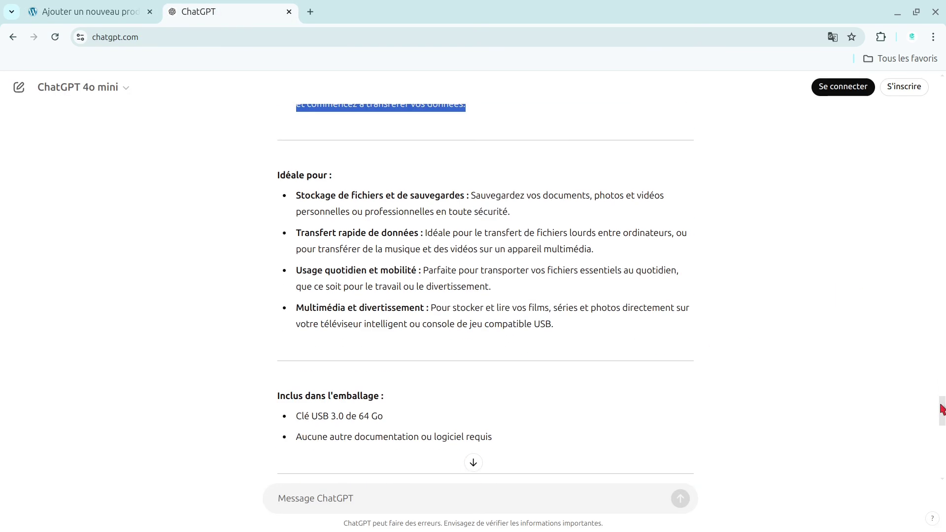
pyautogui.moveTo(277, 173); pyautogui.dragTo(564, 340)
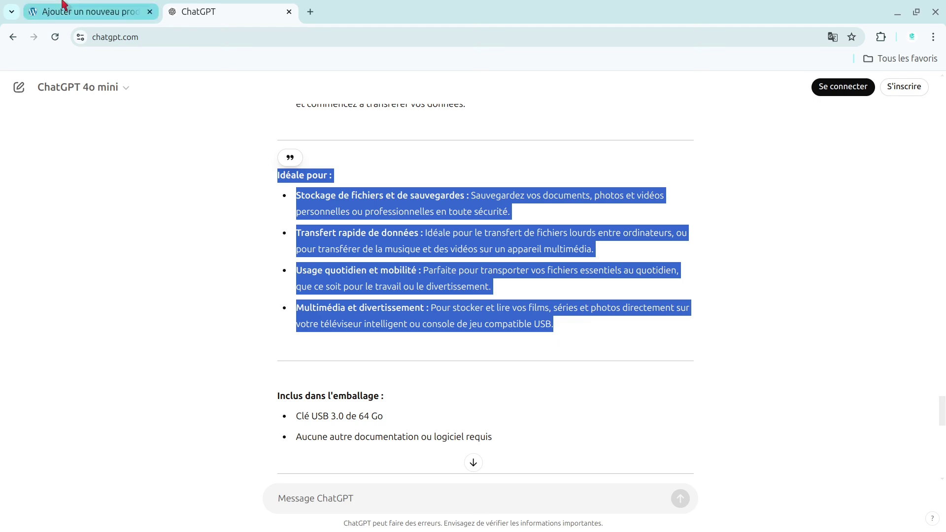
pyautogui.click(72, 11)
pyautogui.scroll(-5, 853, 390)
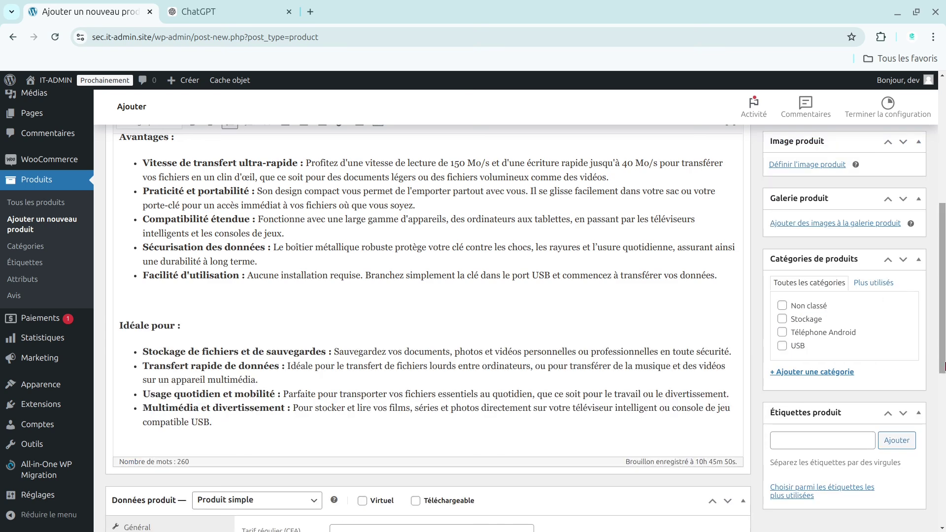
# Step: Set the product type to Produit variable and dismiss the hint about adding attributes
pyautogui.moveTo(945, 343)
pyautogui.mouseDown()
pyautogui.moveTo(945, 290)
pyautogui.moveTo(940, 348)
pyautogui.mouseUp()
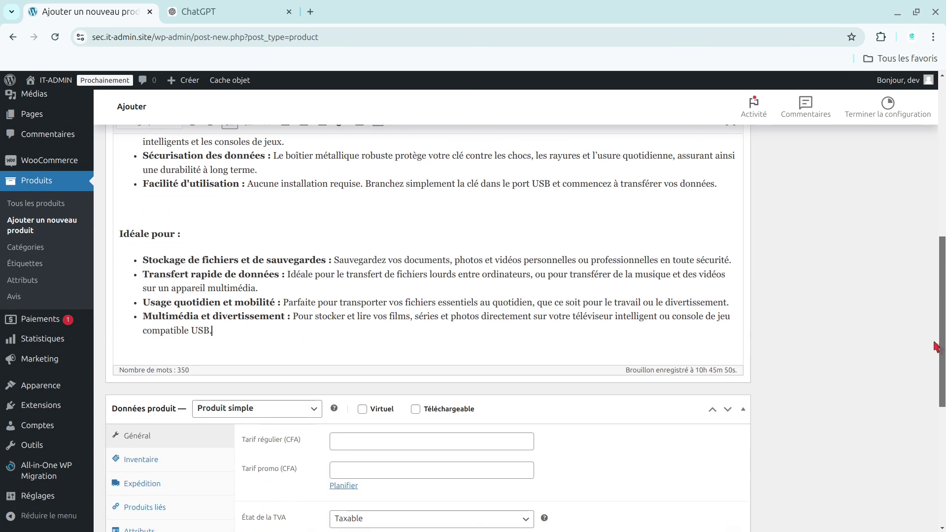
pyautogui.click(253, 409)
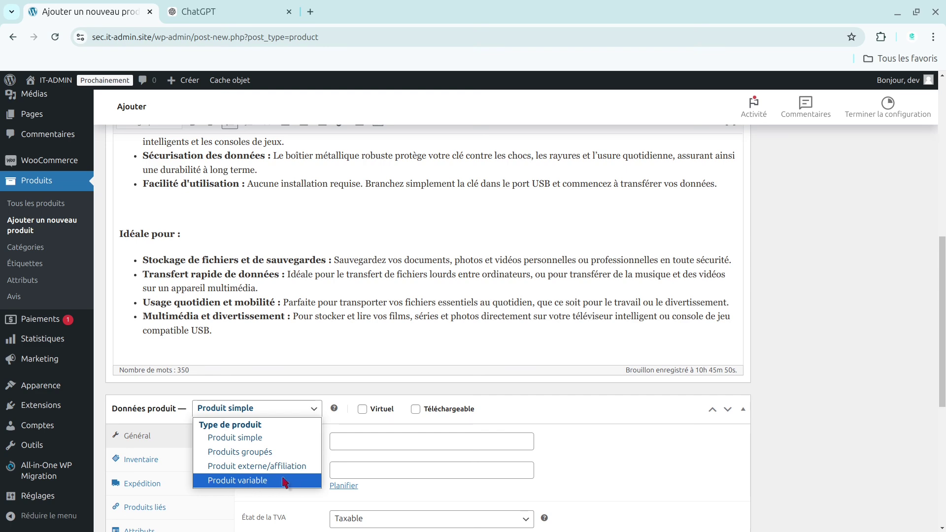
pyautogui.click(249, 481)
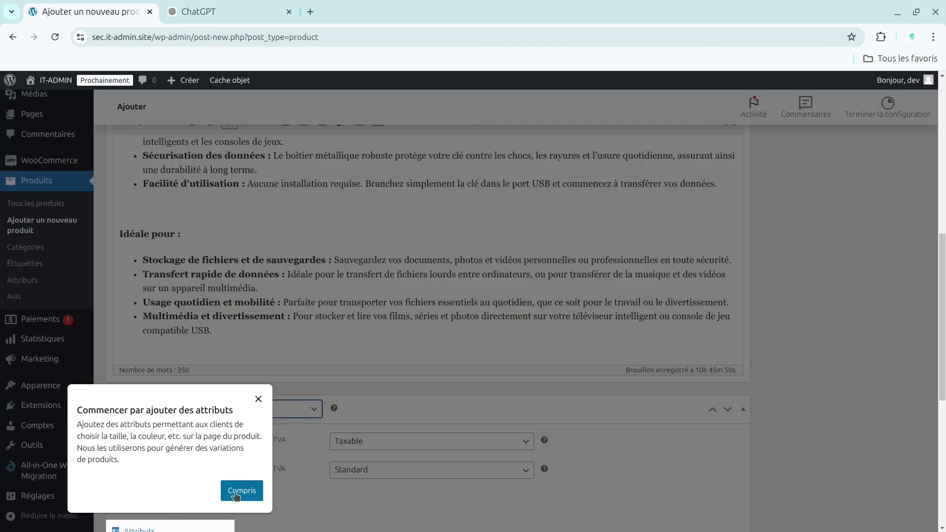
pyautogui.click(242, 489)
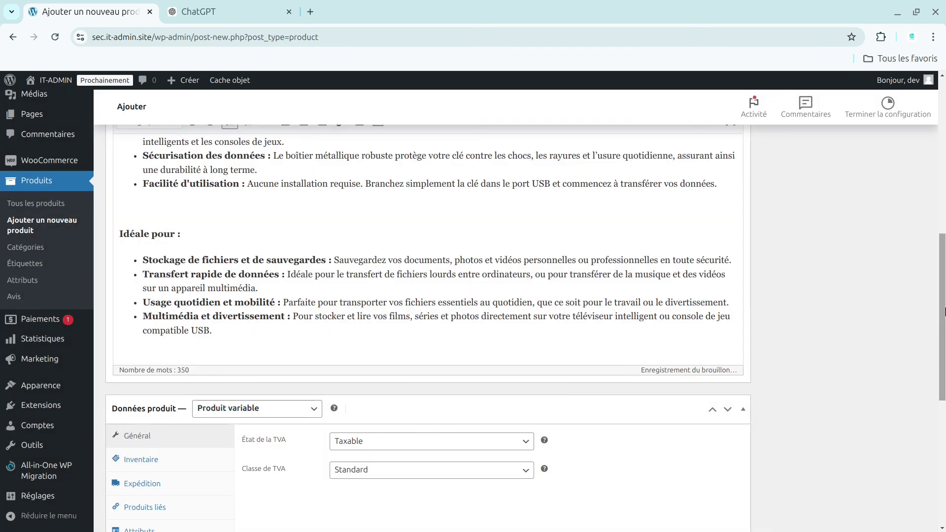
# Step: Try out stock tracking and the one-item-per-order limit in the product's inventory settings, turning both back off
pyautogui.scroll(-4, 488, 325)
pyautogui.scroll(1, 487, 326)
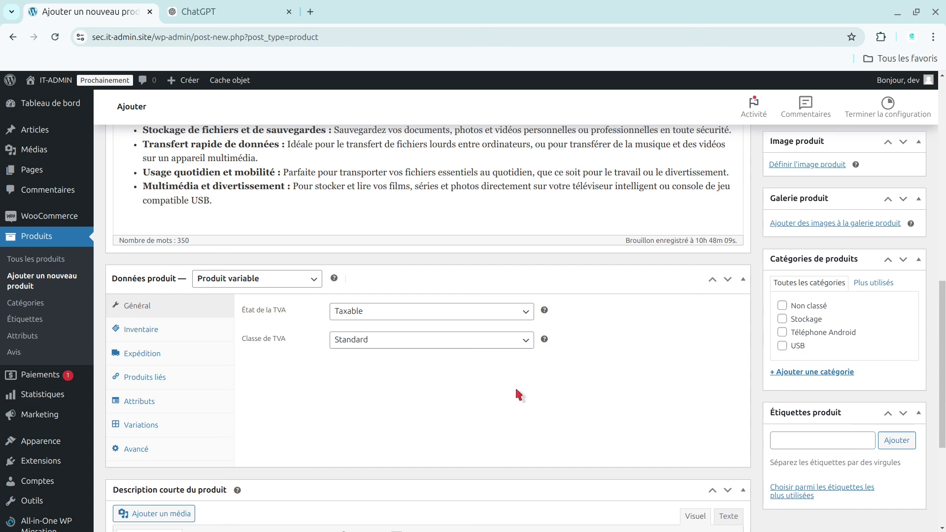
pyautogui.moveTo(943, 340); pyautogui.dragTo(944, 369)
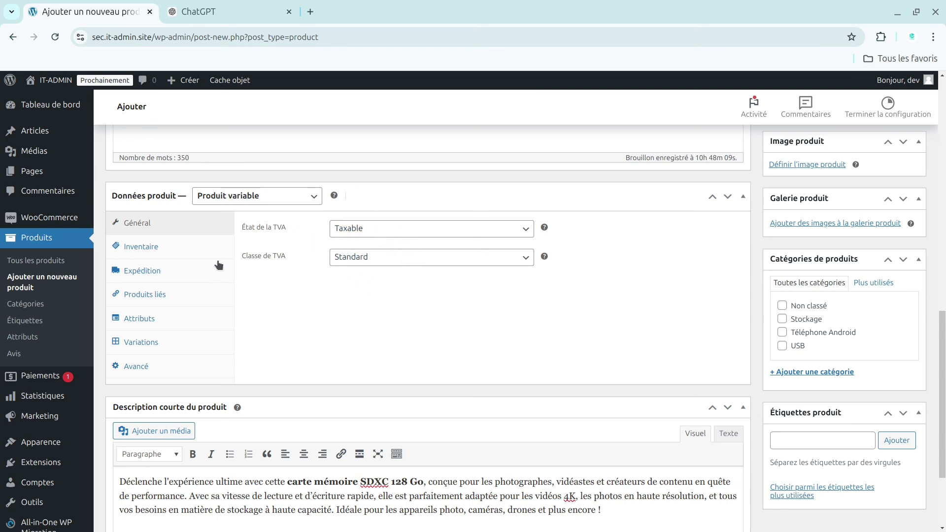
pyautogui.click(145, 247)
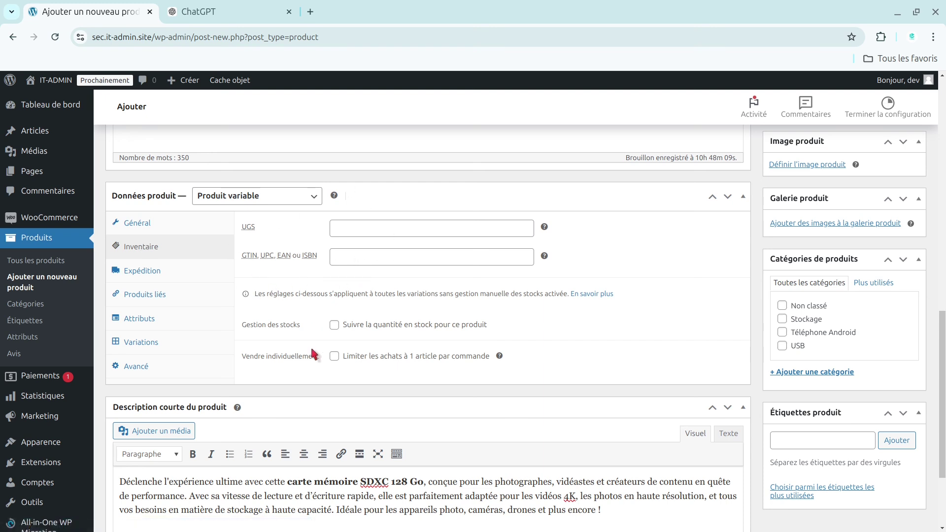
pyautogui.click(335, 325)
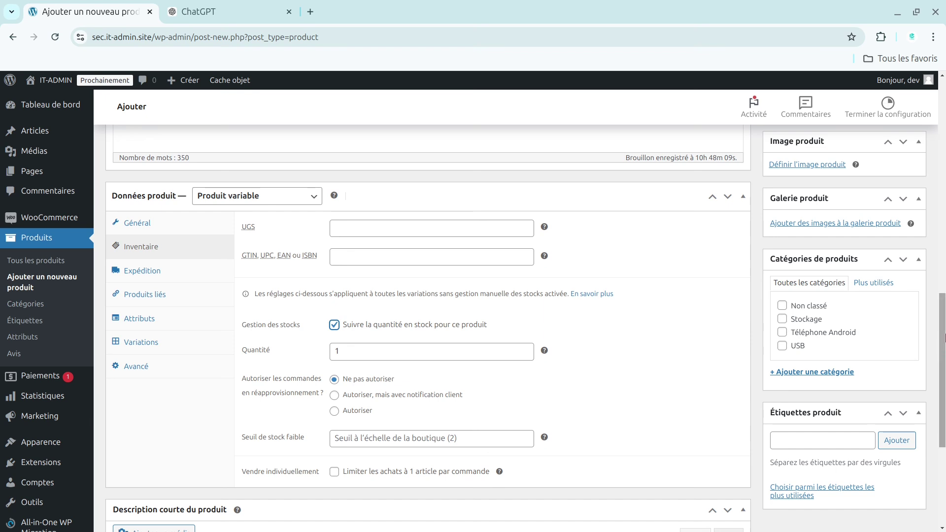
pyautogui.moveTo(943, 339); pyautogui.dragTo(945, 369)
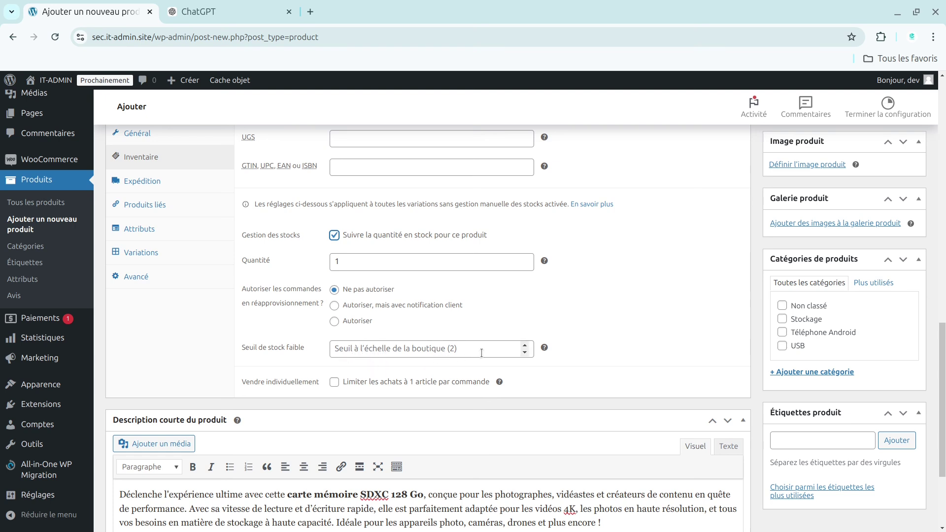
pyautogui.click(416, 353)
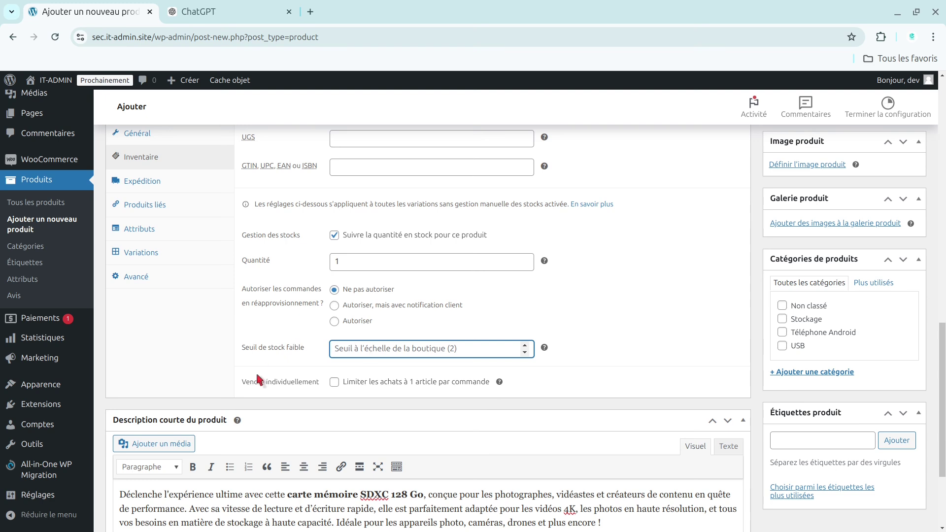
pyautogui.click(334, 382)
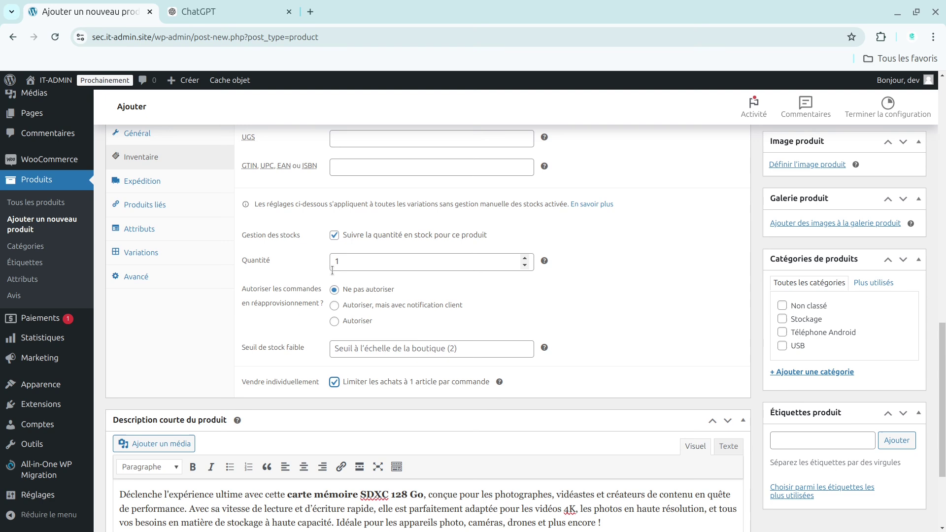
pyautogui.click(334, 235)
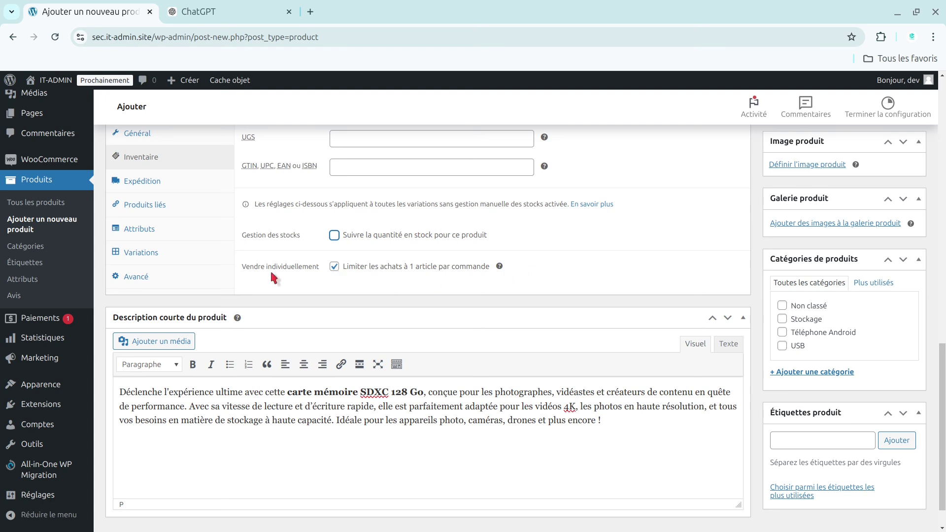
pyautogui.click(335, 267)
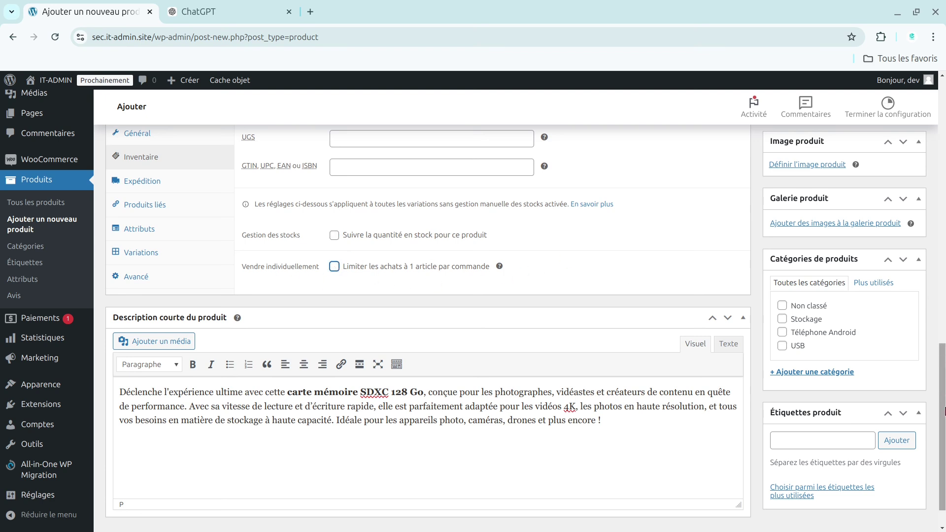
# Step: Examine the product's shipping options, including the shipping class choices, plus its linked products and variations settings
pyautogui.moveTo(945, 404); pyautogui.dragTo(945, 364)
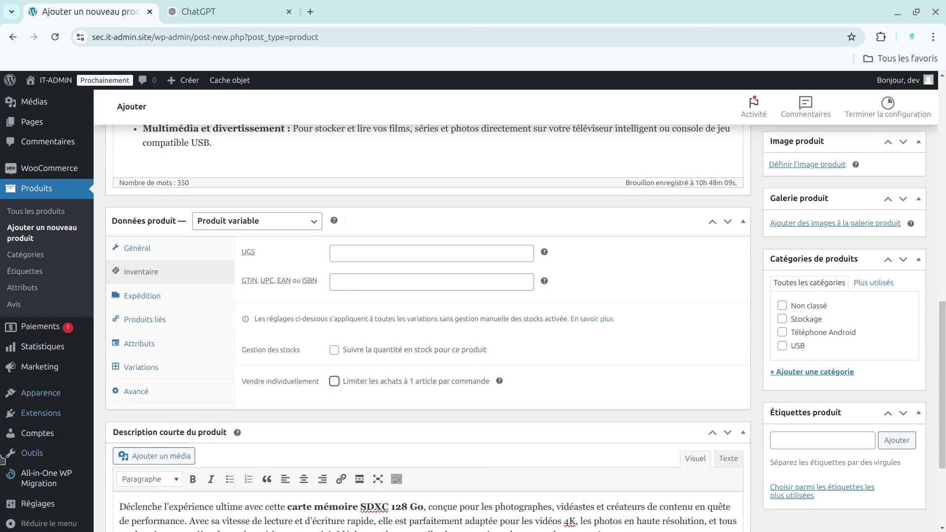
pyautogui.moveTo(32, 452)
pyautogui.click(142, 295)
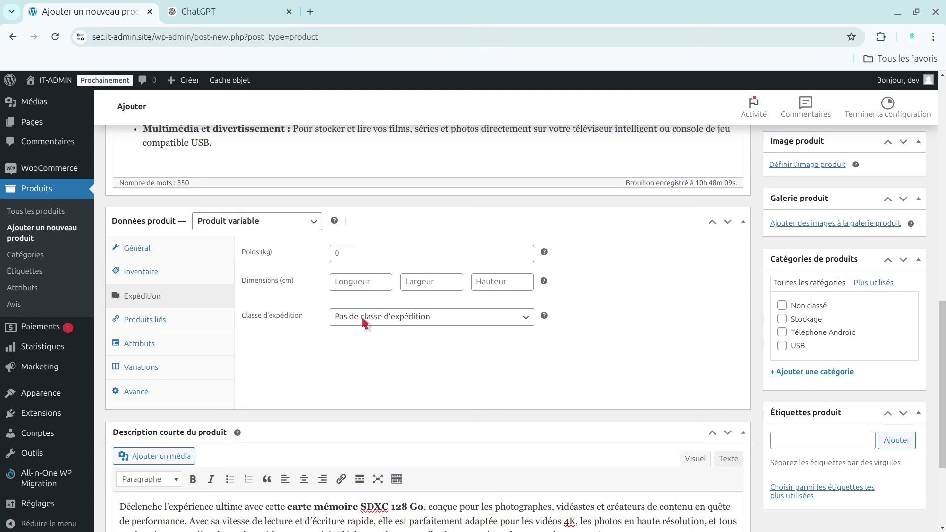
pyautogui.click(371, 257)
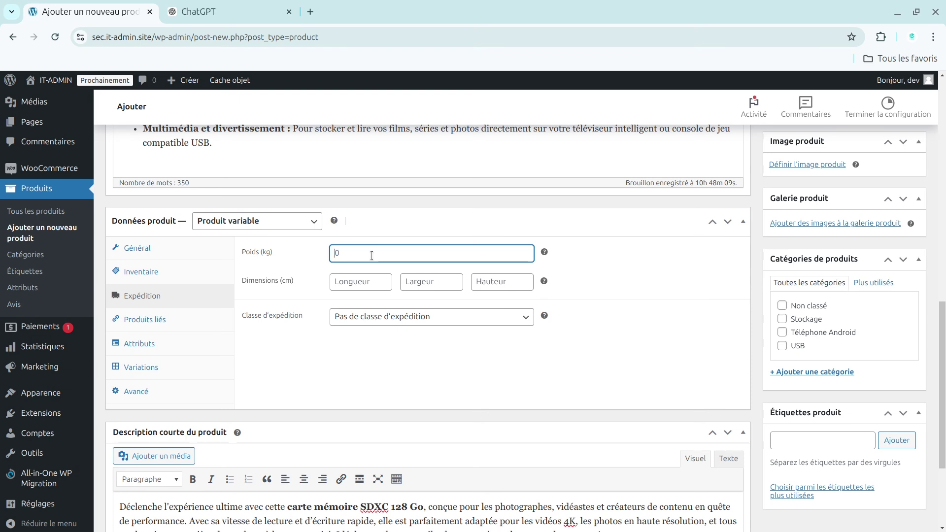
pyautogui.click(419, 318)
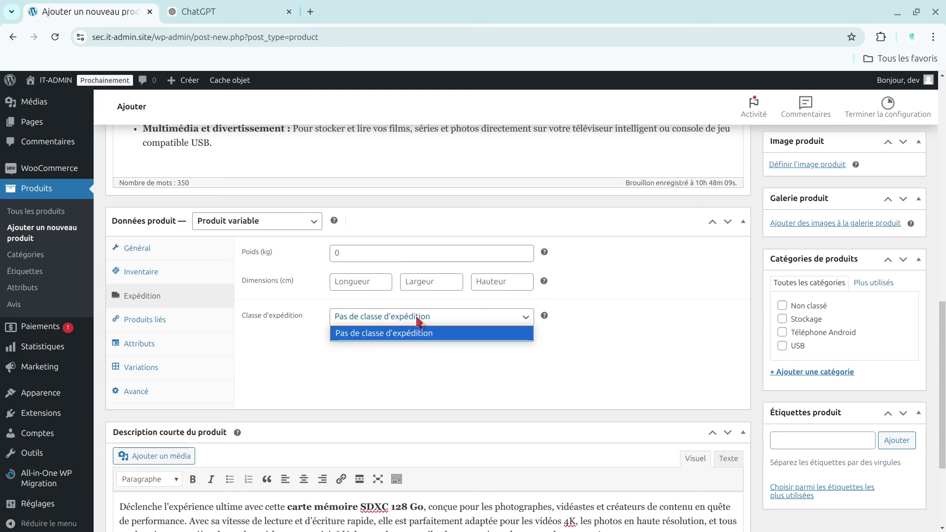
pyautogui.click(419, 319)
pyautogui.click(157, 325)
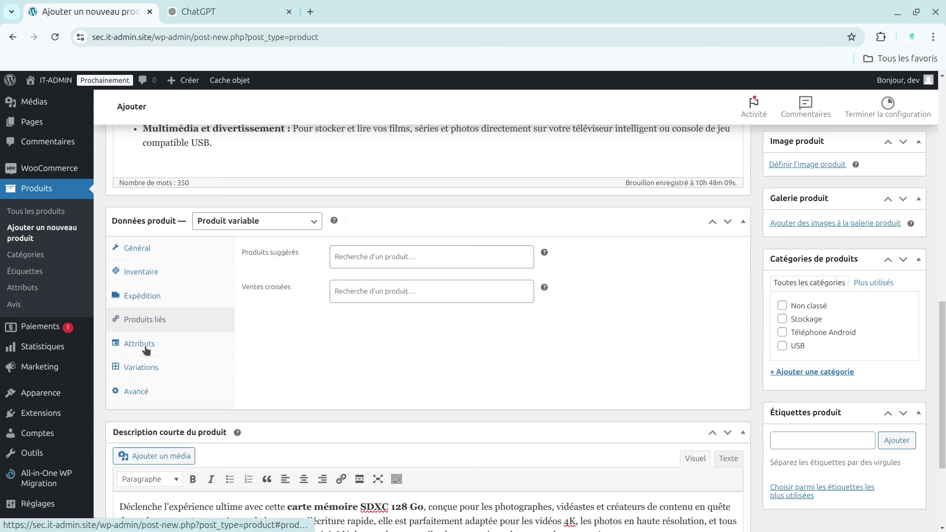
pyautogui.click(133, 370)
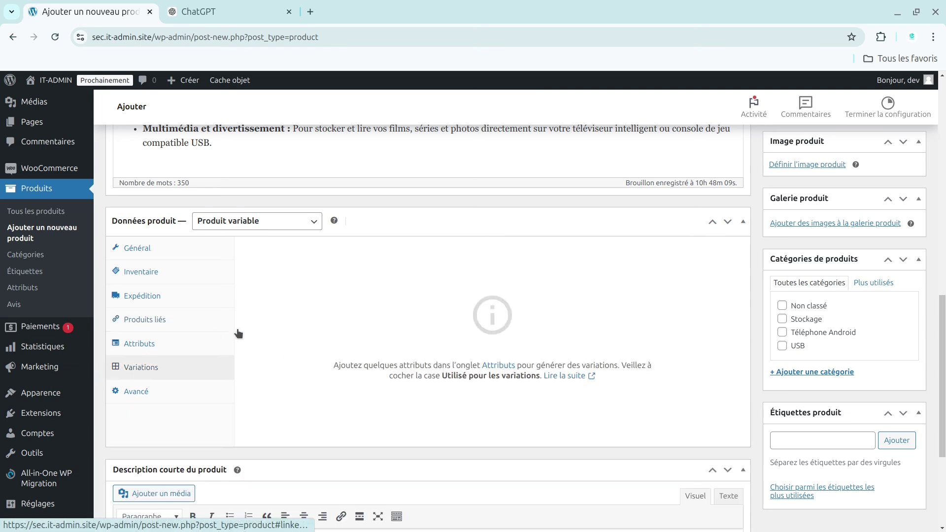
# Step: Define a product attribute named Version with the values "2.0 | 3.0" and save the attributes
pyautogui.click(141, 345)
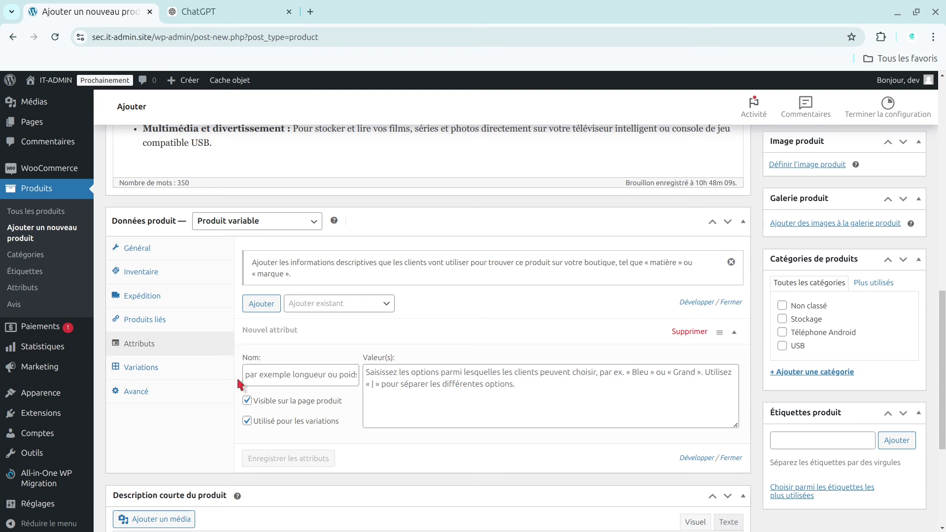
pyautogui.click(280, 377)
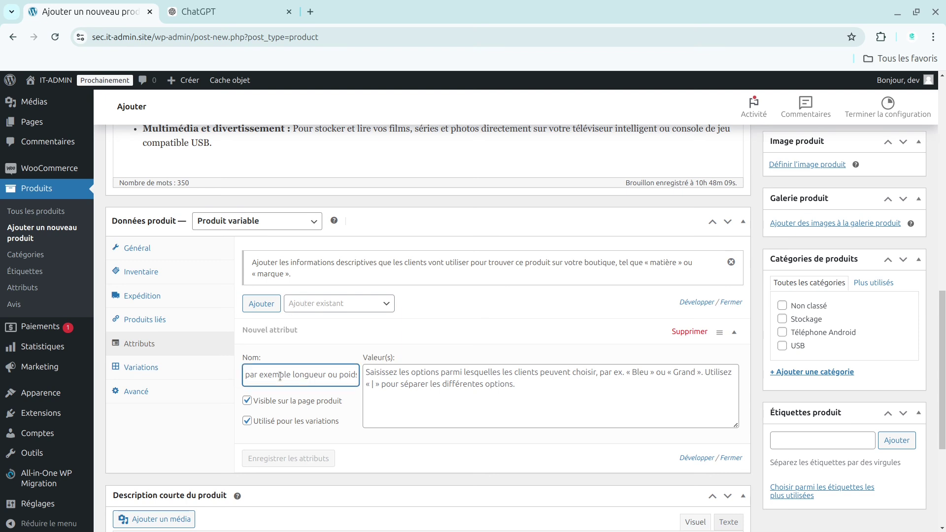
pyautogui.write('Version')
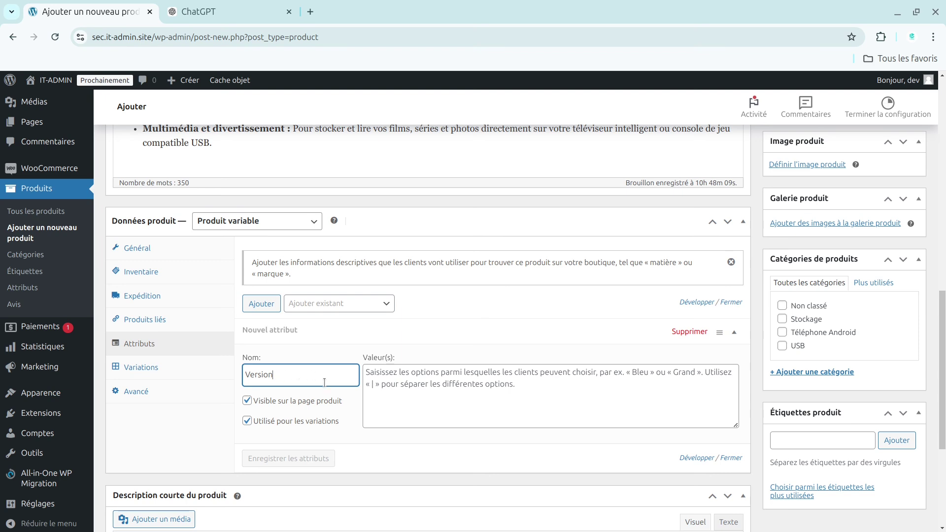
pyautogui.click(390, 386)
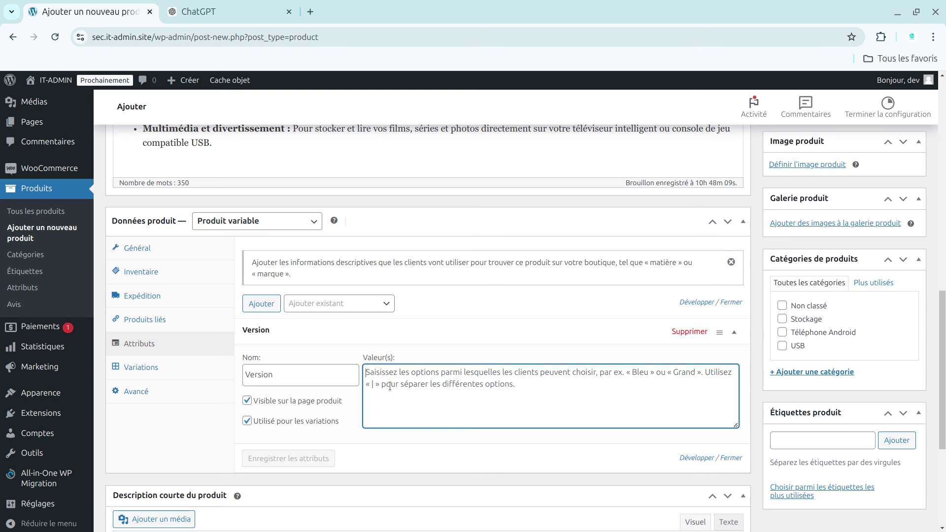
pyautogui.write('2.')
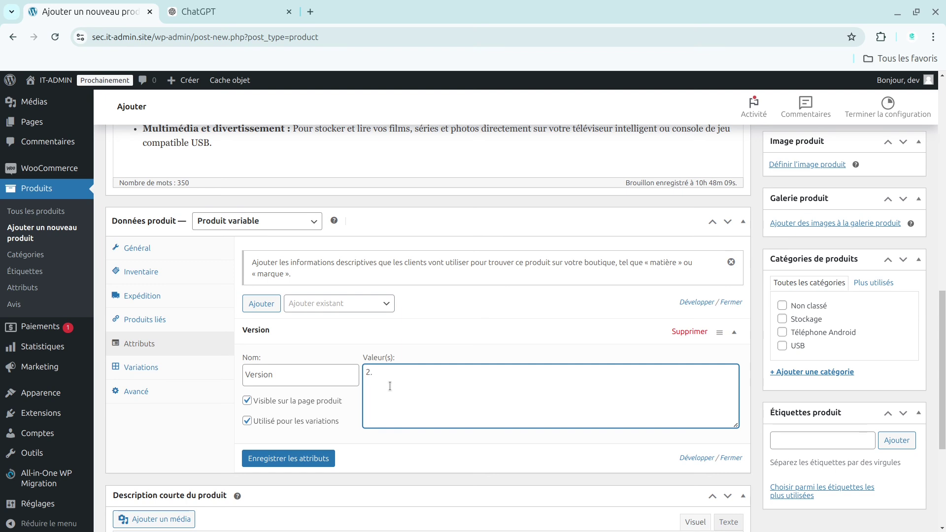
pyautogui.write('0 |')
pyautogui.write('3.0')
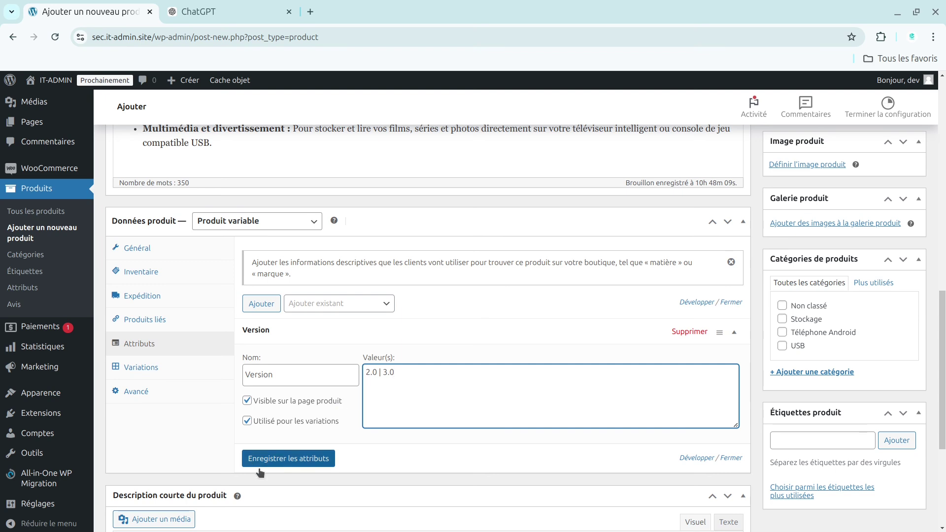
pyautogui.click(294, 459)
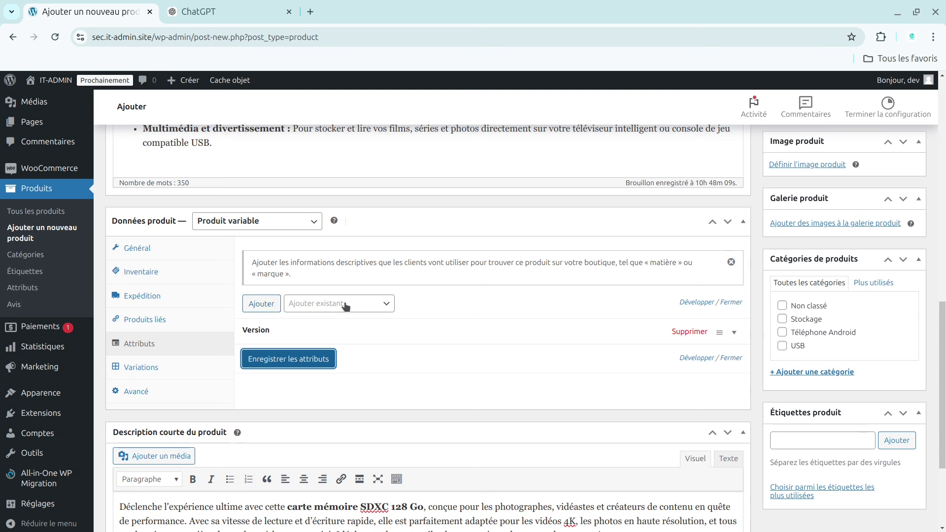
# Step: Add a second product attribute named Capacité with the values "16GB | 32GB | 64GB | 128GB" and save the attributes
pyautogui.click(261, 304)
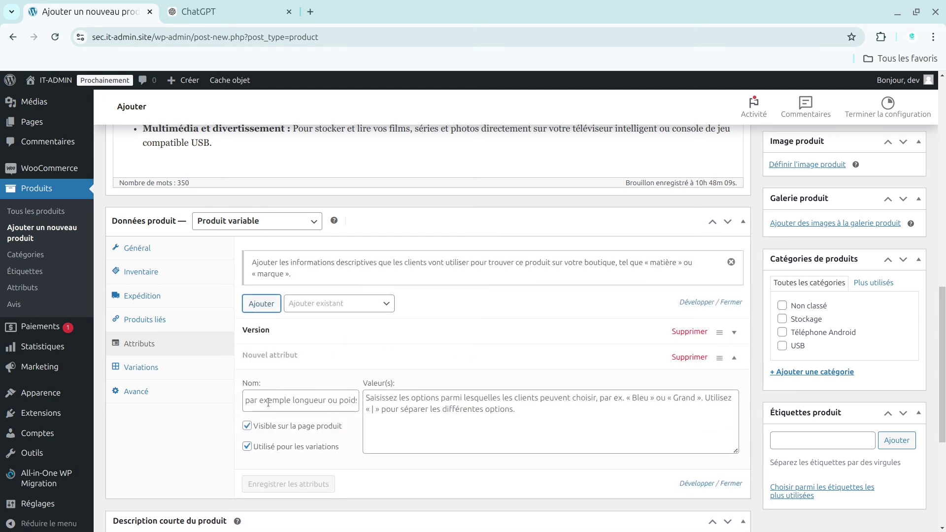
pyautogui.click(268, 402)
pyautogui.write('T')
pyautogui.press('BackSpace')
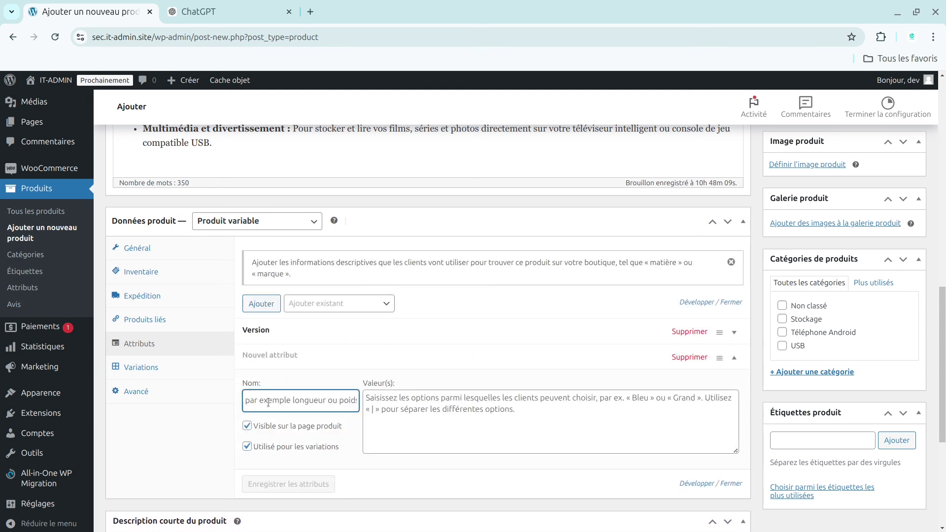
pyautogui.write('Capacité')
pyautogui.click(391, 406)
pyautogui.write('1')
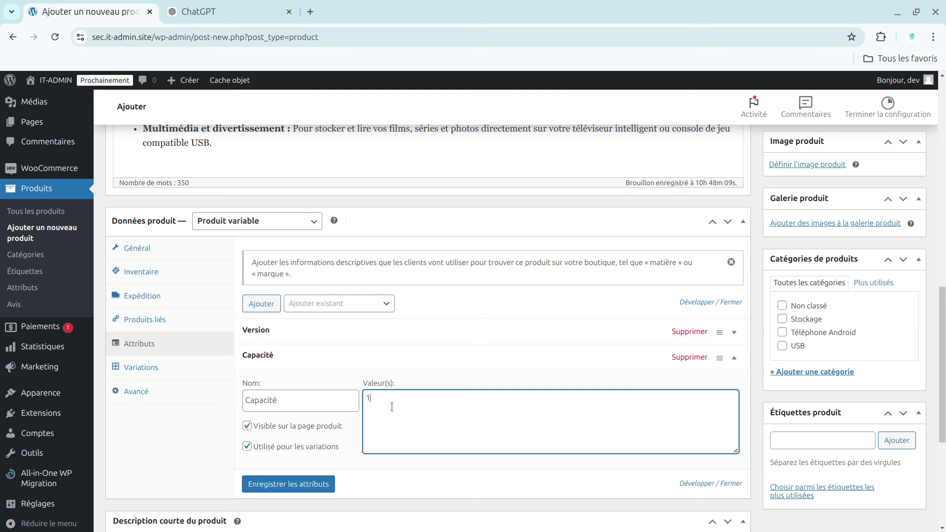
pyautogui.write('6GB | 32GB')
pyautogui.write('64GB | 128GB')
pyautogui.click(289, 484)
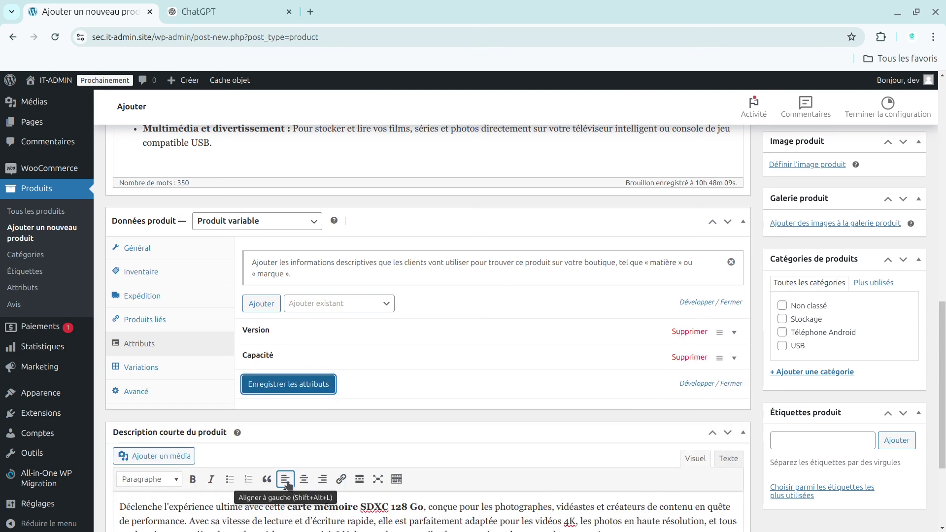
pyautogui.click(249, 388)
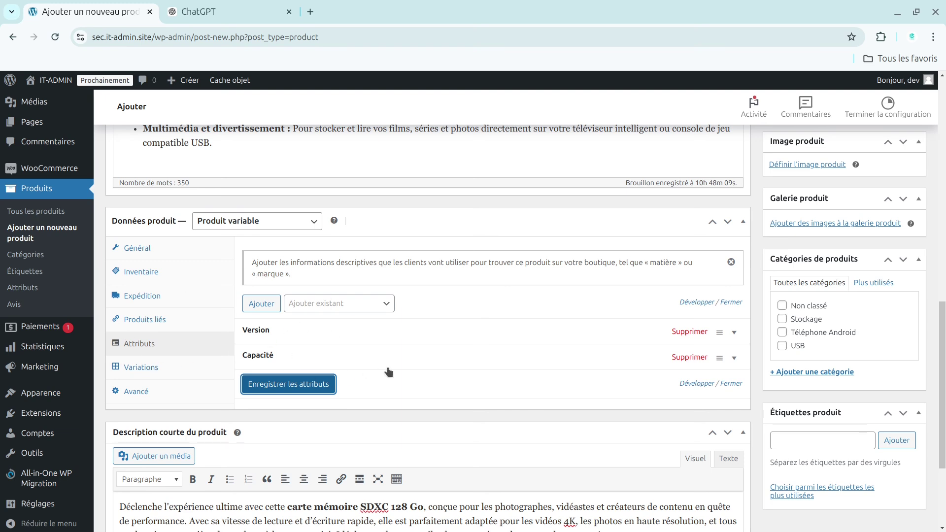
# Step: Generate product variations for every combination of the Version and Capacité attributes
pyautogui.click(174, 372)
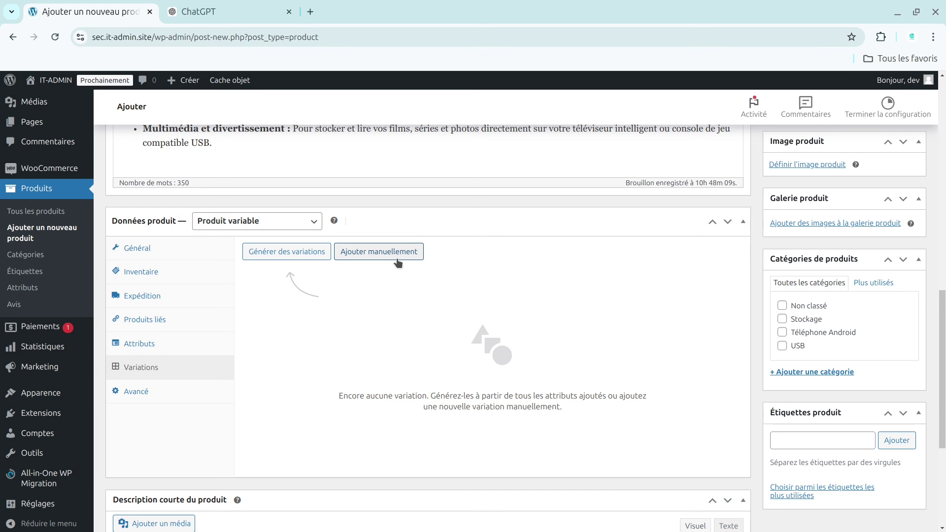
pyautogui.click(282, 257)
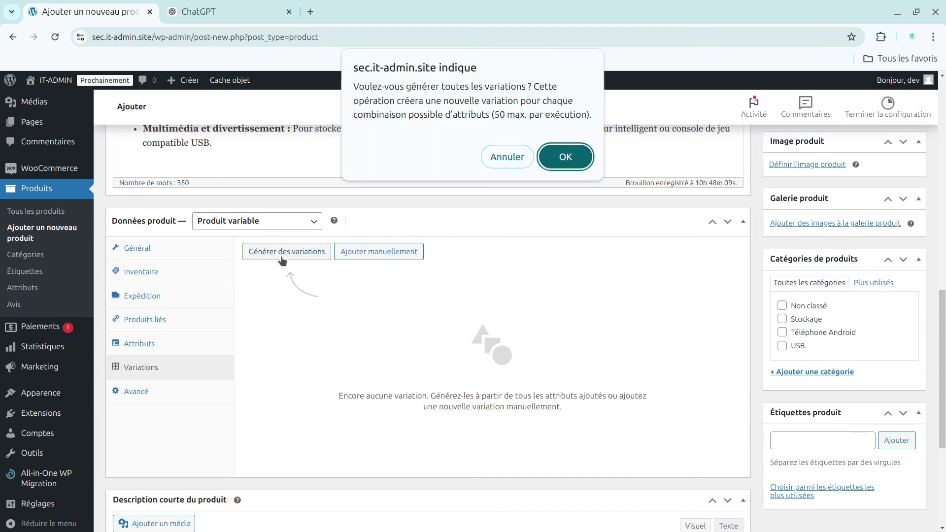
pyautogui.click(572, 156)
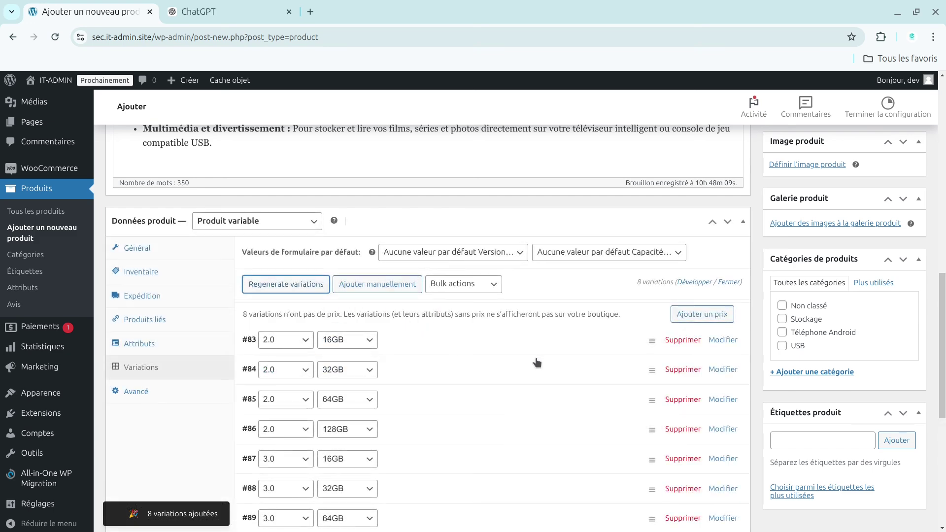
# Step: Set the 2.0 / 16GB variation's regular price to 2000 CFA and its promotional price to 1500 CFA
pyautogui.moveTo(944, 302); pyautogui.dragTo(945, 333)
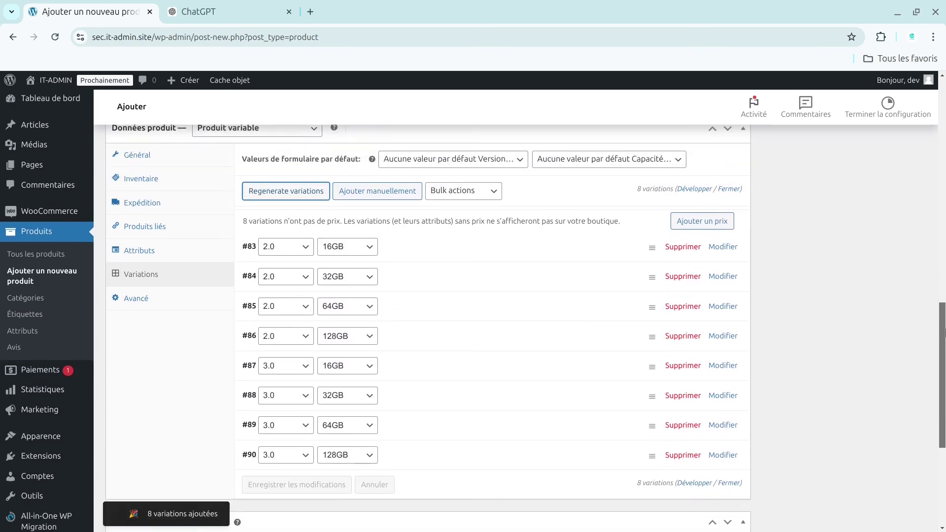
pyautogui.click(722, 246)
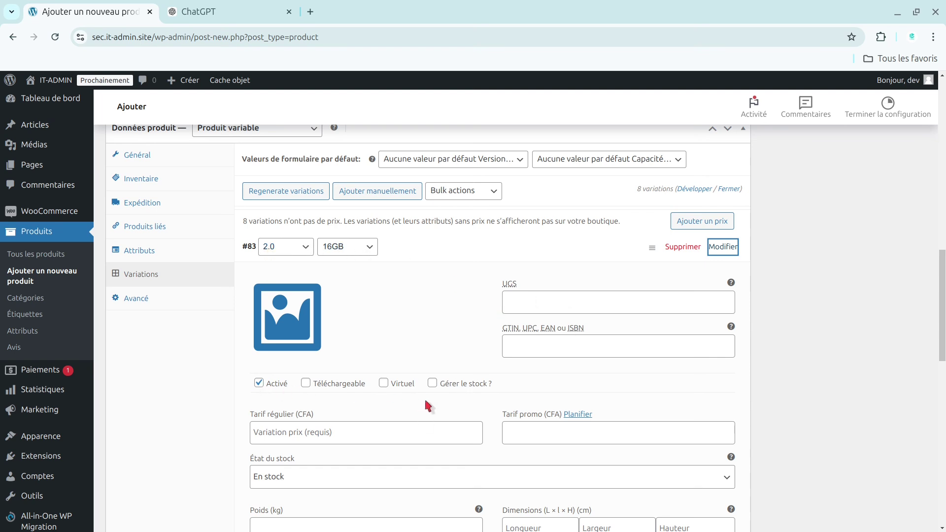
pyautogui.click(290, 439)
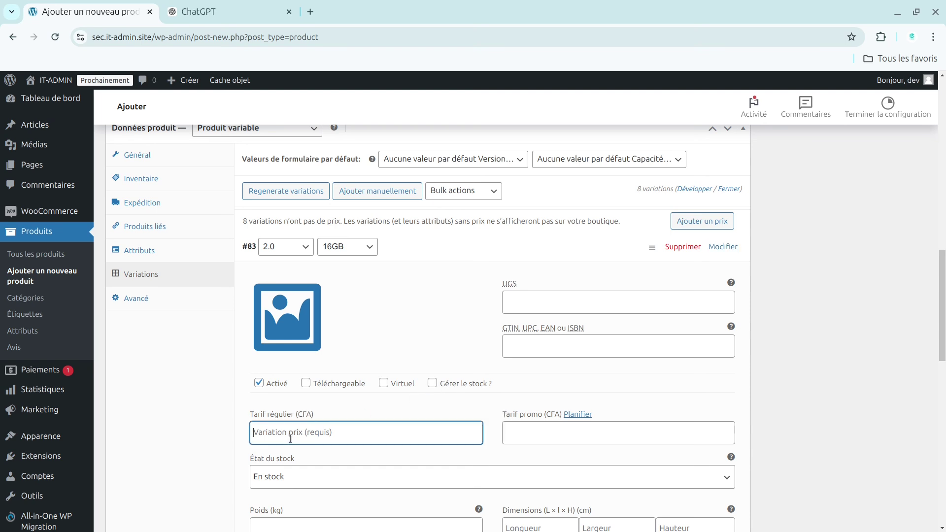
pyautogui.write('2000')
pyautogui.click(534, 437)
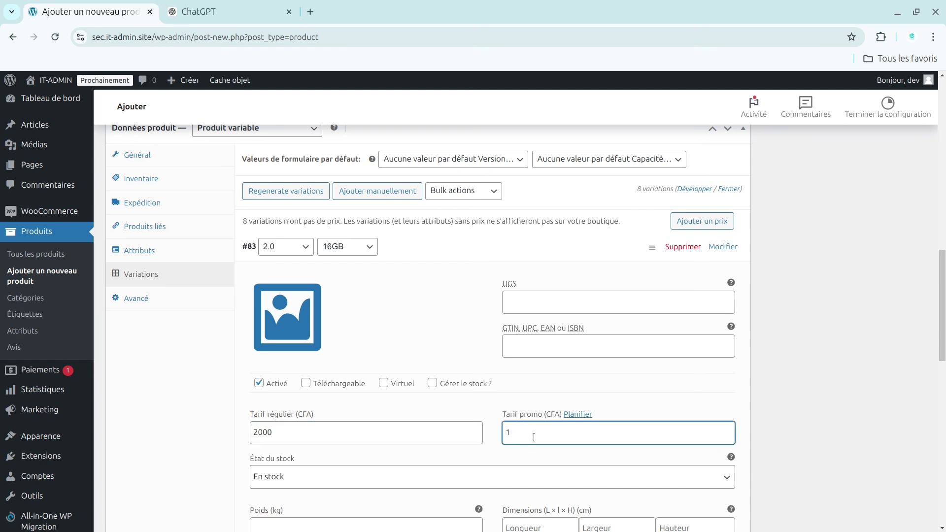
pyautogui.press('BackSpace')
pyautogui.press('BackSpace')
pyautogui.press('BackSpace')
# Step: Keep the 2.0 / 16GB variation's stock status at En stock and assign it the 16GB.webp image from the media library
pyautogui.moveTo(943, 306); pyautogui.dragTo(942, 335)
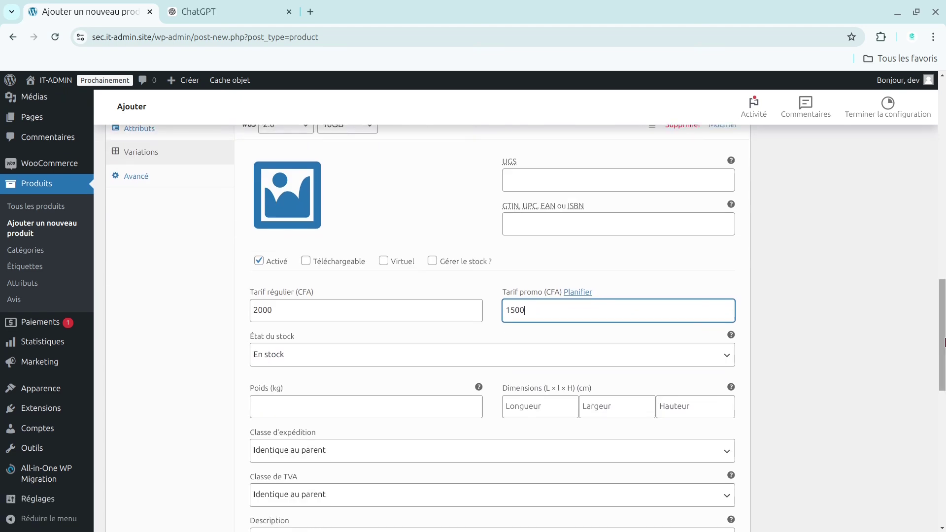
pyautogui.click(716, 362)
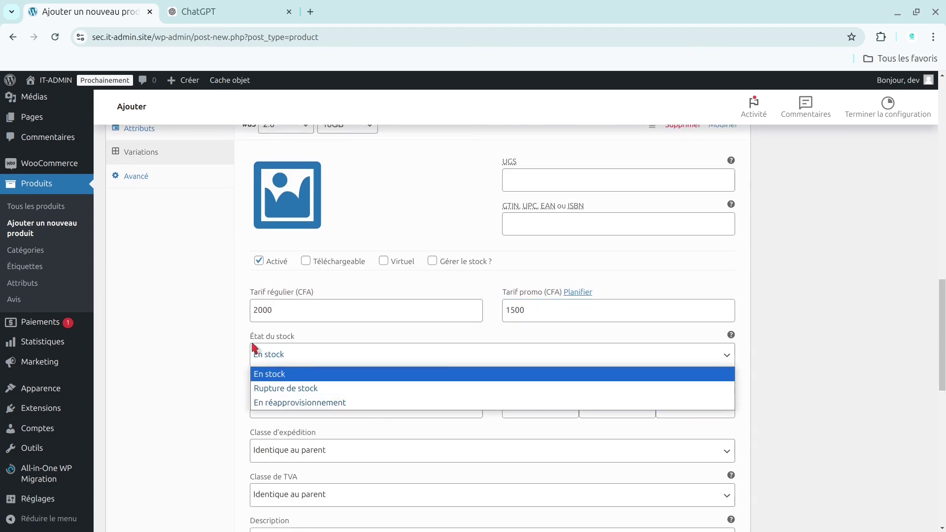
pyautogui.click(288, 350)
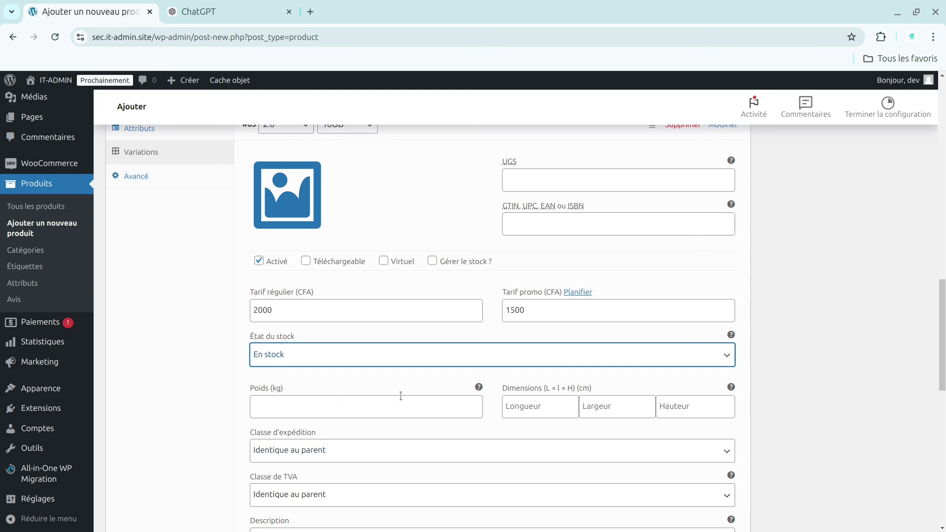
pyautogui.moveTo(943, 336); pyautogui.dragTo(944, 384)
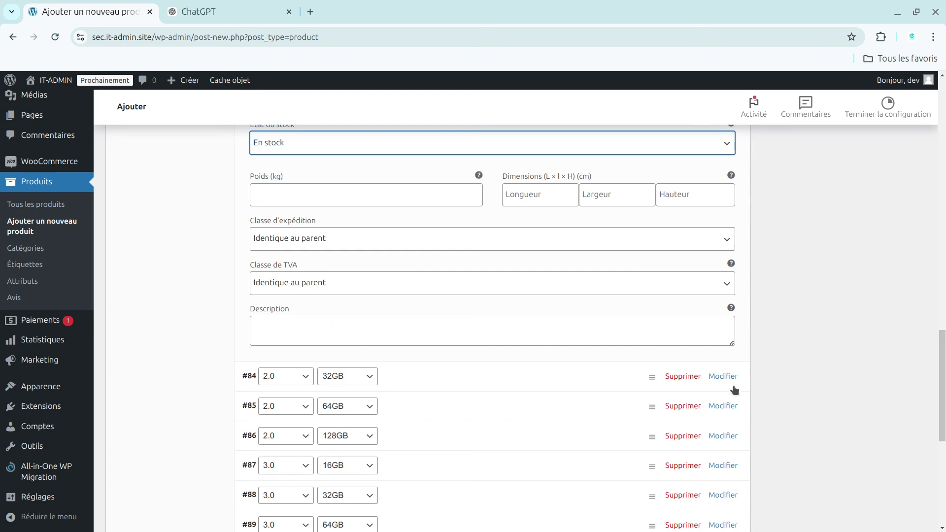
pyautogui.moveTo(944, 412); pyautogui.dragTo(944, 350)
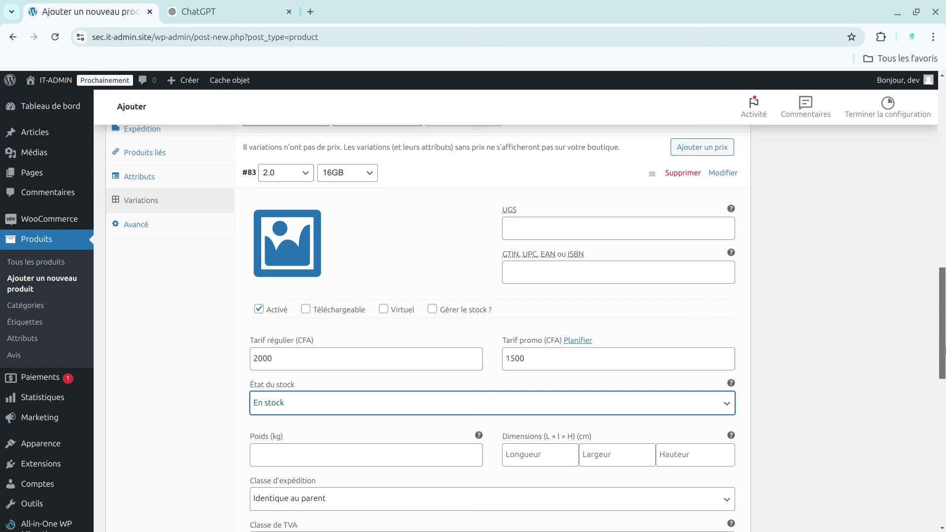
pyautogui.click(285, 246)
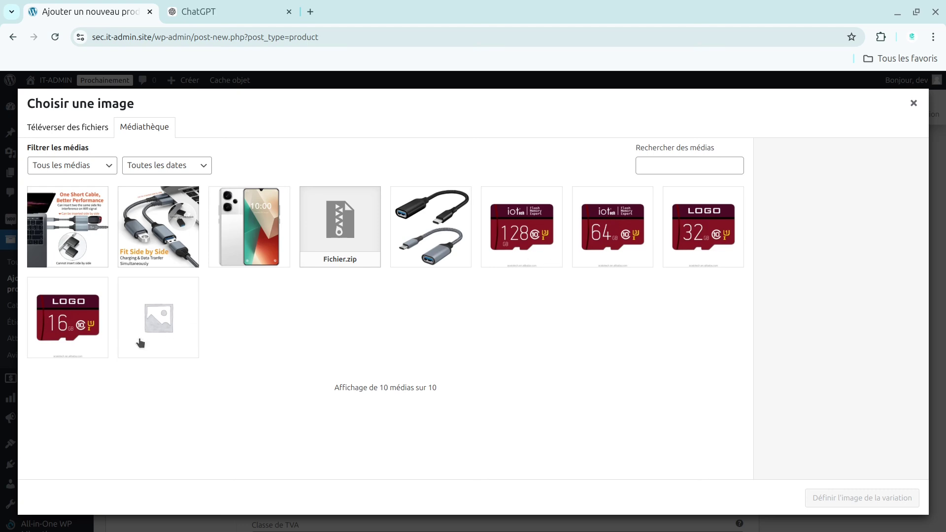
pyautogui.click(72, 327)
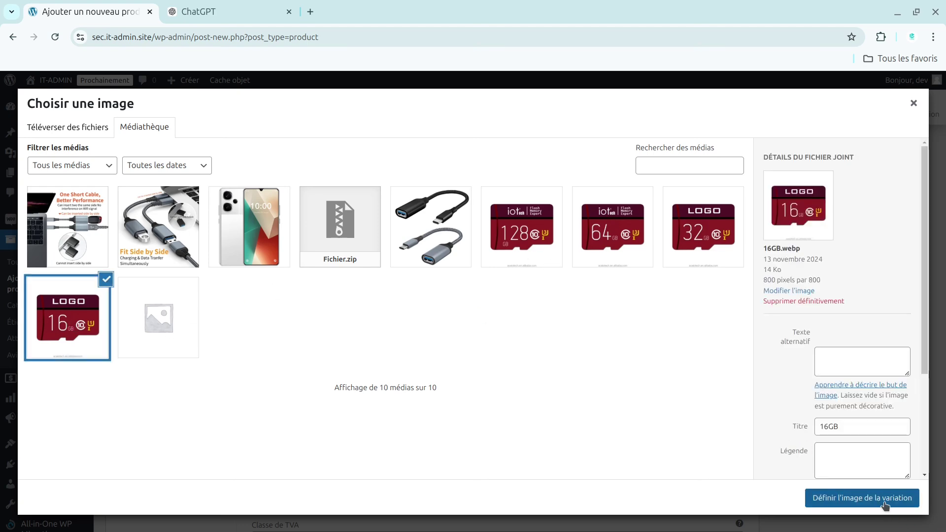
pyautogui.click(885, 503)
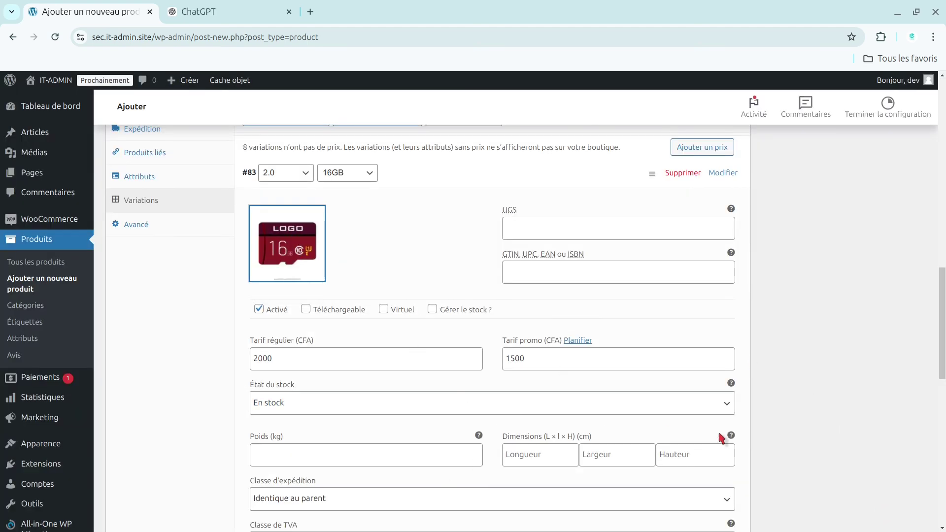
# Step: Set the 2.0 / 32GB variation's regular price to 3500 CFA
pyautogui.scroll(-5, 382, 412)
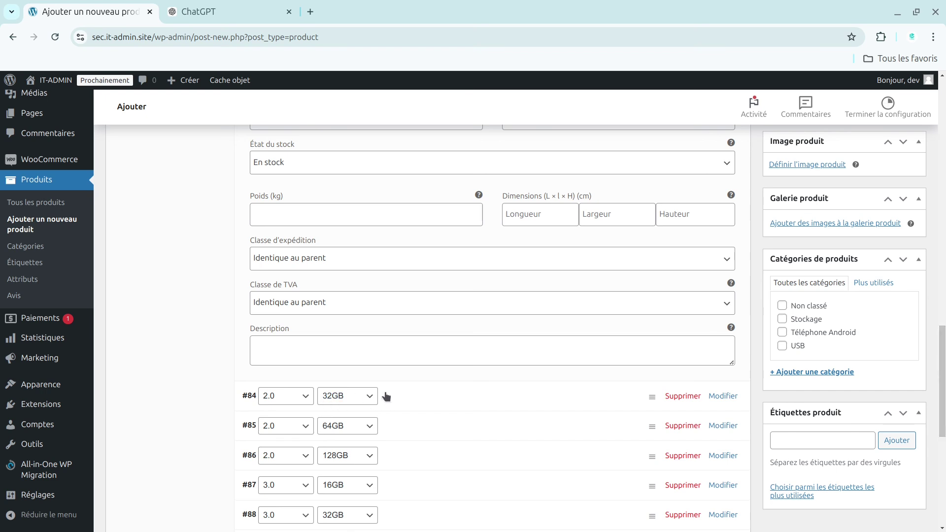
pyautogui.click(732, 401)
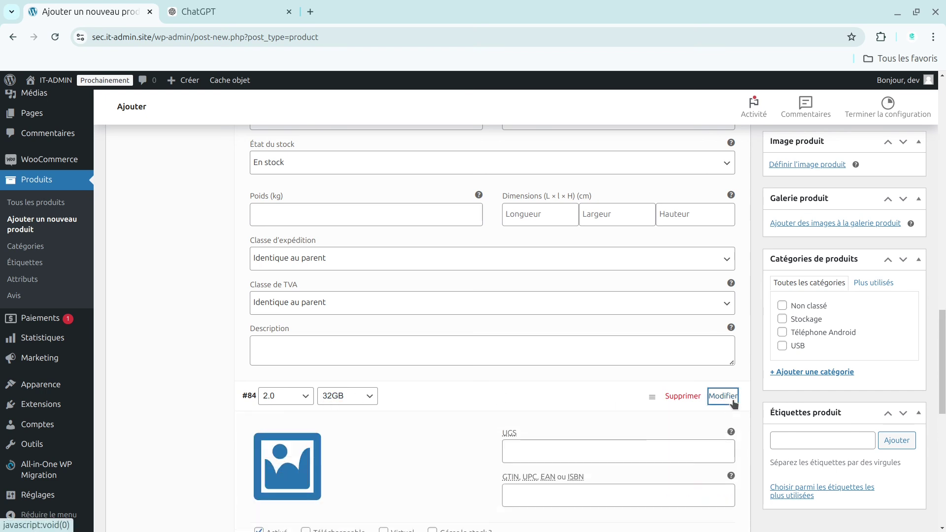
pyautogui.scroll(-4, 508, 393)
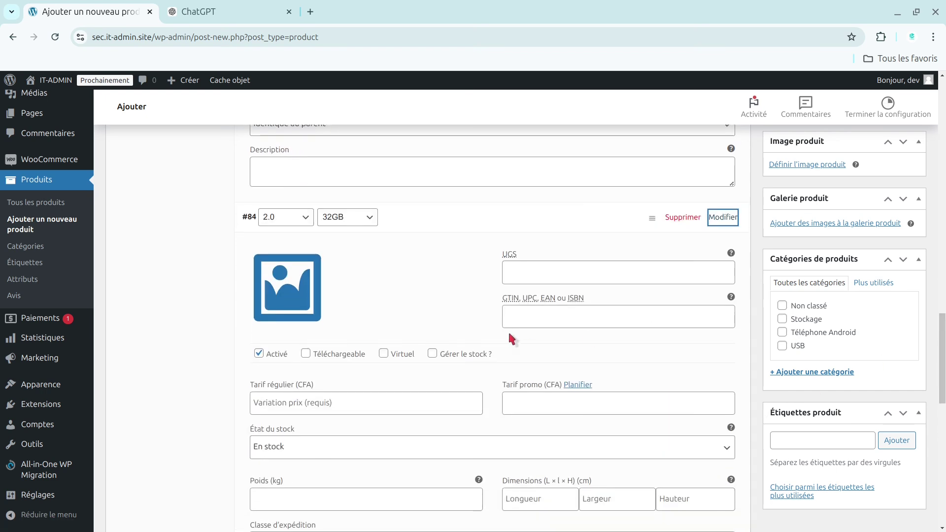
pyautogui.click(325, 400)
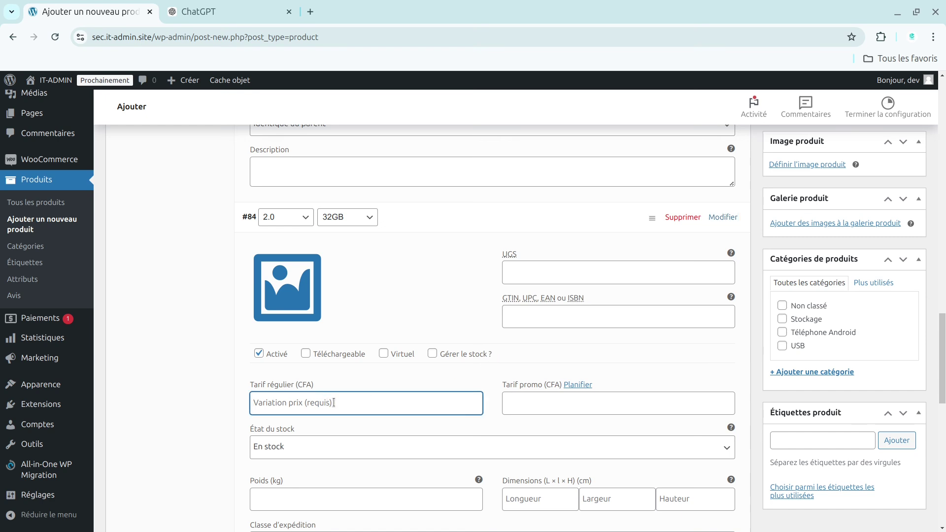
pyautogui.write('3500')
# Step: Expand the 2.0 / 64GB variation's settings, and assign the 32GB.webp image to the 2.0 / 32GB variation
pyautogui.moveTo(945, 345); pyautogui.dragTo(945, 424)
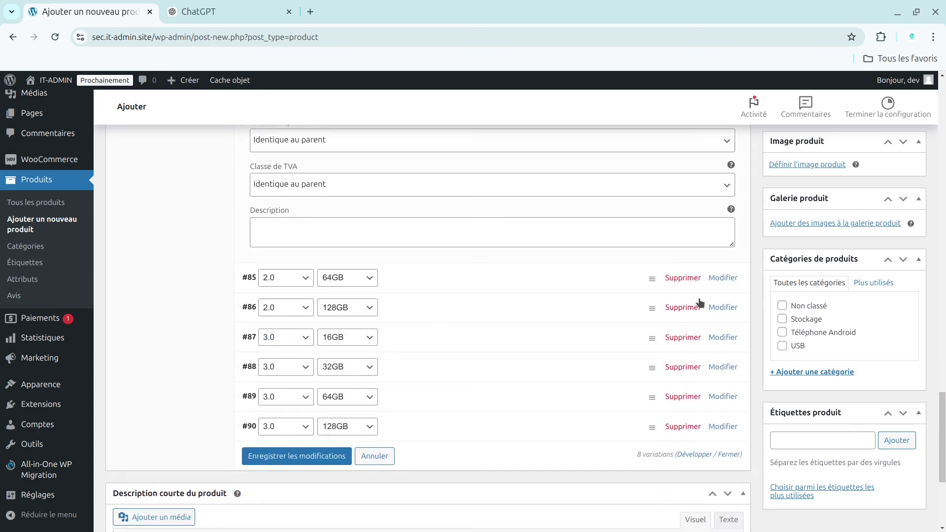
pyautogui.click(724, 278)
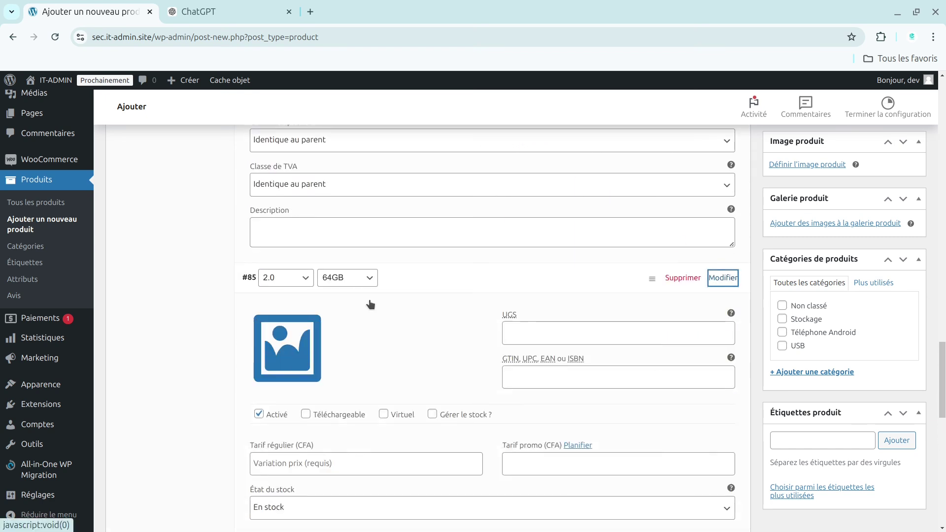
pyautogui.moveTo(945, 403); pyautogui.dragTo(945, 353)
pyautogui.click(287, 197)
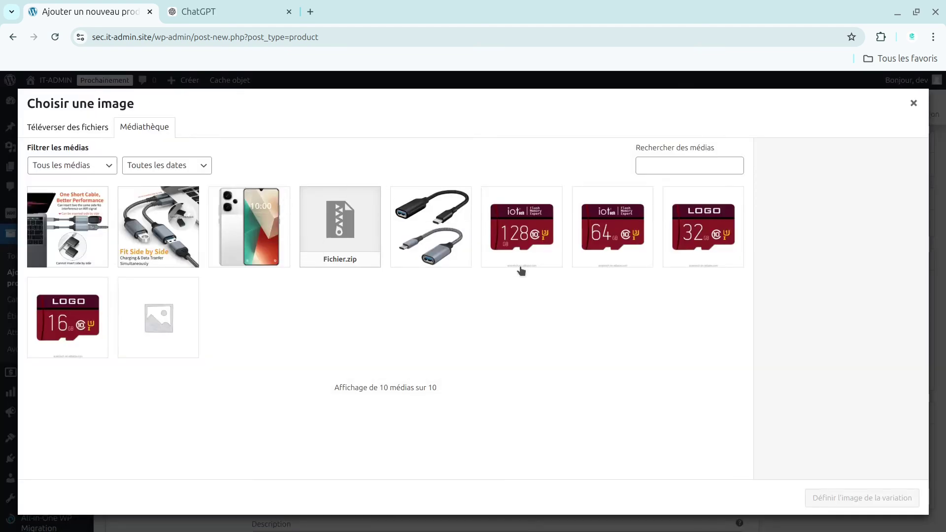
pyautogui.click(695, 235)
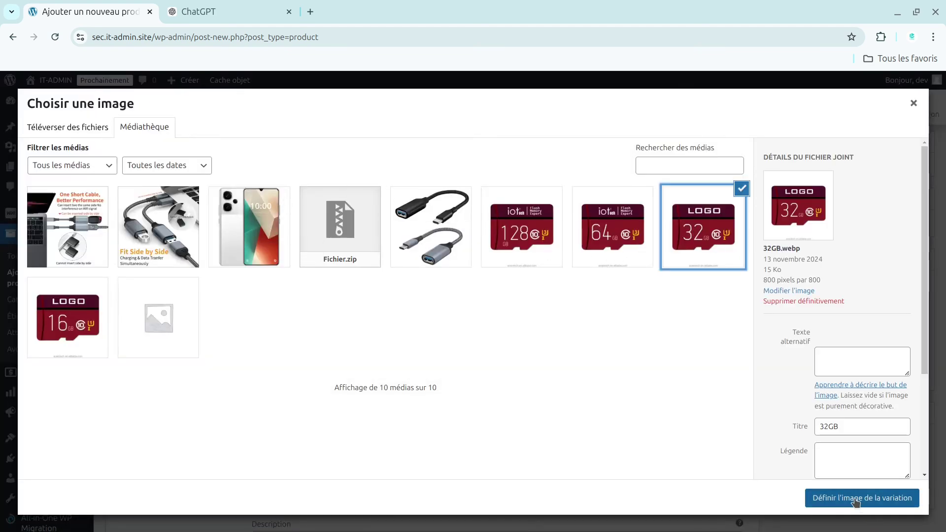
pyautogui.click(856, 498)
# Step: Assign the 64GB.webp image from the media library to the 2.0 / 64GB variation
pyautogui.moveTo(944, 383); pyautogui.dragTo(944, 405)
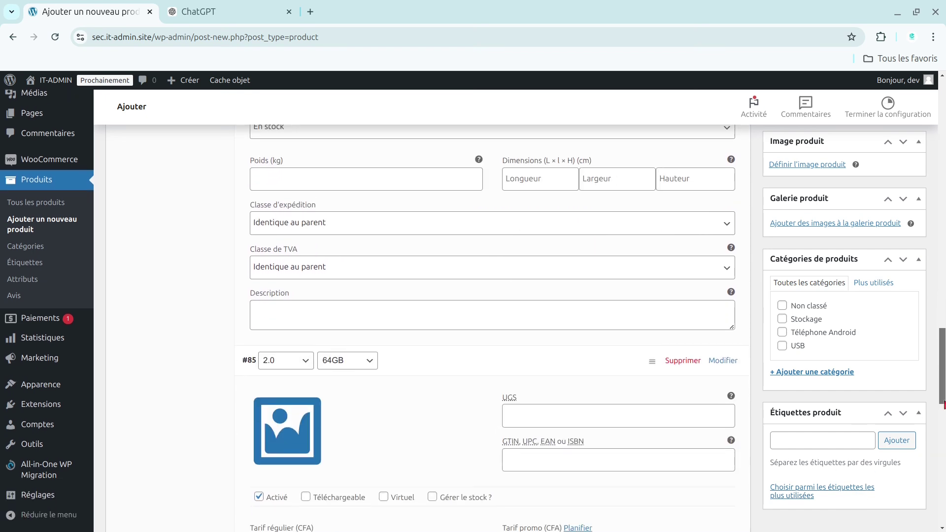
pyautogui.click(286, 434)
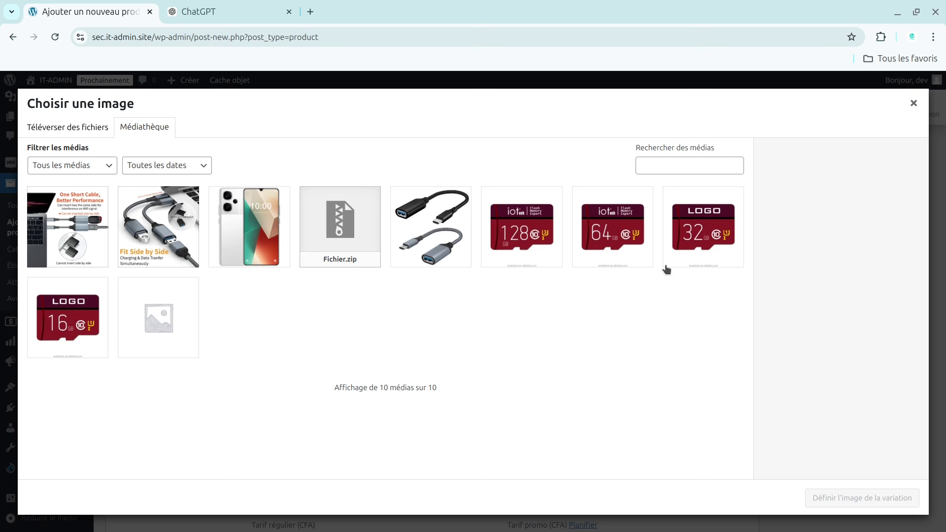
pyautogui.click(578, 249)
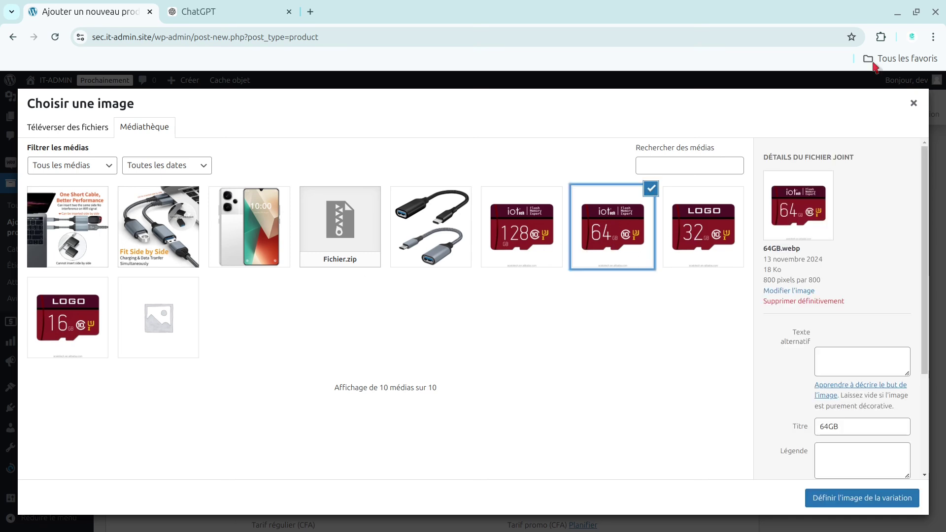
pyautogui.click(818, 497)
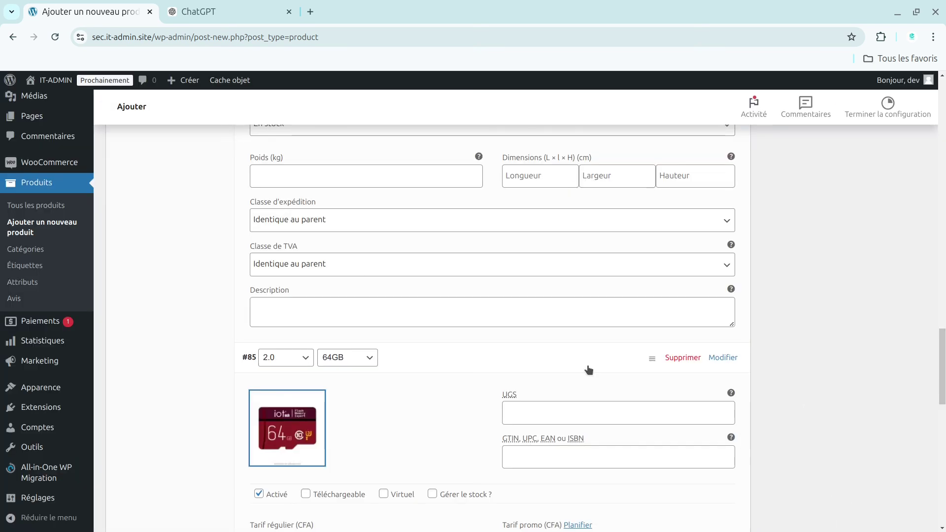
# Step: Set the 2.0 / 64GB variation's regular price to 7000 CFA and its promotional price to 6999 CFA
pyautogui.click(586, 416)
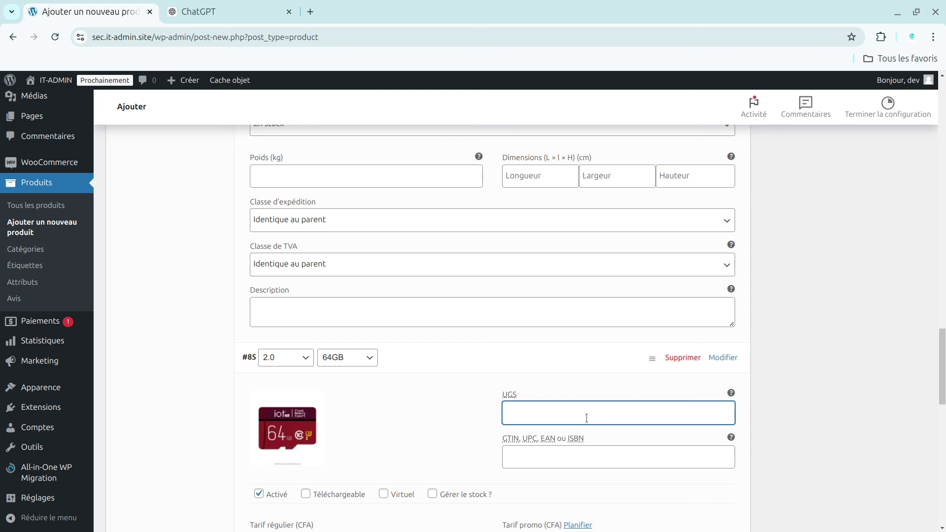
pyautogui.write('7000')
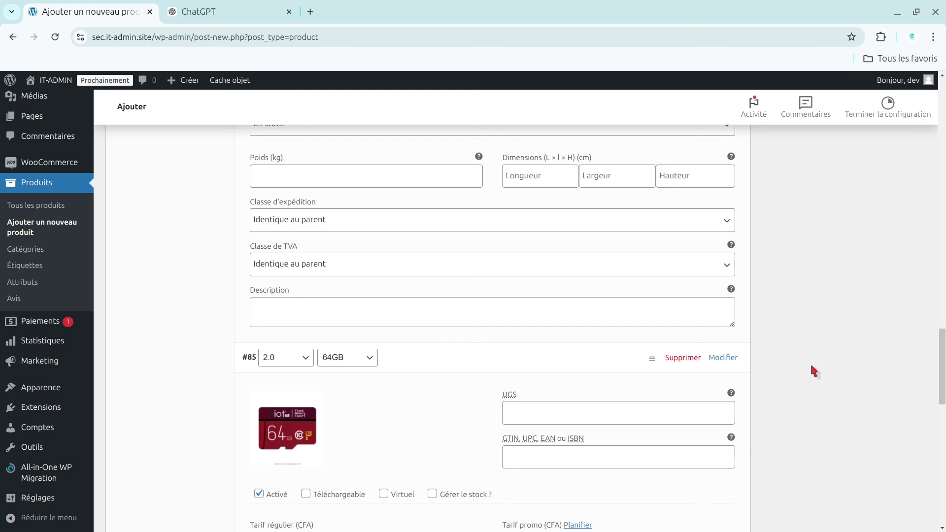
pyautogui.moveTo(941, 347); pyautogui.dragTo(942, 397)
pyautogui.click(347, 249)
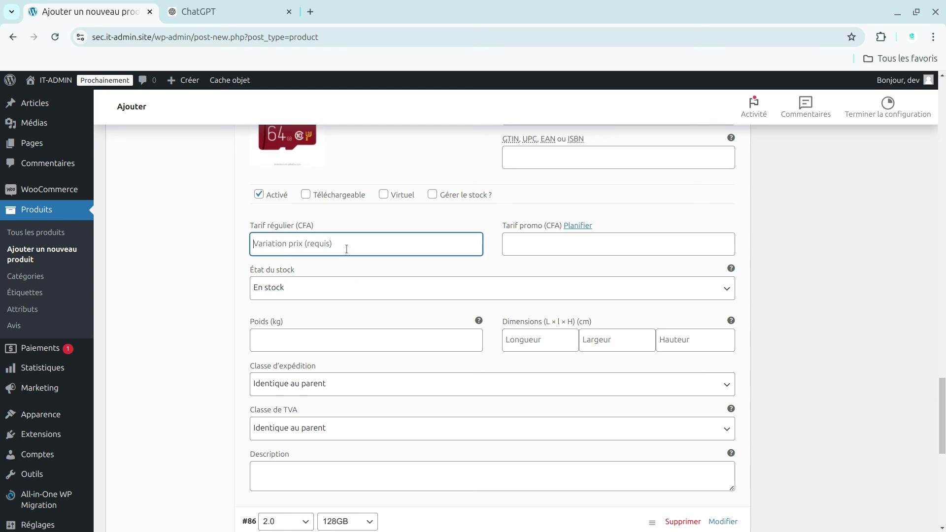
pyautogui.write('7000')
pyautogui.click(557, 248)
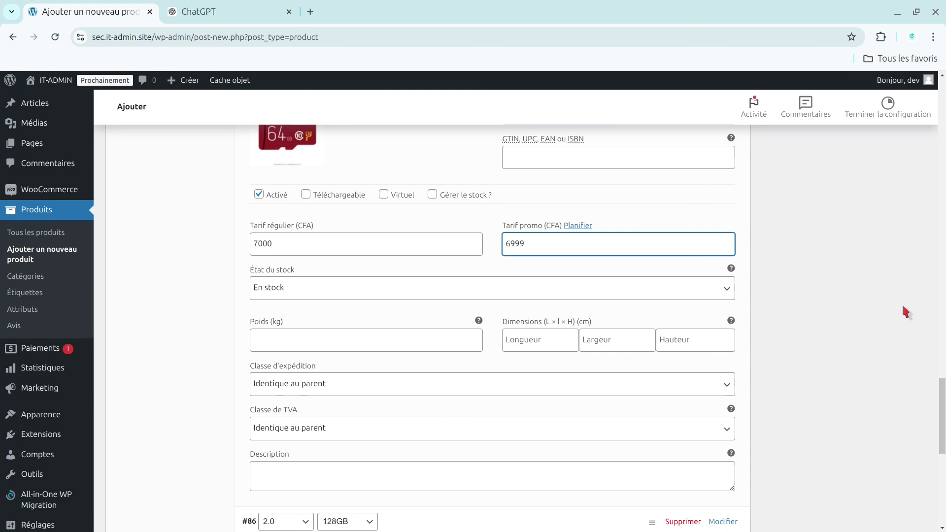
# Step: Assign the product to the Stockage and USB categories and add the tag Sandisk
pyautogui.moveTo(944, 396); pyautogui.dragTo(944, 261)
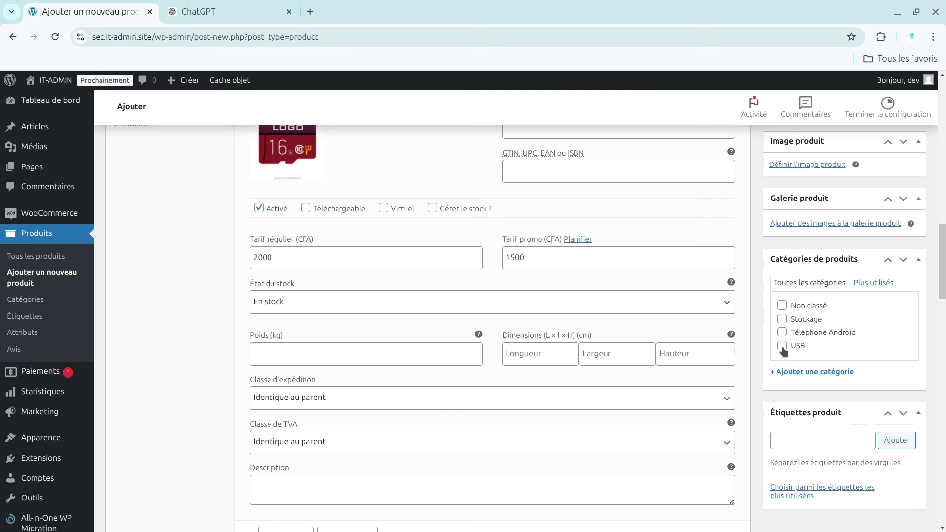
pyautogui.click(783, 321)
pyautogui.moveTo(942, 261); pyautogui.dragTo(943, 412)
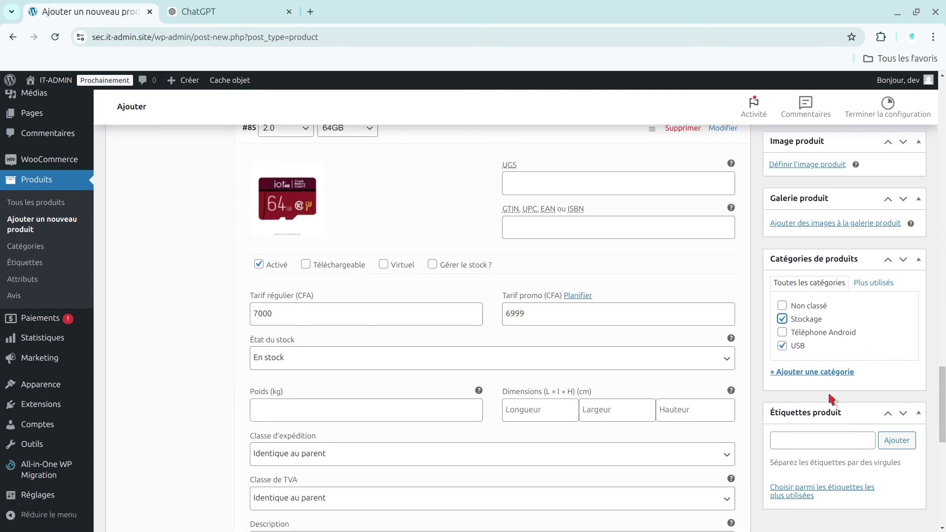
pyautogui.click(802, 442)
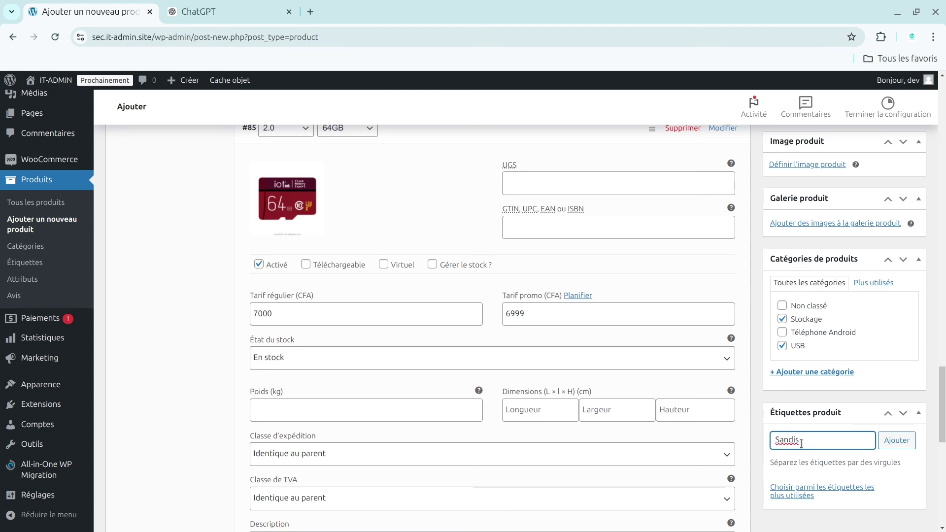
pyautogui.click(896, 440)
# Step: Publish the Clé USB product and view its permalink page in a new browser tab
pyautogui.moveTo(943, 404); pyautogui.dragTo(944, 94)
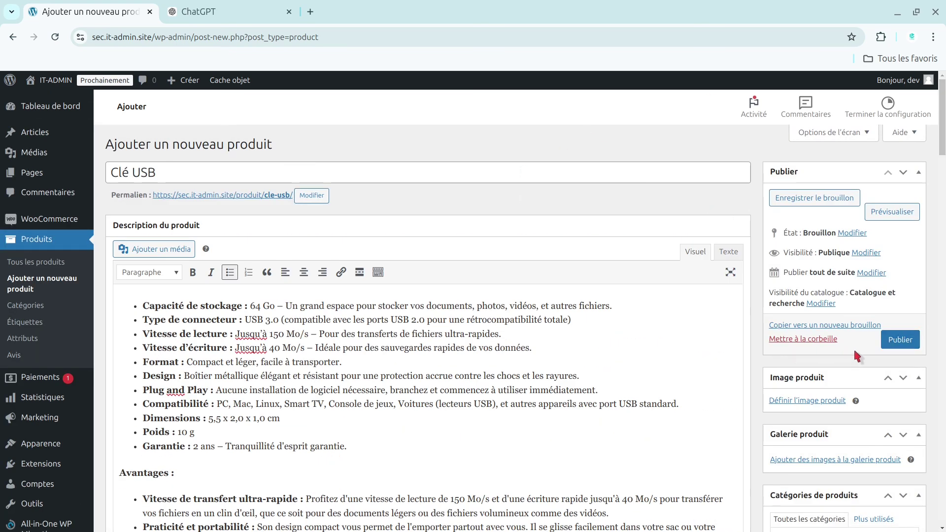
pyautogui.click(894, 345)
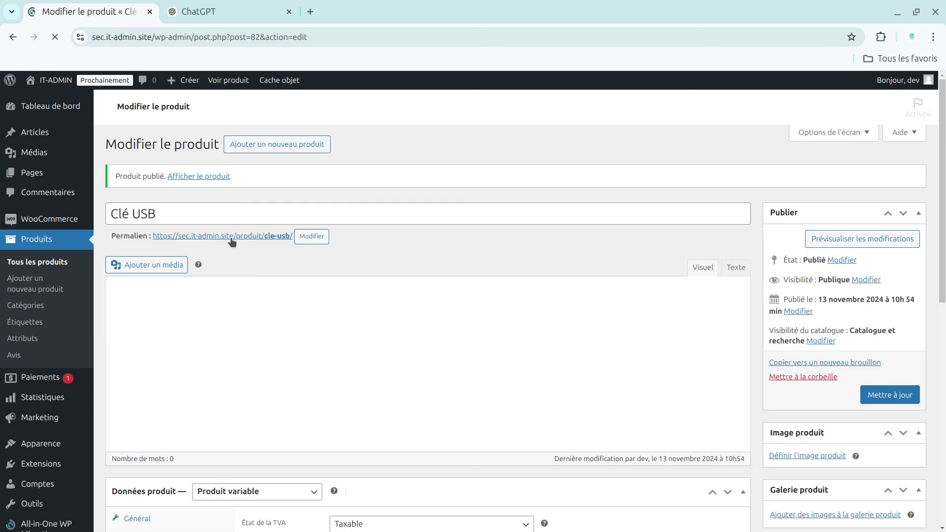
pyautogui.rightClick(232, 241)
pyautogui.click(274, 249)
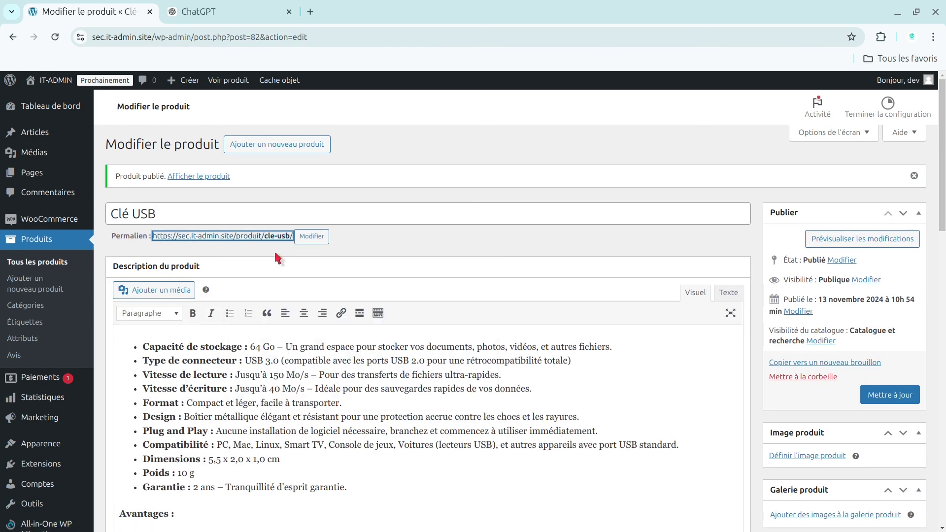
pyautogui.click(209, 6)
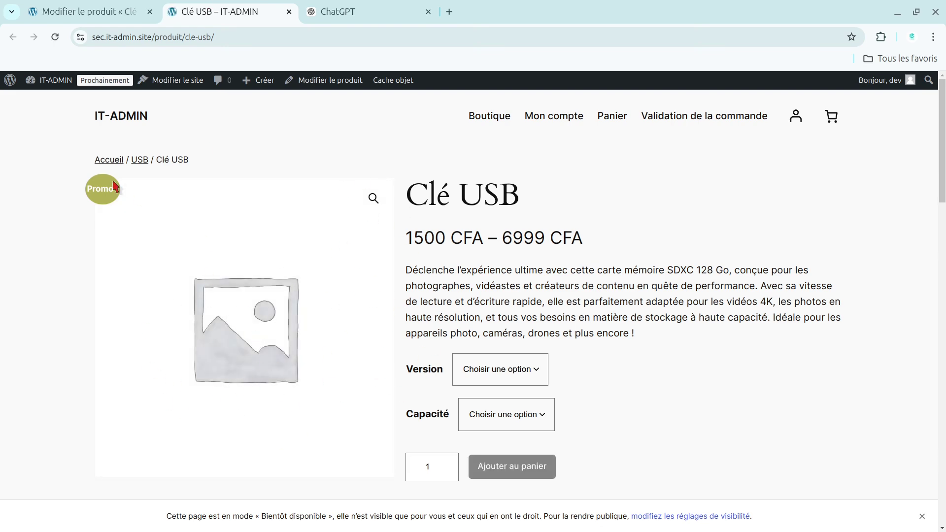
# Step: Return to the product editor and set 16GB.webp from the media library as the main product image
pyautogui.click(49, 10)
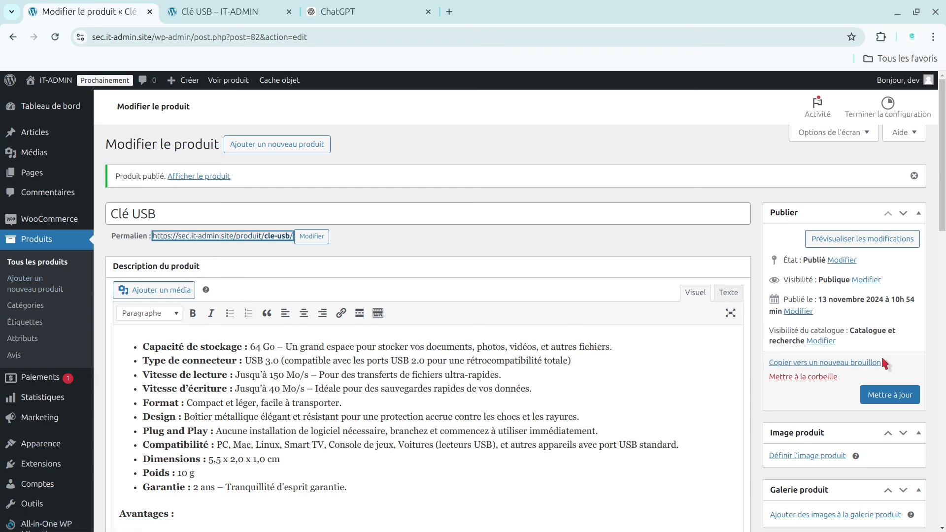
pyautogui.scroll(-6, 885, 363)
pyautogui.click(797, 239)
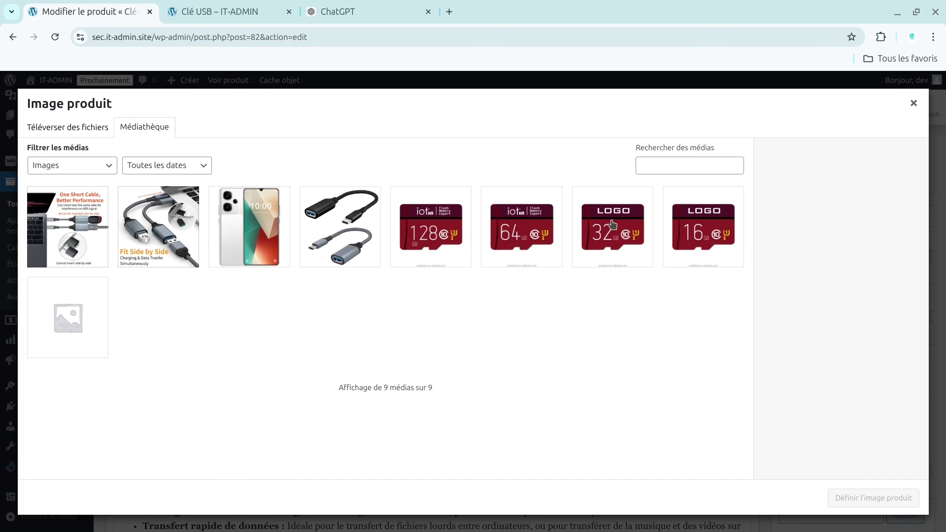
pyautogui.click(698, 236)
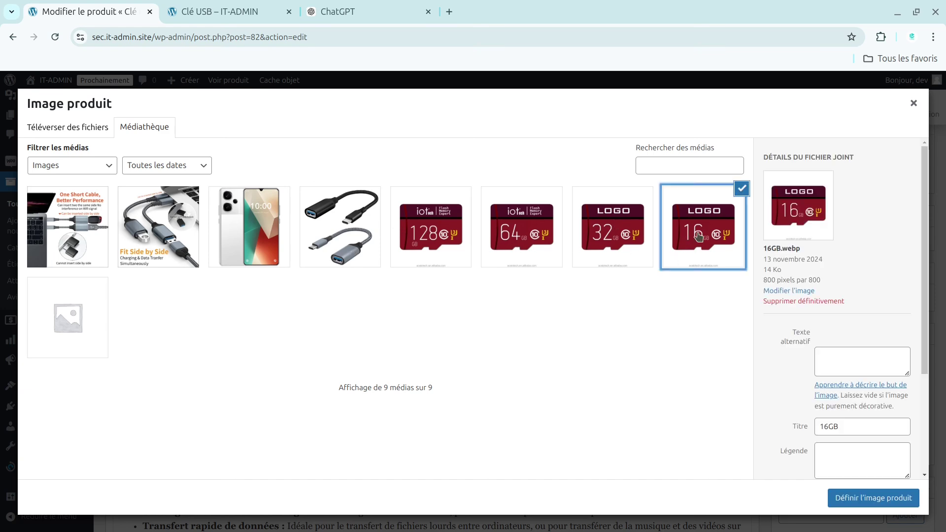
pyautogui.click(864, 499)
# Step: Add the 128GB, 64GB, 32GB and 16GB memory card images from the media library to the product gallery
pyautogui.moveTo(941, 278); pyautogui.dragTo(941, 317)
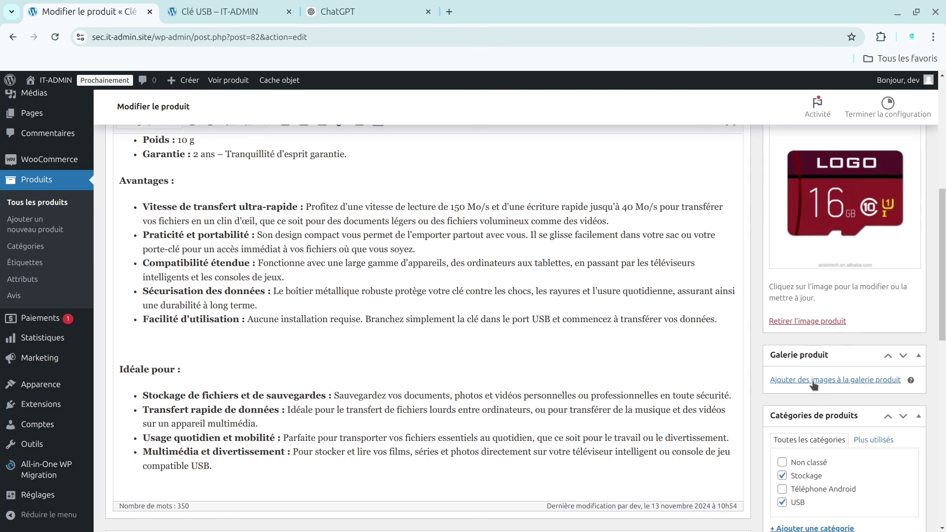
pyautogui.click(812, 381)
pyautogui.click(500, 256)
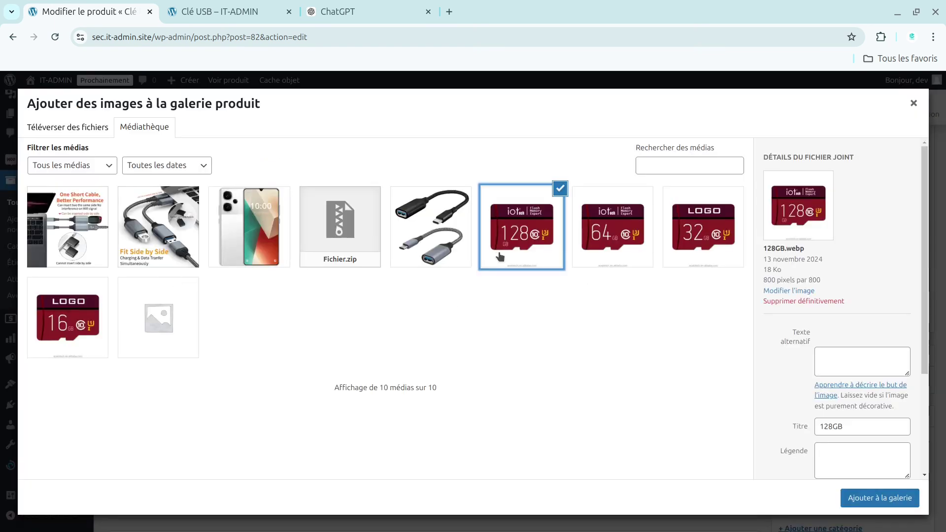
pyautogui.click(635, 245)
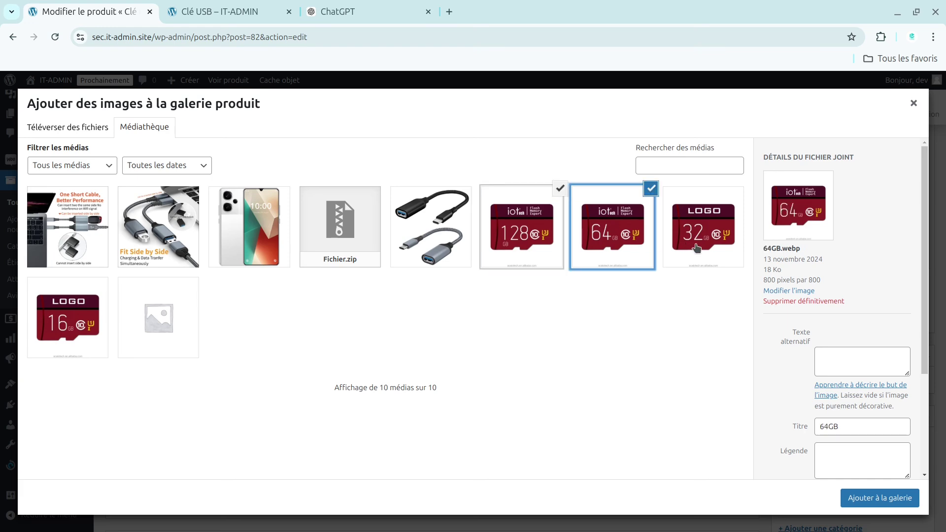
pyautogui.click(704, 234)
pyautogui.click(72, 329)
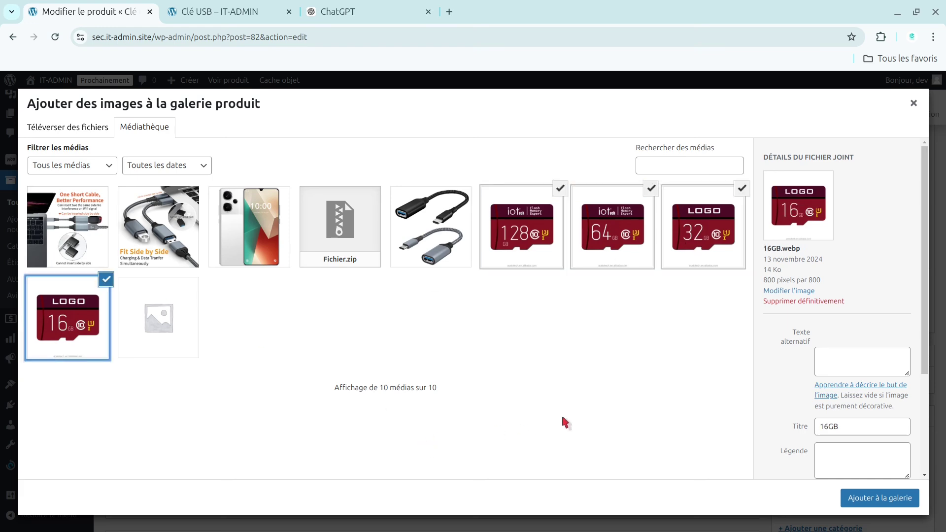
pyautogui.click(883, 498)
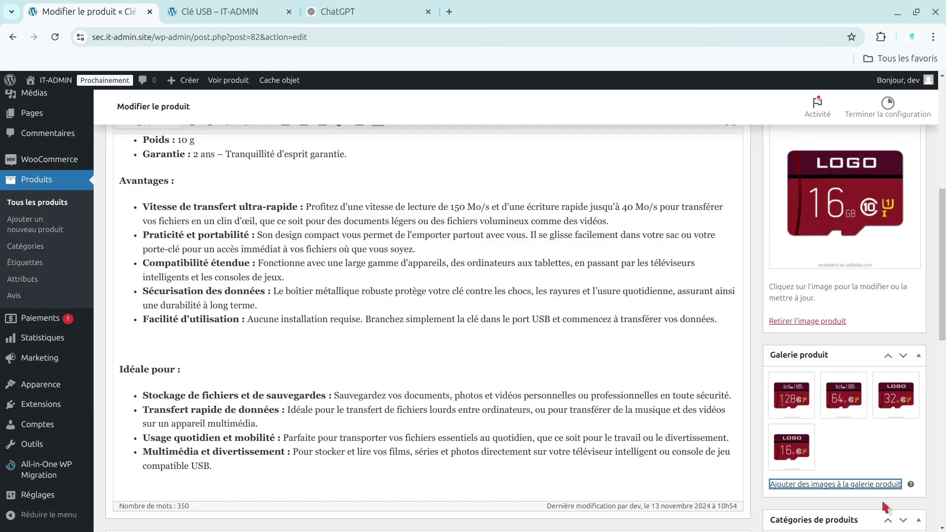
# Step: Update the published product and reload its storefront page
pyautogui.scroll(-7, 799, 384)
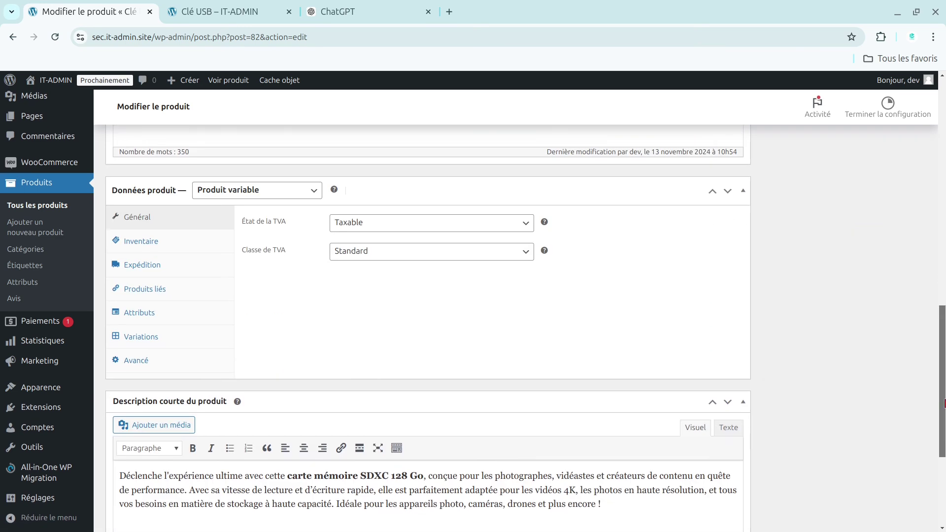
pyautogui.scroll(7, 906, 399)
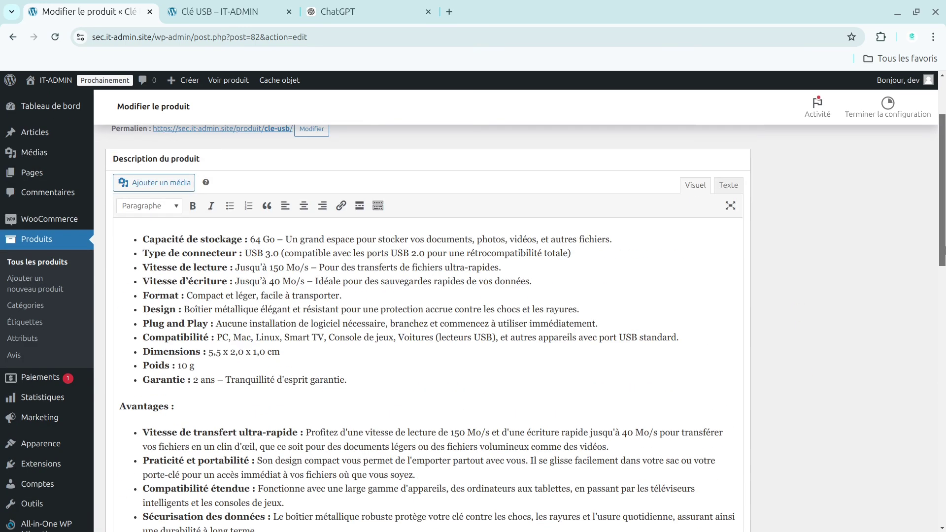
pyautogui.click(886, 397)
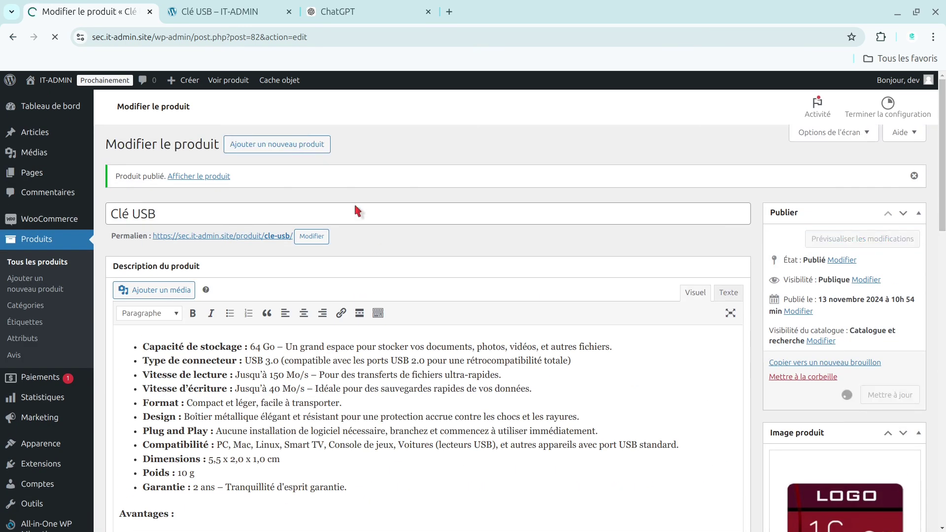
pyautogui.click(240, 6)
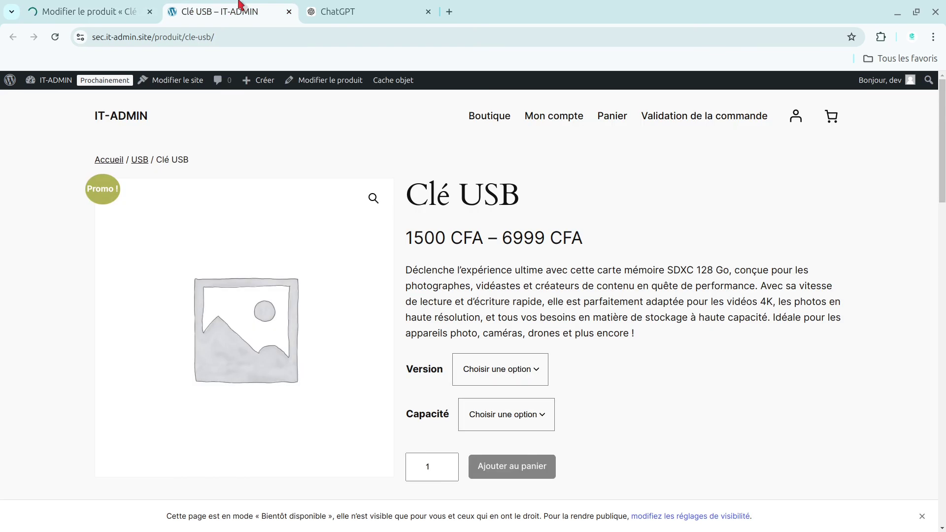
pyautogui.click(55, 37)
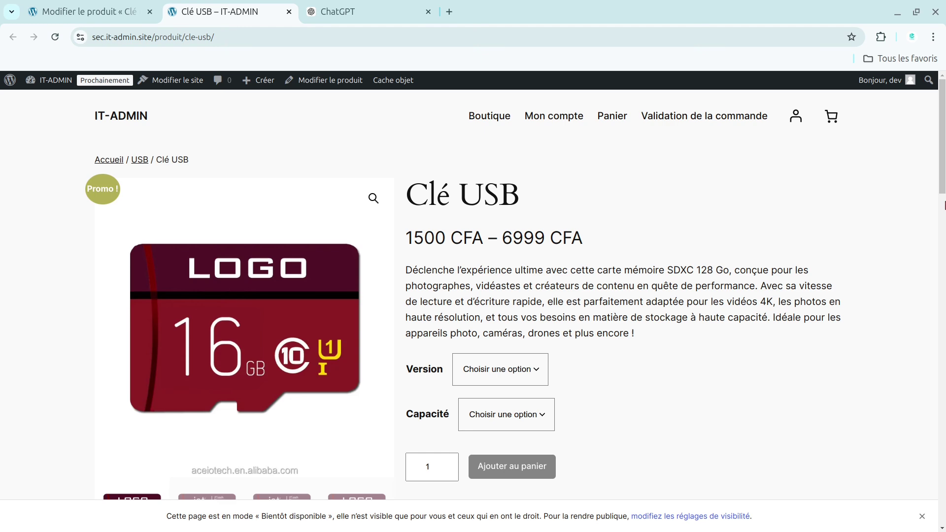
# Step: View the 128GB and 16GB images in the product page's gallery
pyautogui.scroll(-5, 945, 205)
pyautogui.click(207, 282)
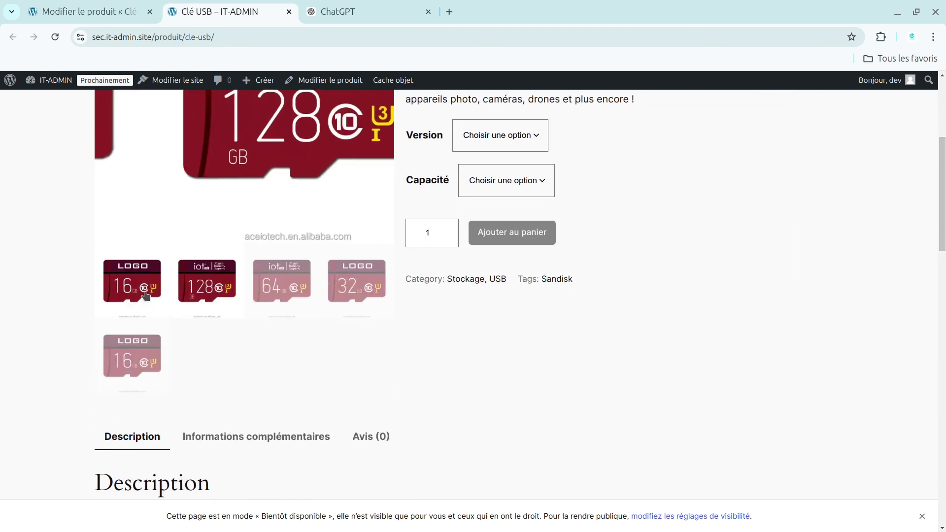
pyautogui.click(146, 294)
pyautogui.scroll(2, 945, 184)
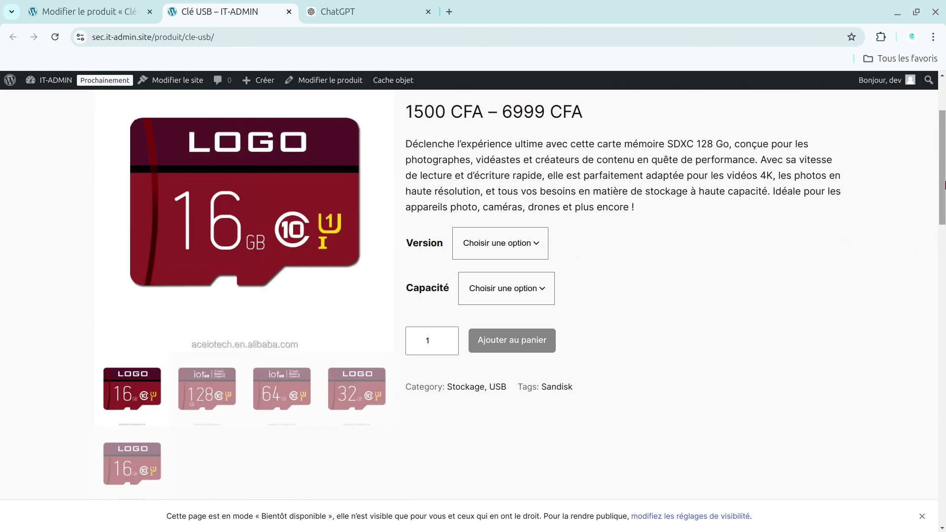
# Step: Check the price and image of Version 2.0 with Capacité 16GB, 32GB and 64GB on the product page
pyautogui.click(523, 244)
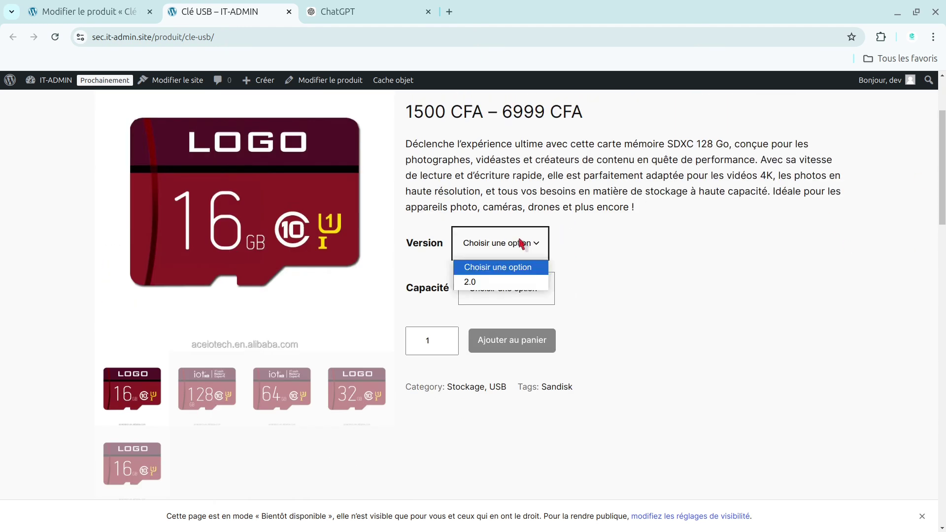
pyautogui.click(473, 283)
pyautogui.click(525, 295)
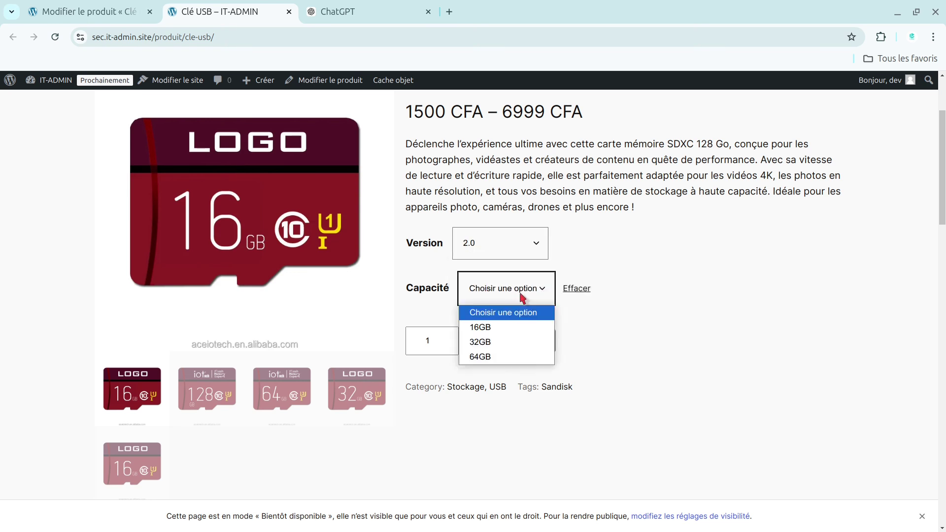
pyautogui.click(480, 327)
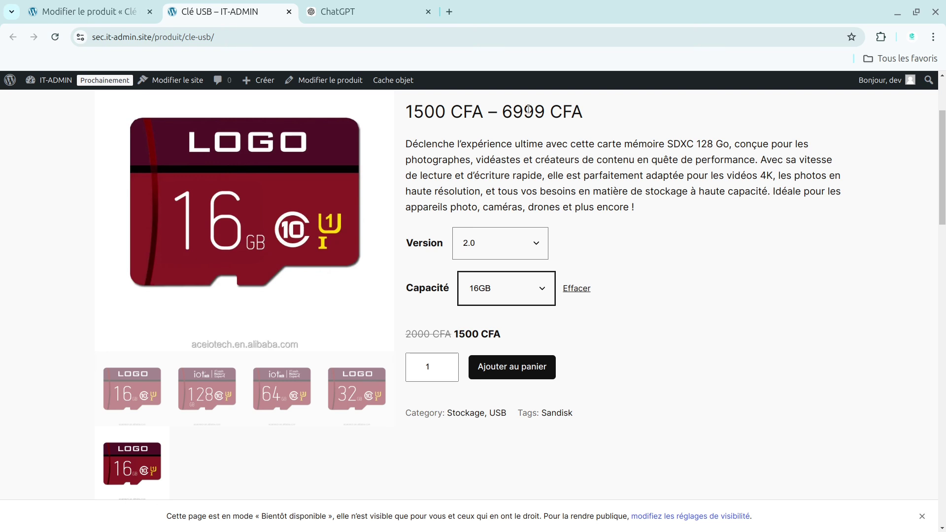
pyautogui.click(515, 296)
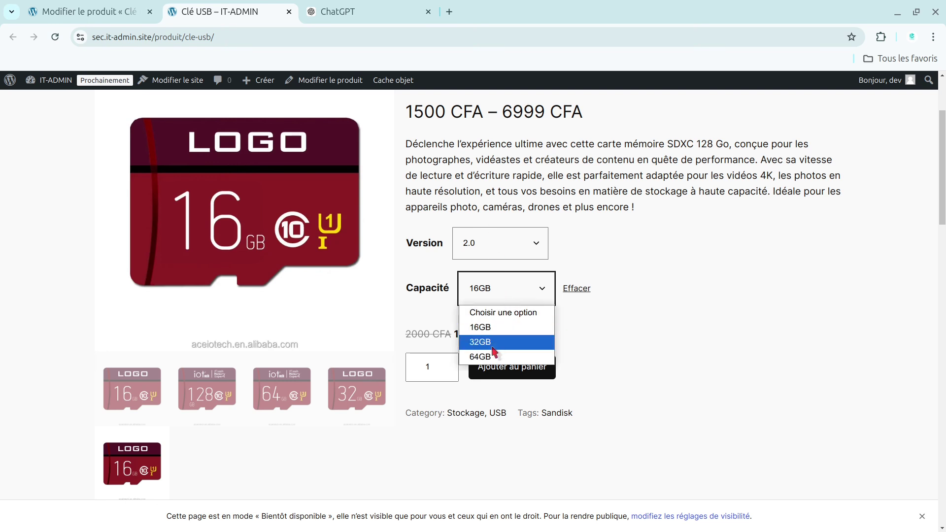
pyautogui.click(494, 345)
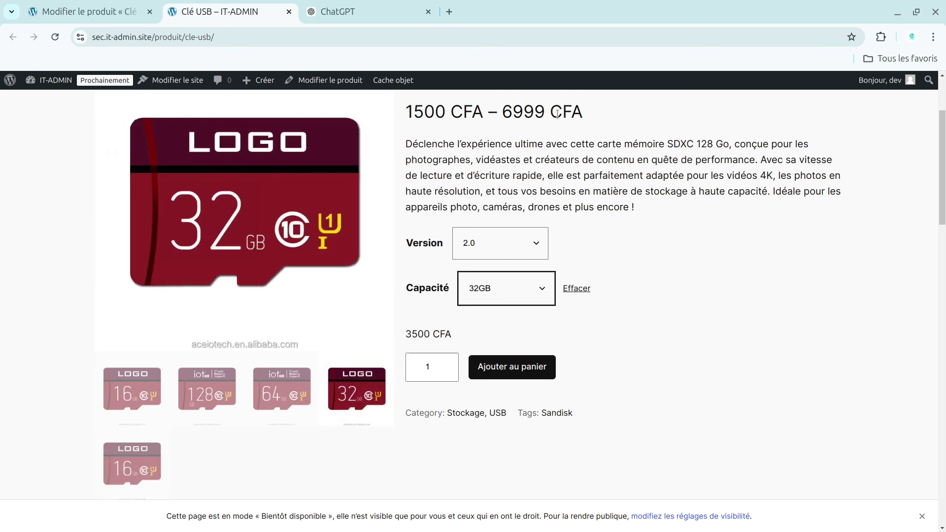
pyautogui.click(522, 298)
pyautogui.click(495, 341)
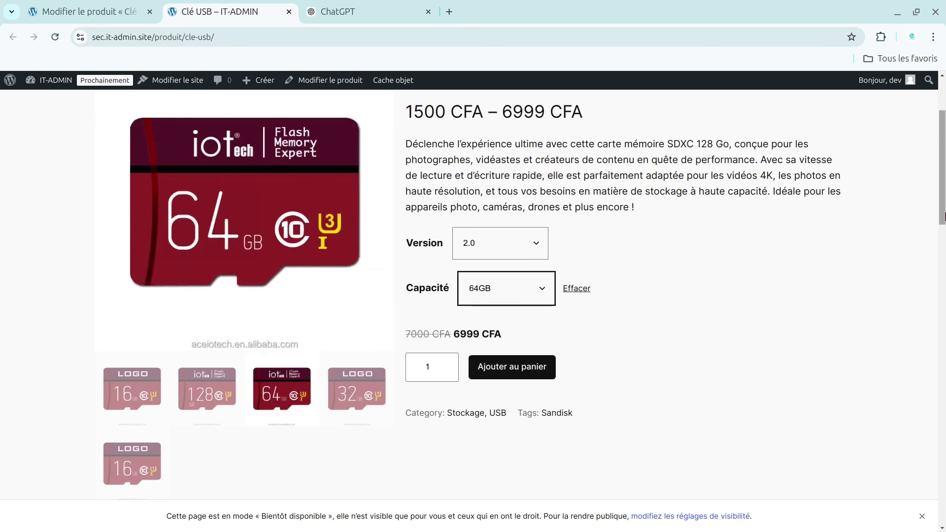
# Step: Examine the price range below the product title and the long description on the product page
pyautogui.scroll(2, 944, 216)
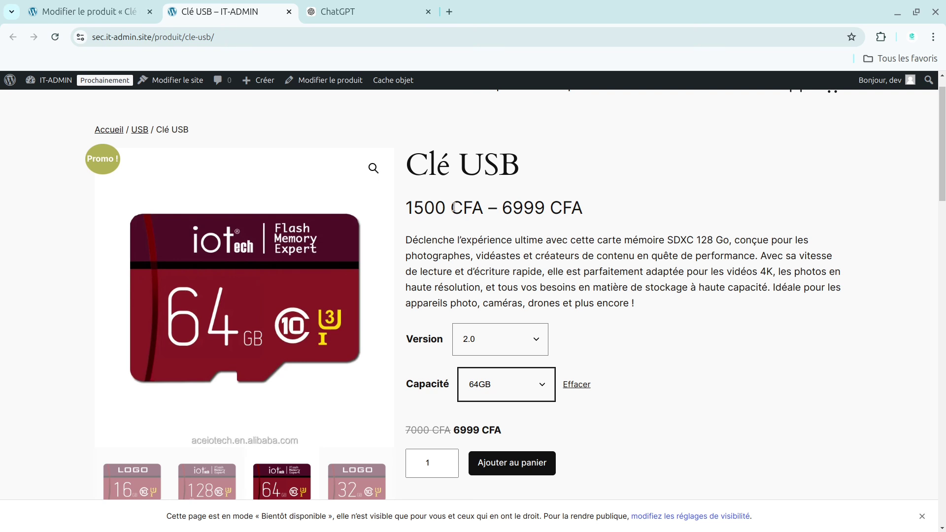
pyautogui.moveTo(479, 212); pyautogui.dragTo(423, 213)
pyautogui.moveTo(503, 213); pyautogui.dragTo(551, 211)
pyautogui.click(578, 225)
pyautogui.moveTo(412, 207); pyautogui.dragTo(483, 211)
pyautogui.click(543, 220)
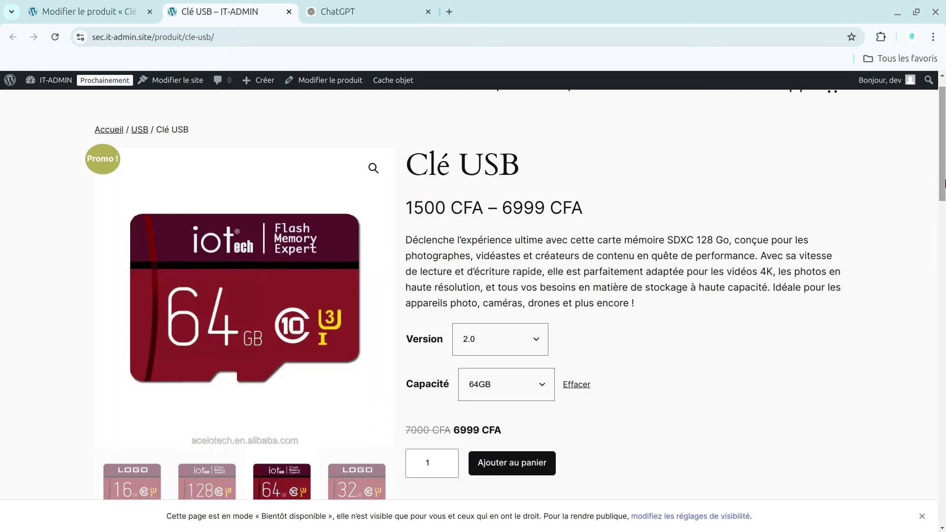
pyautogui.scroll(-9, 944, 183)
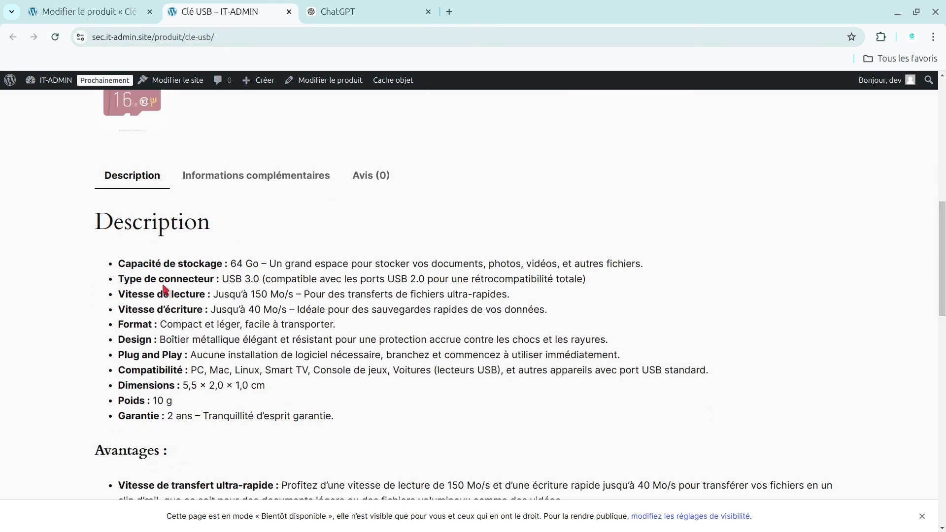
# Step: Examine the additional information and the full description of the Clé USB on its product page
pyautogui.click(260, 175)
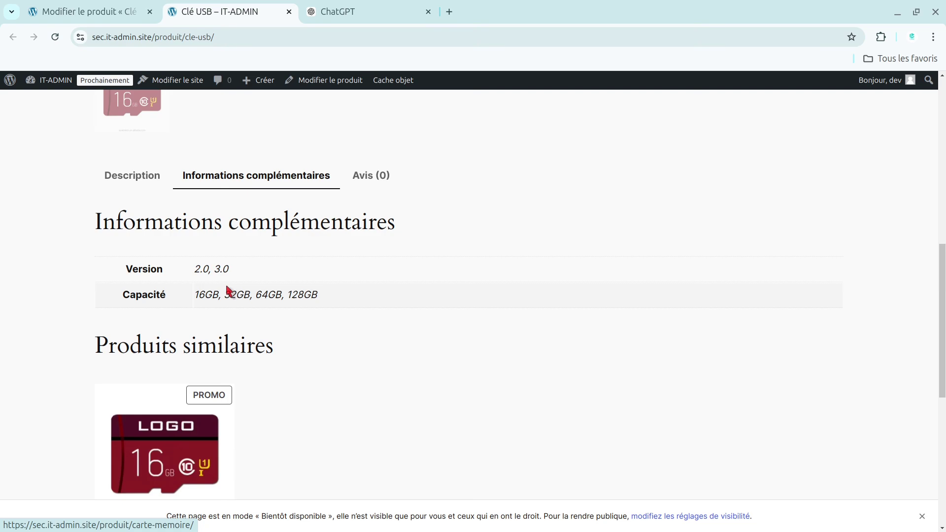
pyautogui.click(142, 180)
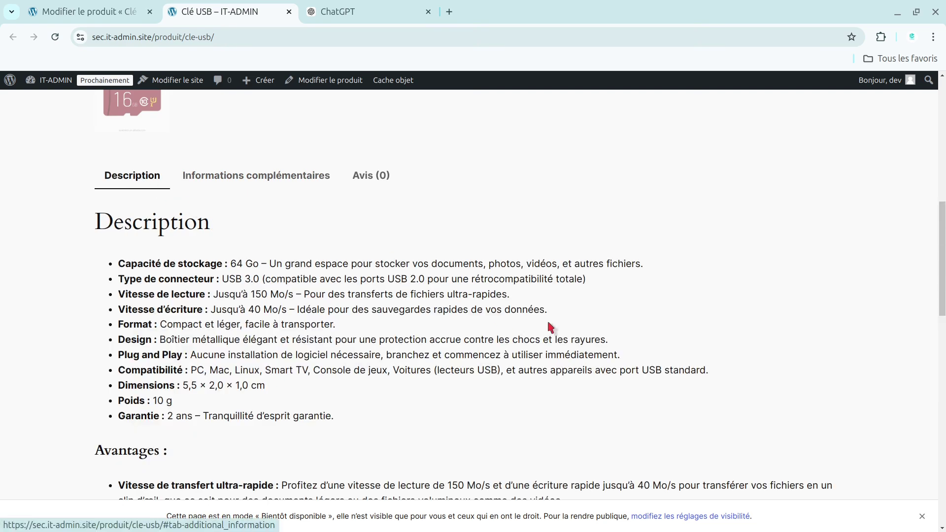
pyautogui.moveTo(942, 268); pyautogui.dragTo(931, 410)
# Step: Start a new WooCommerce product from the product editor and name it "Redim Note 13"
pyautogui.click(75, 5)
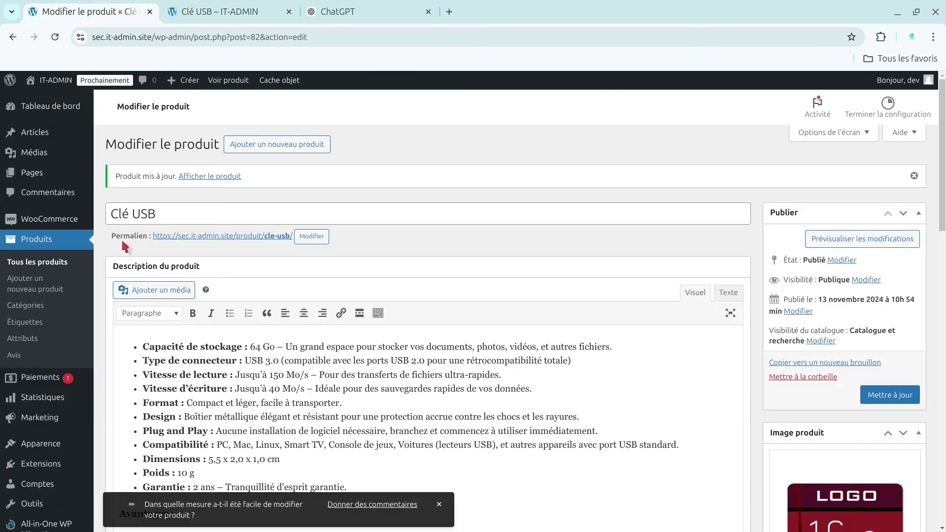
pyautogui.moveTo(944, 211); pyautogui.dragTo(944, 157)
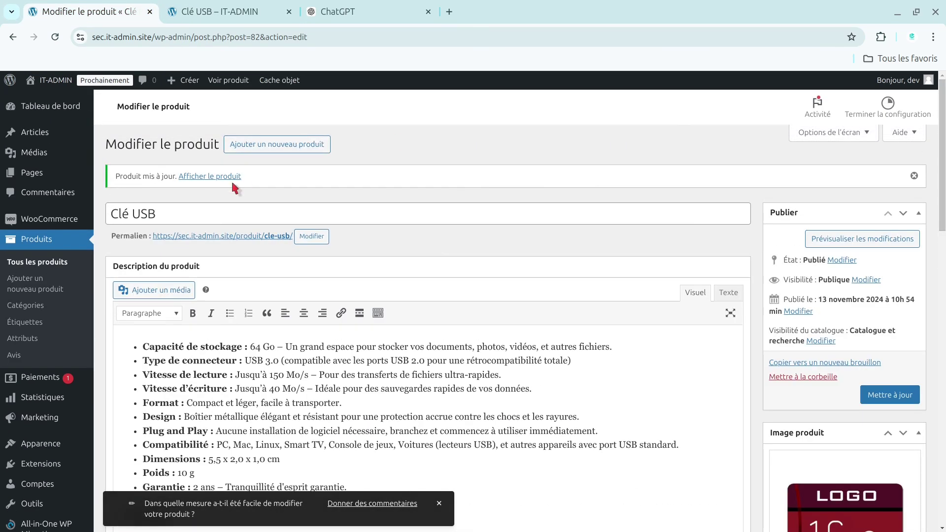
pyautogui.click(276, 148)
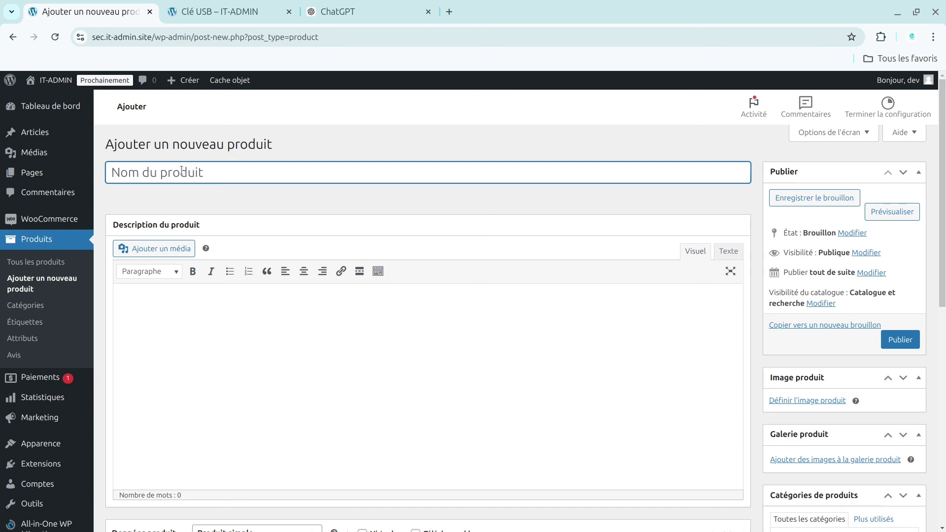
pyautogui.write('R')
pyautogui.press('BackSpace')
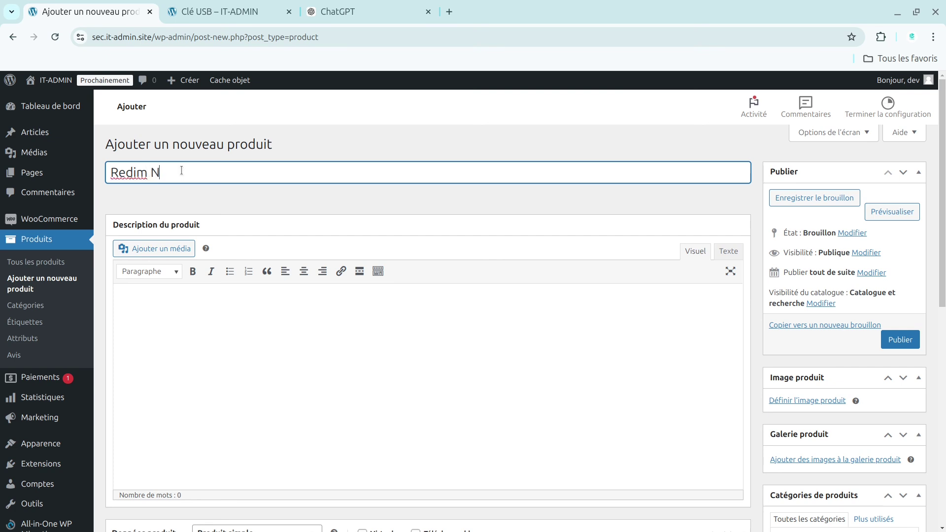
pyautogui.write('Note 13')
# Step: Switch to ChatGPT and send the prompt "fais moi la fiche descriptive du redmi note 11 pour ma boutique e-commerce"
pyautogui.click(390, 8)
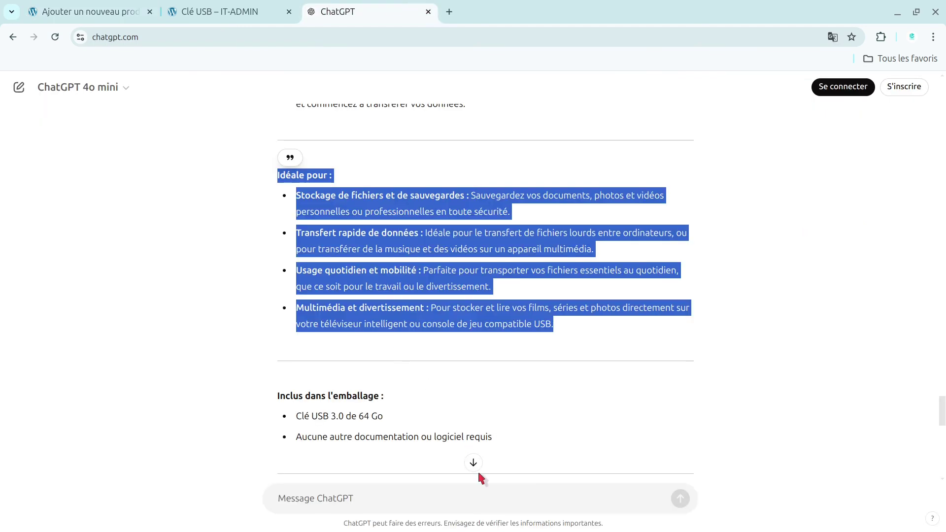
pyautogui.click(434, 505)
pyautogui.write('f')
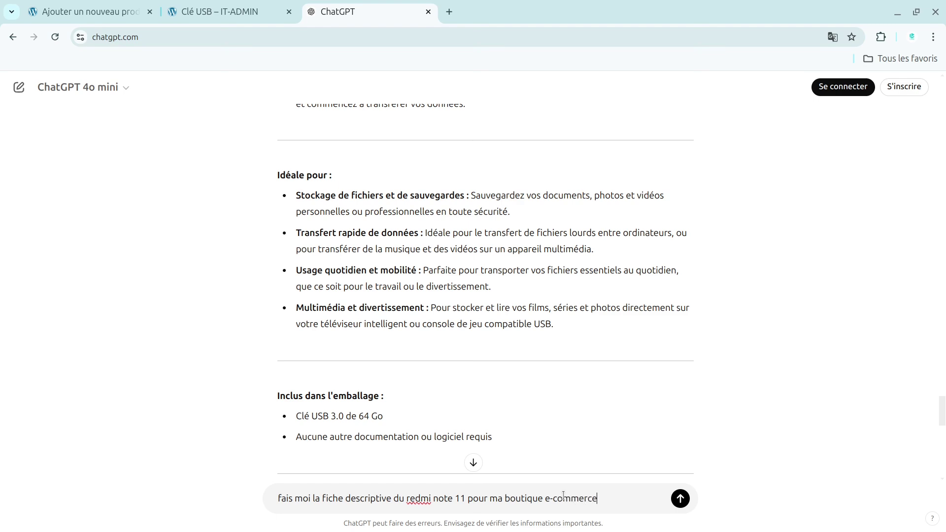
pyautogui.press('Return')
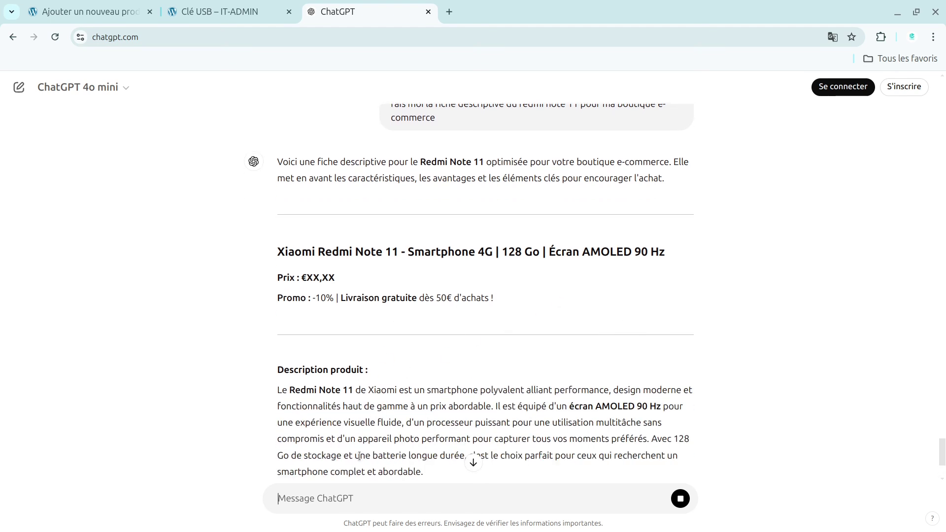
# Step: Copy the whole product description paragraph about the Redmi Note 11 from ChatGPT's reply
pyautogui.moveTo(428, 475); pyautogui.dragTo(322, 383)
pyautogui.click(398, 423)
pyautogui.moveTo(429, 477); pyautogui.dragTo(333, 423)
pyautogui.click(297, 409)
pyautogui.click(417, 430)
pyautogui.moveTo(427, 474); pyautogui.dragTo(276, 401)
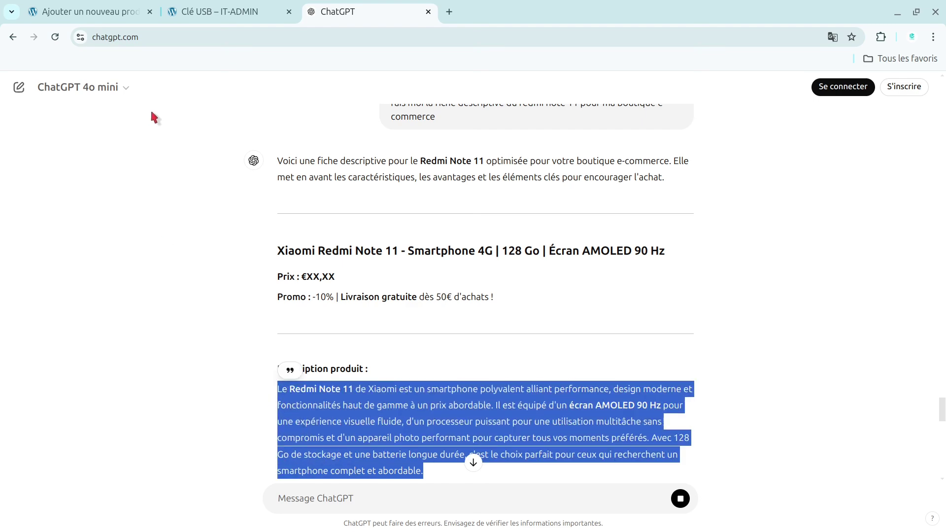
# Step: Return to the new product, close the Clé USB storefront page, and paste the copied paragraph as the short description
pyautogui.click(202, 11)
pyautogui.click(85, 11)
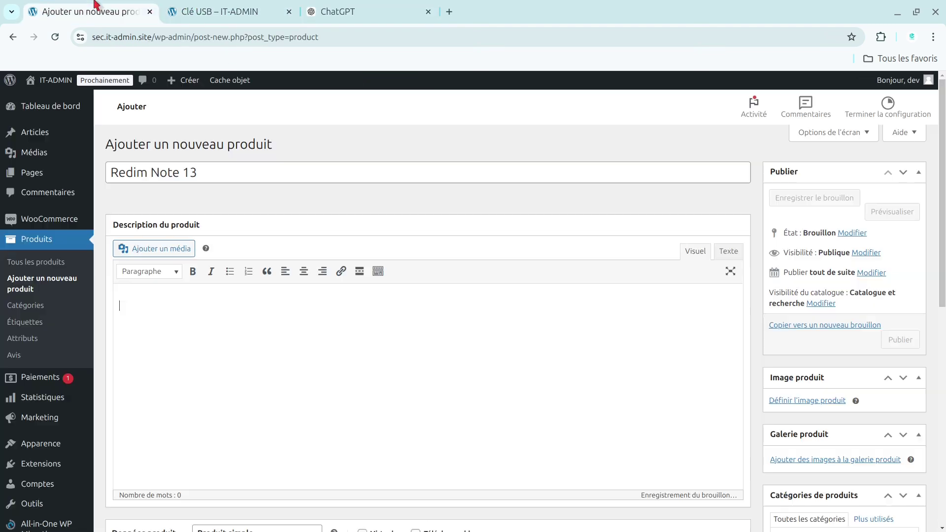
pyautogui.click(289, 11)
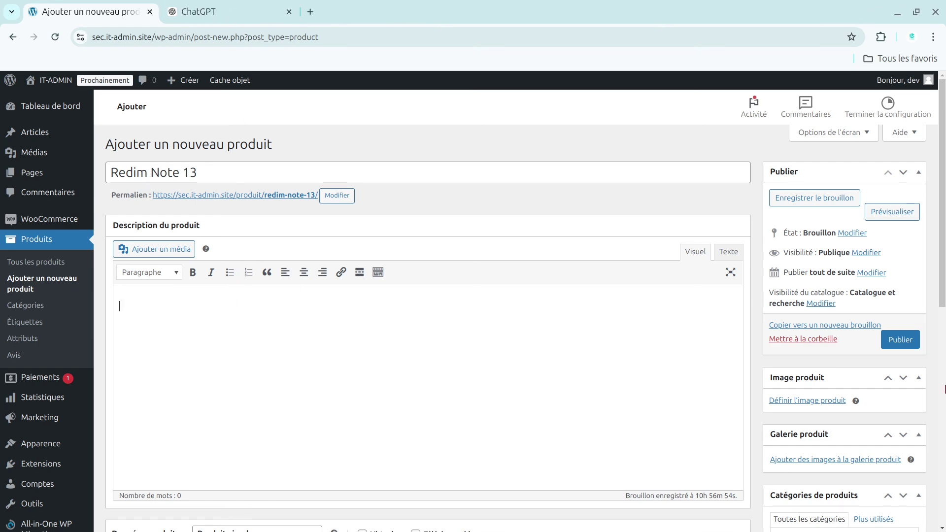
pyautogui.scroll(-6, 930, 373)
pyautogui.click(360, 516)
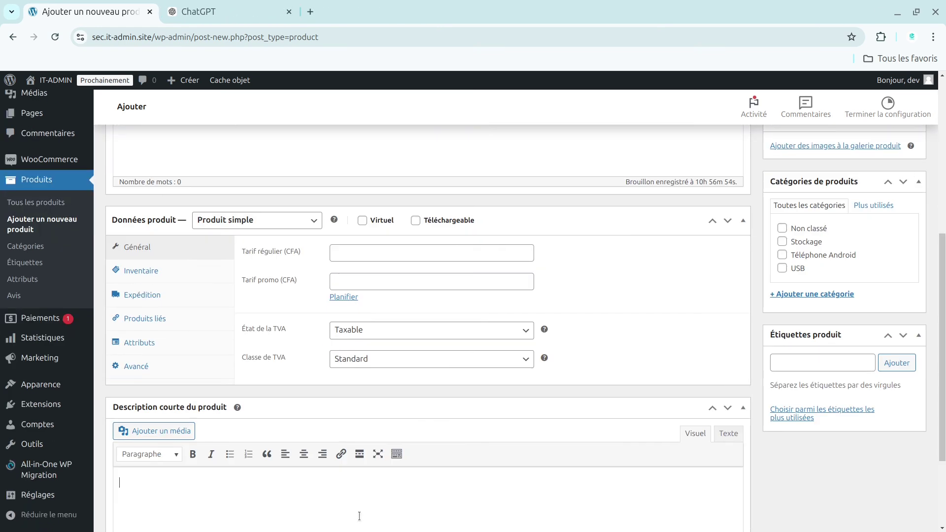
pyautogui.hotkey('ctrl', 'v')
# Step: Copy ChatGPT's Redmi Note 11 text from the main characteristics through the Avantages list into the product's long description
pyautogui.scroll(10, 187, 127)
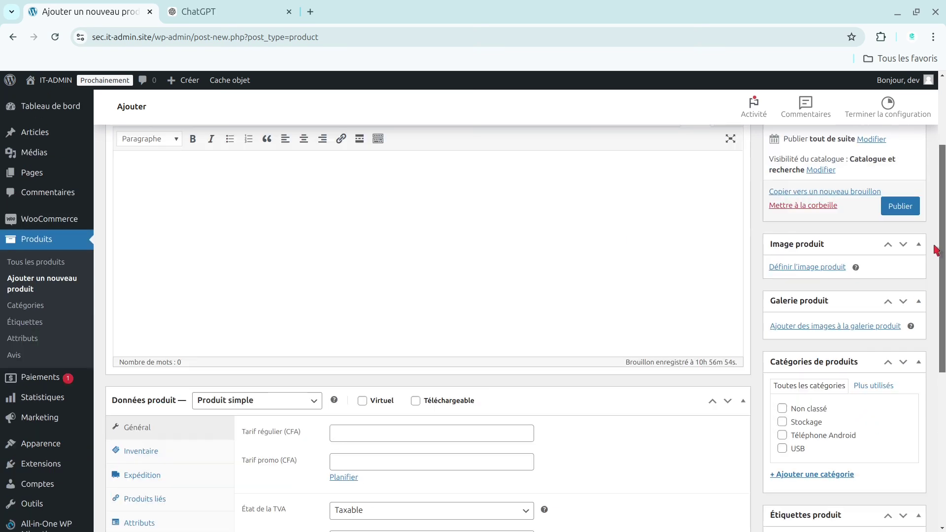
pyautogui.click(276, 9)
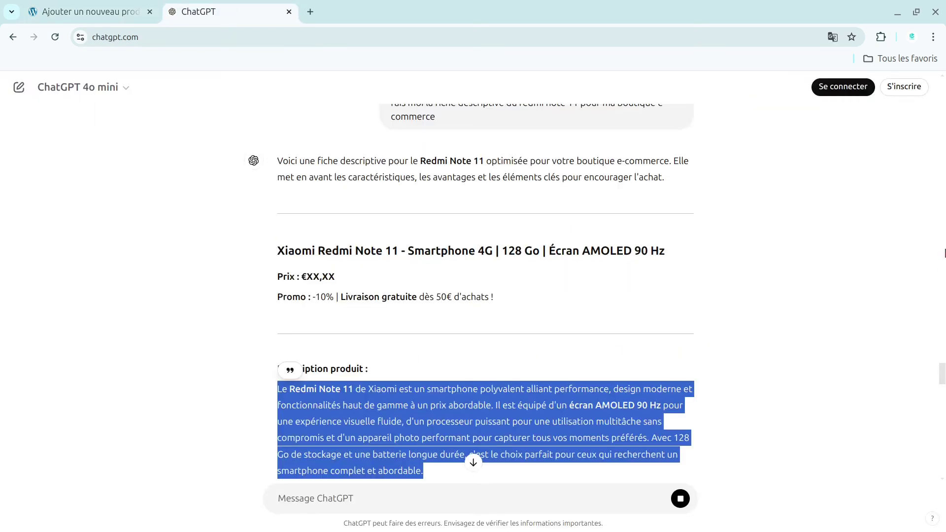
pyautogui.scroll(-6, 944, 389)
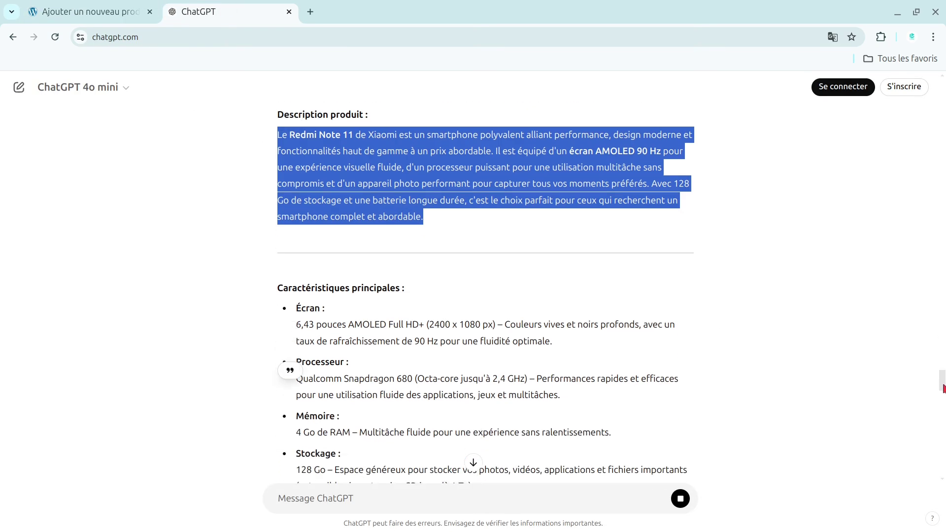
pyautogui.moveTo(284, 284); pyautogui.dragTo(447, 458)
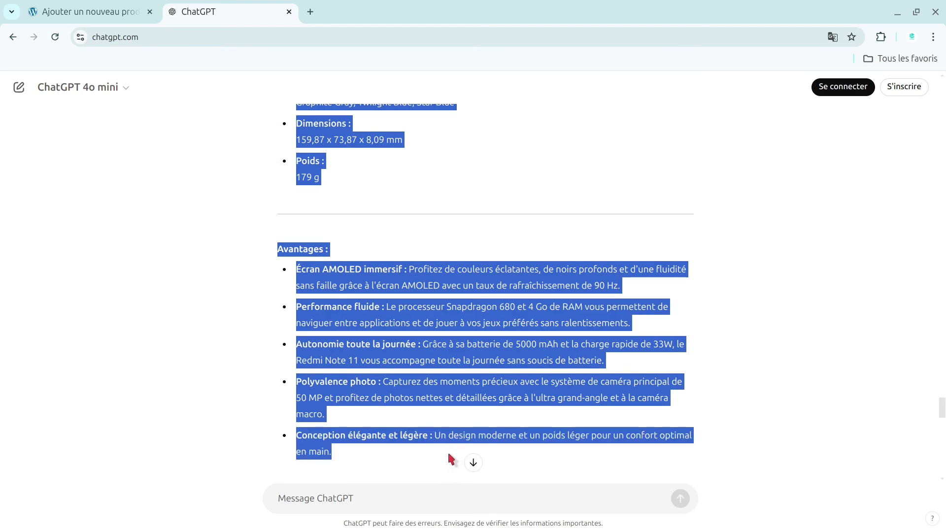
pyautogui.click(139, 10)
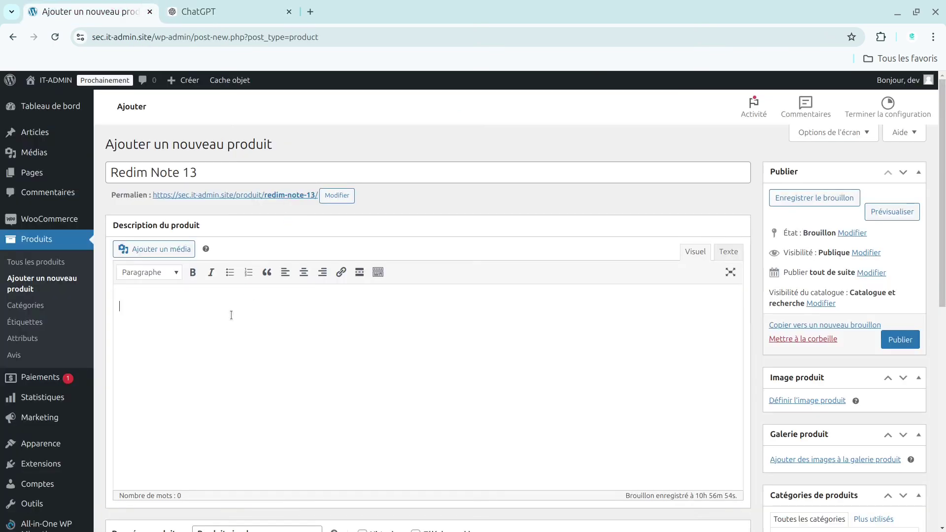
pyautogui.hotkey('ctrl', 'v')
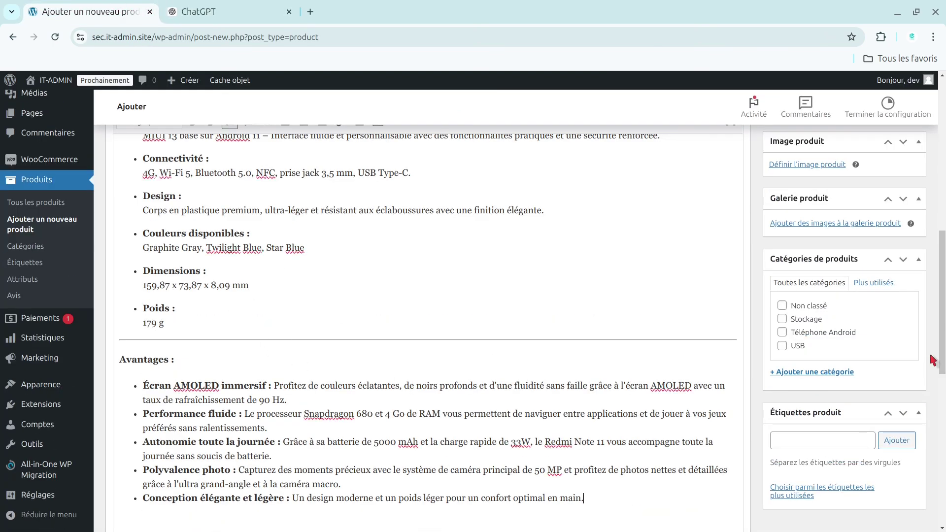
# Step: Set the product's regular price to 120000 CFA and its promotional price to 110000 CFA
pyautogui.moveTo(942, 360); pyautogui.dragTo(944, 445)
pyautogui.click(417, 370)
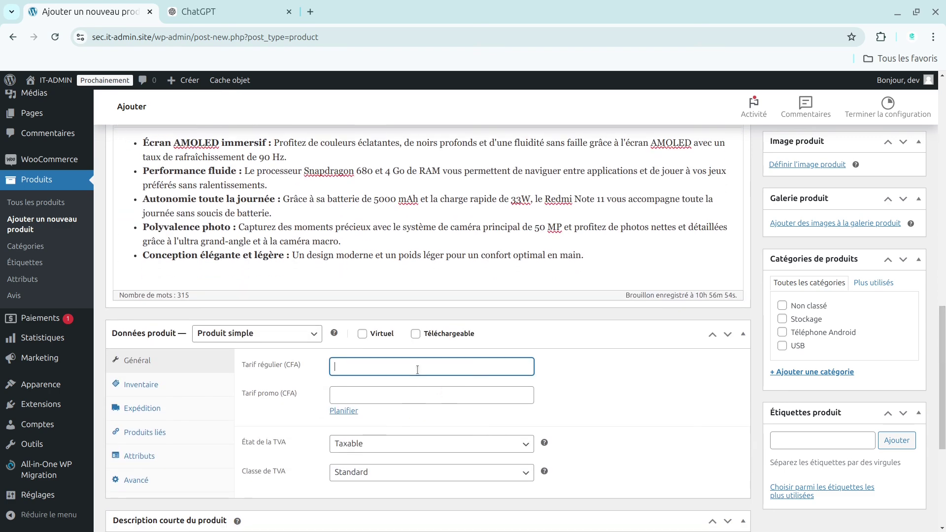
pyautogui.write('120000')
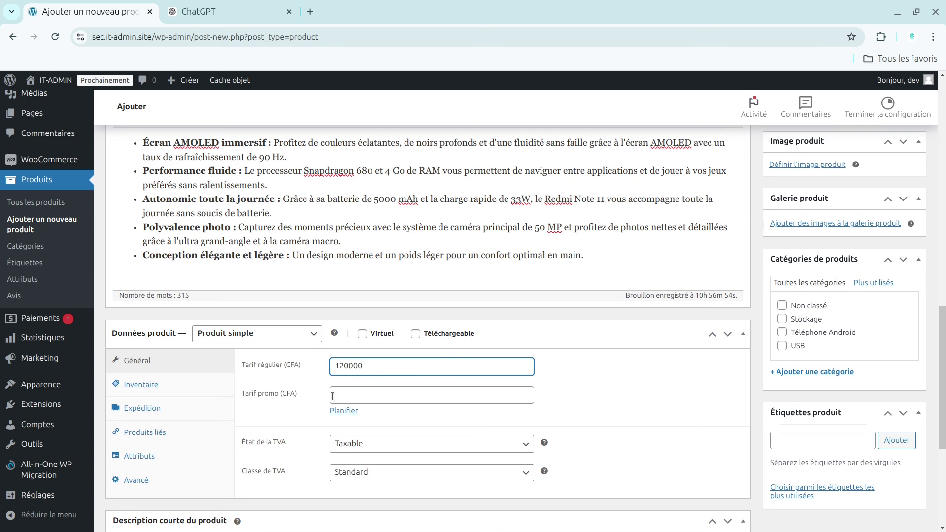
pyautogui.click(333, 397)
pyautogui.write('1')
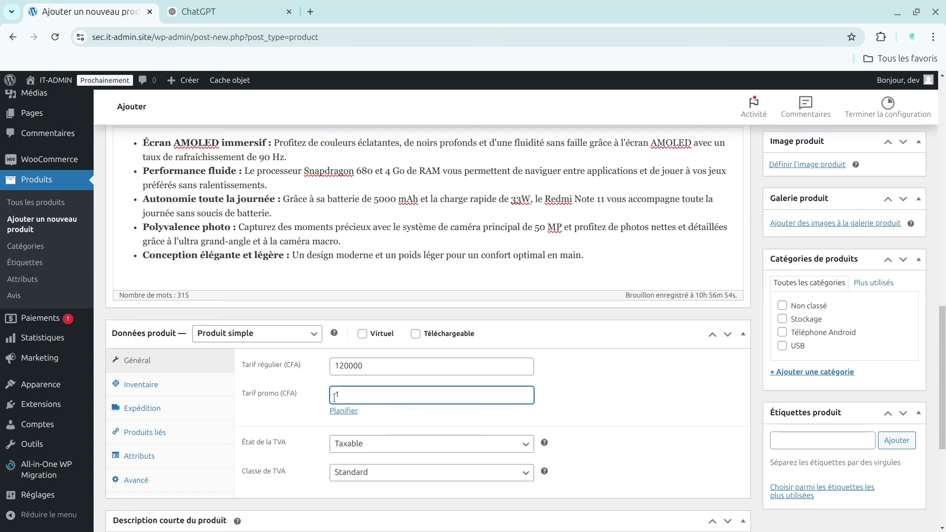
pyautogui.write('10000')
# Step: Review the available product types and open the Produits liés settings, keeping the type as Produit simple
pyautogui.scroll(-4, 889, 422)
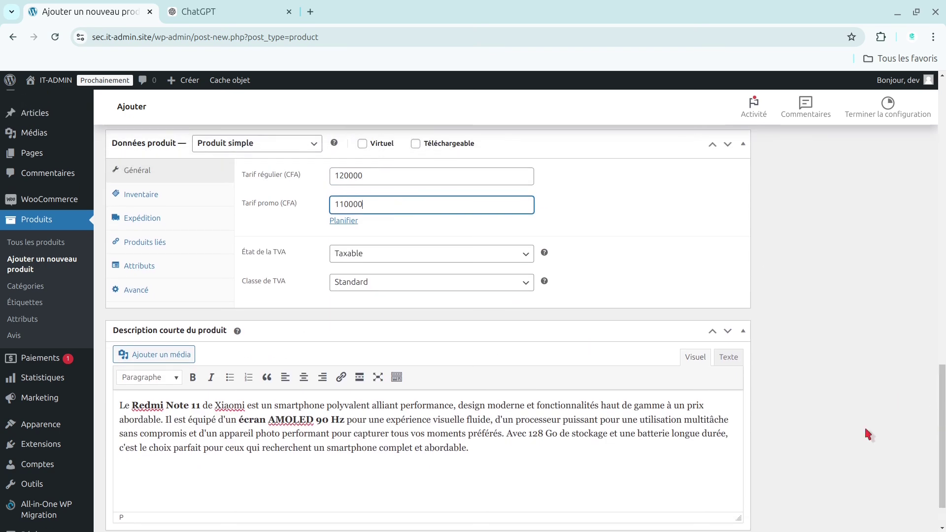
pyautogui.scroll(3, 943, 400)
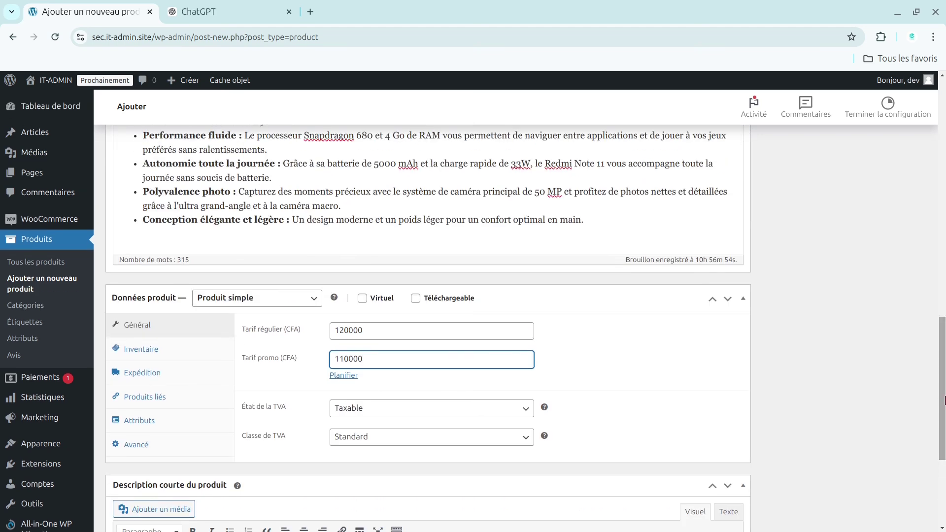
pyautogui.click(276, 299)
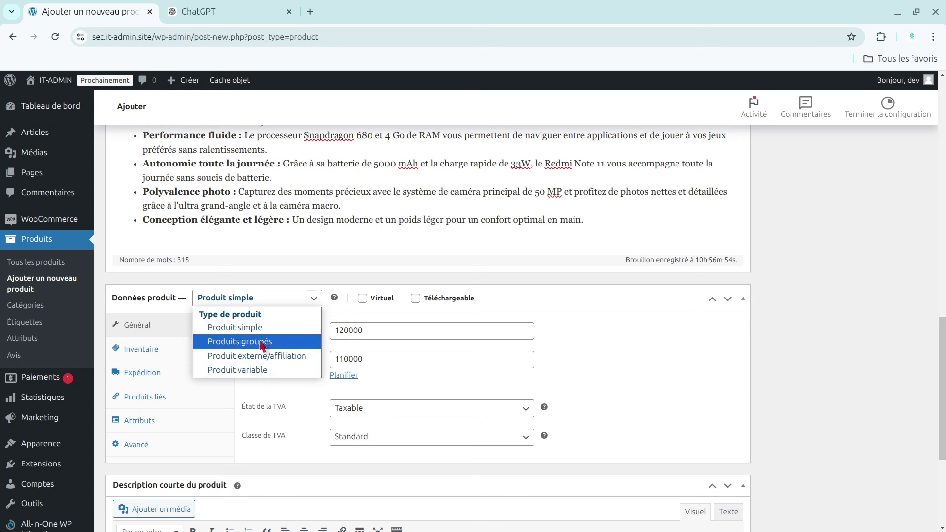
pyautogui.click(160, 398)
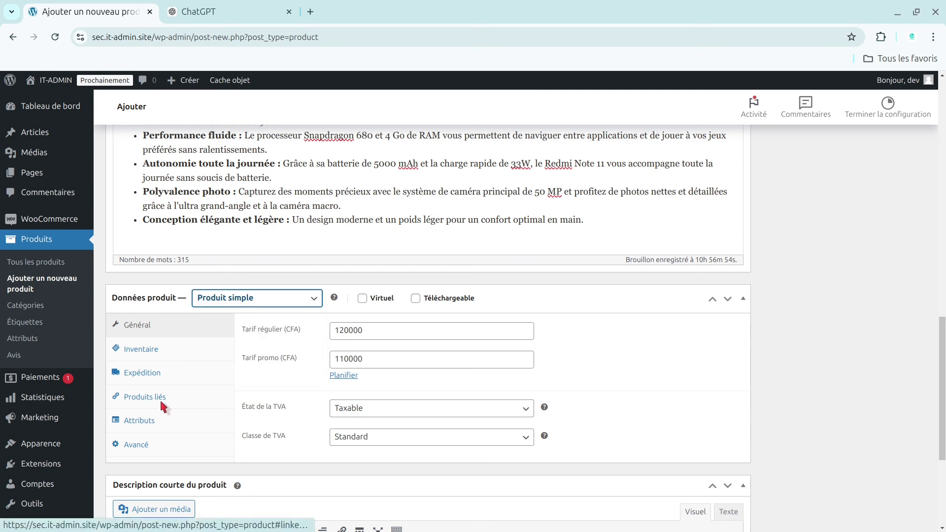
pyautogui.click(161, 402)
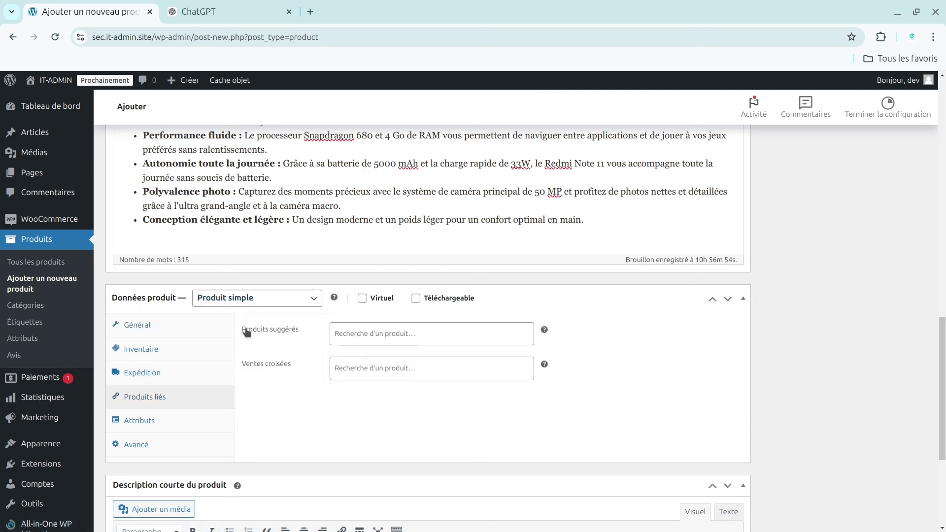
pyautogui.click(289, 298)
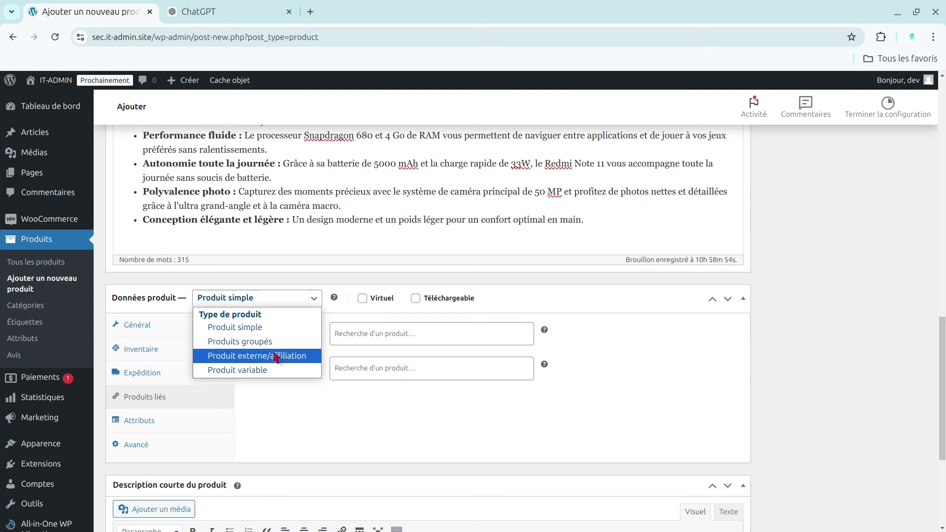
pyautogui.click(312, 416)
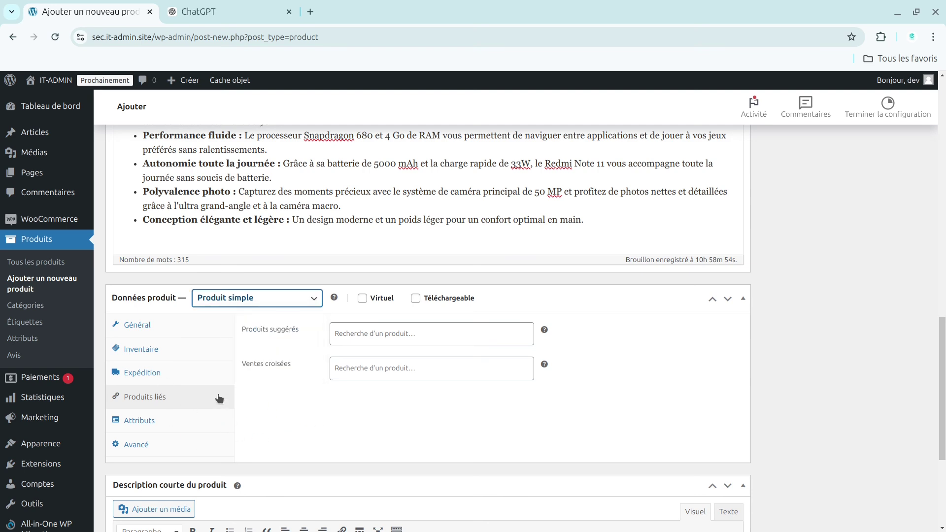
# Step: Search for "carte" in the Produits suggérés and add Carte Mémoire (#72) as a suggested product
pyautogui.click(372, 333)
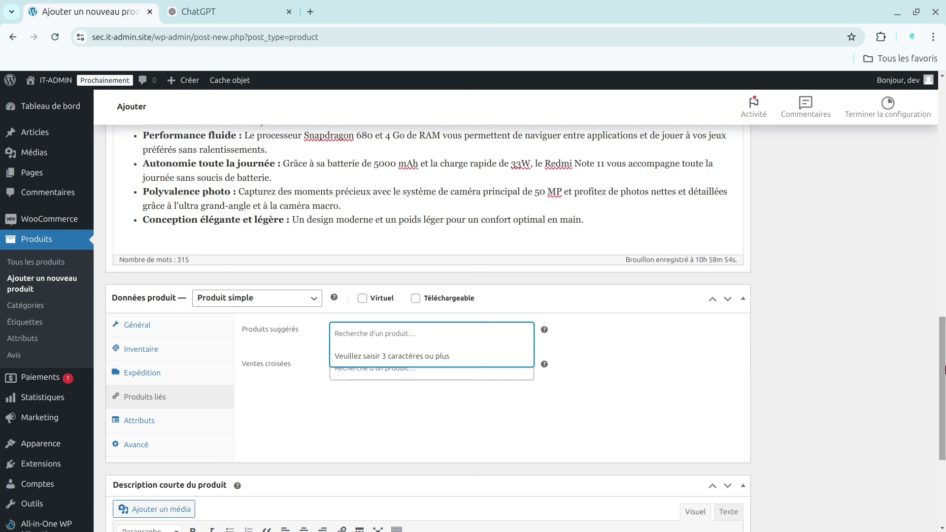
pyautogui.moveTo(942, 362); pyautogui.dragTo(943, 112)
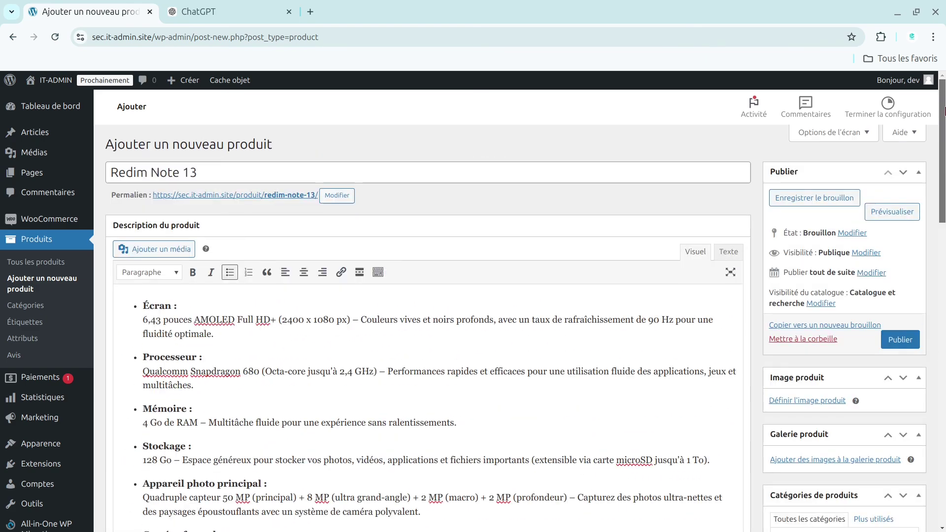
pyautogui.scroll(-10, 909, 330)
pyautogui.scroll(-3, 909, 330)
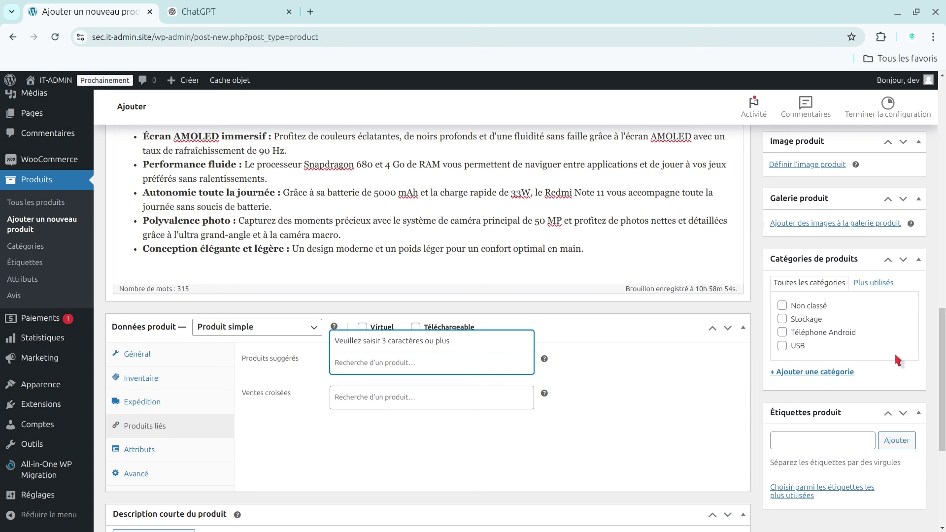
pyautogui.click(445, 366)
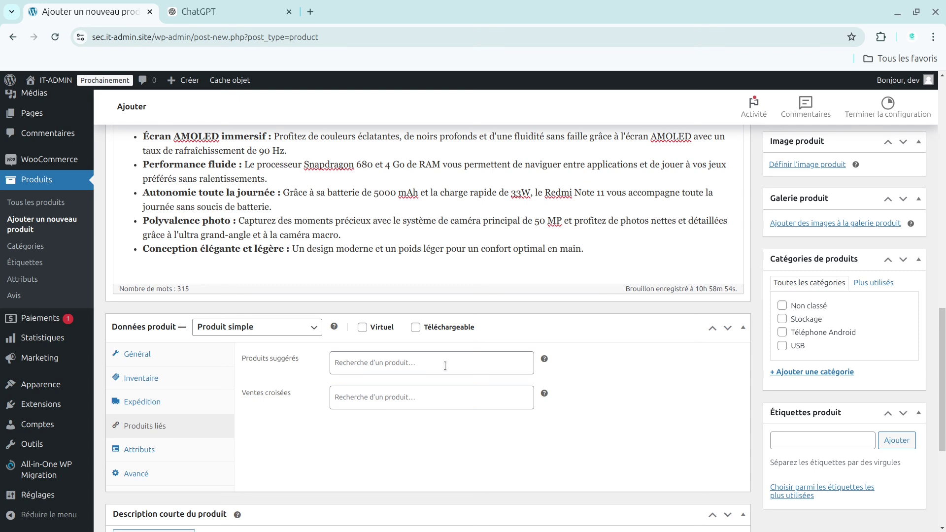
pyautogui.click(445, 366)
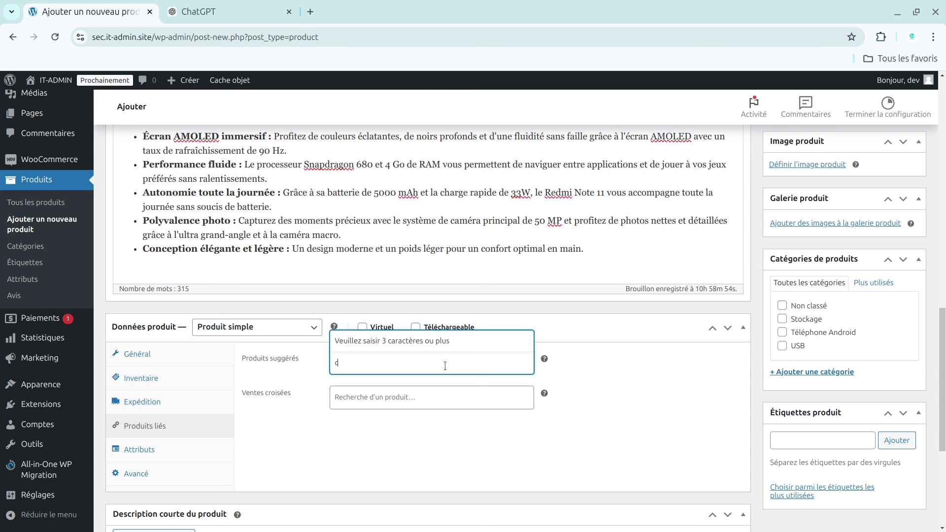
pyautogui.press('BackSpace')
pyautogui.write('ca')
pyautogui.press('BackSpace')
pyautogui.press('BackSpace')
pyautogui.write('carte')
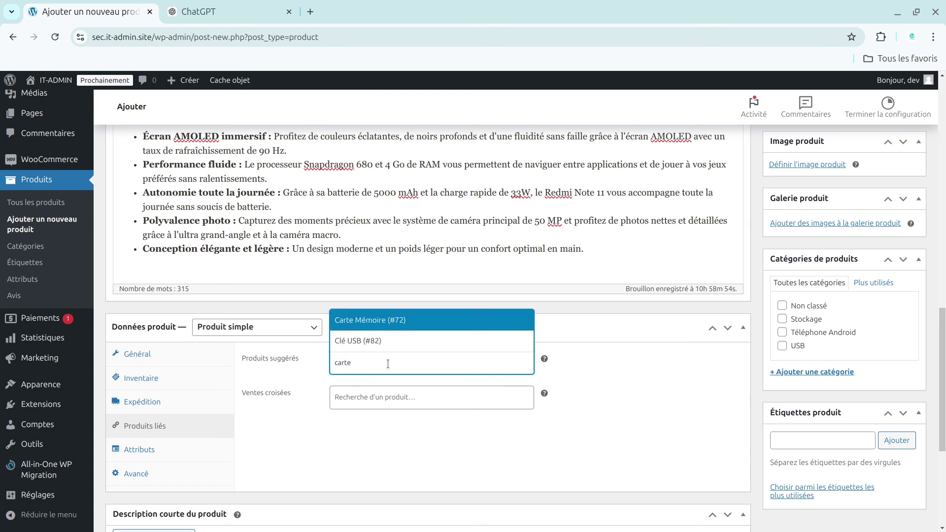
pyautogui.click(387, 322)
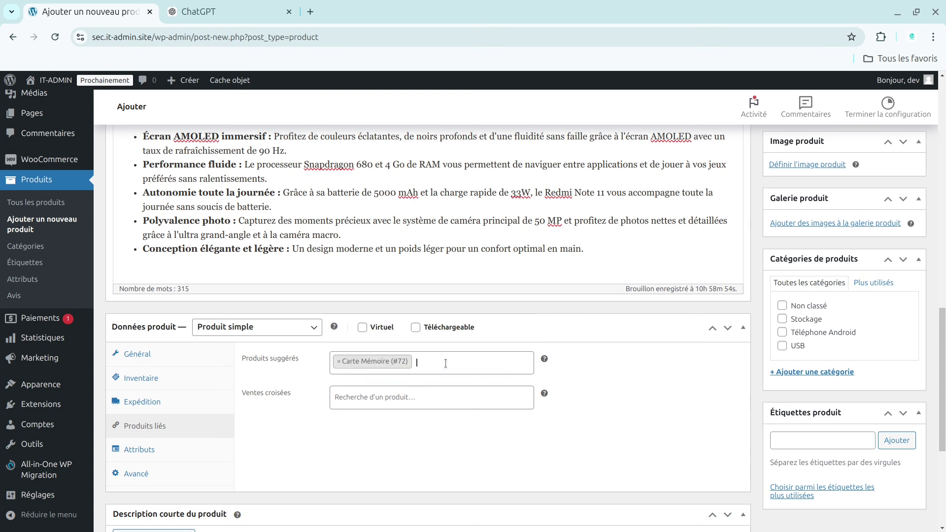
# Step: Search for "cle usb" in the Ventes croisées and add the parent product Clé USB (#82) as a cross-sell
pyautogui.click(382, 400)
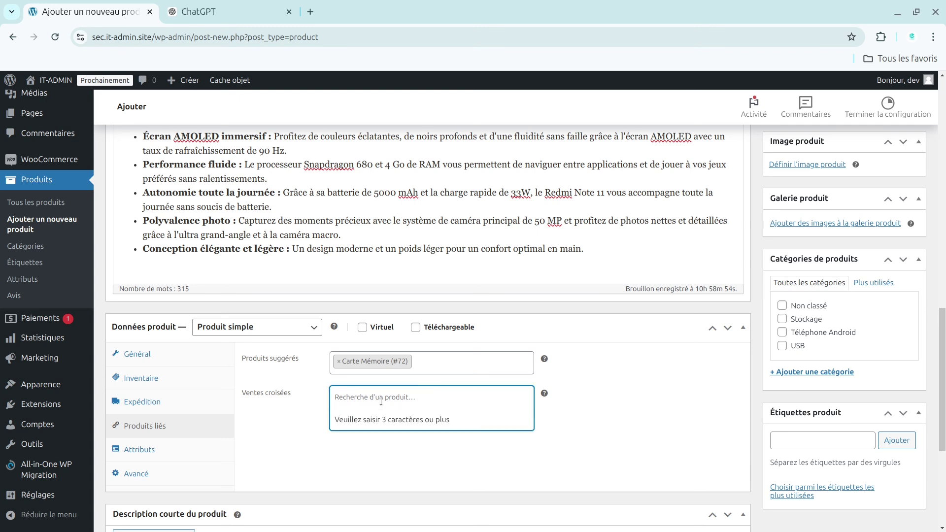
pyautogui.write('16')
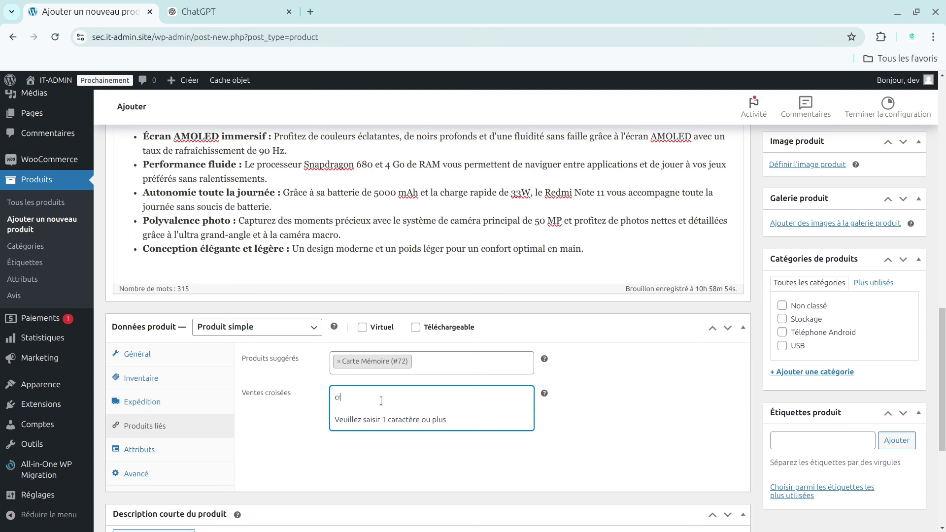
pyautogui.press('BackSpace')
pyautogui.press('BackSpace')
pyautogui.write('cle')
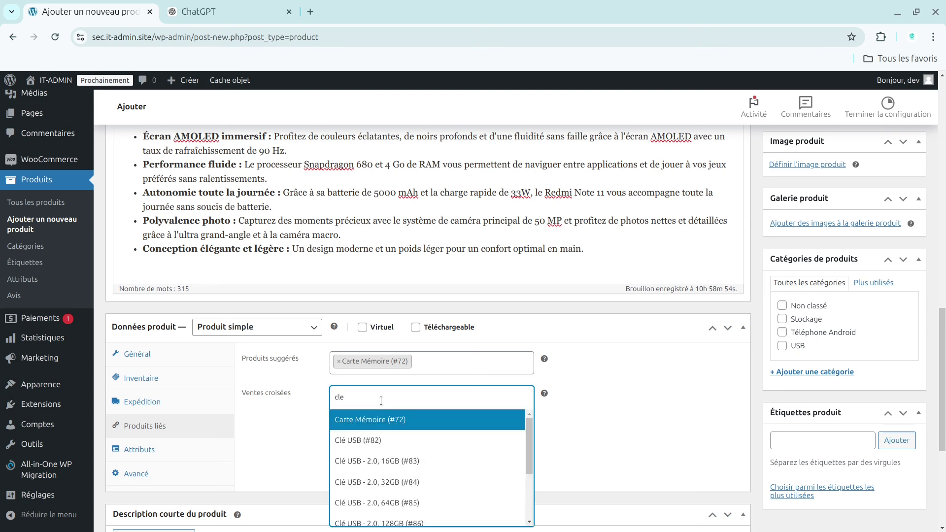
pyautogui.write(' usb')
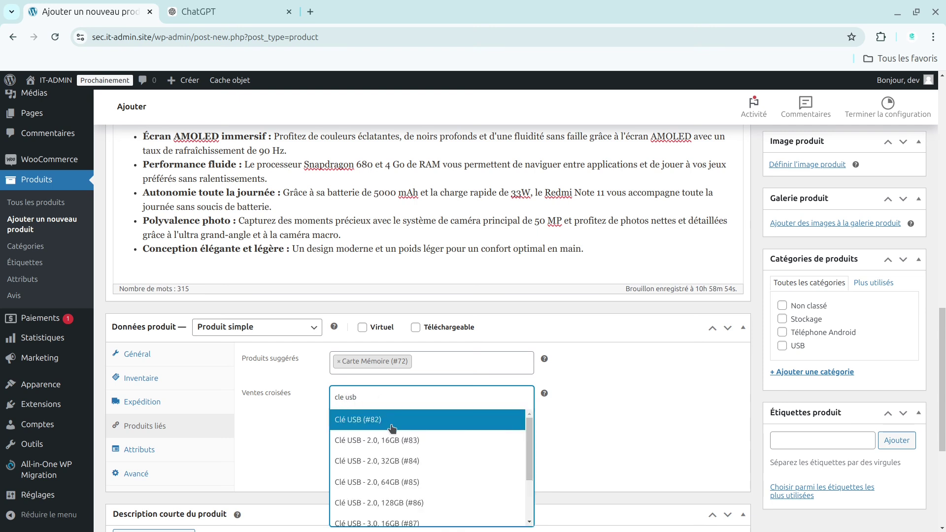
pyautogui.click(393, 429)
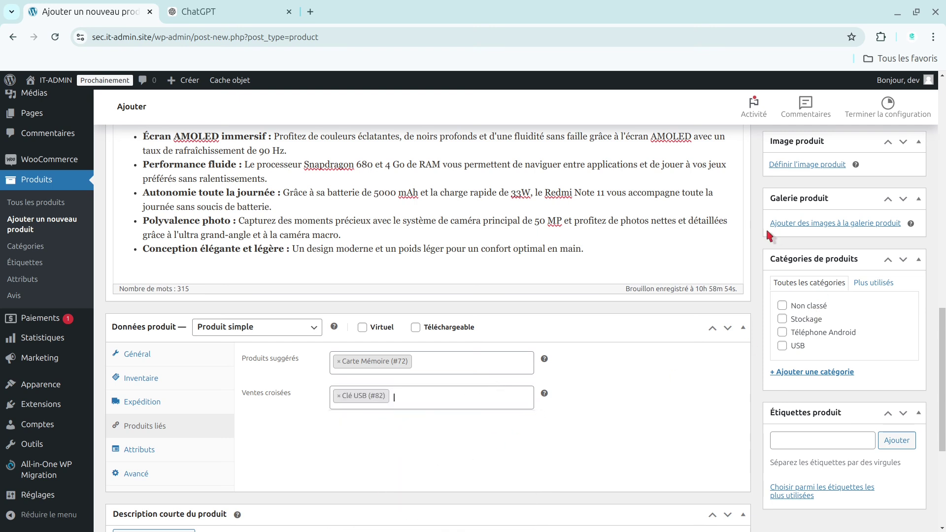
# Step: Assign the Téléphone Android category and set Redmin-13.webp from the media library as the product image
pyautogui.click(782, 333)
pyautogui.moveTo(944, 401); pyautogui.dragTo(945, 143)
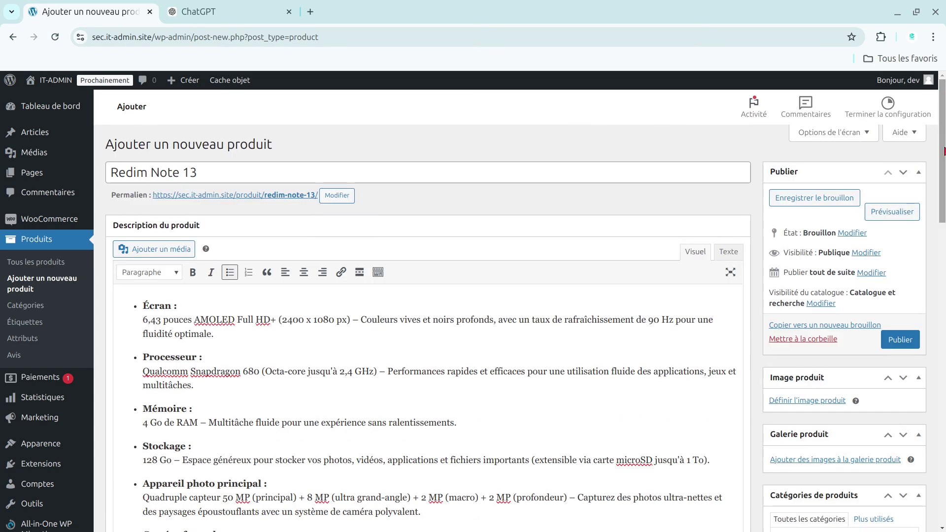
pyautogui.click(813, 401)
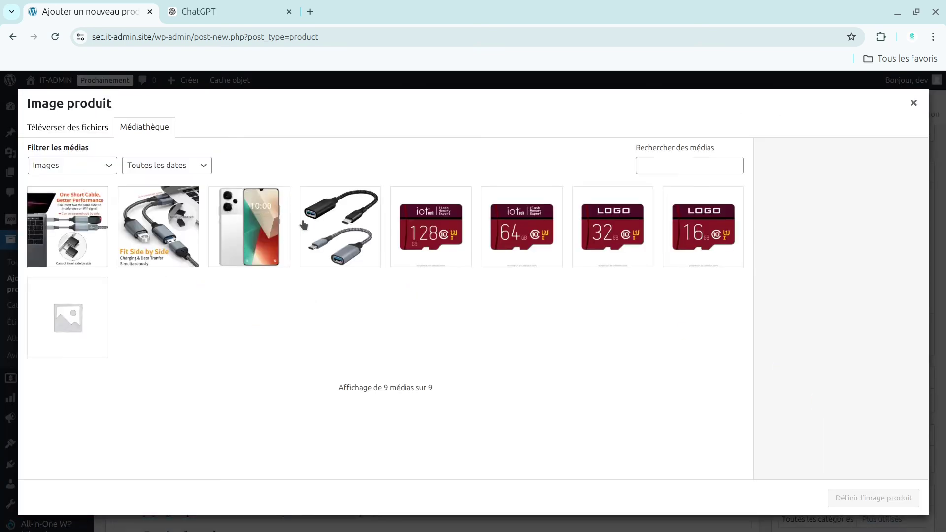
pyautogui.click(244, 240)
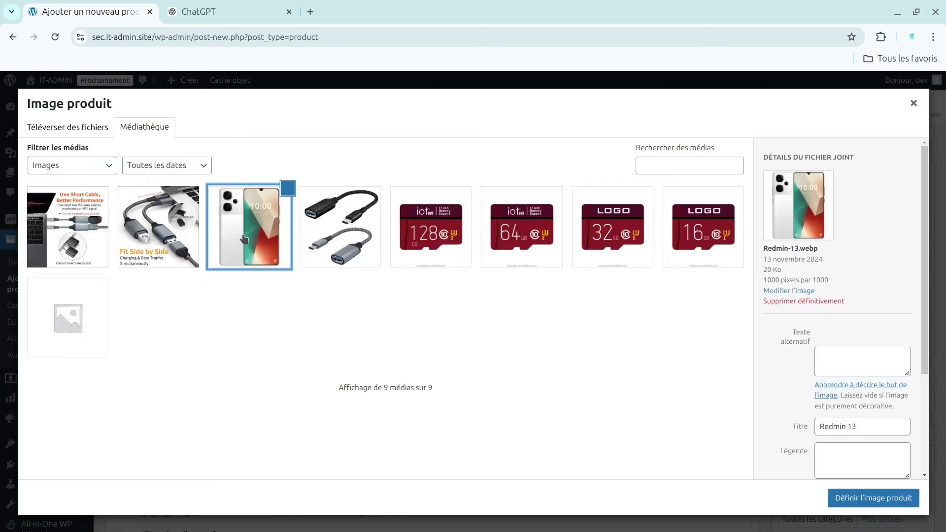
pyautogui.click(870, 499)
# Step: Publish the Redim Note 13 product and open its permalink page in a new browser tab
pyautogui.moveTo(944, 199); pyautogui.dragTo(945, 180)
pyautogui.click(900, 339)
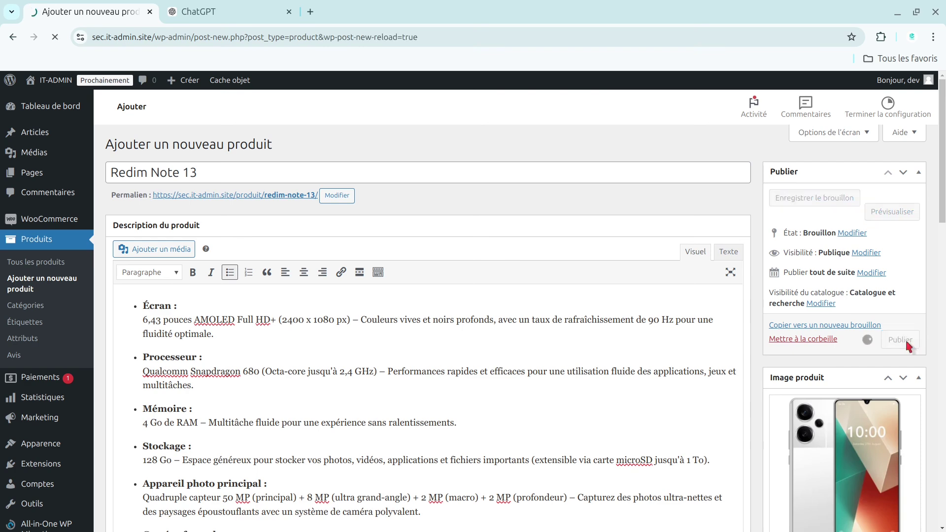
pyautogui.rightClick(208, 197)
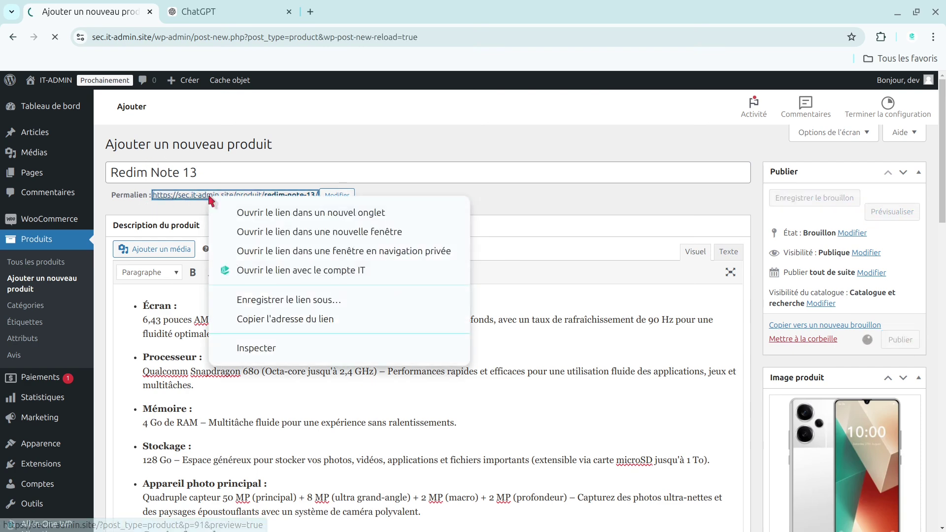
pyautogui.click(271, 212)
pyautogui.click(183, 6)
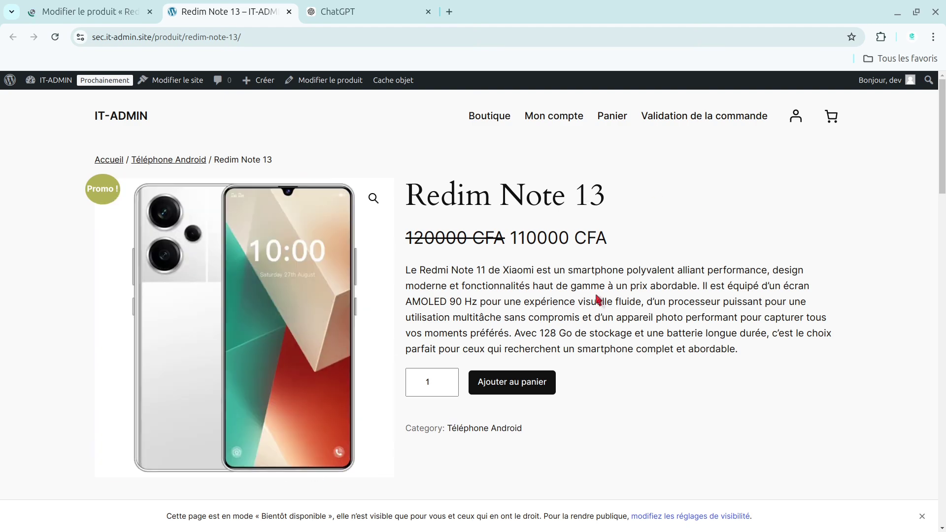
# Step: Review the Redim Note 13 storefront page, including its image, prices, descriptions and the suggested products below them
pyautogui.moveTo(942, 148); pyautogui.dragTo(944, 401)
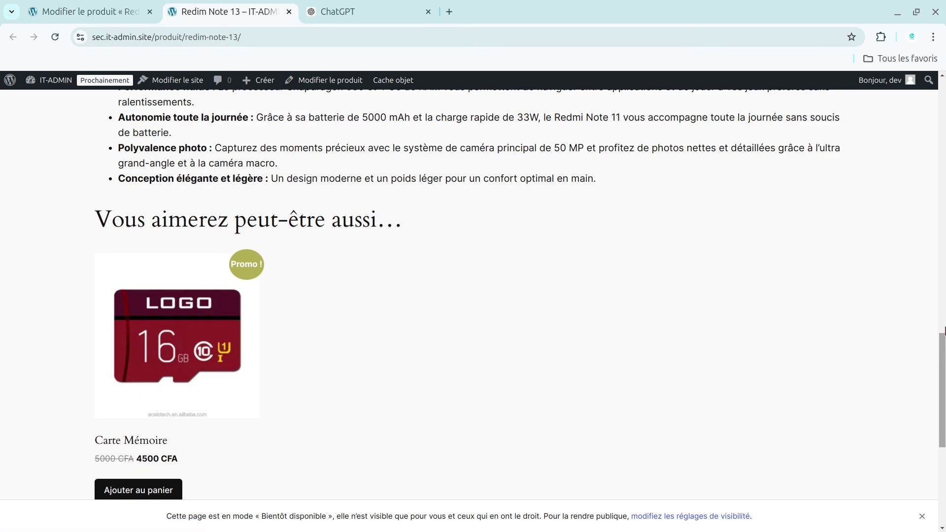
pyautogui.scroll(18, 945, 330)
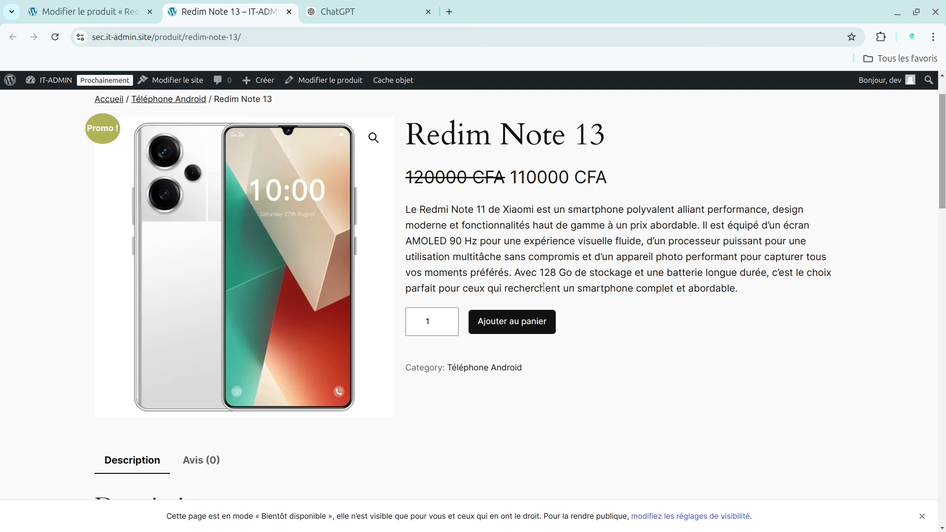
pyautogui.scroll(-18, 941, 451)
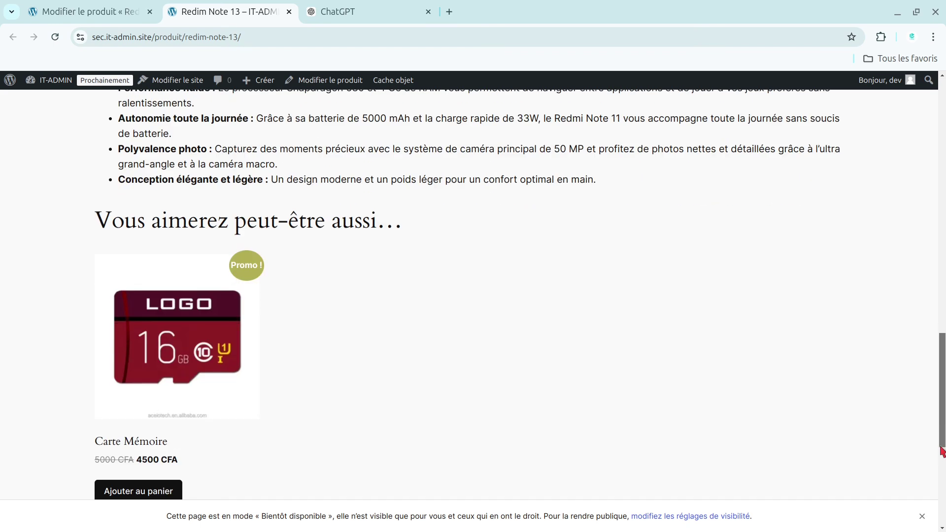
pyautogui.scroll(-6, 943, 451)
pyautogui.scroll(5, 942, 453)
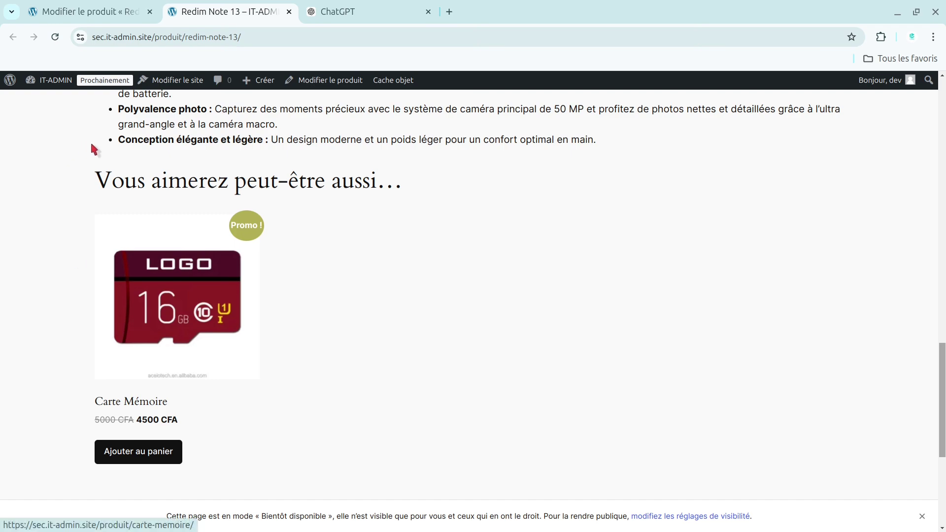
pyautogui.scroll(1, 944, 376)
pyautogui.scroll(18, 943, 376)
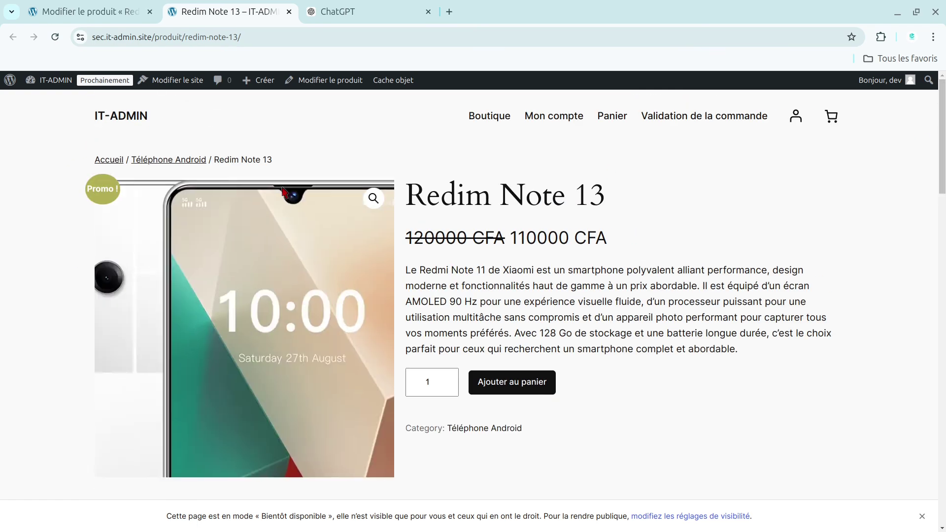
# Step: Return to the product administration, open the full product list, and export all products and columns to a CSV file
pyautogui.click(133, 18)
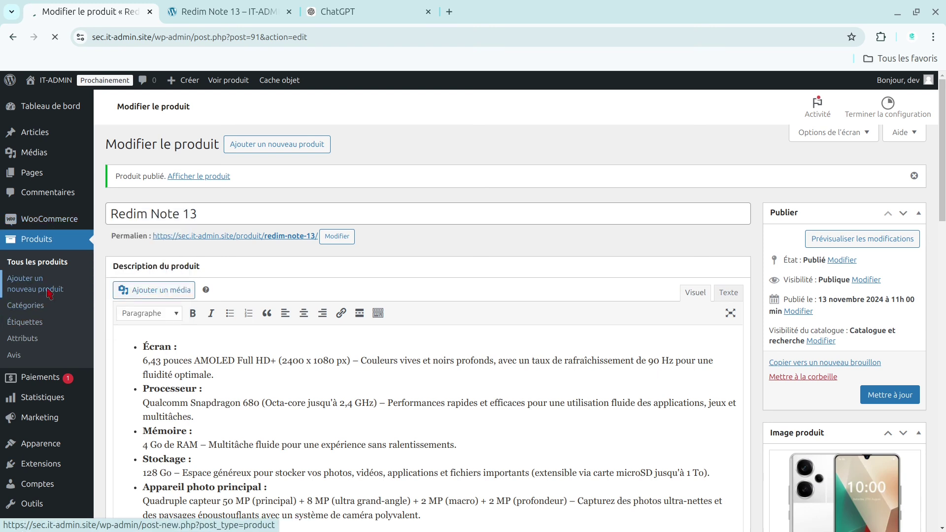
pyautogui.click(49, 295)
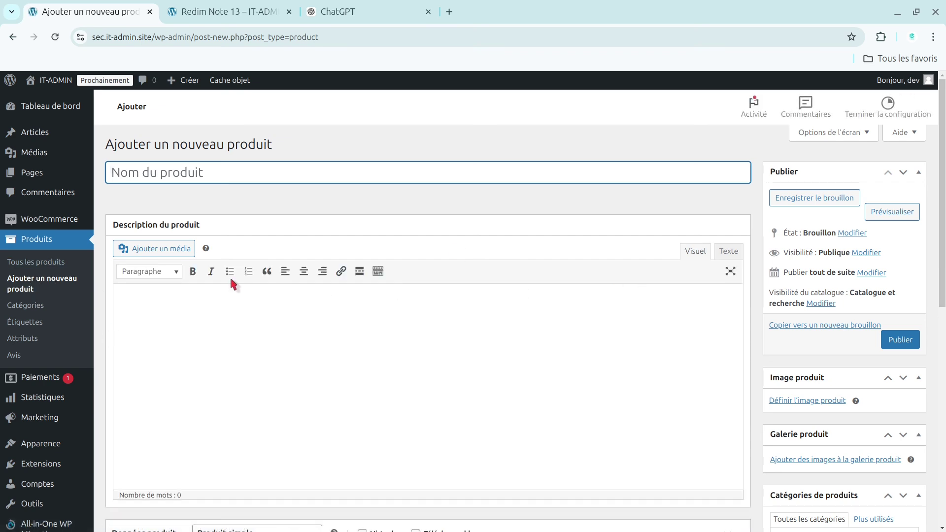
pyautogui.click(57, 269)
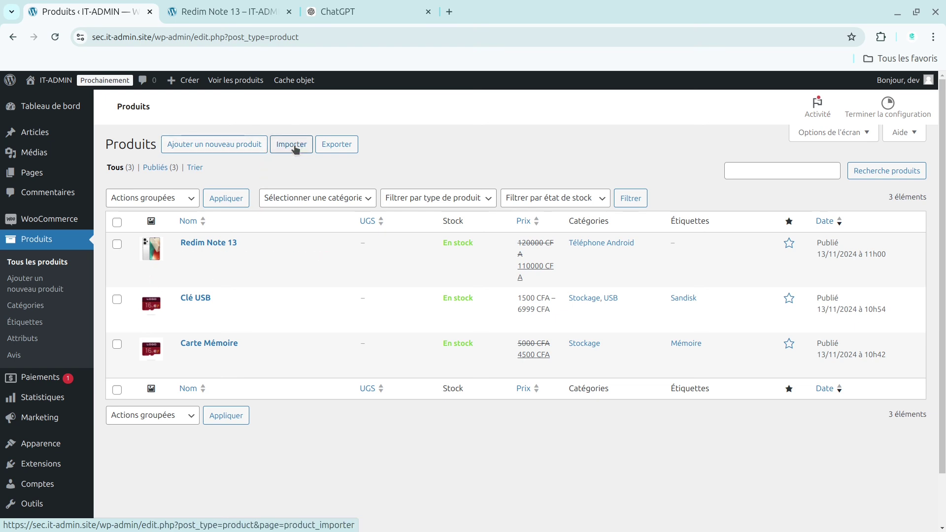
pyautogui.click(325, 146)
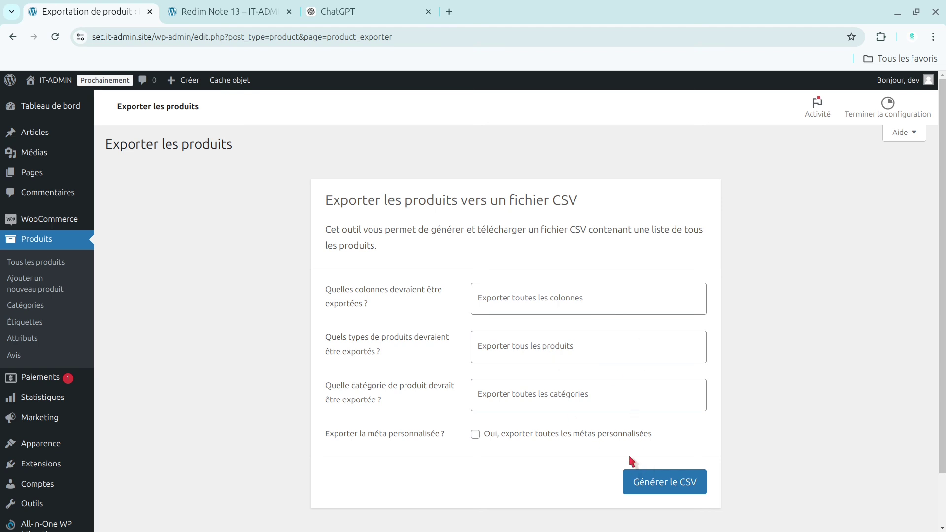
pyautogui.click(659, 484)
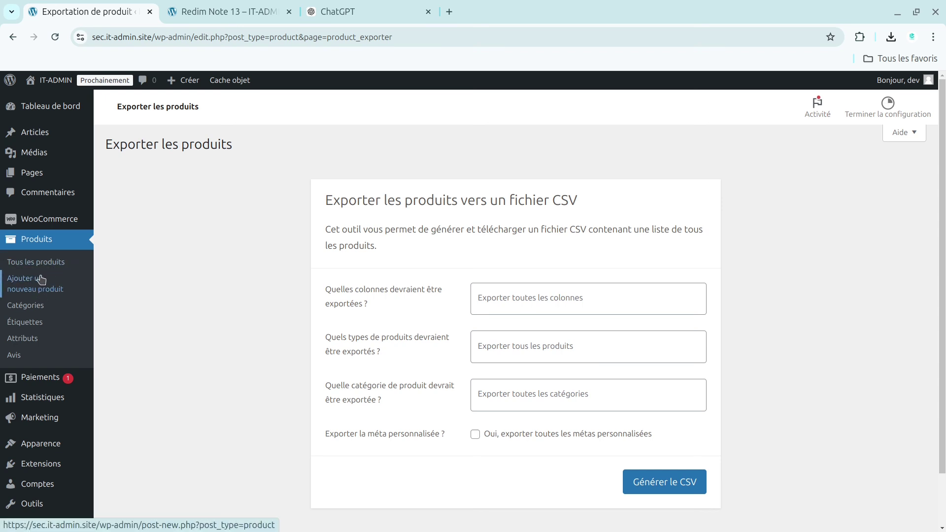
# Step: Close the ChatGPT page and open Google Sheets from the Google apps in a new browser tab
pyautogui.click(343, 5)
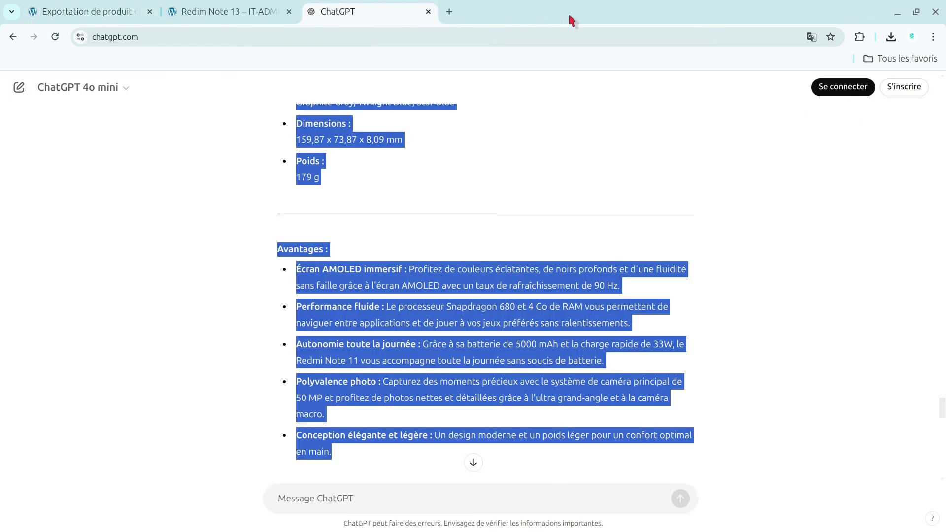
pyautogui.click(429, 12)
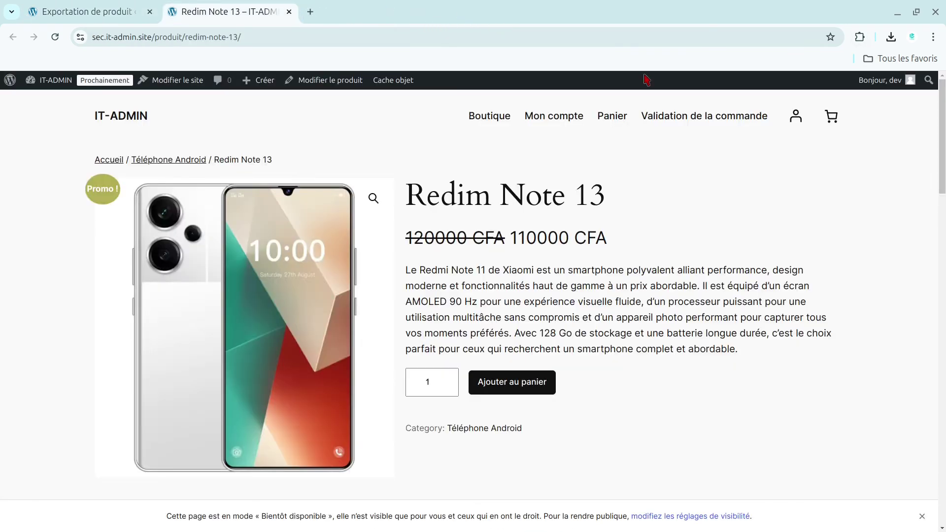
pyautogui.click(912, 37)
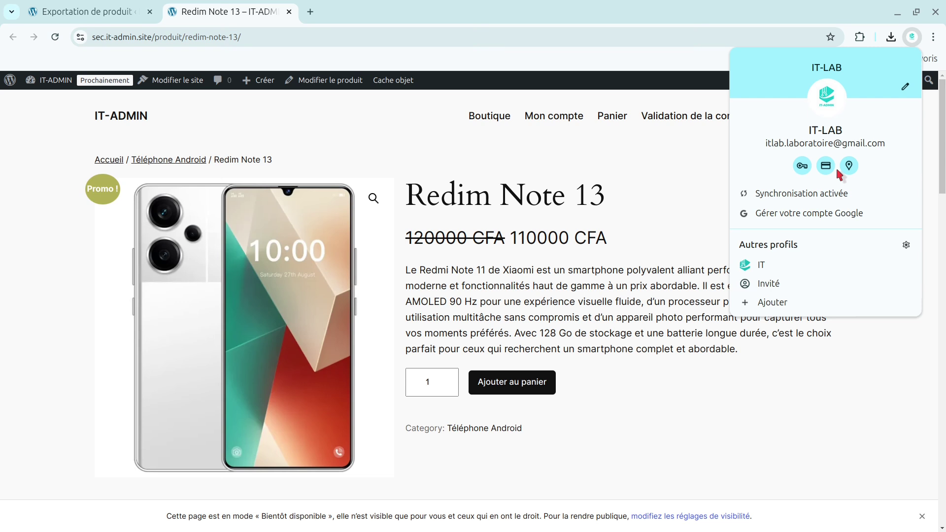
pyautogui.click(310, 12)
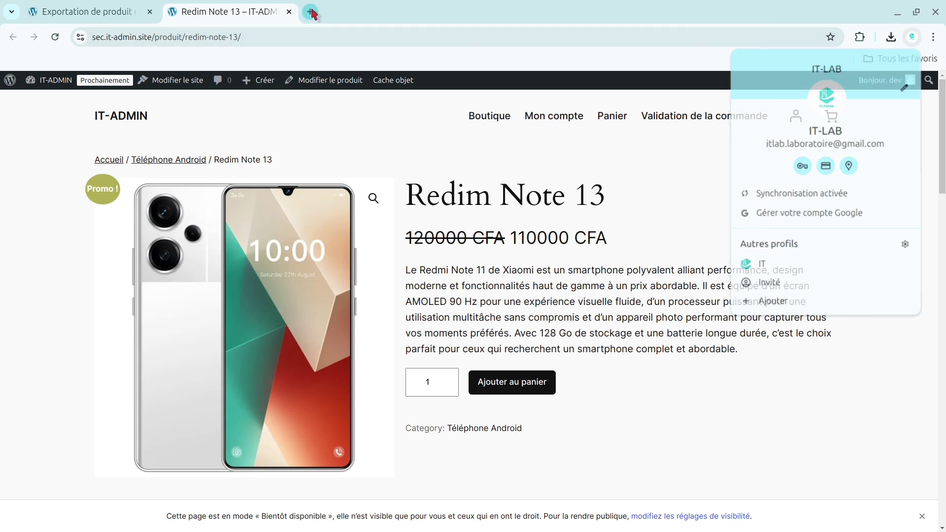
pyautogui.click(898, 92)
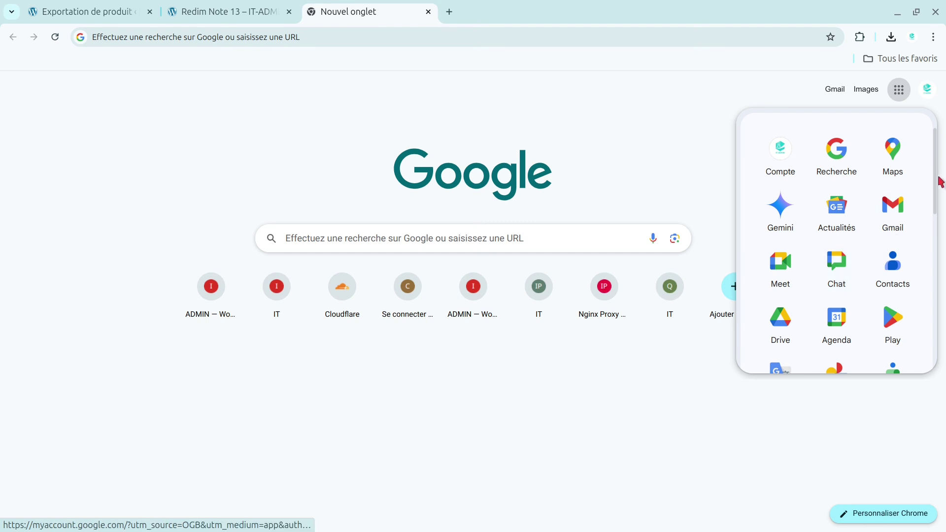
pyautogui.moveTo(937, 187); pyautogui.dragTo(935, 247)
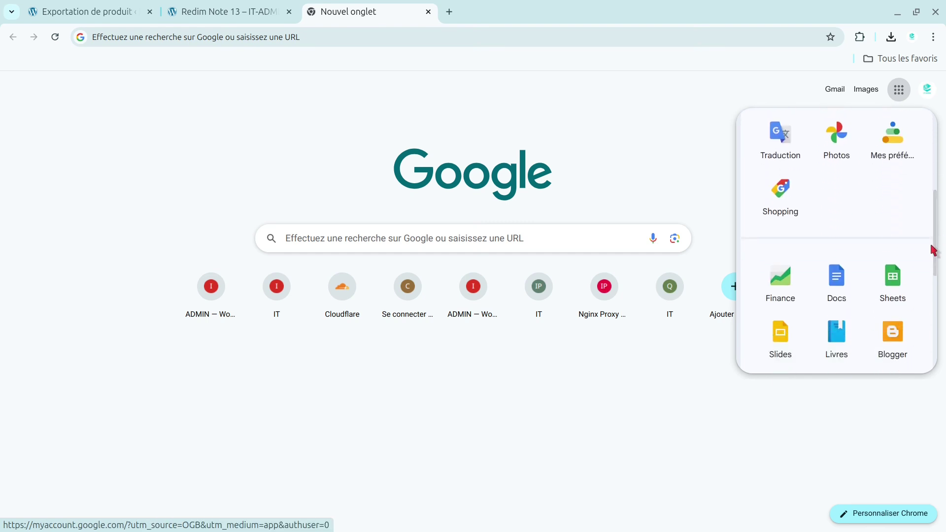
pyautogui.click(893, 279)
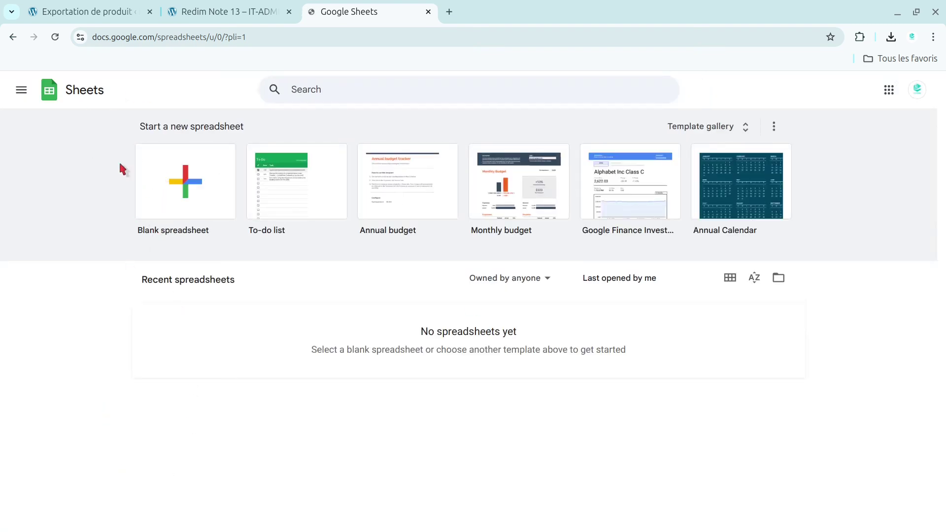
# Step: Create a blank spreadsheet and open its file import dialog
pyautogui.click(171, 178)
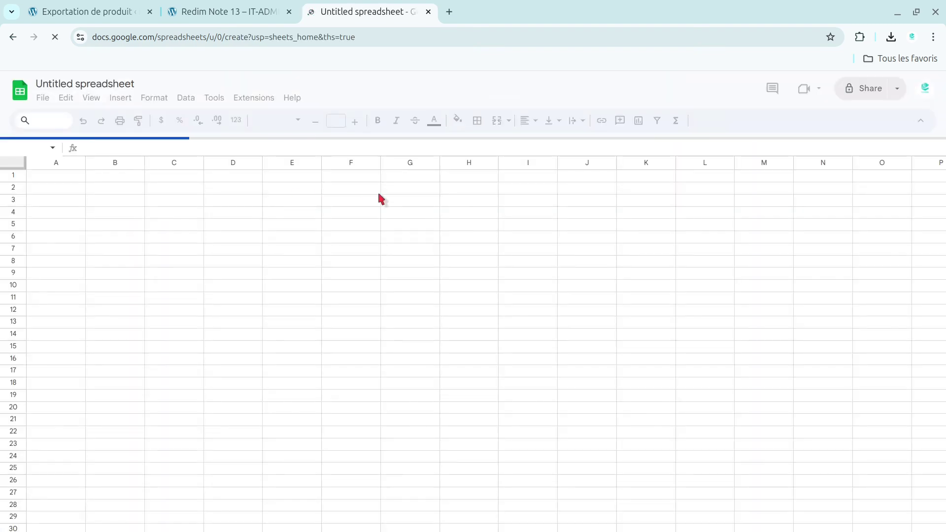
pyautogui.click(41, 98)
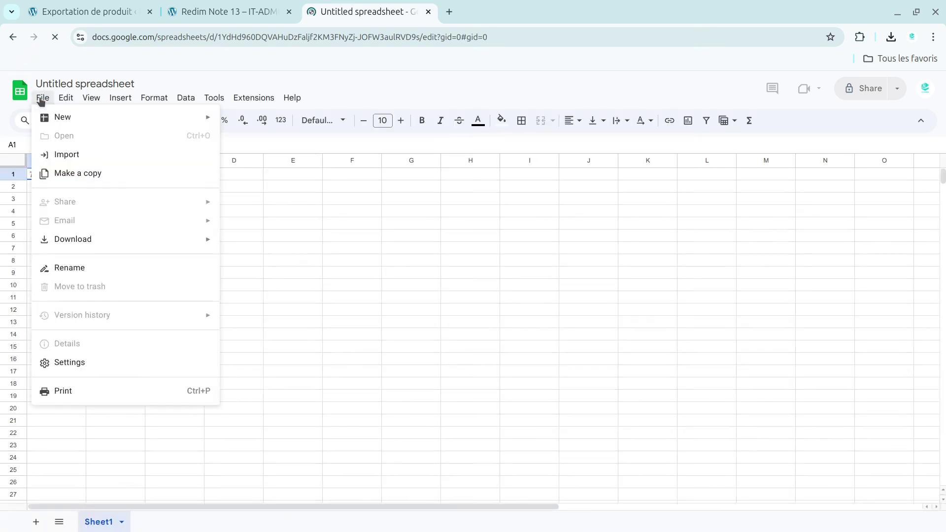
pyautogui.click(42, 98)
pyautogui.click(42, 98)
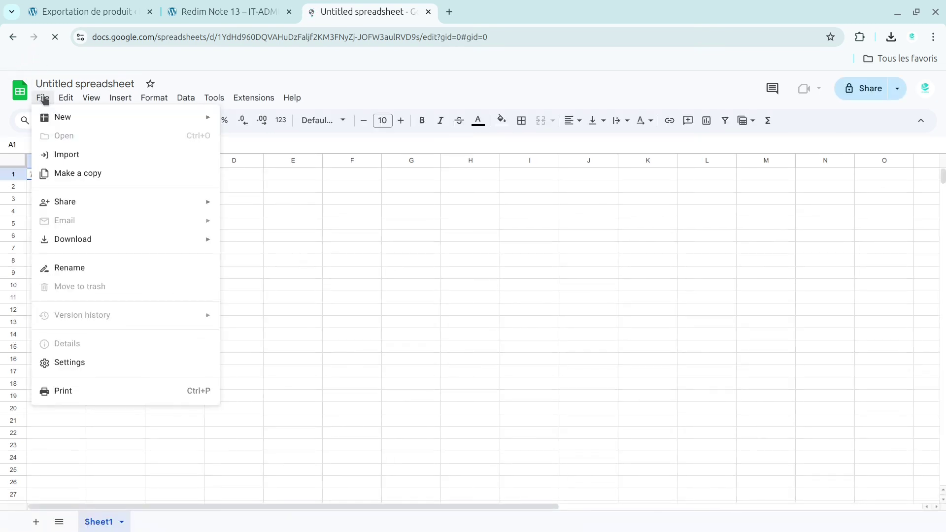
pyautogui.moveTo(53, 123)
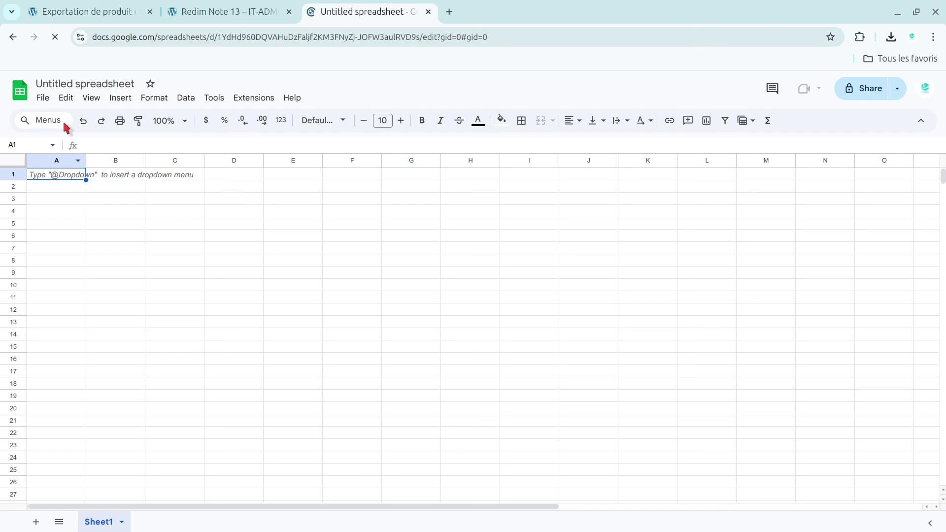
pyautogui.click(43, 98)
pyautogui.click(54, 156)
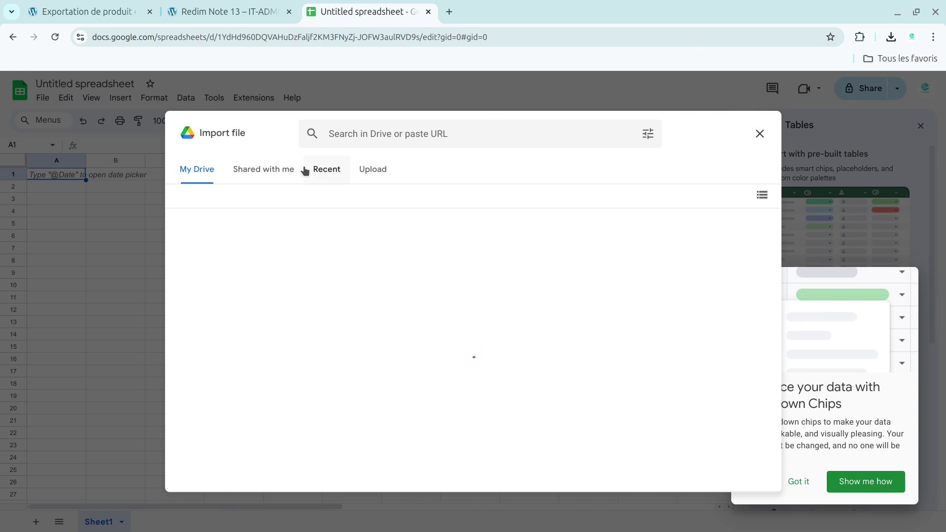
# Step: Upload wc-product-export-13-11-2024-1731492101780.csv from the Téléchargements folder and import it with Replace spreadsheet and automatic separator detection
pyautogui.click(256, 165)
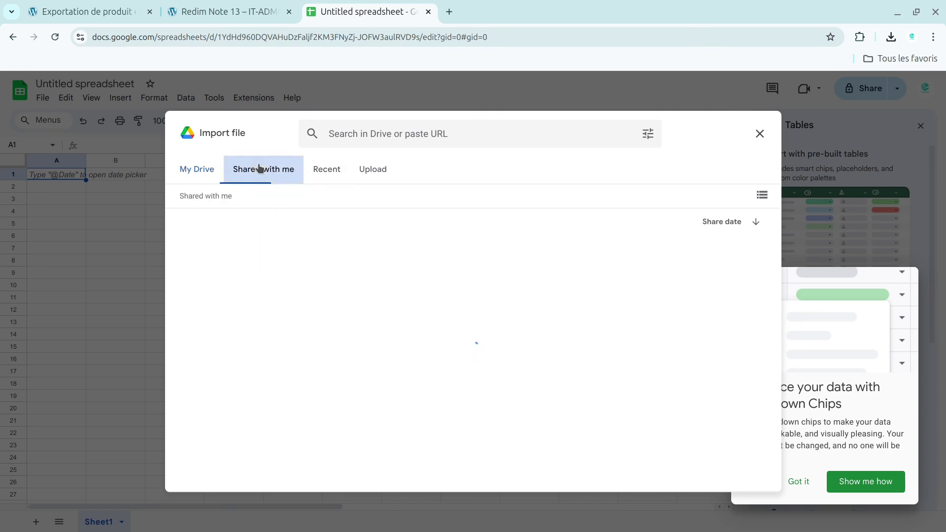
pyautogui.click(370, 170)
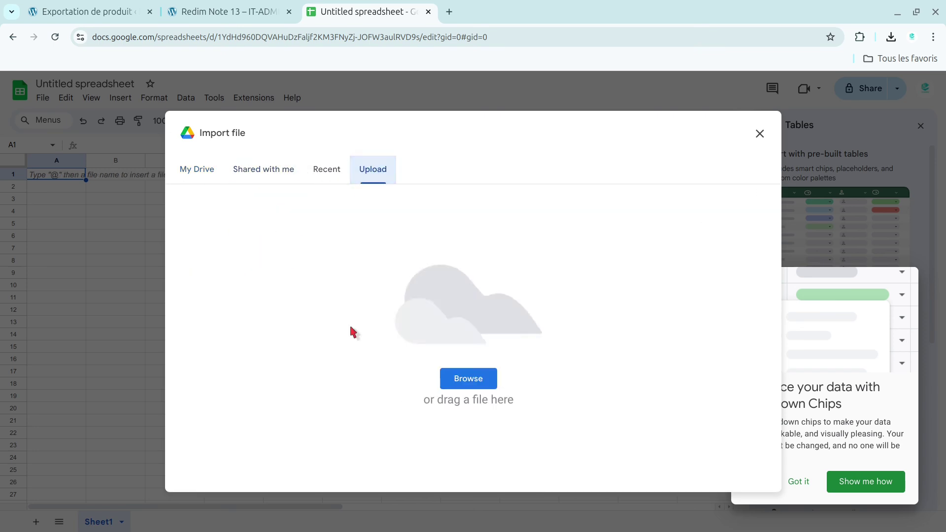
pyautogui.click(468, 378)
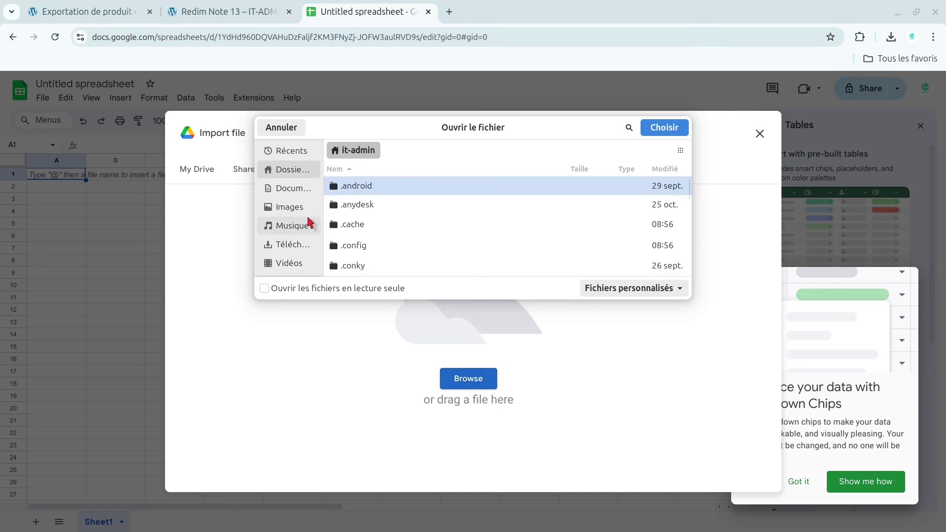
pyautogui.click(294, 245)
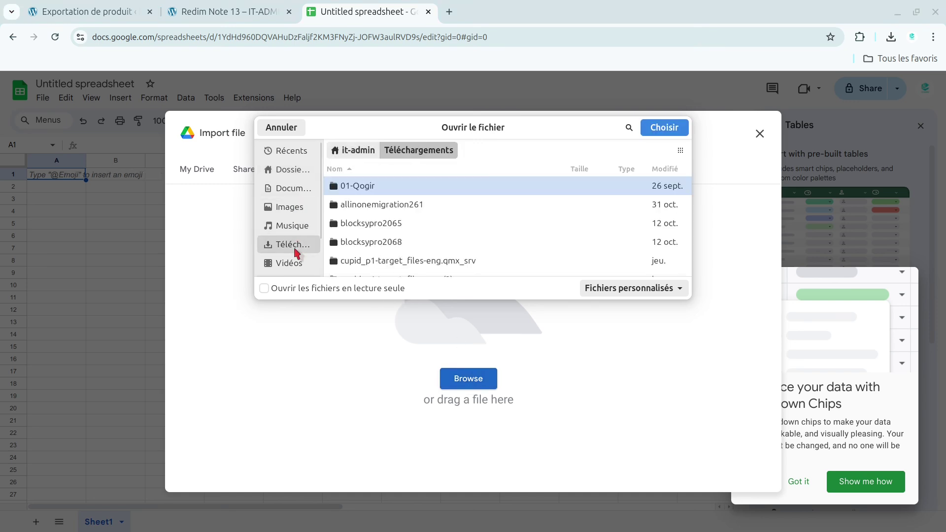
pyautogui.click(629, 127)
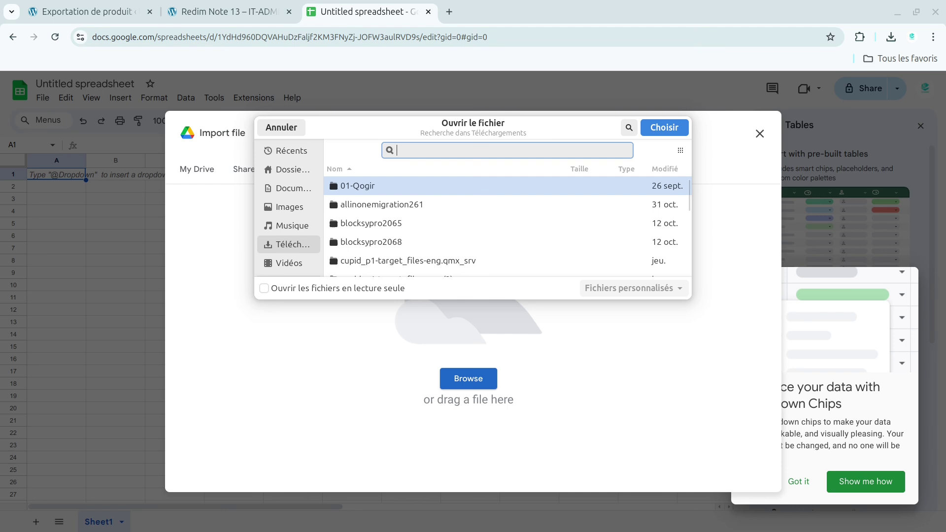
pyautogui.write('.cs')
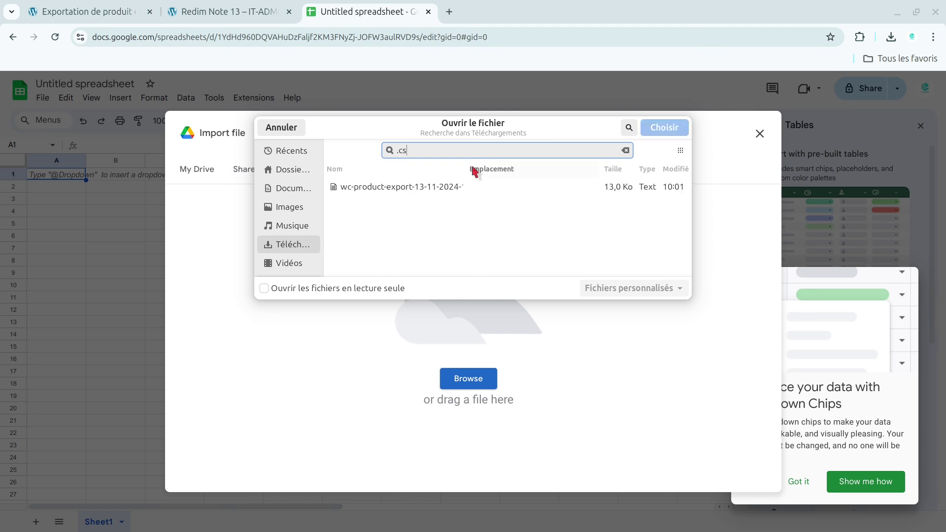
pyautogui.click(380, 187)
pyautogui.click(673, 131)
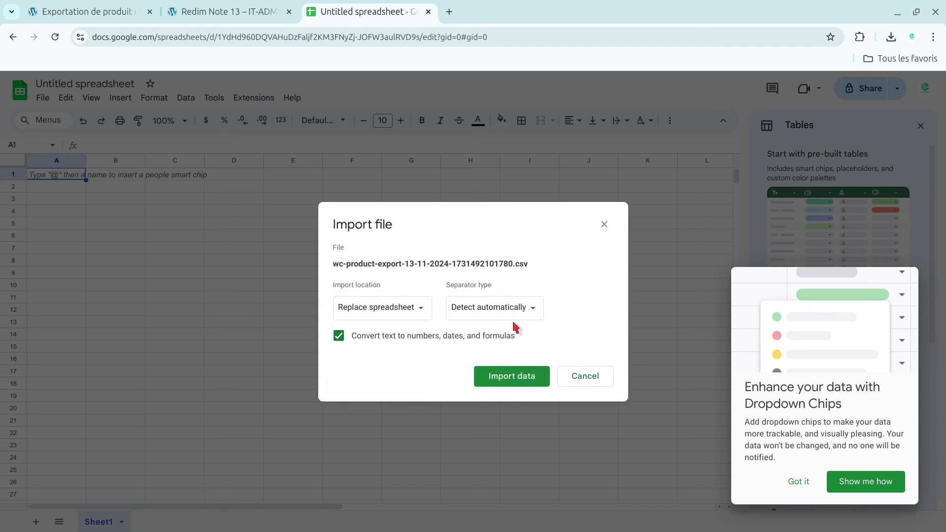
pyautogui.click(517, 379)
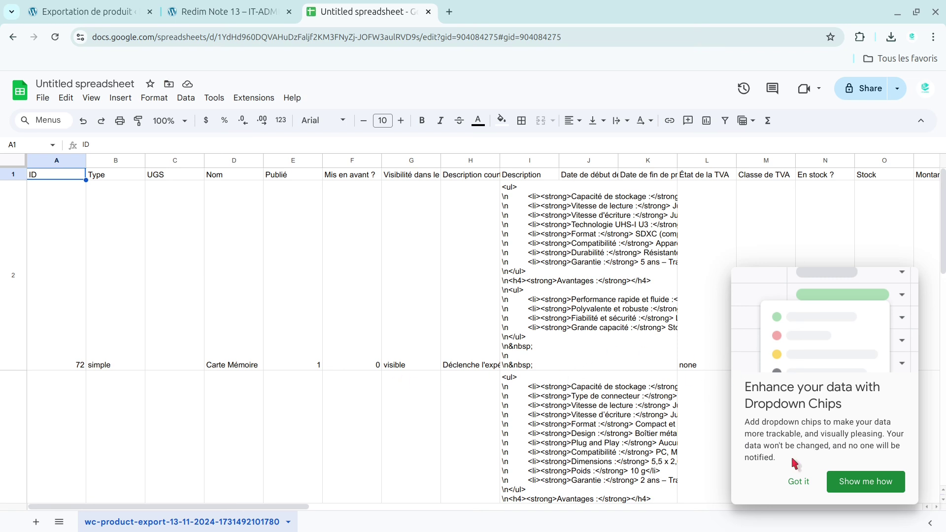
# Step: Launch the dropdown chips demonstration and look across the imported product columns back to the ID column
pyautogui.click(872, 485)
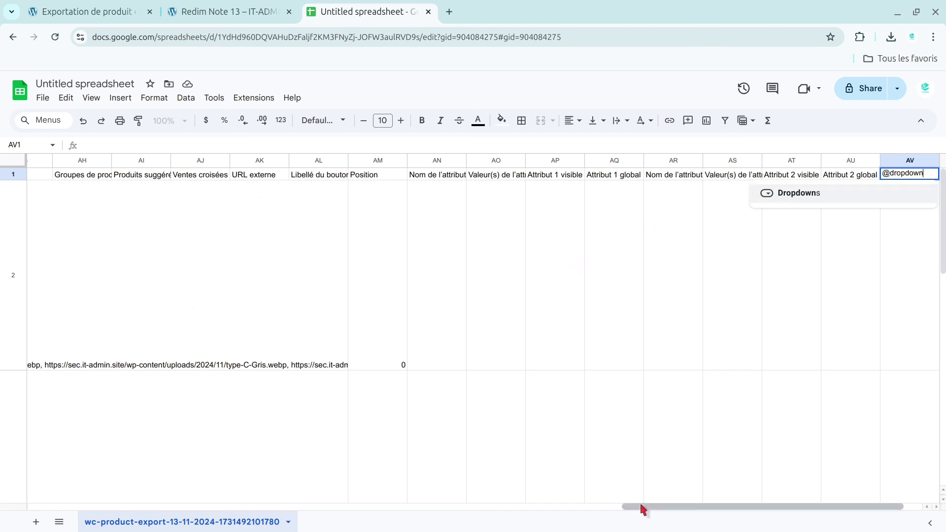
pyautogui.moveTo(642, 507); pyautogui.dragTo(21, 526)
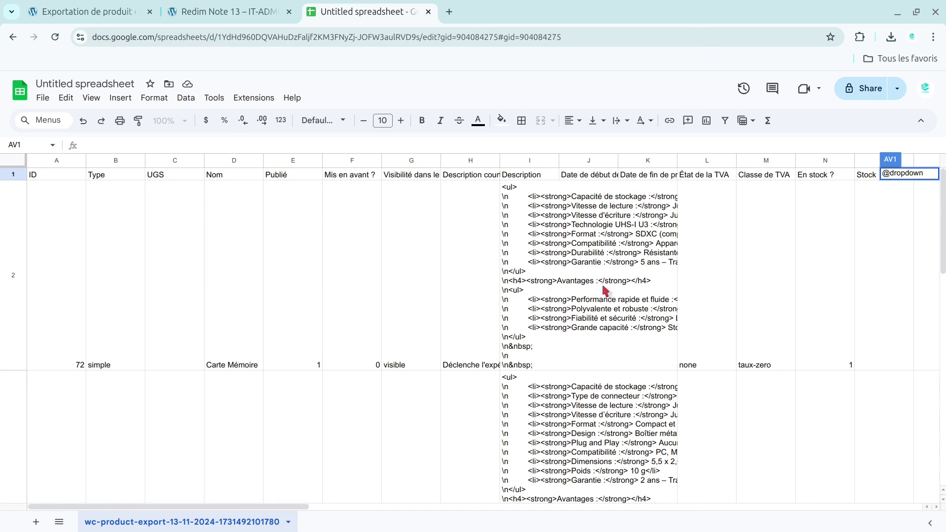
pyautogui.moveTo(252, 508); pyautogui.dragTo(5, 477)
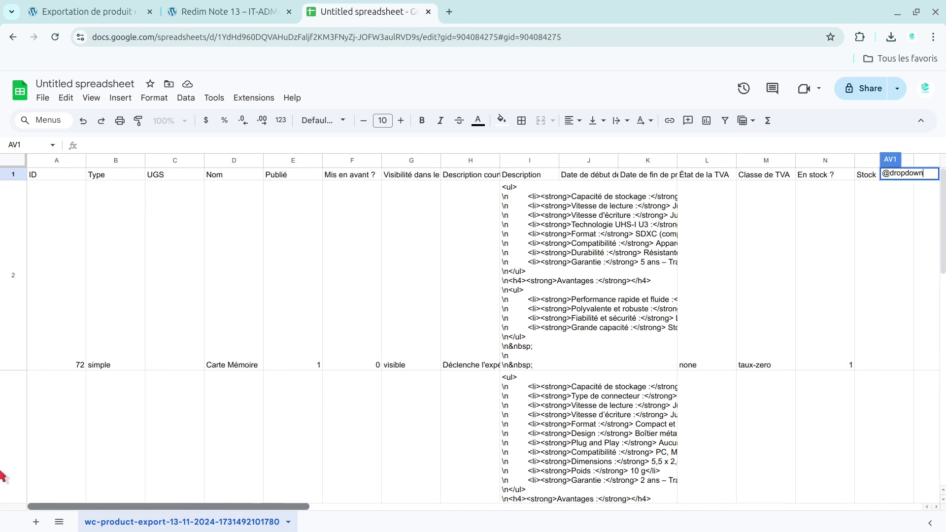
# Step: Return to the WooCommerce product list and start a new product named "Consiel Juridique"
pyautogui.click(236, 7)
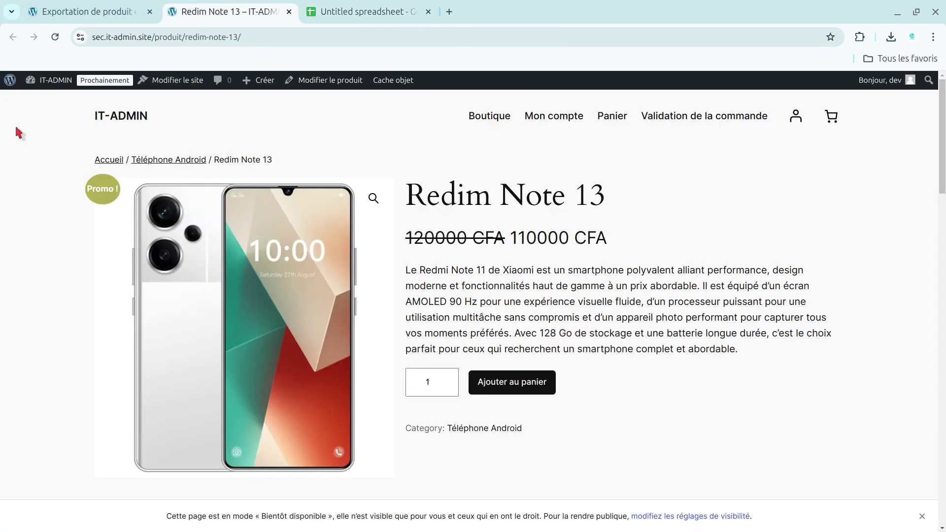
pyautogui.click(62, 14)
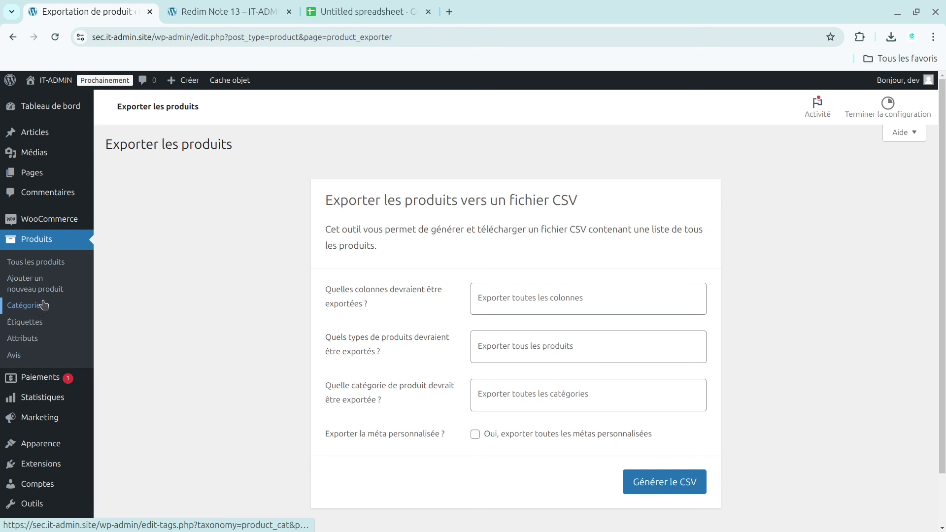
pyautogui.click(22, 265)
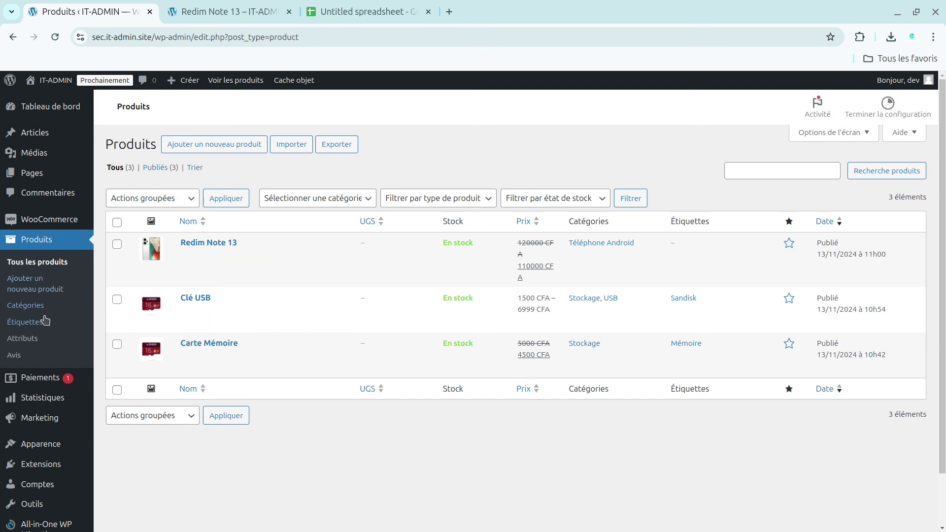
pyautogui.click(209, 145)
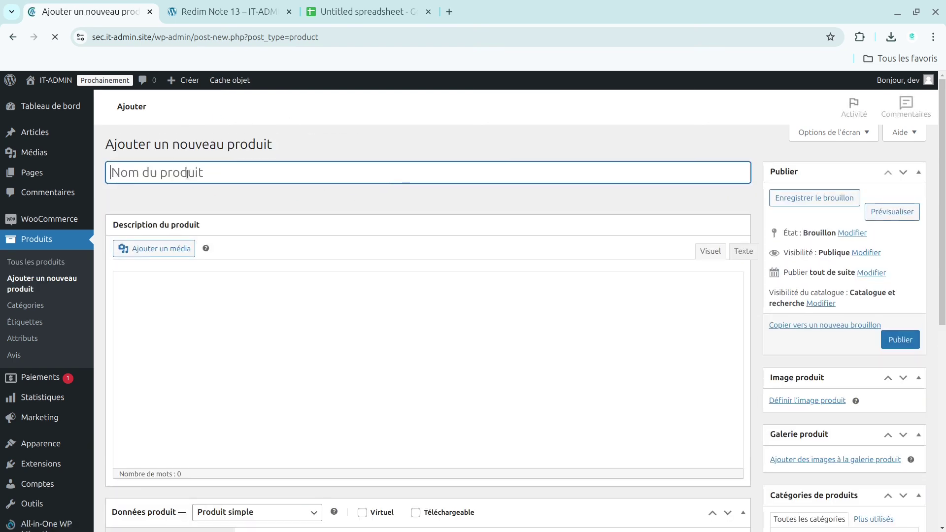
pyautogui.write('Consiel Juridique')
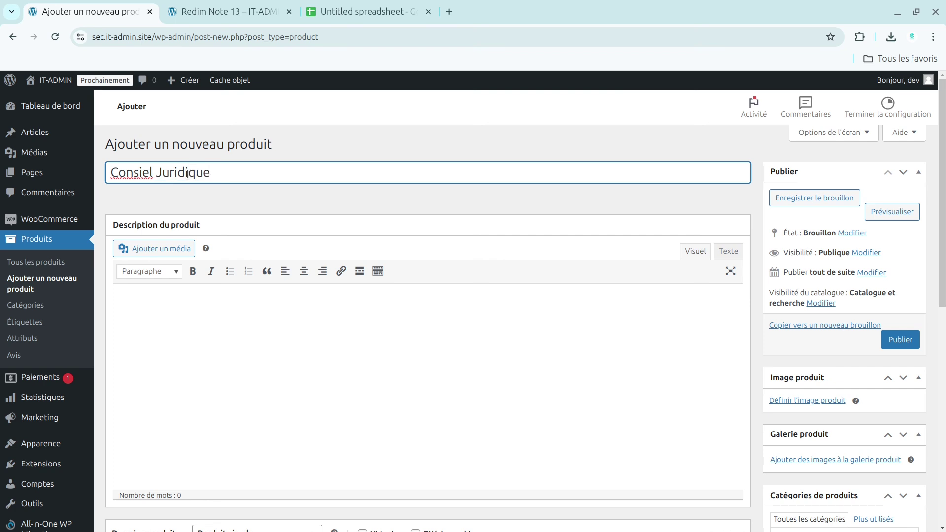
pyautogui.click(181, 306)
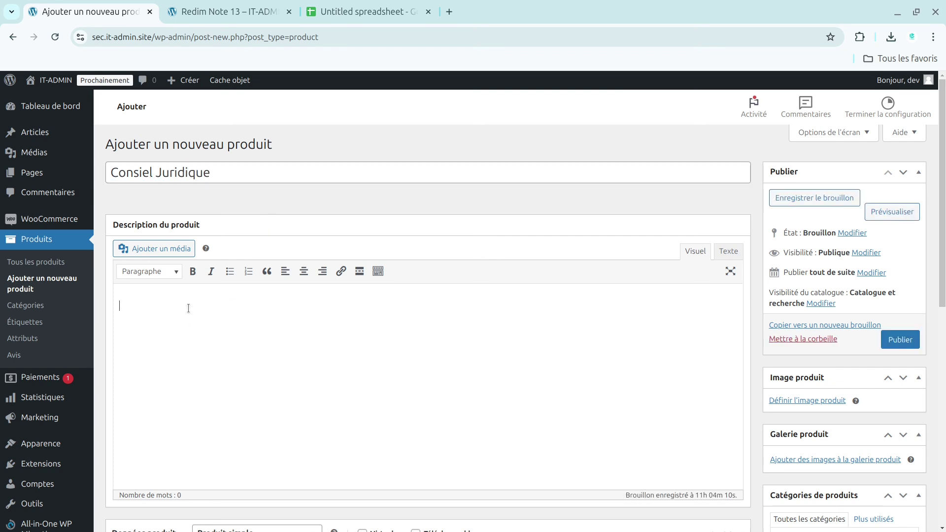
pyautogui.moveTo(941, 219); pyautogui.dragTo(942, 285)
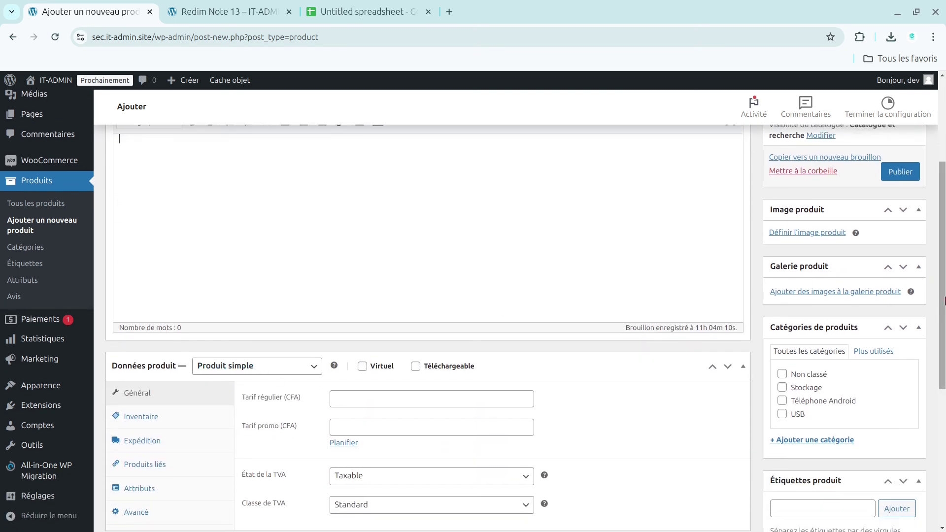
pyautogui.moveTo(944, 321); pyautogui.dragTo(917, 221)
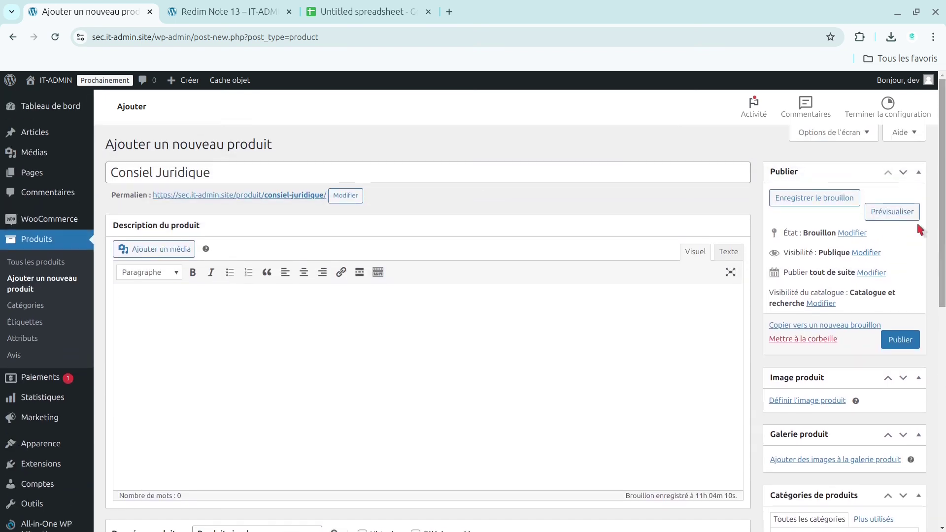
pyautogui.click(225, 173)
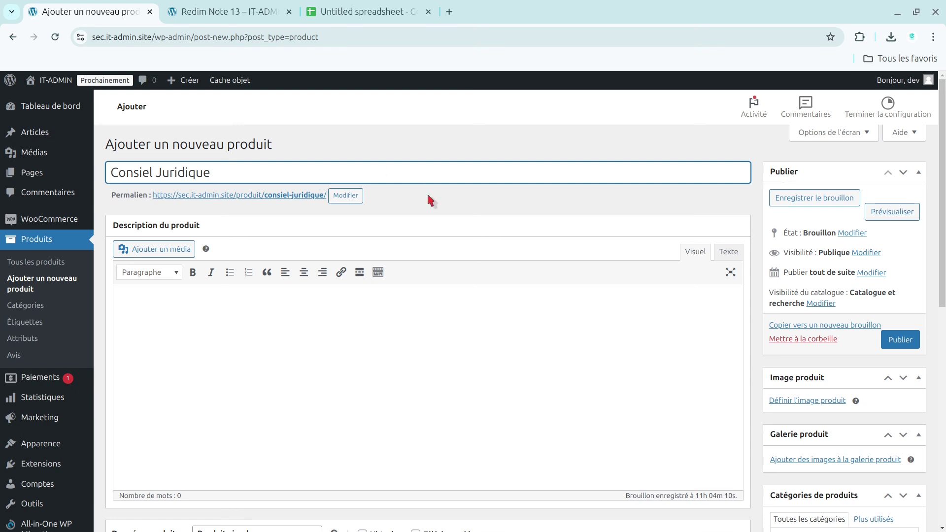
# Step: Mark the Consiel Juridique simple product as both virtual (Virtuel) and downloadable (Téléchargeable) in its product data
pyautogui.moveTo(941, 229); pyautogui.dragTo(939, 382)
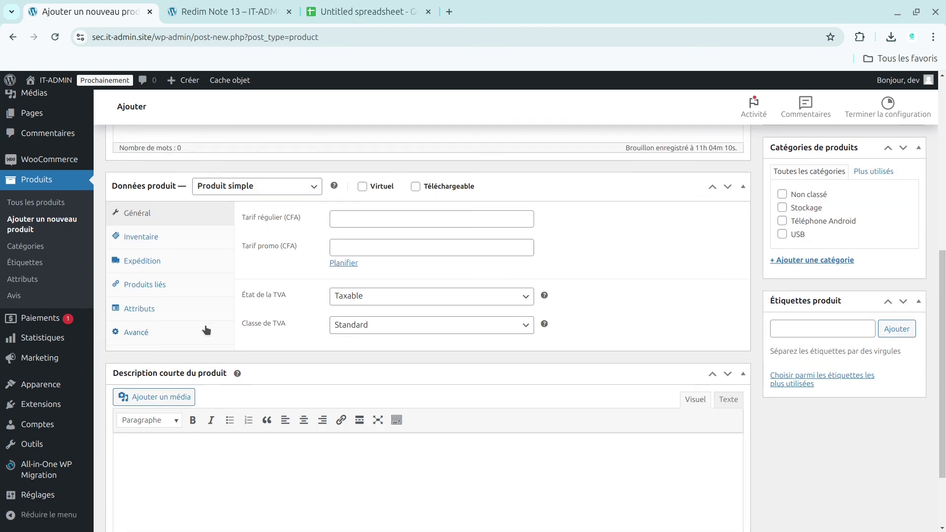
pyautogui.click(136, 311)
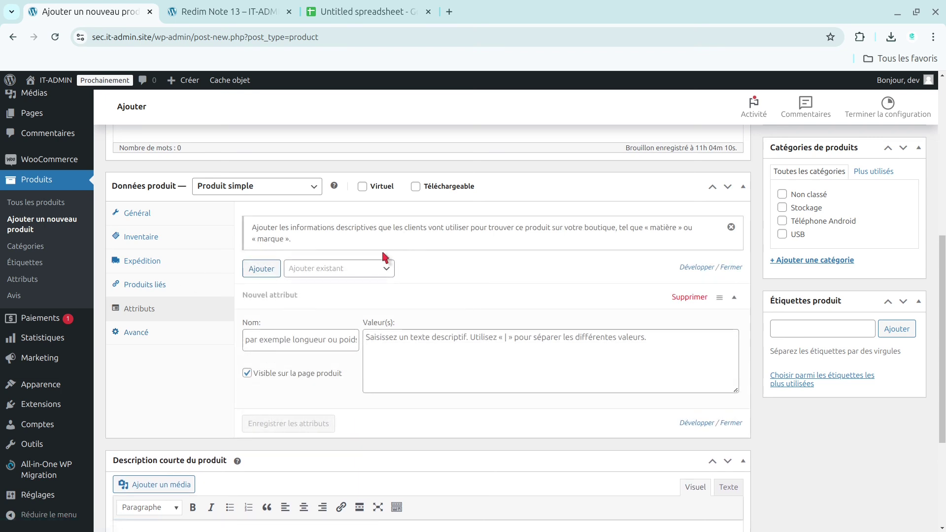
pyautogui.click(363, 186)
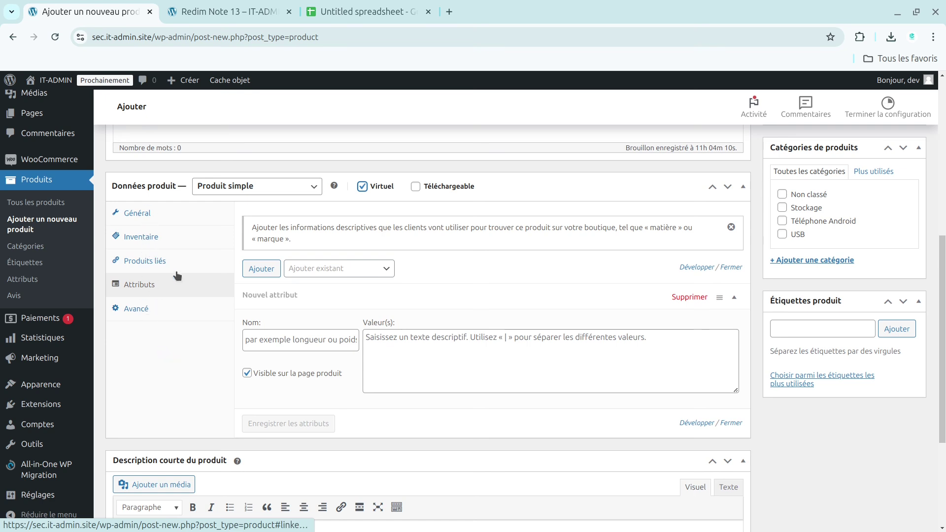
pyautogui.click(416, 188)
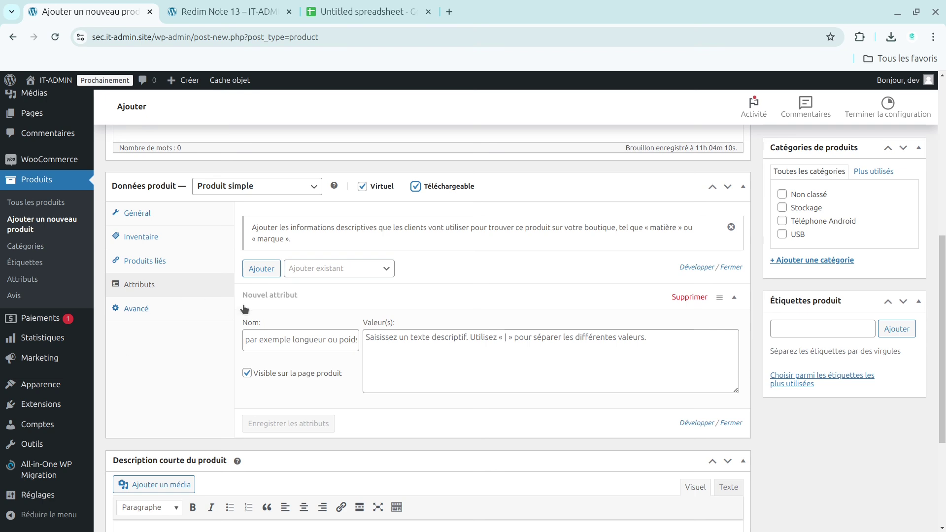
# Step: Set the product's regular price (Tarif régulier) to 5000 CFA in its general product data
pyautogui.click(144, 215)
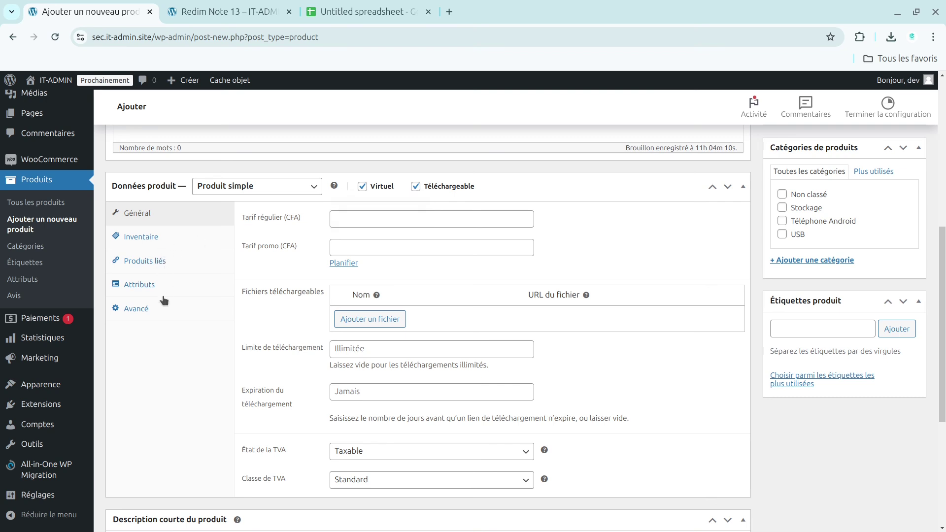
pyautogui.click(358, 216)
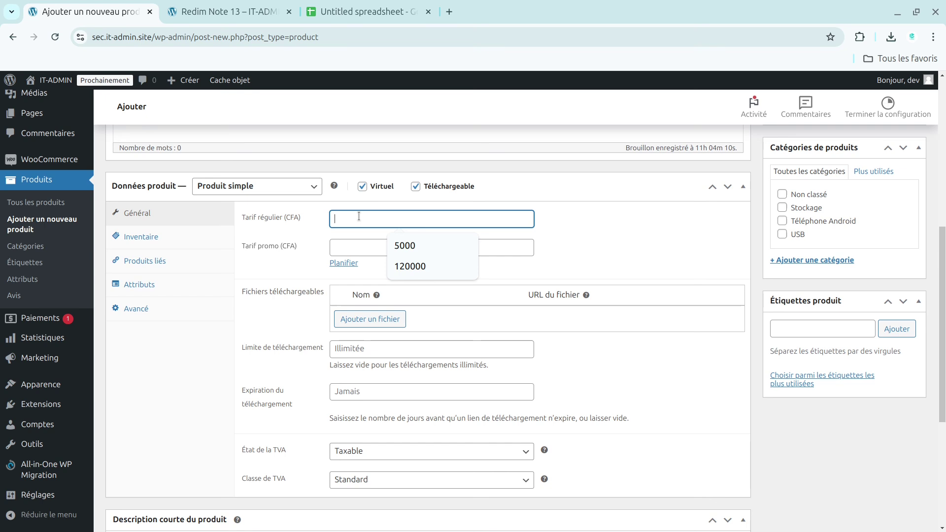
pyautogui.click(416, 239)
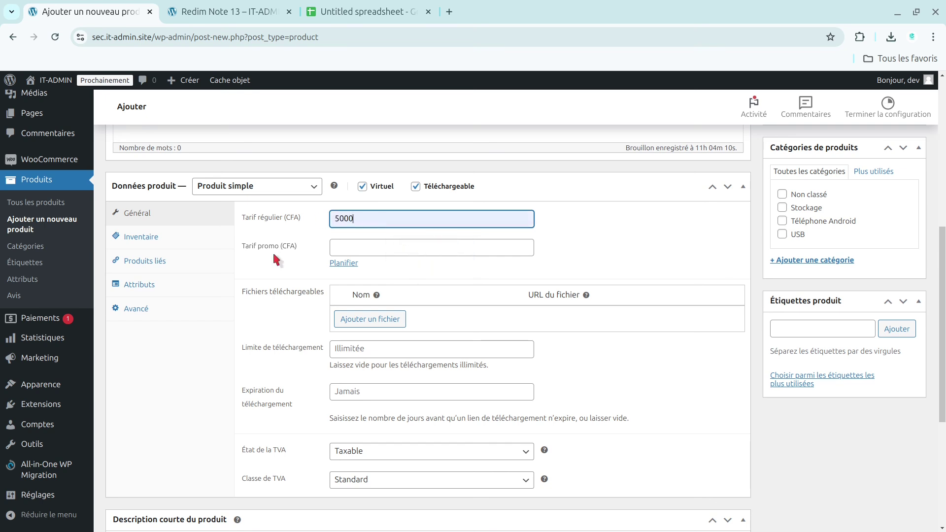
# Step: Attach Fichier.zip from the media library as the product's only downloadable file and name it "Fichier"
pyautogui.click(357, 325)
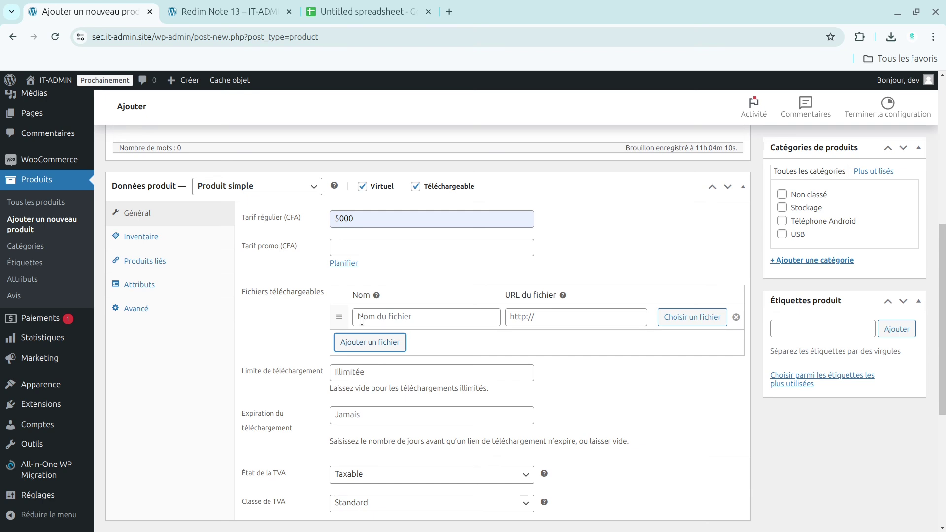
pyautogui.click(685, 321)
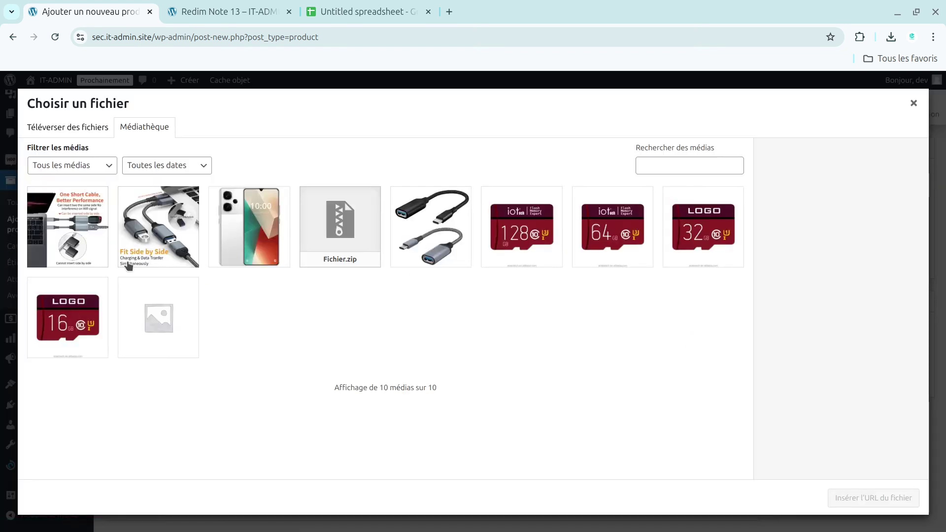
pyautogui.click(345, 225)
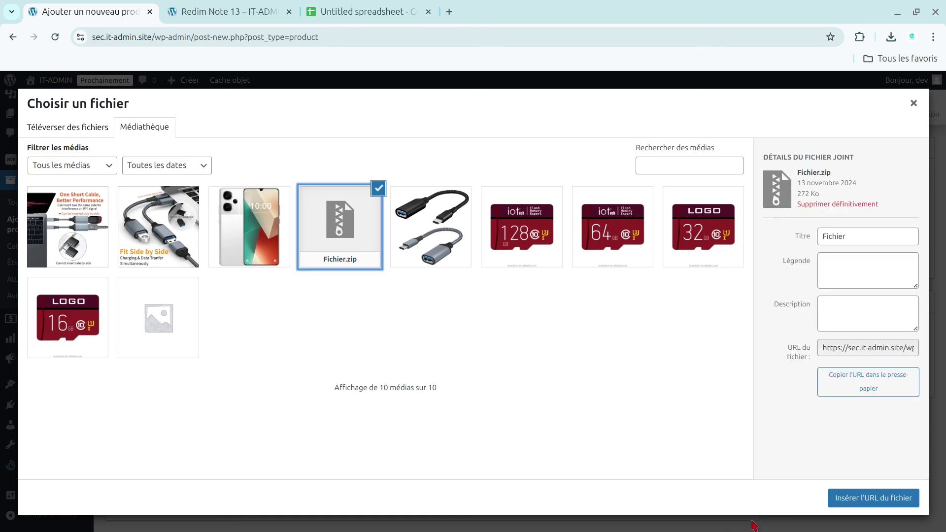
pyautogui.click(903, 498)
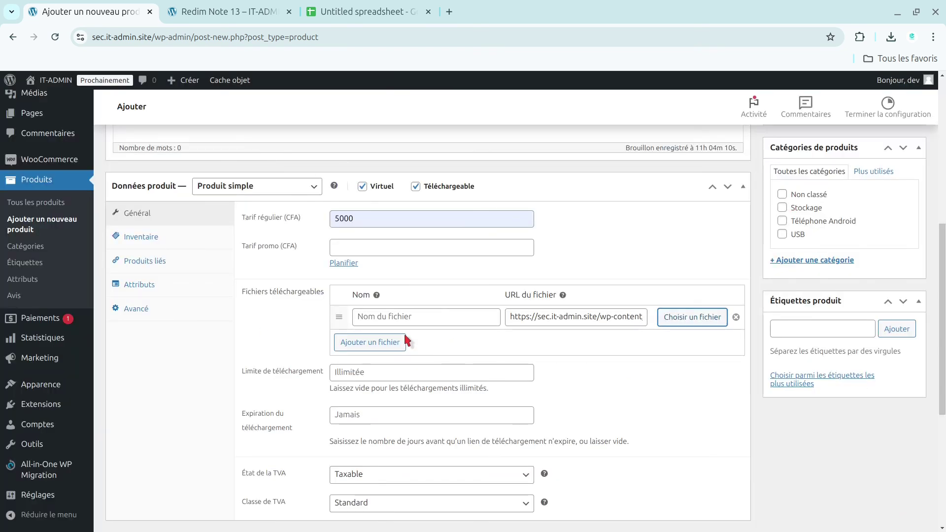
pyautogui.click(417, 318)
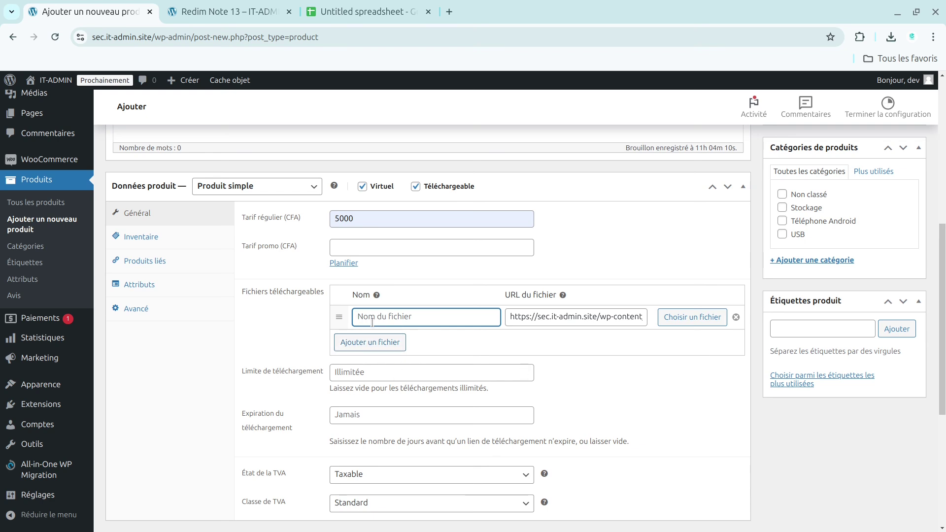
pyautogui.write('Fichier')
pyautogui.click(372, 343)
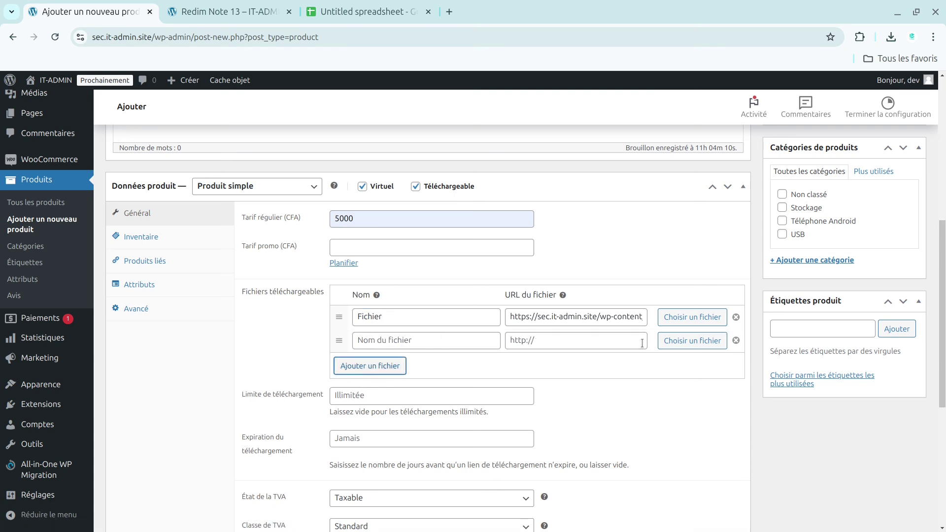
pyautogui.click(736, 340)
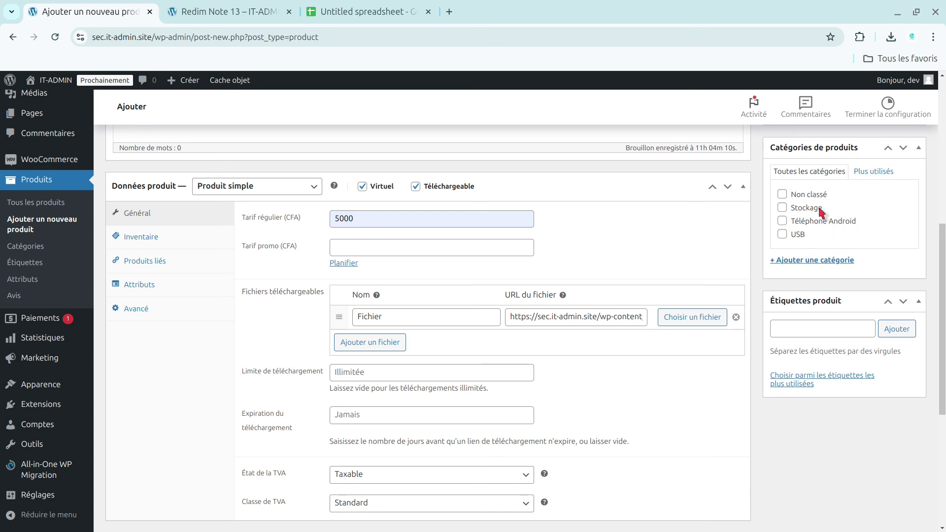
# Step: Assign the product to the category "Non classé" and add the product tag "TechLegal"
pyautogui.click(781, 195)
pyautogui.scroll(-1, 945, 276)
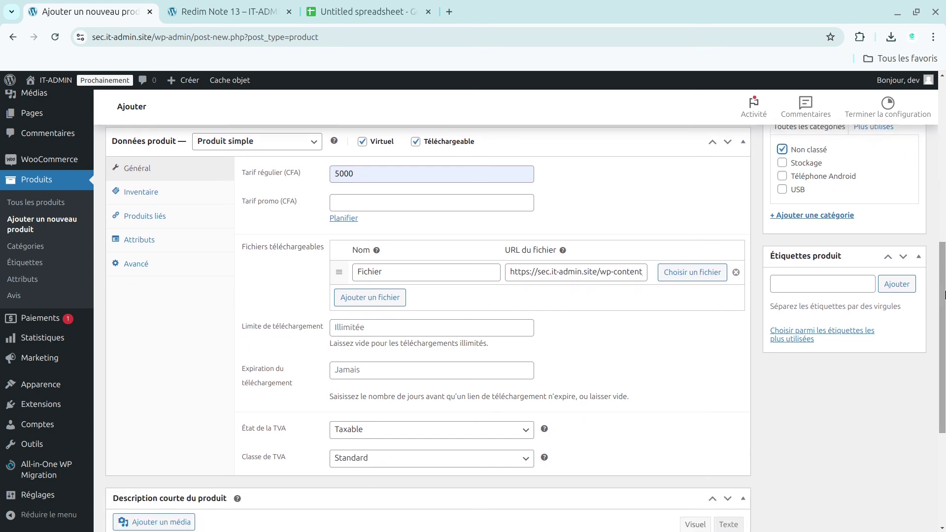
pyautogui.click(796, 284)
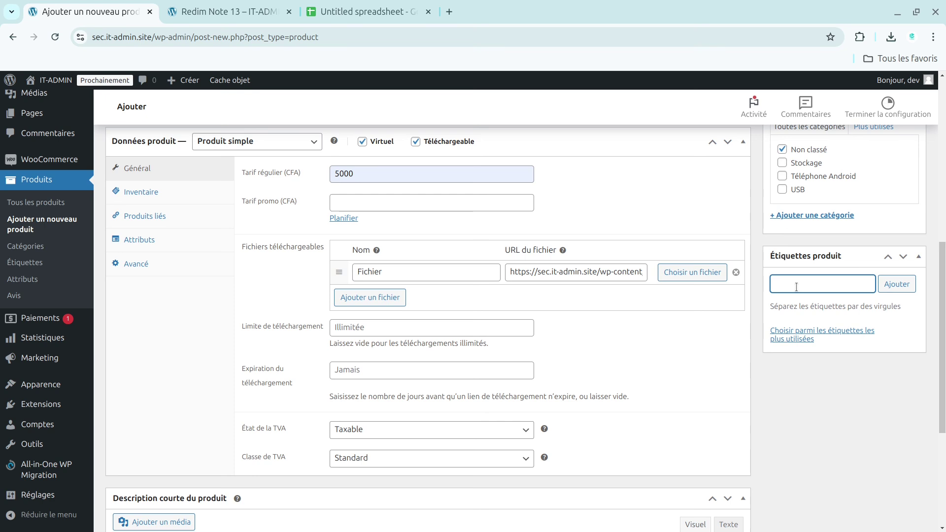
pyautogui.write('TechLegal')
pyautogui.click(903, 284)
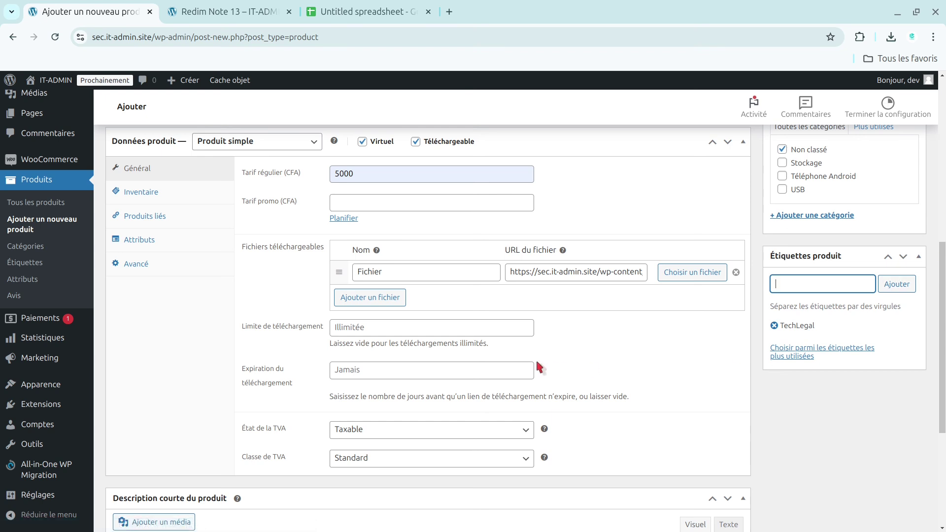
pyautogui.click(415, 330)
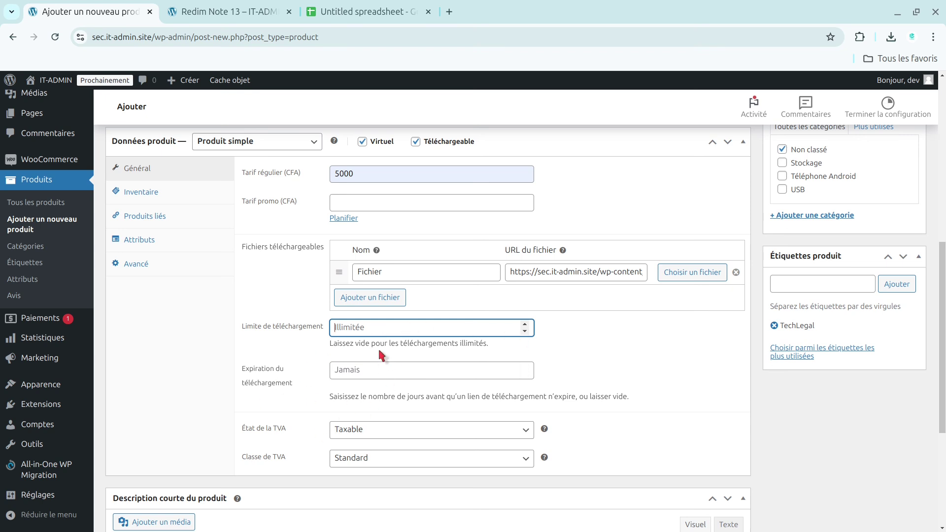
pyautogui.click(358, 374)
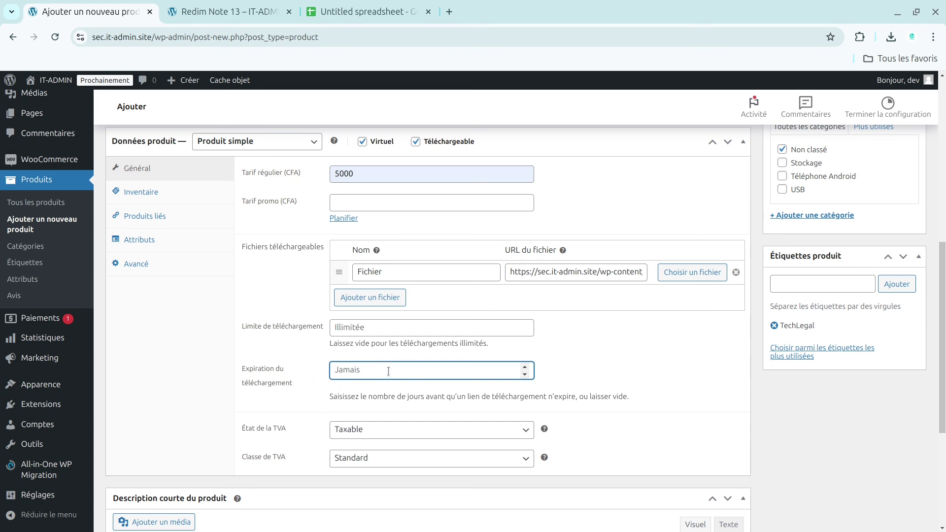
pyautogui.write('3')
pyautogui.press('BackSpace')
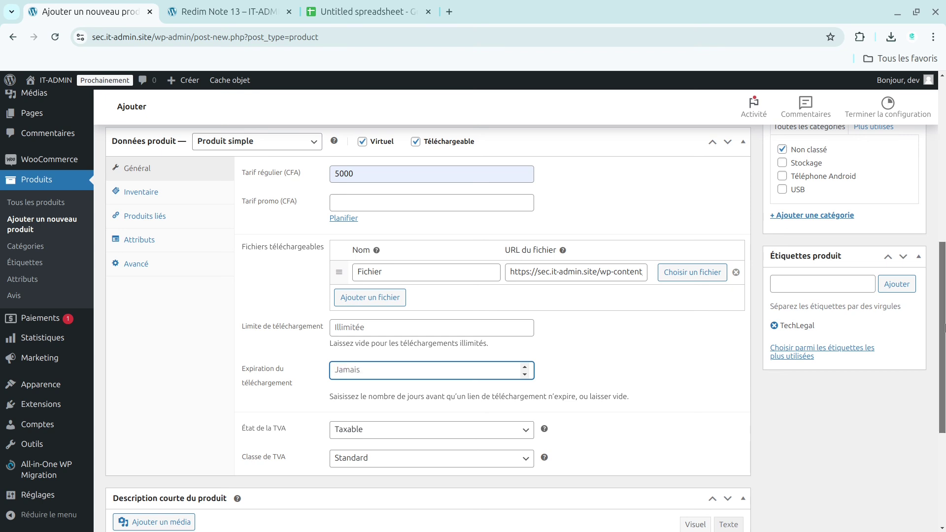
pyautogui.scroll(-2, 942, 373)
pyautogui.moveTo(943, 373); pyautogui.dragTo(944, 439)
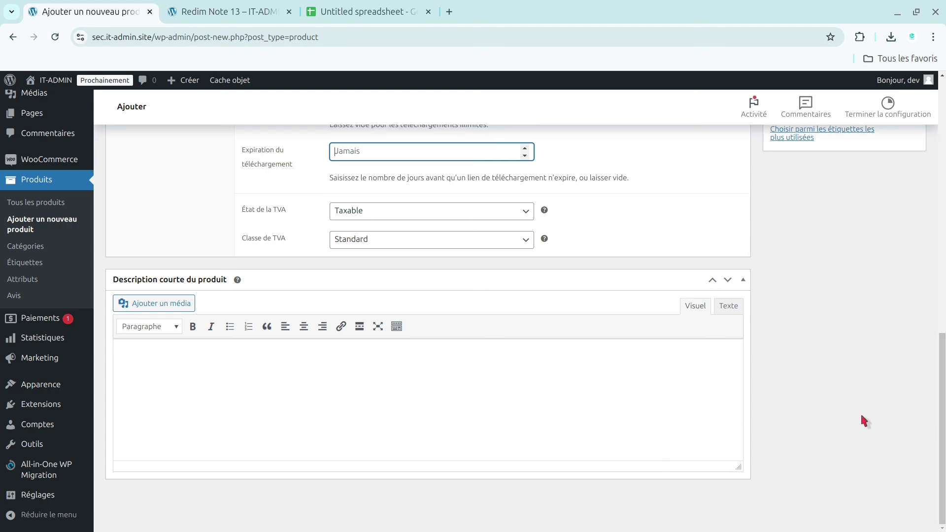
pyautogui.moveTo(944, 409); pyautogui.dragTo(937, 193)
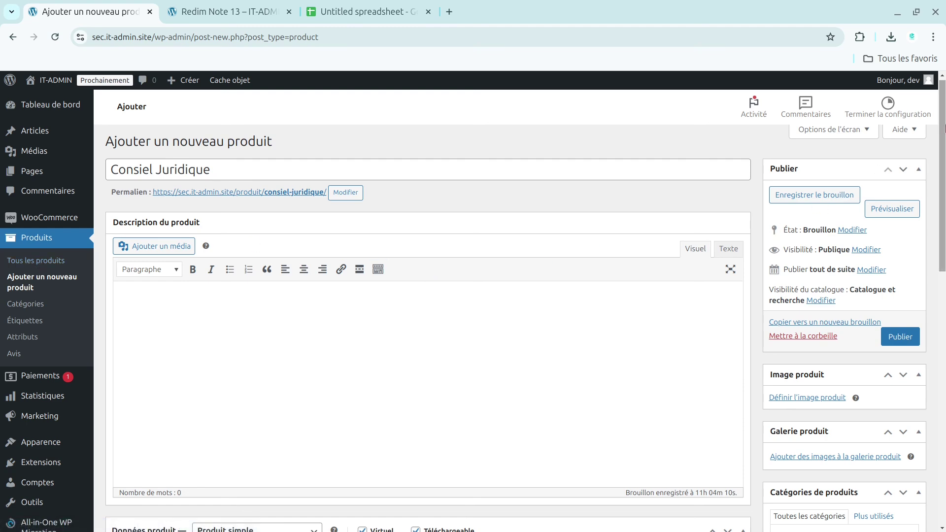
pyautogui.moveTo(942, 125); pyautogui.dragTo(927, 361)
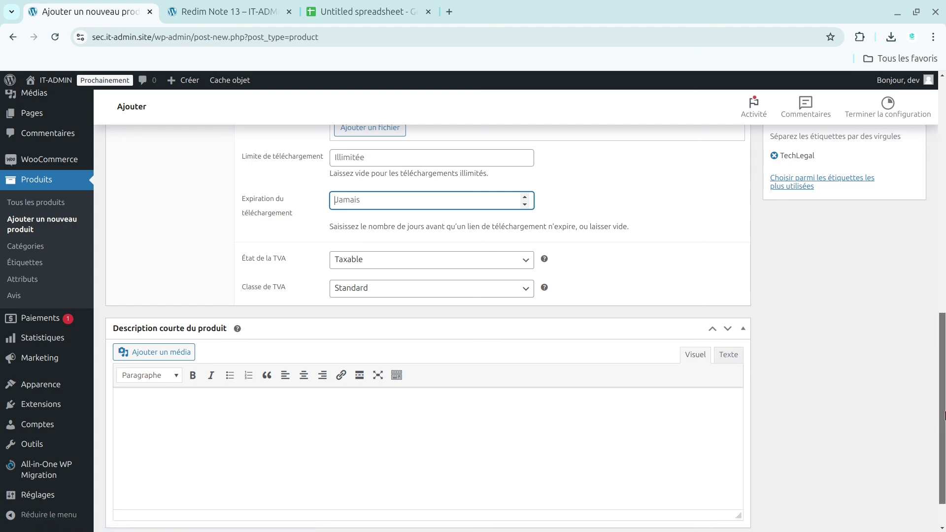
pyautogui.moveTo(944, 415); pyautogui.dragTo(944, 203)
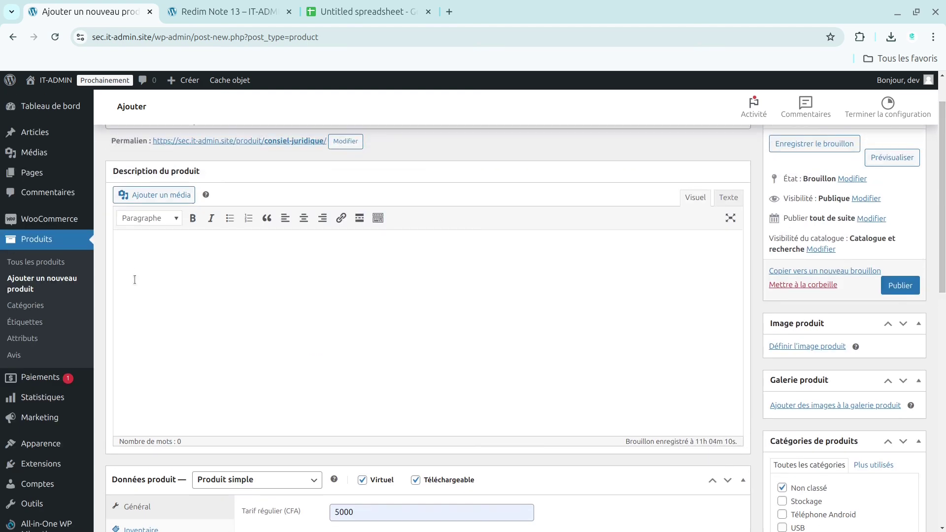